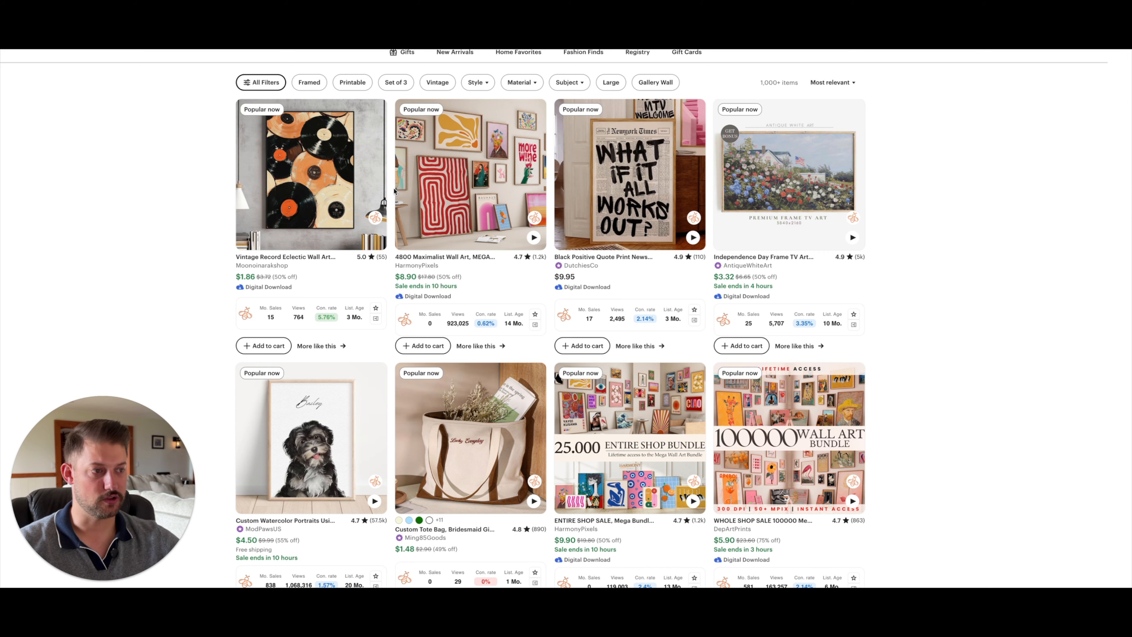
- Browse the Etsy wall art search results, comparing the listings' monthly sales, views, conversion rates and listing ages
{"action": "scroll", "coordinate": [402, 207], "scroll_direction": "down", "scroll_amount": 3}
{"action": "scroll", "coordinate": [402, 207], "scroll_direction": "down", "scroll_amount": 9}
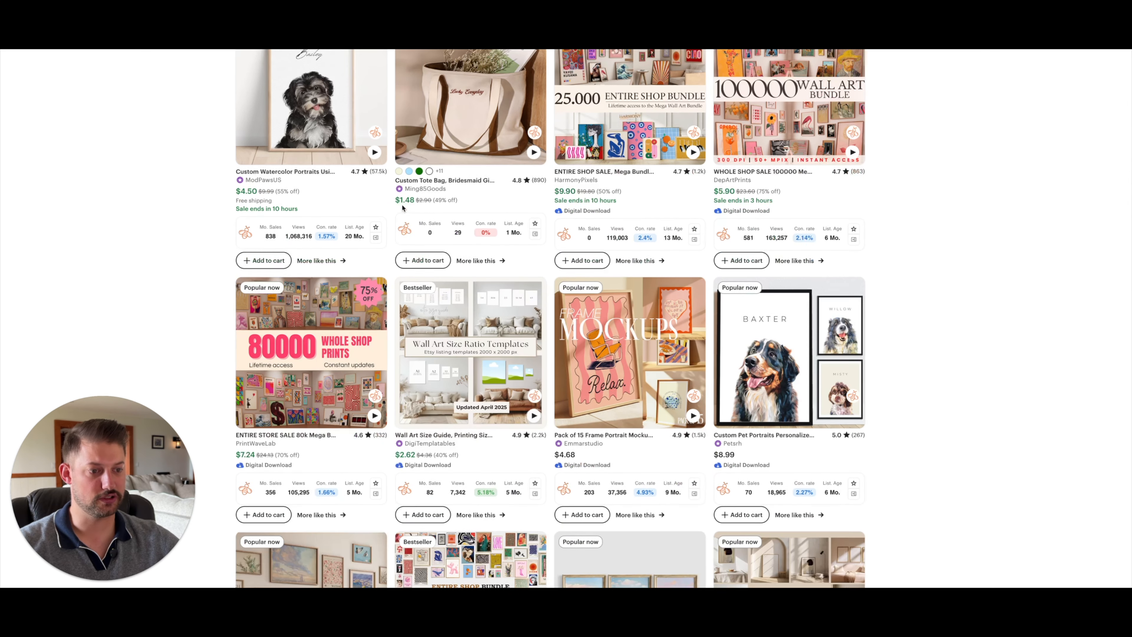
{"action": "scroll", "coordinate": [402, 207], "scroll_direction": "down", "scroll_amount": 3}
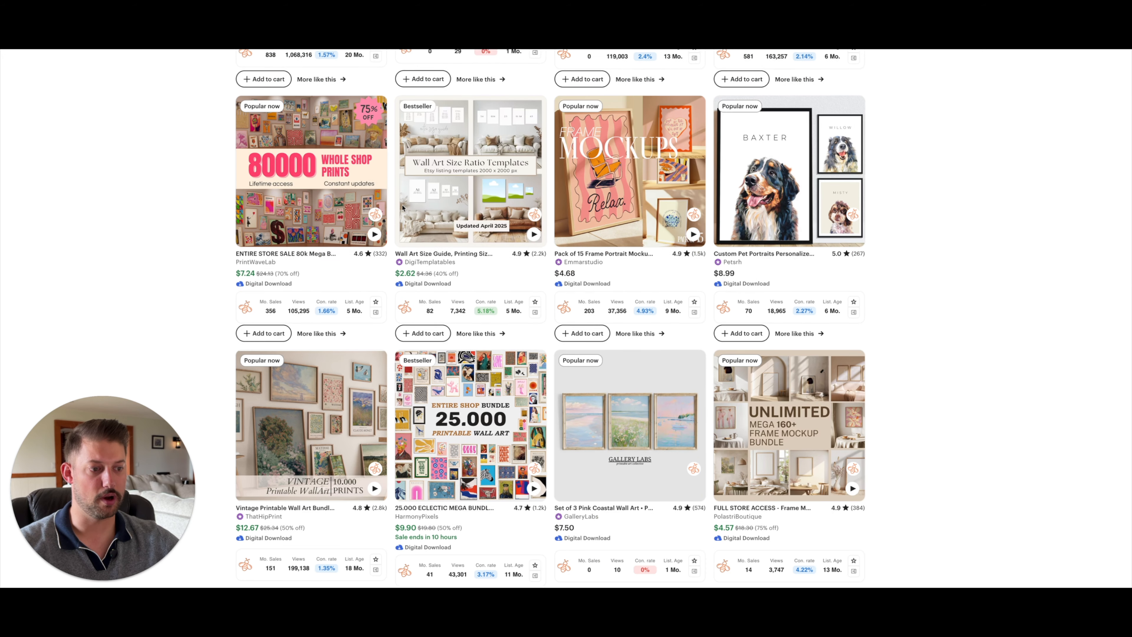
{"action": "scroll", "coordinate": [402, 207], "scroll_direction": "down", "scroll_amount": 2}
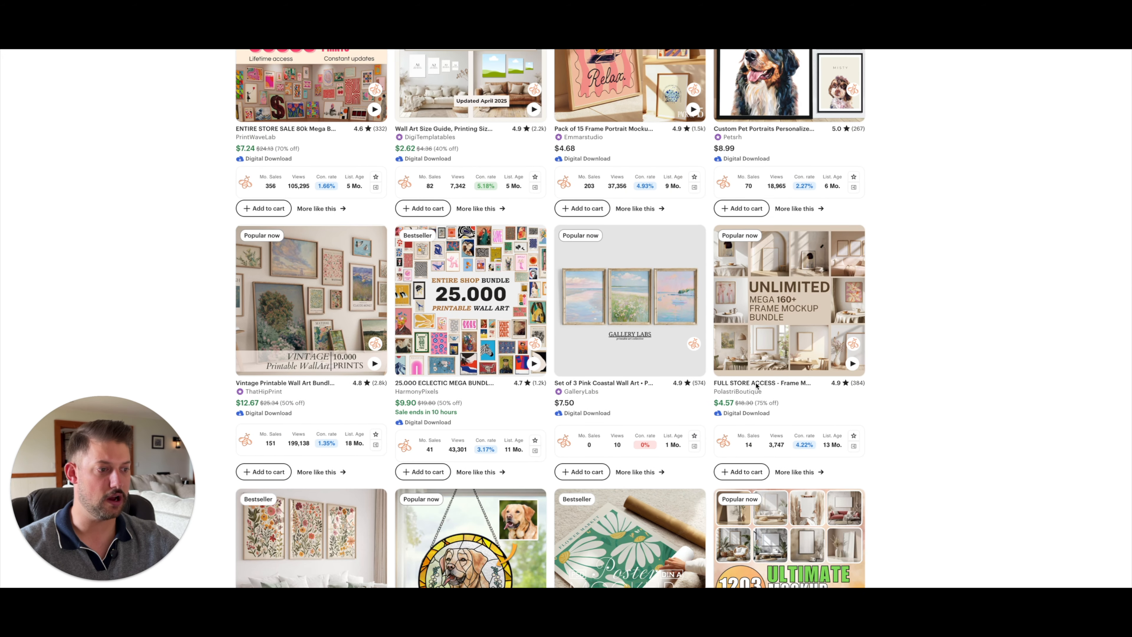
{"action": "scroll", "coordinate": [678, 373], "scroll_direction": "up", "scroll_amount": 1}
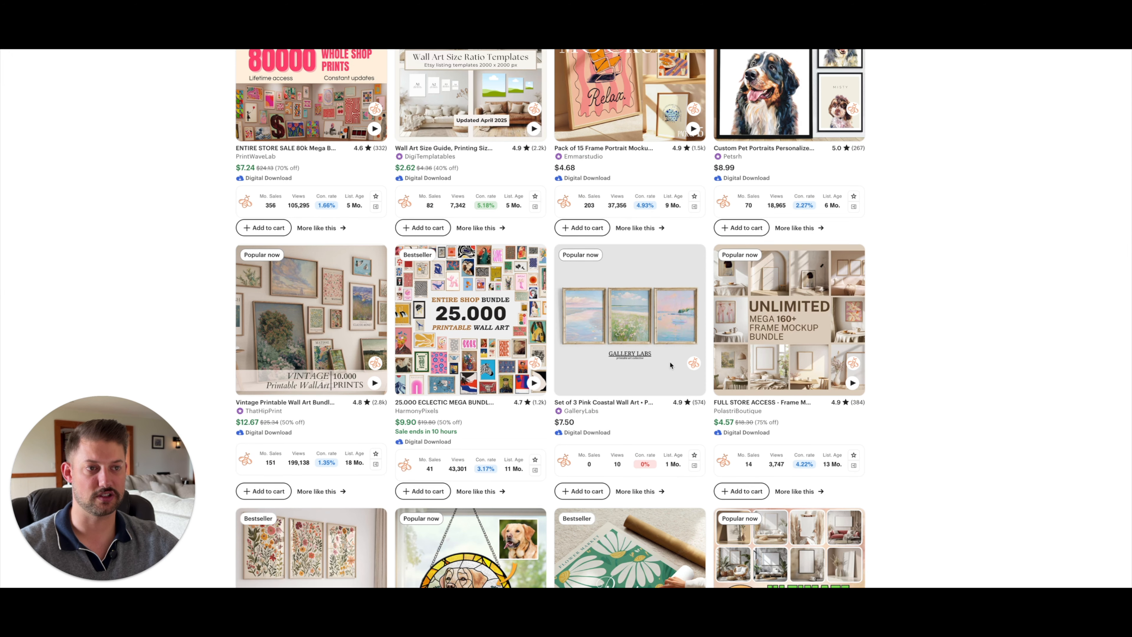
{"action": "scroll", "coordinate": [657, 332], "scroll_direction": "down", "scroll_amount": 1}
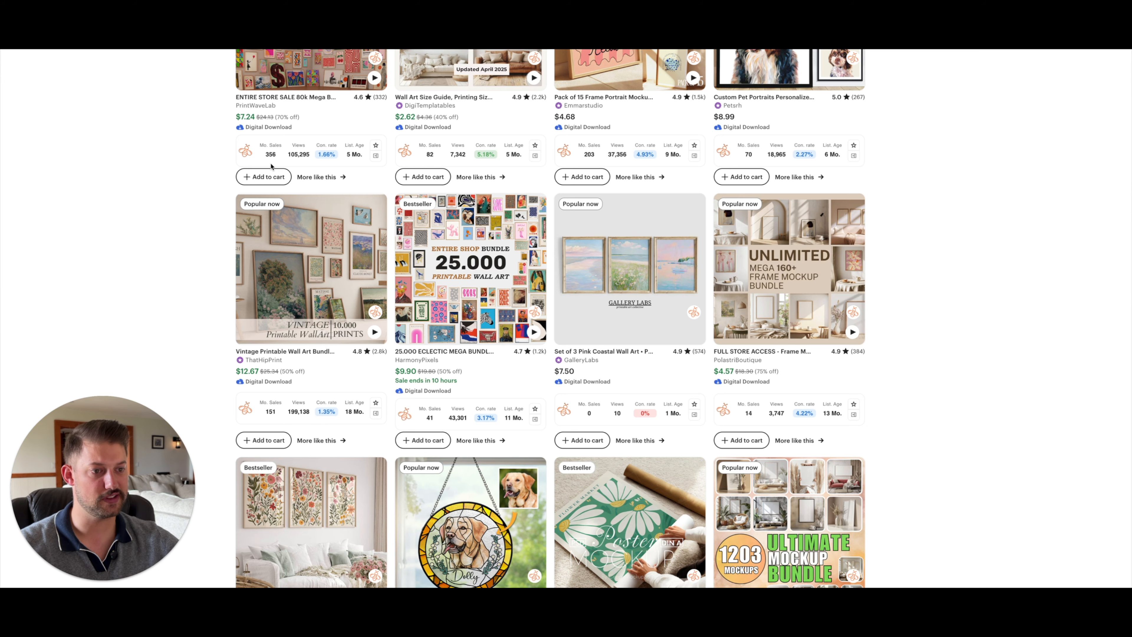
{"action": "scroll", "coordinate": [273, 179], "scroll_direction": "up", "scroll_amount": 1}
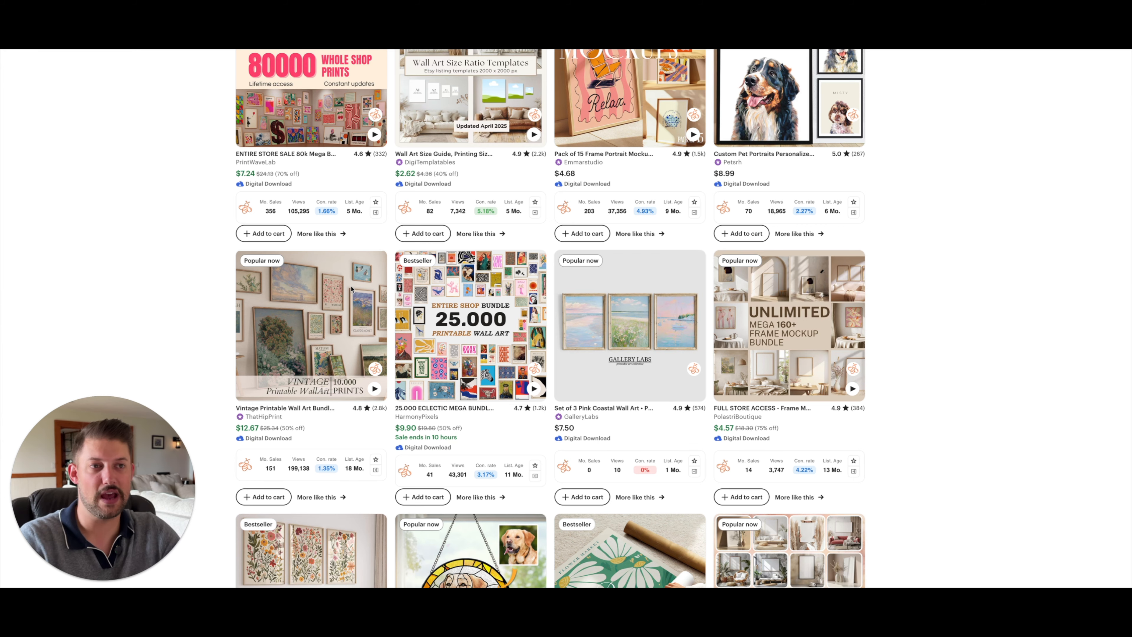
{"action": "scroll", "coordinate": [343, 258], "scroll_direction": "up", "scroll_amount": 10}
{"action": "scroll", "coordinate": [337, 253], "scroll_direction": "down", "scroll_amount": 6}
{"action": "scroll", "coordinate": [337, 253], "scroll_direction": "down", "scroll_amount": 15}
{"action": "scroll", "coordinate": [337, 253], "scroll_direction": "down", "scroll_amount": 5}
{"action": "scroll", "coordinate": [336, 253], "scroll_direction": "up", "scroll_amount": 20}
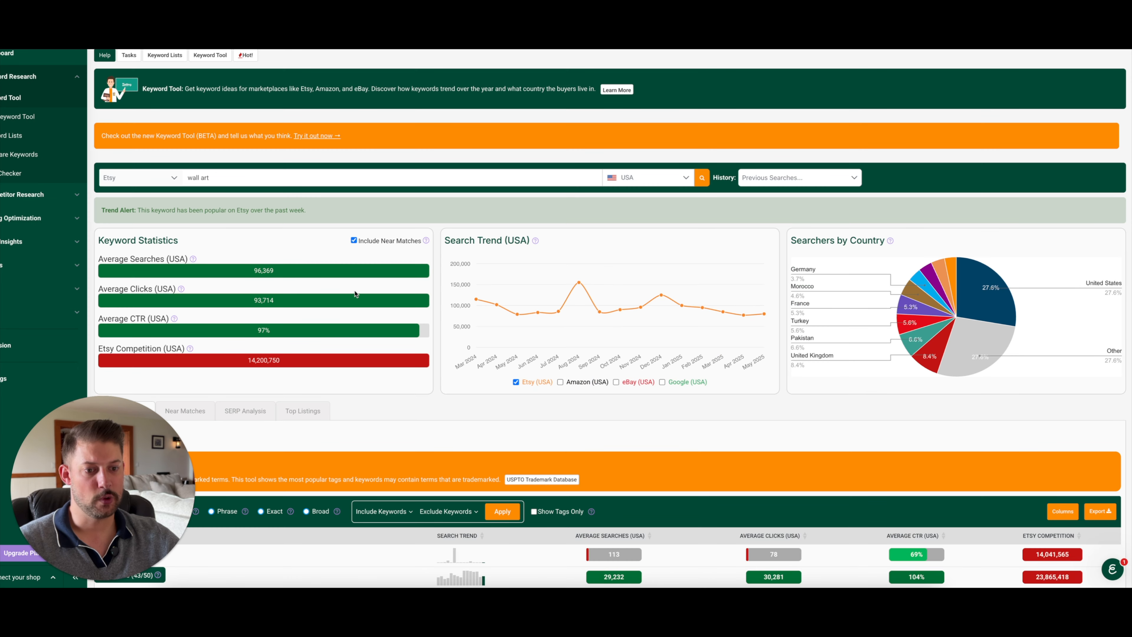
- Switch to the Keyword Tool and examine the keyword statistics and month-by-month Etsy search trend for "wall art"
{"action": "scroll", "coordinate": [355, 293], "scroll_direction": "down", "scroll_amount": 1}
{"action": "scroll", "coordinate": [355, 291], "scroll_direction": "down", "scroll_amount": 2}
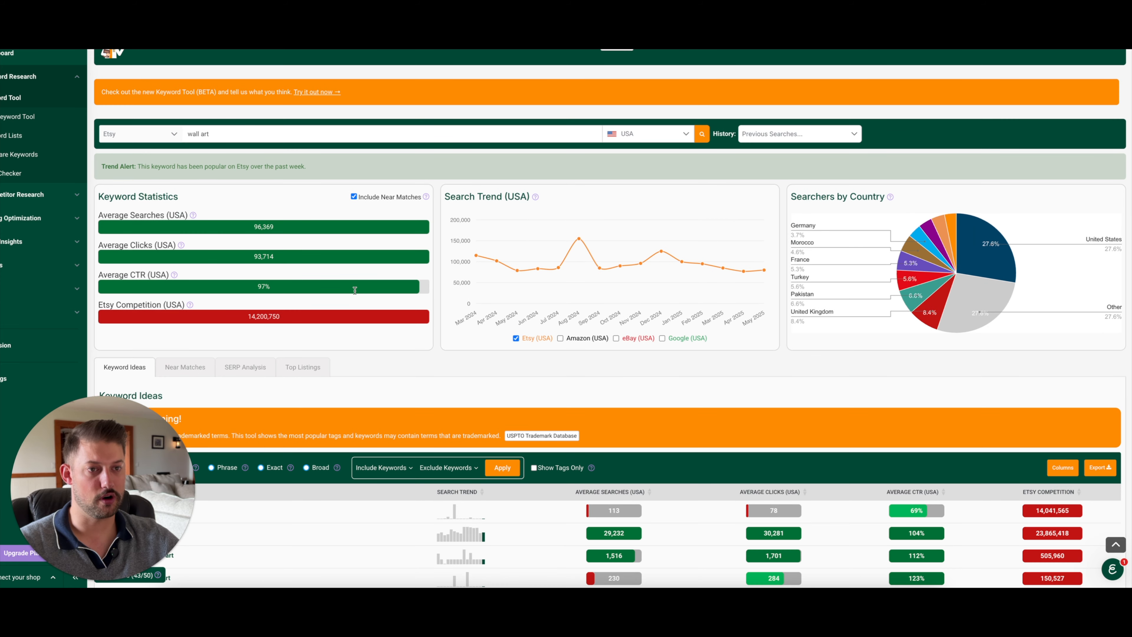
{"action": "scroll", "coordinate": [355, 290], "scroll_direction": "up", "scroll_amount": 2}
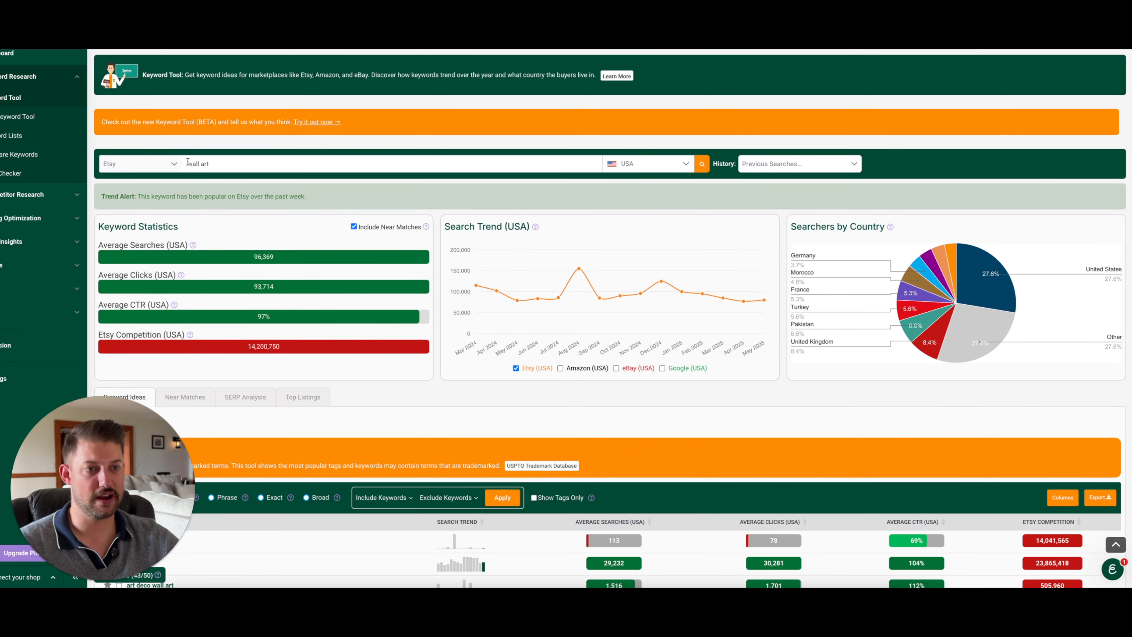
{"action": "scroll", "coordinate": [215, 206], "scroll_direction": "down", "scroll_amount": 2}
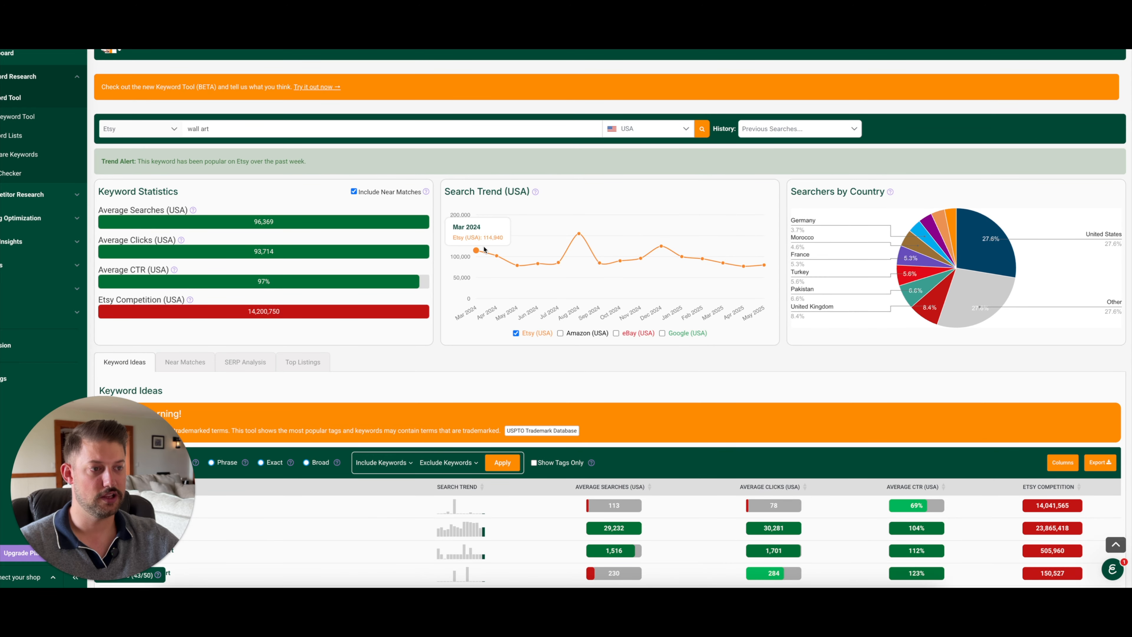
{"action": "mouse_move", "coordinate": [528, 264]}
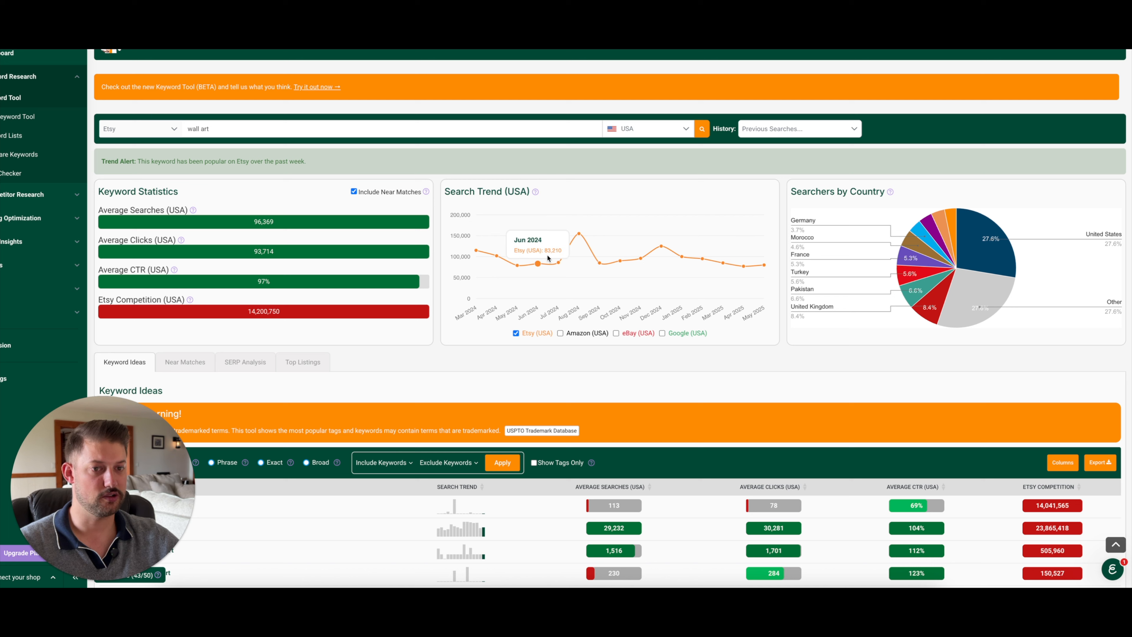
{"action": "mouse_move", "coordinate": [575, 235]}
{"action": "mouse_move", "coordinate": [477, 254]}
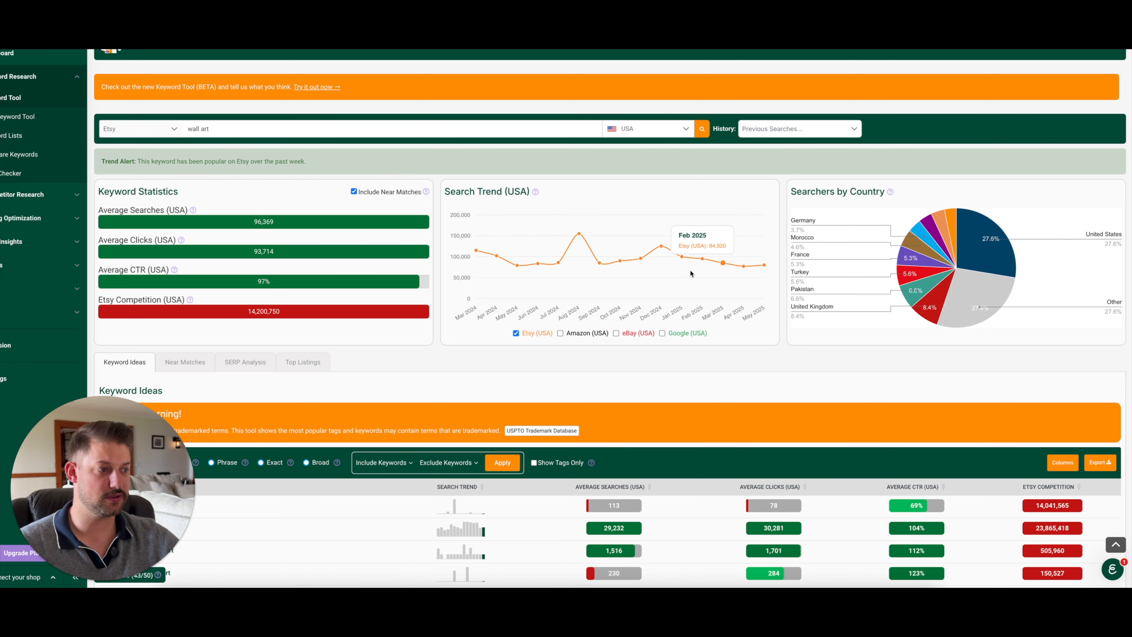
- Examine the keyword ideas for "wall art", comparing search trends, average searches, clicks and Etsy competition
{"action": "scroll", "coordinate": [517, 288], "scroll_direction": "down", "scroll_amount": 5}
{"action": "scroll", "coordinate": [517, 290], "scroll_direction": "down", "scroll_amount": 3}
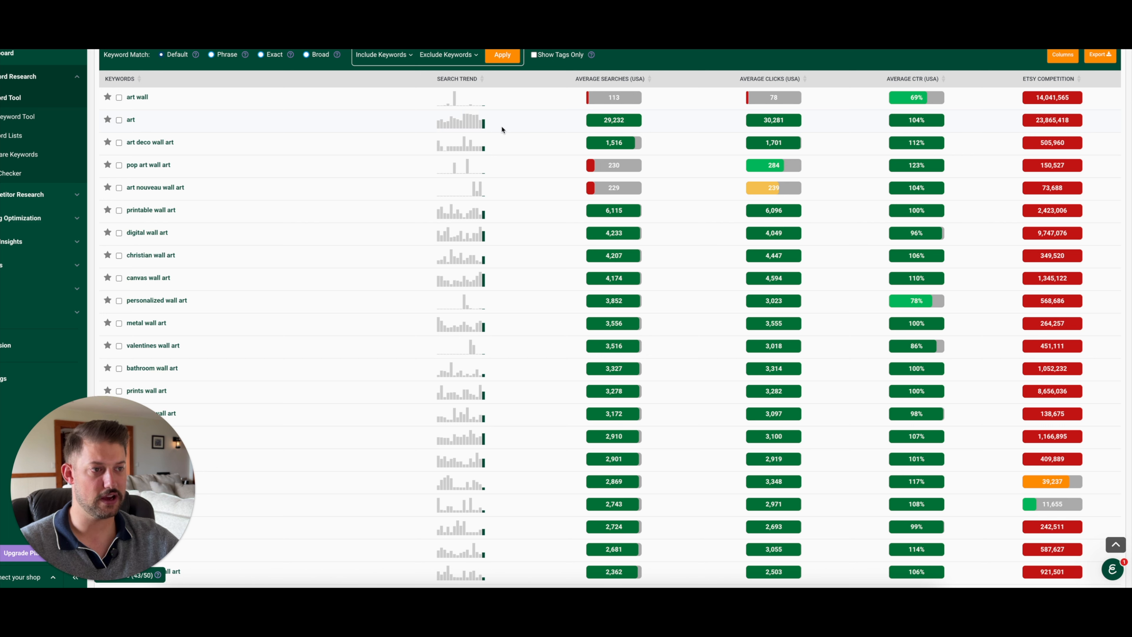
{"action": "mouse_move", "coordinate": [459, 127]}
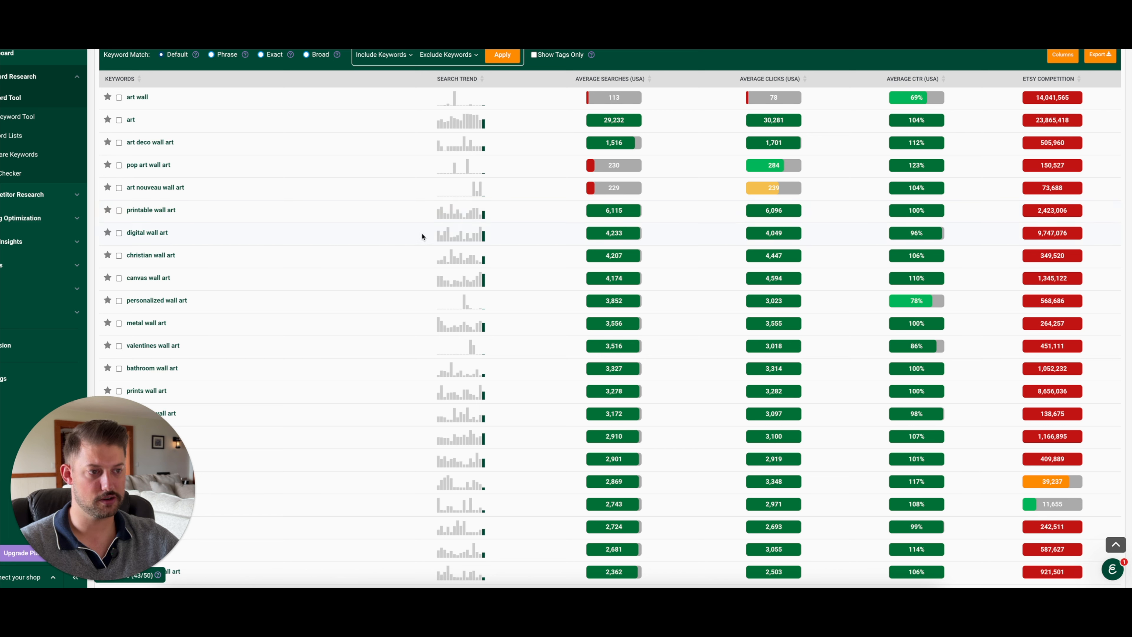
{"action": "mouse_move", "coordinate": [437, 237]}
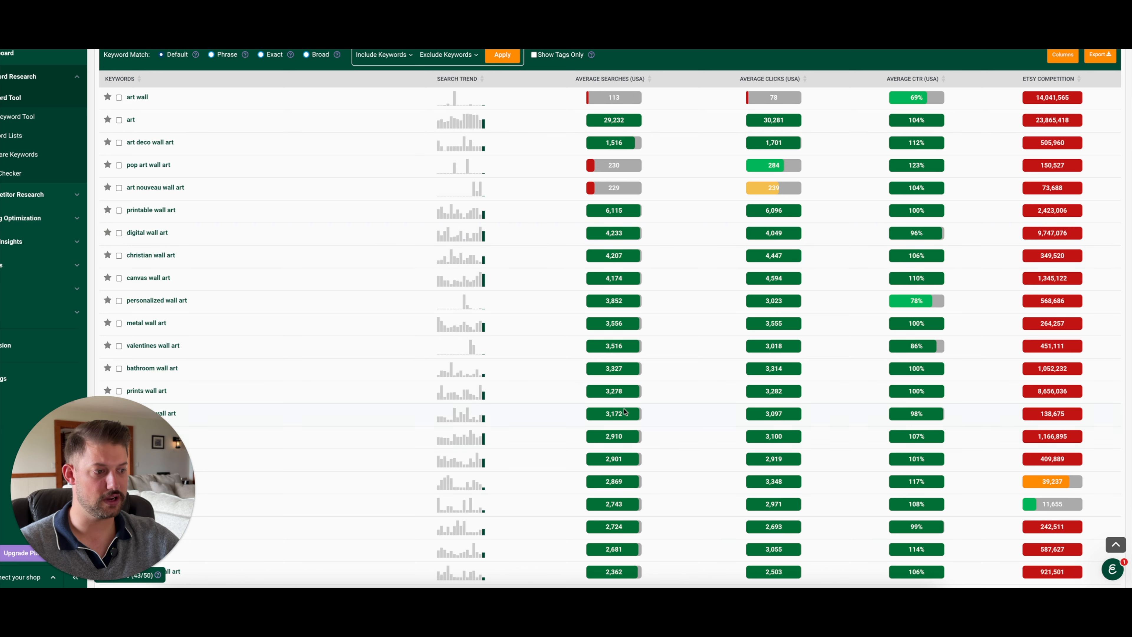
{"action": "scroll", "coordinate": [383, 326], "scroll_direction": "down", "scroll_amount": 3}
{"action": "scroll", "coordinate": [383, 327], "scroll_direction": "up", "scroll_amount": 6}
{"action": "scroll", "coordinate": [384, 324], "scroll_direction": "up", "scroll_amount": 3}
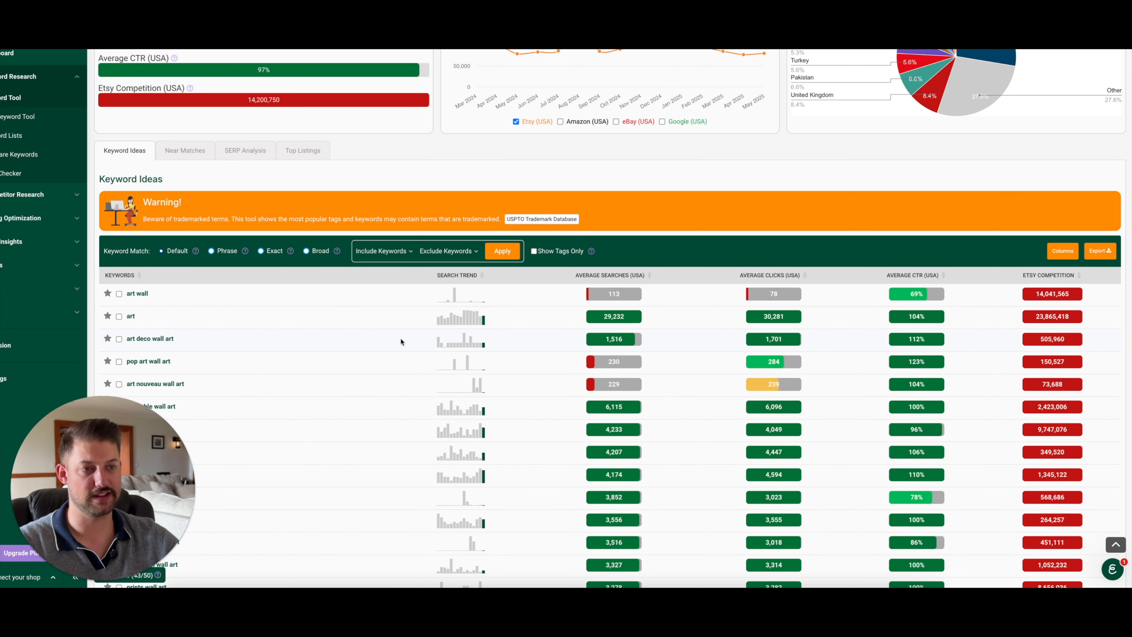
{"action": "scroll", "coordinate": [399, 318], "scroll_direction": "down", "scroll_amount": 4}
{"action": "scroll", "coordinate": [310, 347], "scroll_direction": "down", "scroll_amount": 3}
{"action": "scroll", "coordinate": [309, 347], "scroll_direction": "up", "scroll_amount": 12}
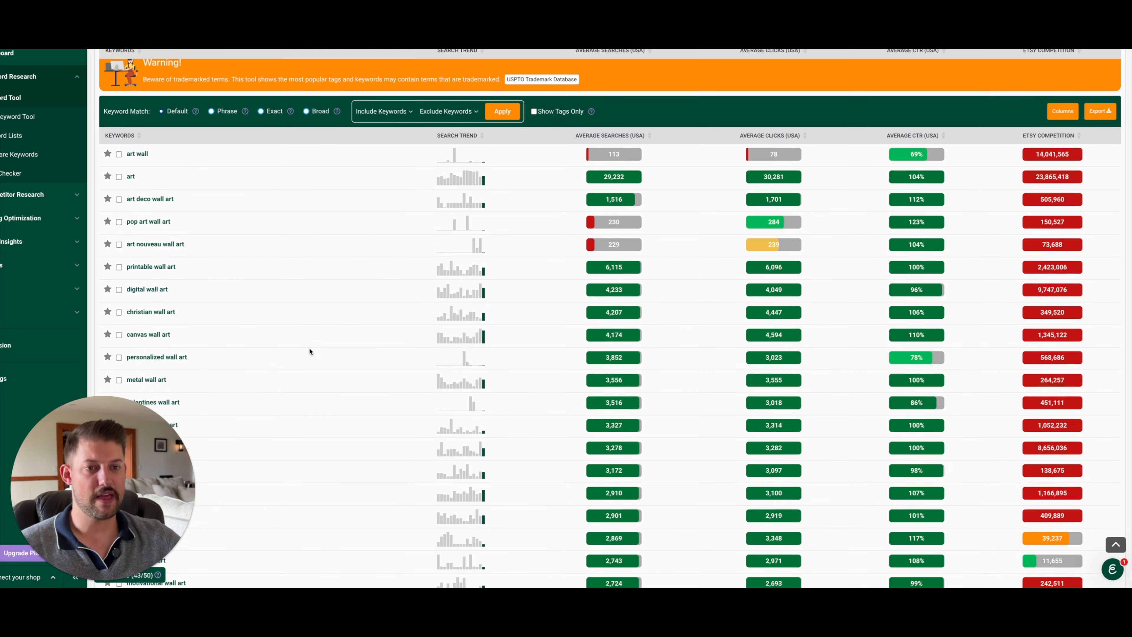
{"action": "scroll", "coordinate": [310, 351], "scroll_direction": "up", "scroll_amount": 2}
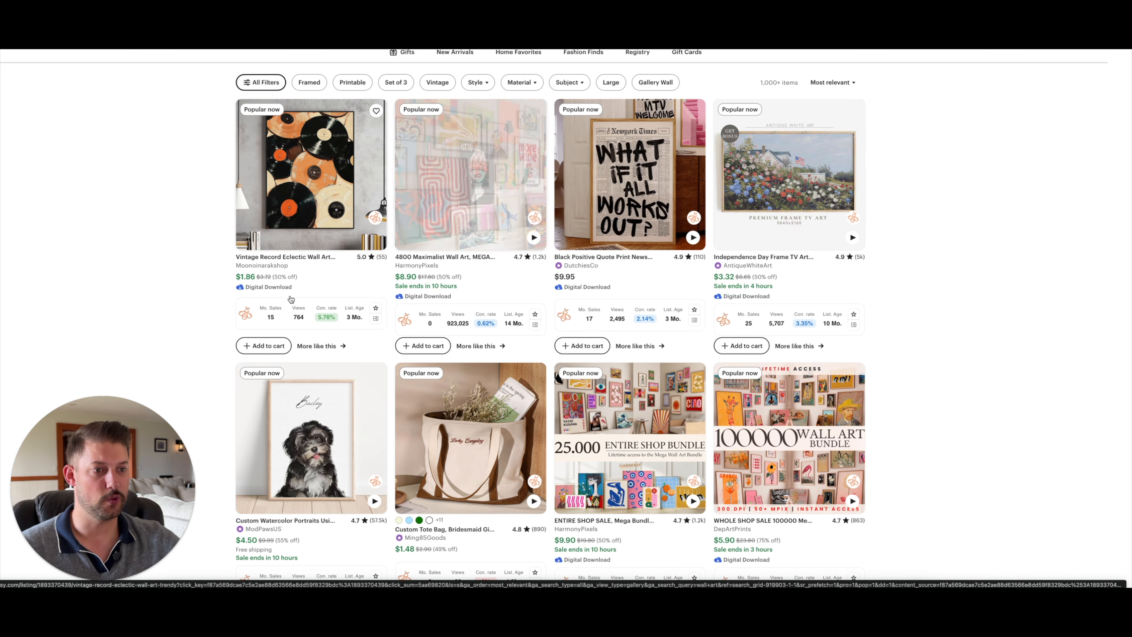
- Return to the Etsy results, open EverBee's Product Analytics for "wall art" and switch to the full EverBee database listings
{"action": "scroll", "coordinate": [424, 290], "scroll_direction": "down", "scroll_amount": 1}
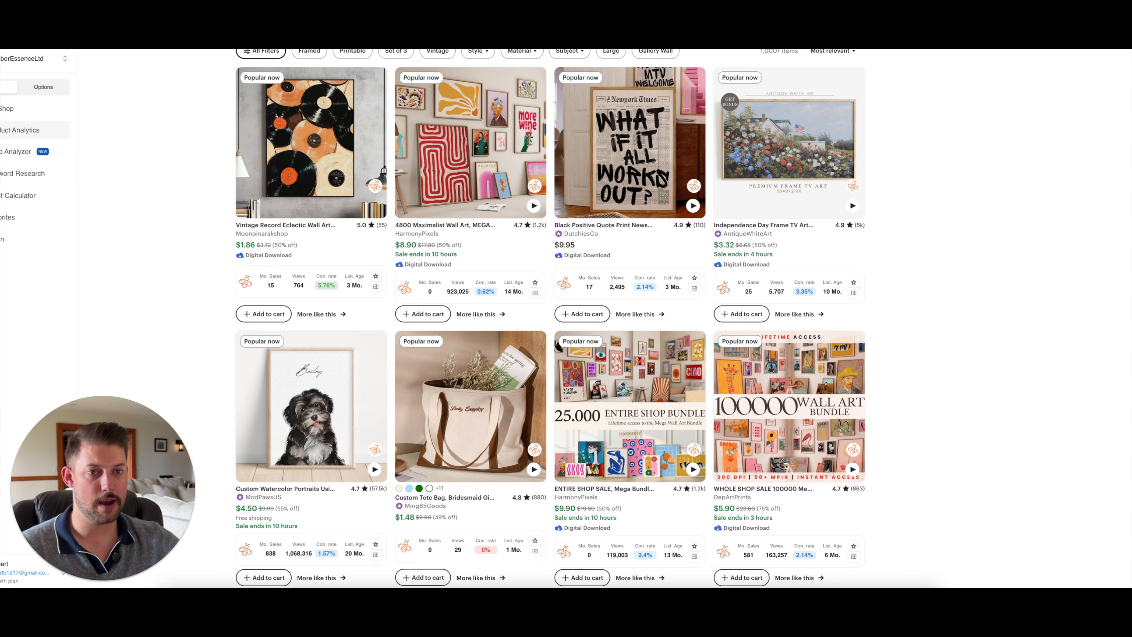
{"action": "left_click", "coordinate": [18, 130]}
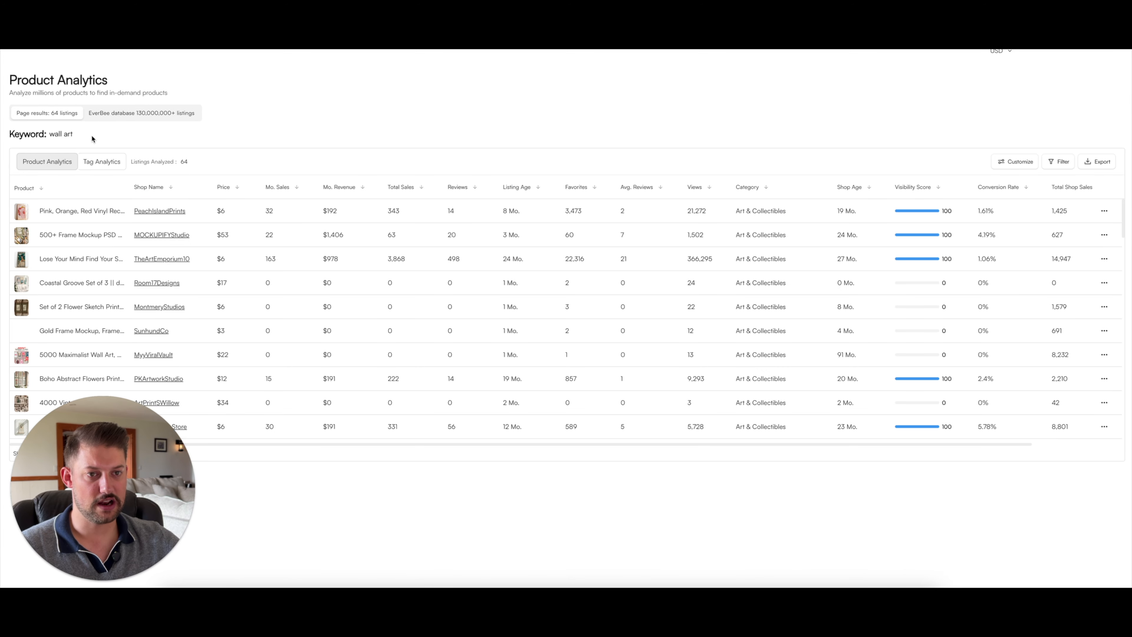
{"action": "left_click_drag", "start_coordinate": [78, 136], "coordinate": [48, 133]}
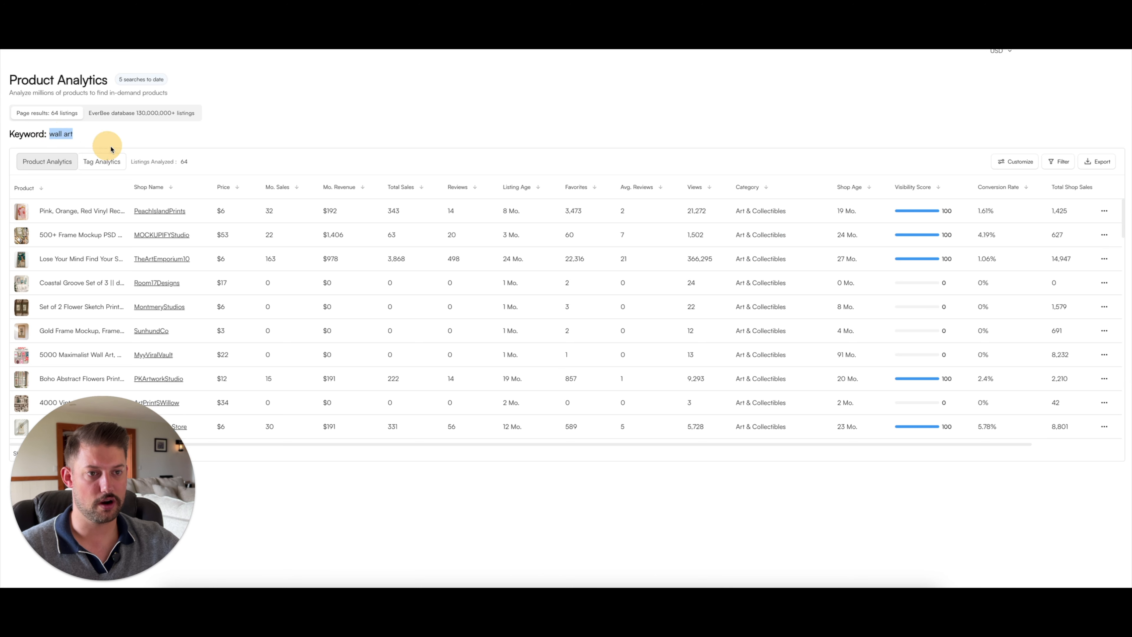
{"action": "left_click", "coordinate": [127, 119]}
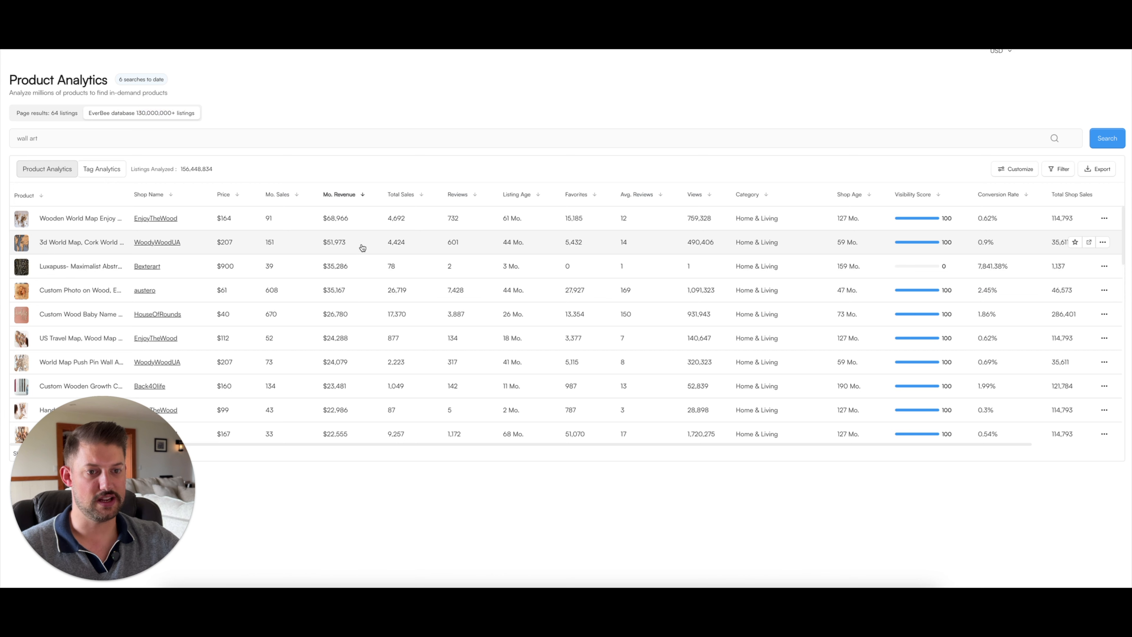
- Examine the database's top wall art listings by monthly revenue, comparing product types, prices, sales and shops
{"action": "scroll", "coordinate": [354, 229], "scroll_direction": "down", "scroll_amount": 5}
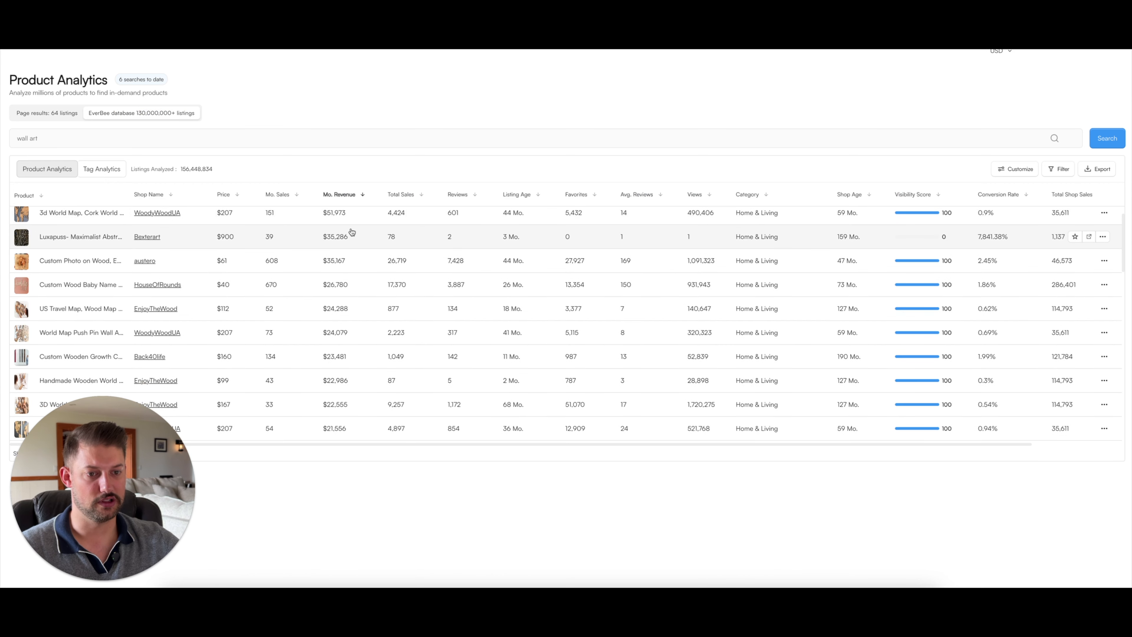
{"action": "scroll", "coordinate": [156, 303], "scroll_direction": "up", "scroll_amount": 5}
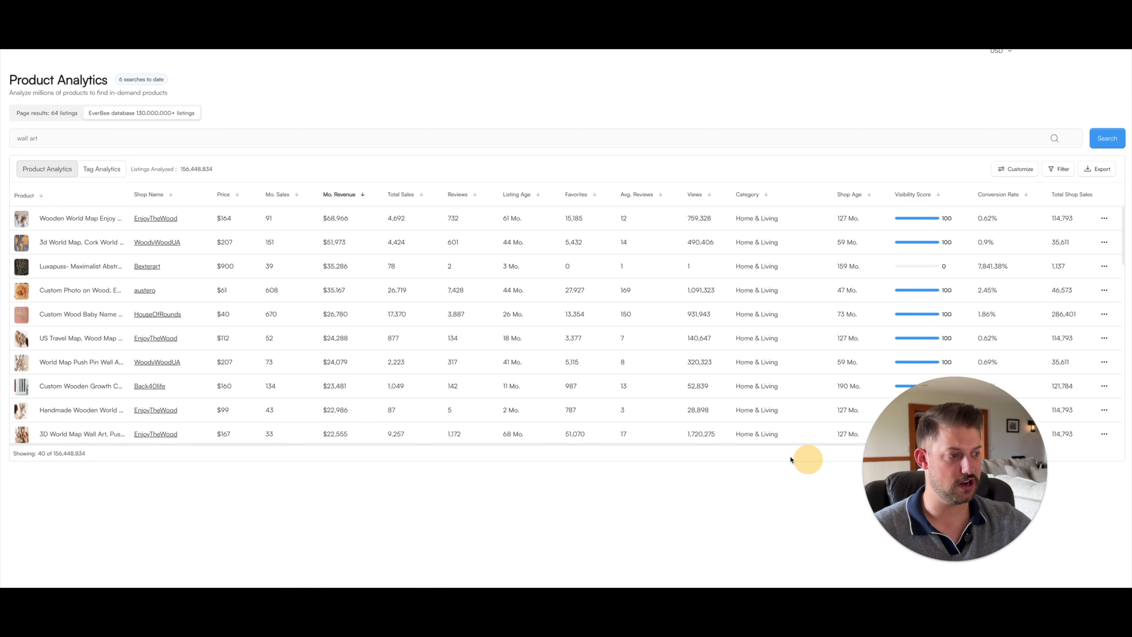
{"action": "scroll", "coordinate": [28, 429], "scroll_direction": "down", "scroll_amount": 1}
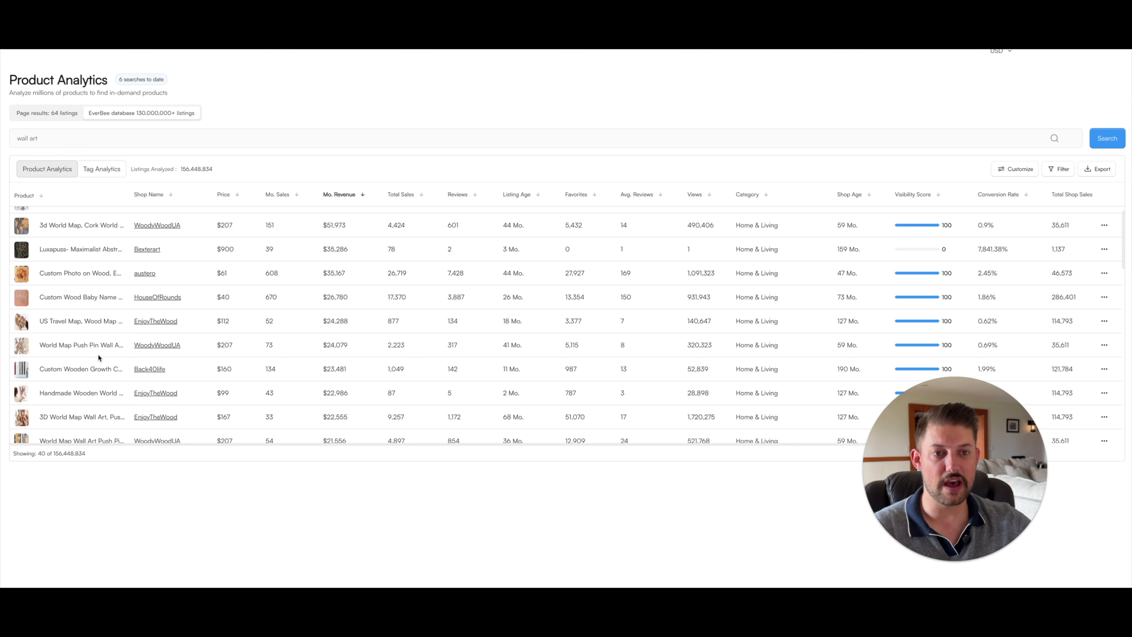
{"action": "scroll", "coordinate": [97, 399], "scroll_direction": "down", "scroll_amount": 2}
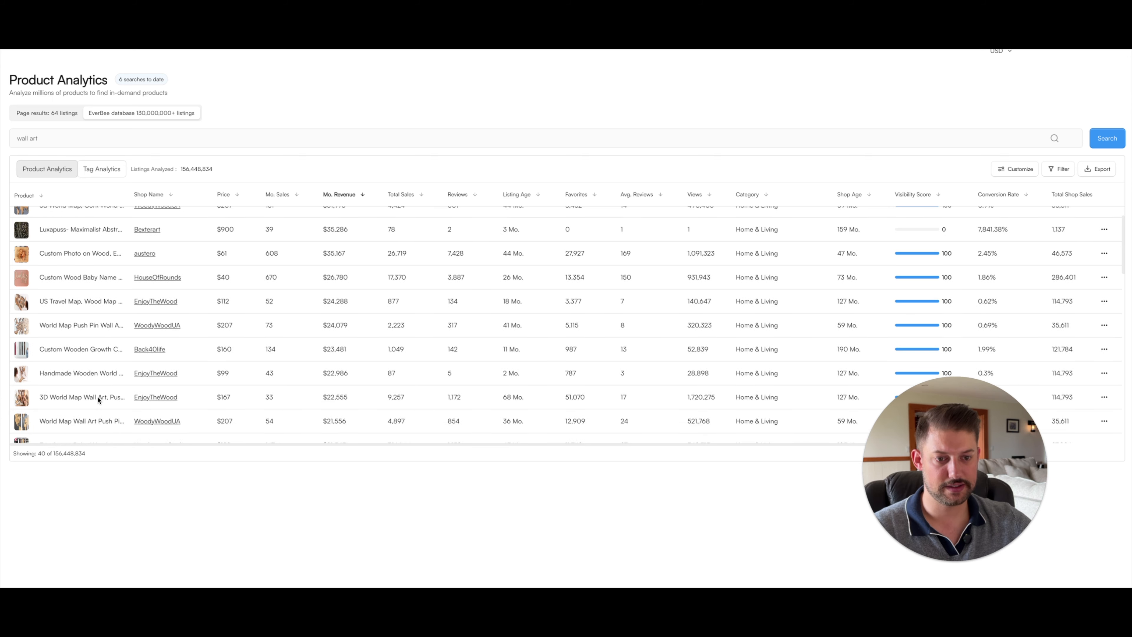
{"action": "scroll", "coordinate": [95, 401], "scroll_direction": "down", "scroll_amount": 5}
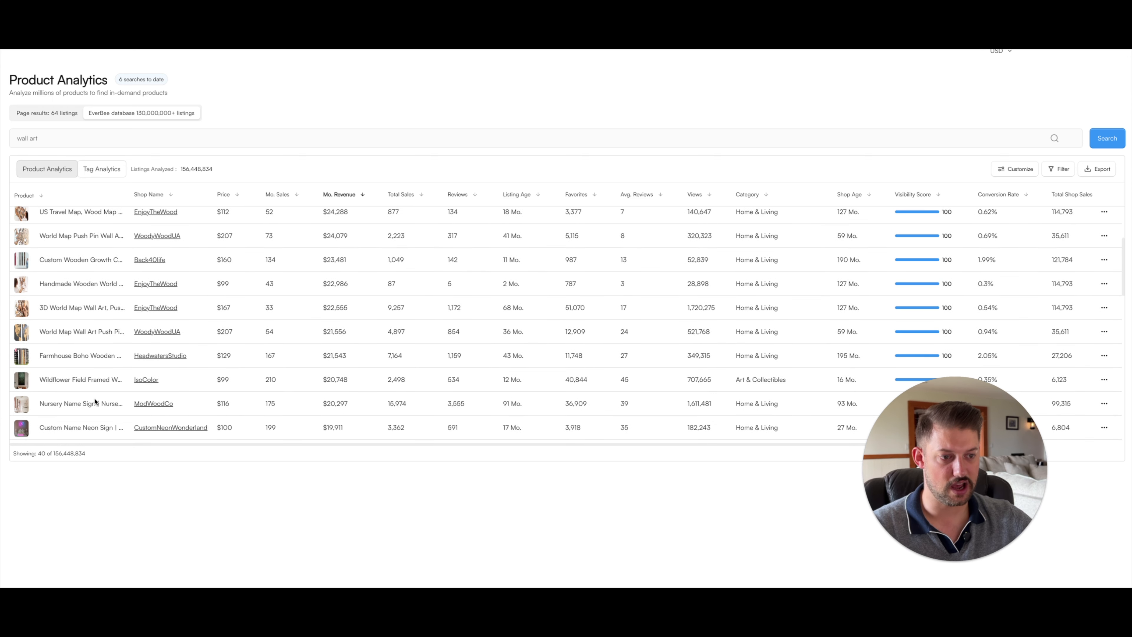
{"action": "scroll", "coordinate": [348, 236], "scroll_direction": "up", "scroll_amount": 8}
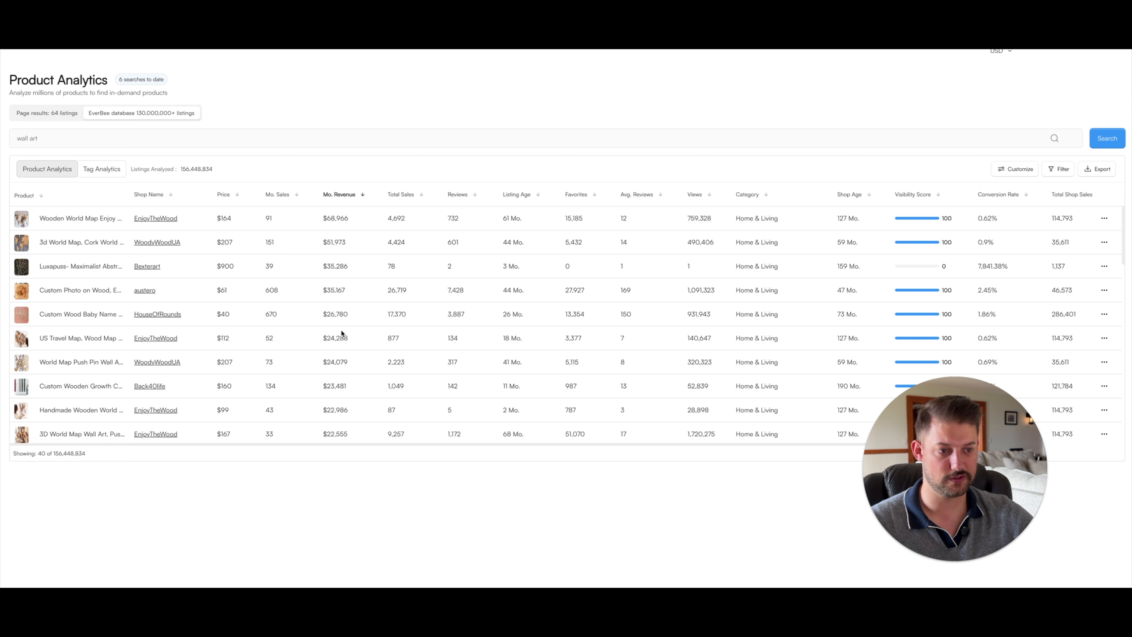
{"action": "scroll", "coordinate": [229, 369], "scroll_direction": "down", "scroll_amount": 3}
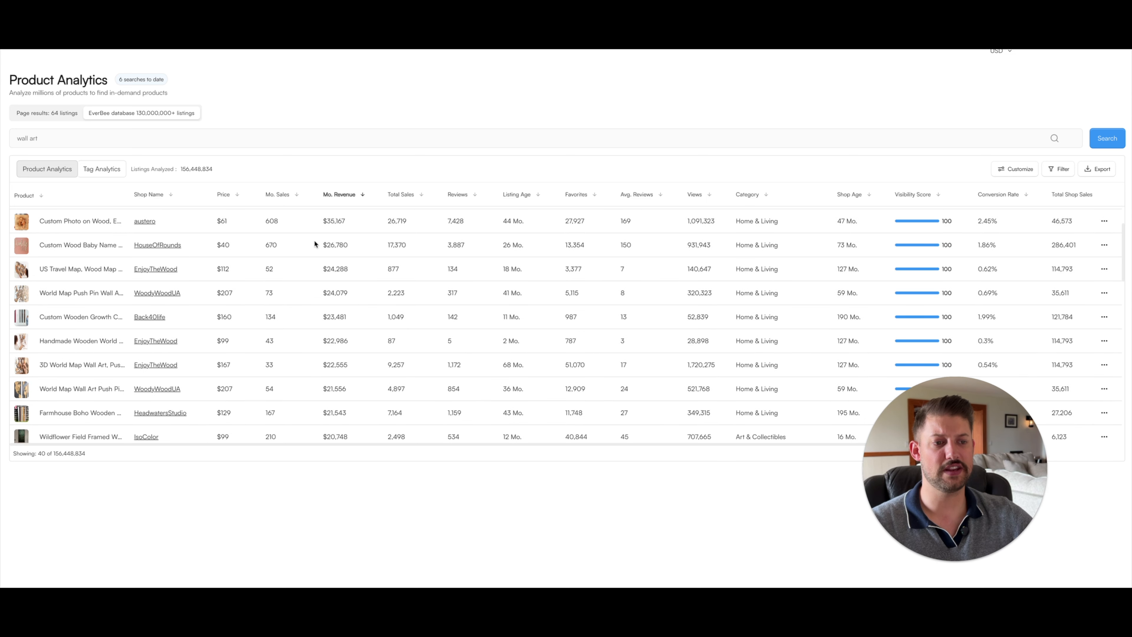
{"action": "scroll", "coordinate": [314, 244], "scroll_direction": "up", "scroll_amount": 3}
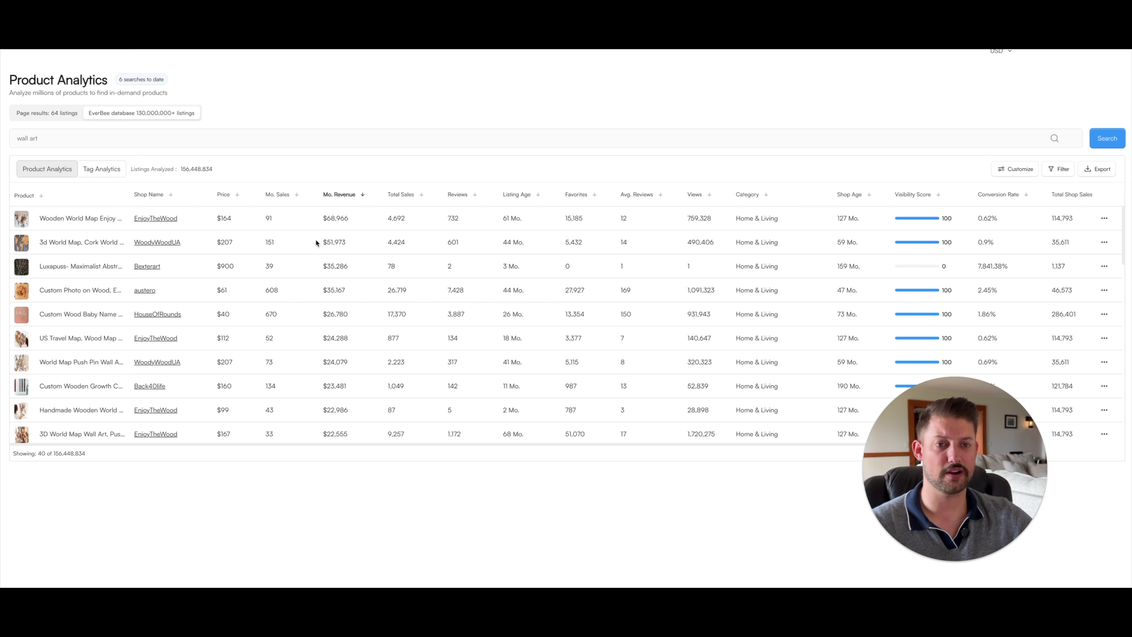
{"action": "scroll", "coordinate": [22, 257], "scroll_direction": "down", "scroll_amount": 5}
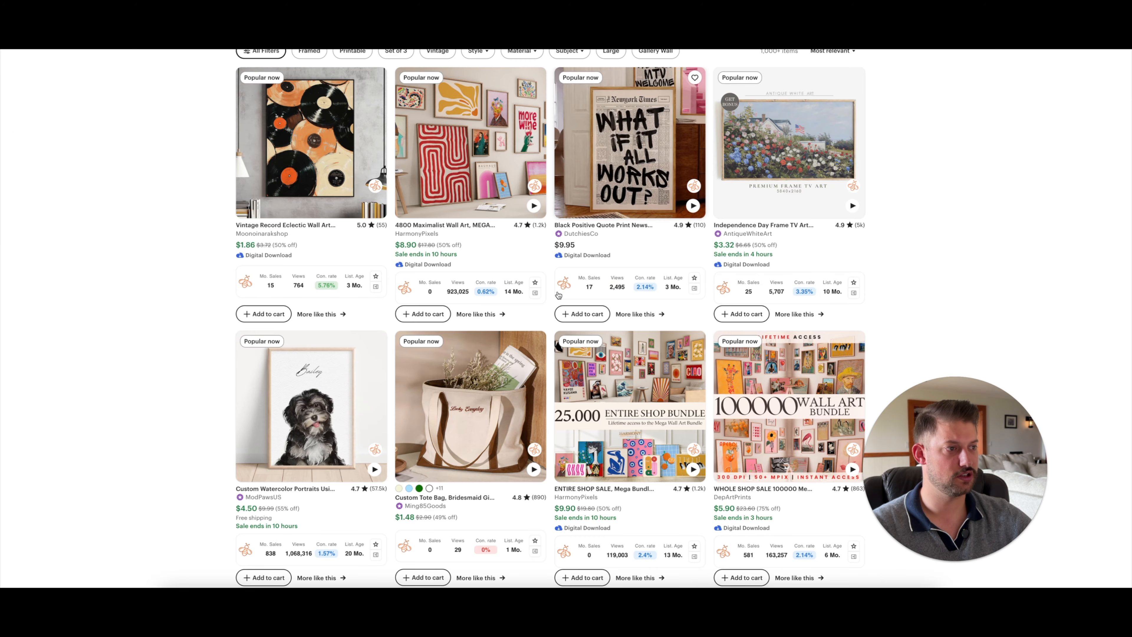
- Return to the Etsy wall art results and check the sales statistics on the bundle, mockup and pet portrait listings
{"action": "scroll", "coordinate": [558, 297], "scroll_direction": "up", "scroll_amount": 1}
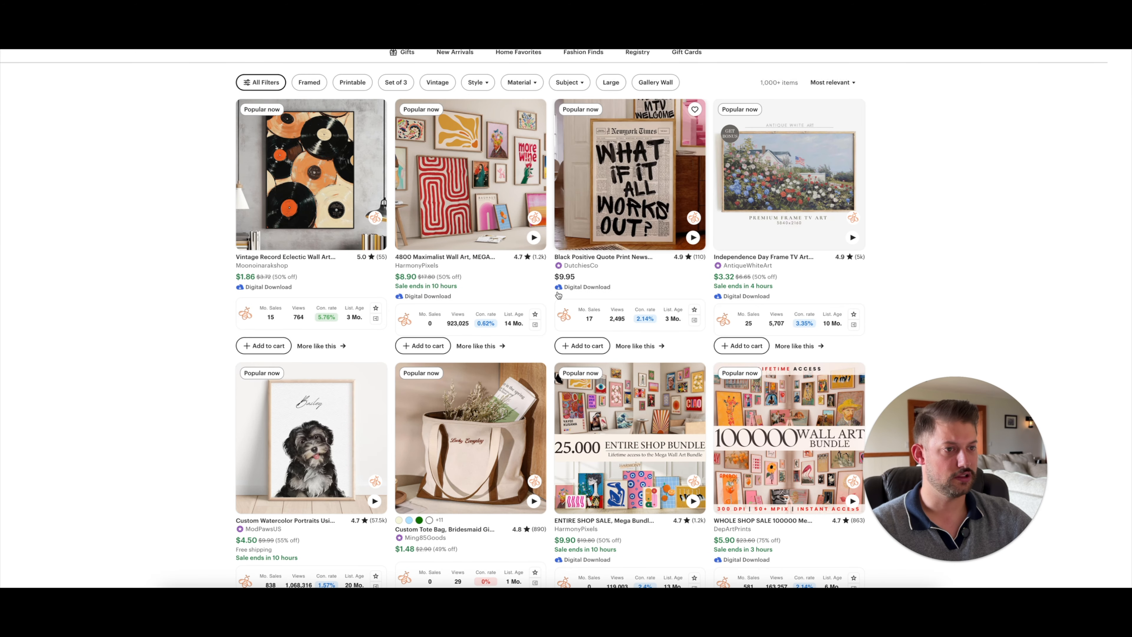
{"action": "scroll", "coordinate": [557, 294], "scroll_direction": "down", "scroll_amount": 7}
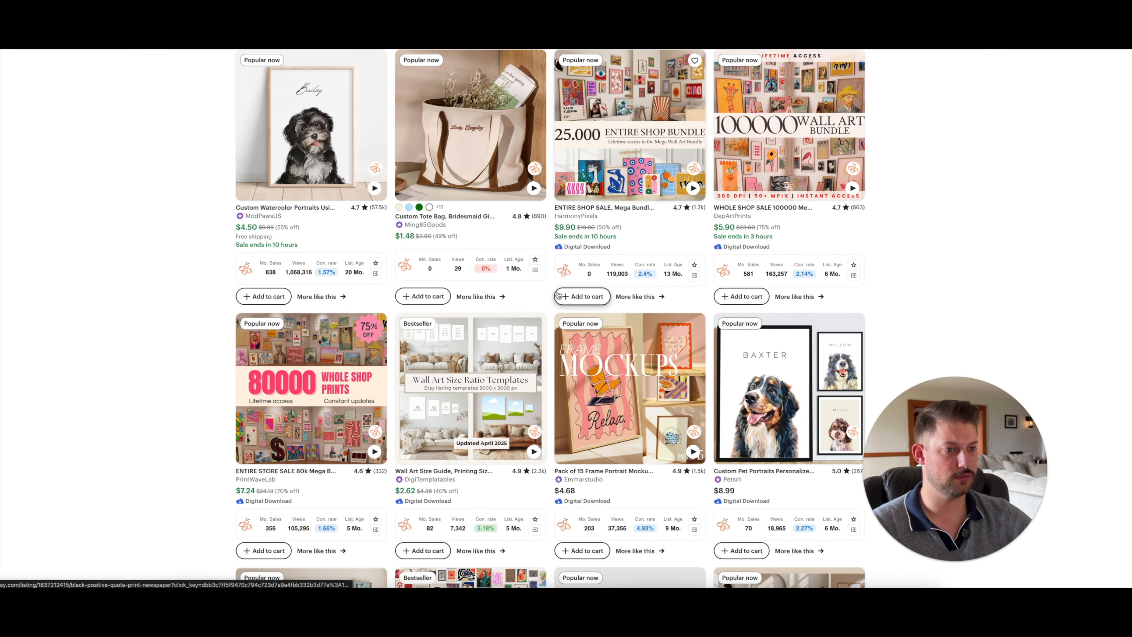
{"action": "scroll", "coordinate": [559, 296], "scroll_direction": "down", "scroll_amount": 3}
{"action": "scroll", "coordinate": [558, 295], "scroll_direction": "up", "scroll_amount": 3}
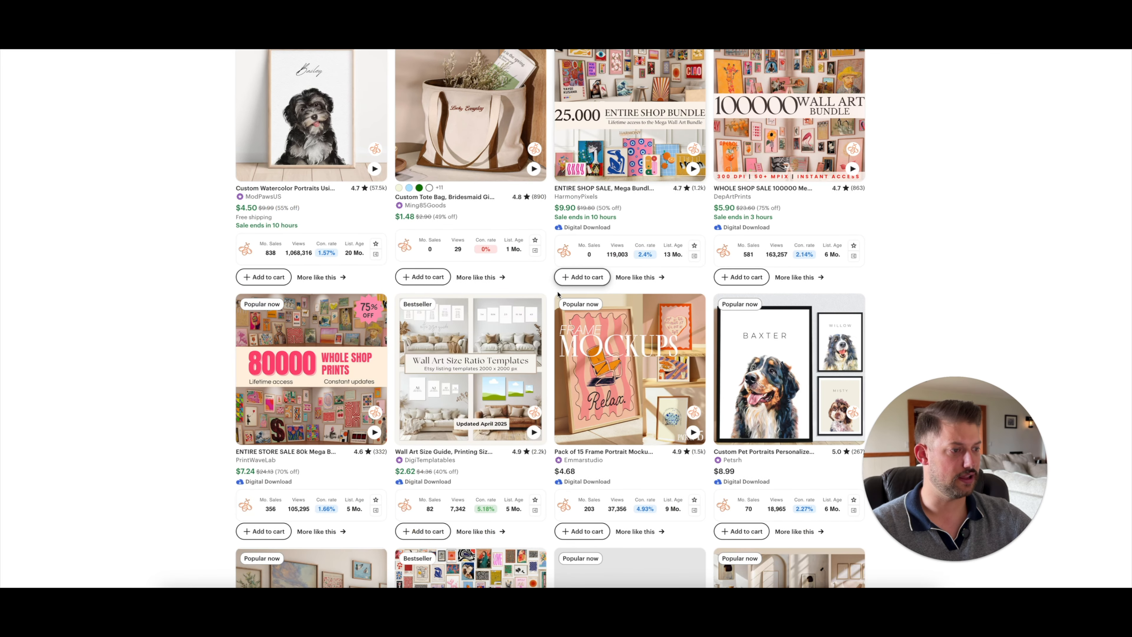
{"action": "scroll", "coordinate": [559, 295], "scroll_direction": "down", "scroll_amount": 3}
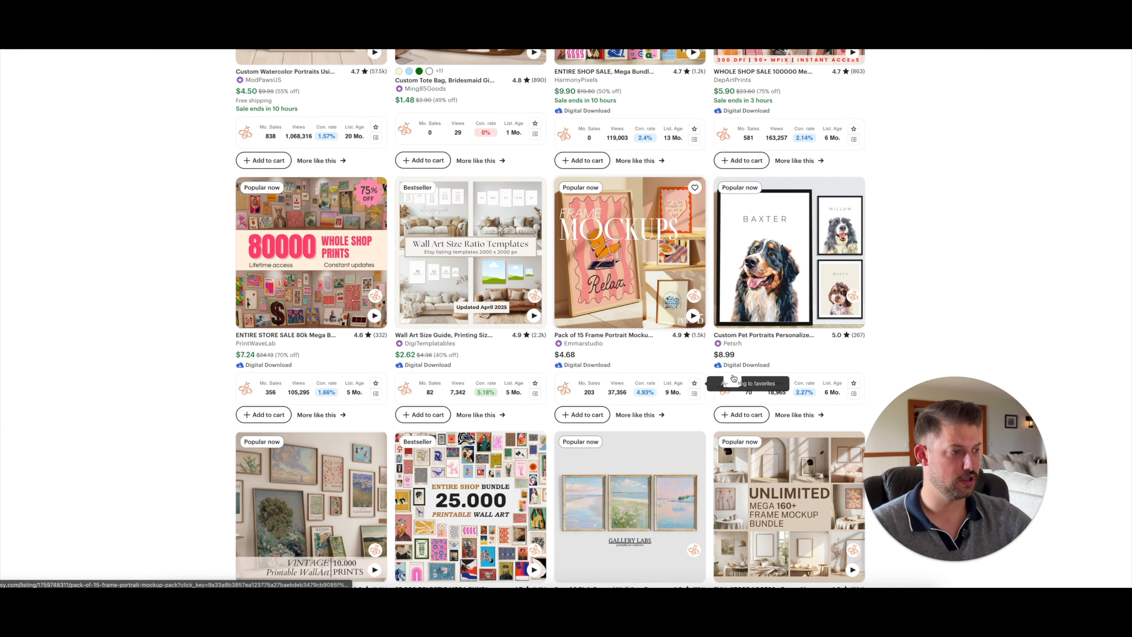
- Open ThatHipPrint's Vintage Printable Wall Art Bundle listing and expand its full item details
{"action": "scroll", "coordinate": [250, 321], "scroll_direction": "down", "scroll_amount": 5}
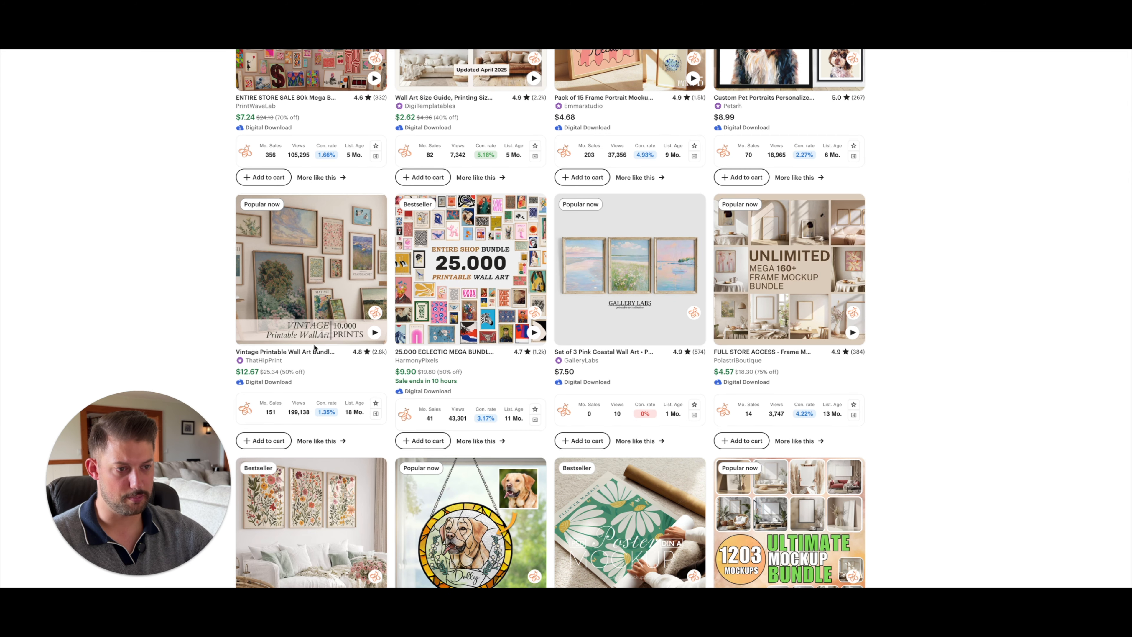
{"action": "left_click", "coordinate": [297, 355]}
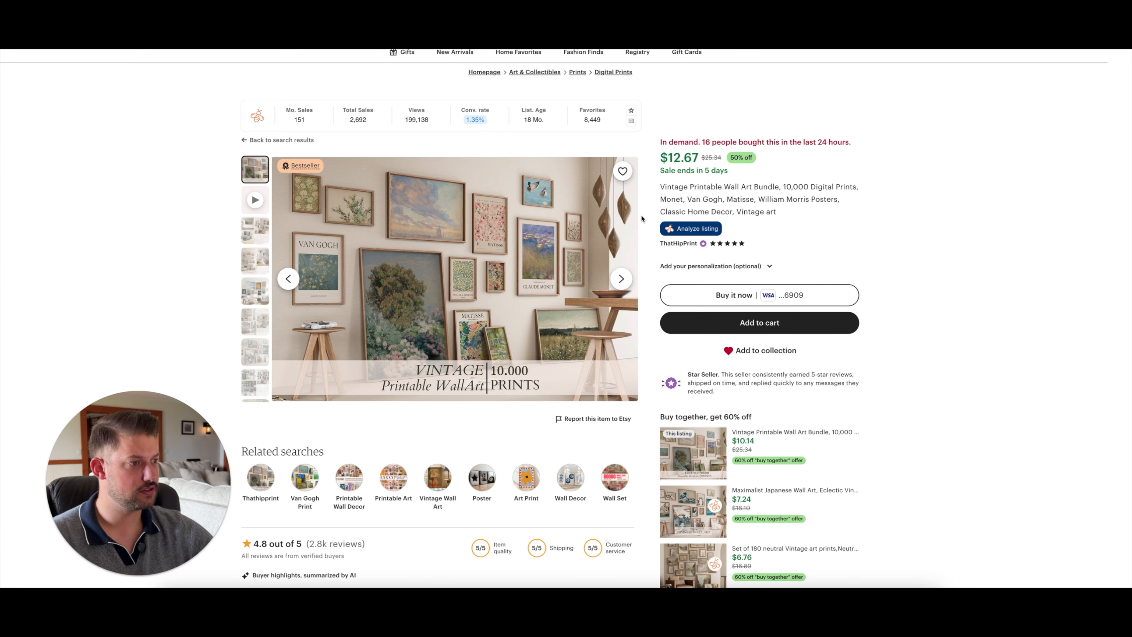
{"action": "scroll", "coordinate": [757, 232], "scroll_direction": "down", "scroll_amount": 2}
{"action": "scroll", "coordinate": [735, 263], "scroll_direction": "down", "scroll_amount": 7}
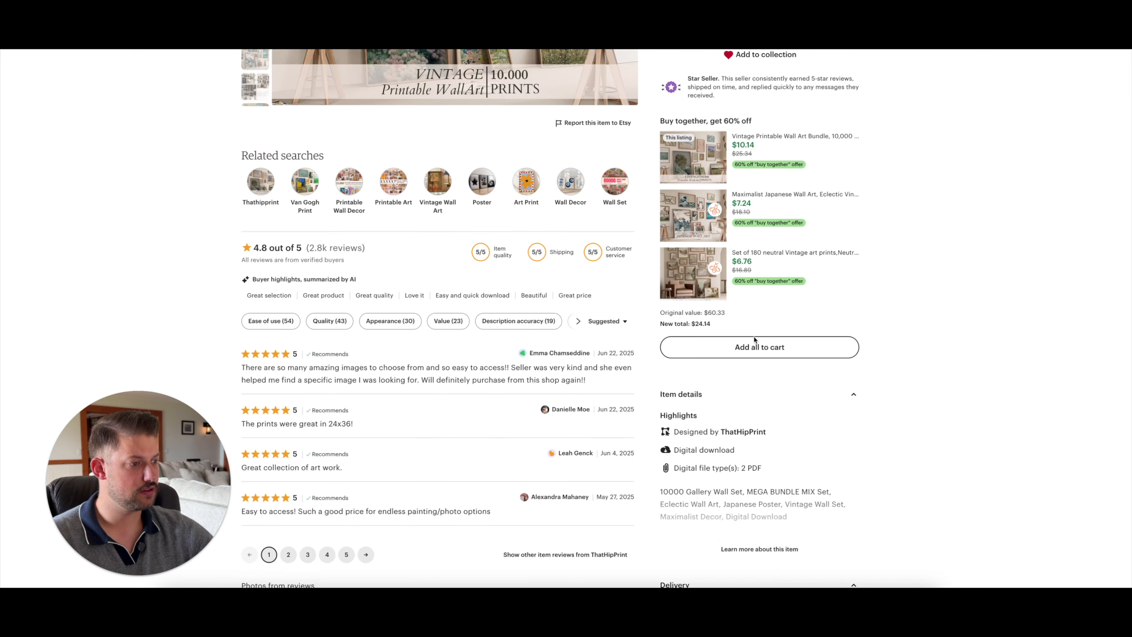
{"action": "scroll", "coordinate": [766, 435], "scroll_direction": "down", "scroll_amount": 1}
{"action": "left_click", "coordinate": [760, 446]}
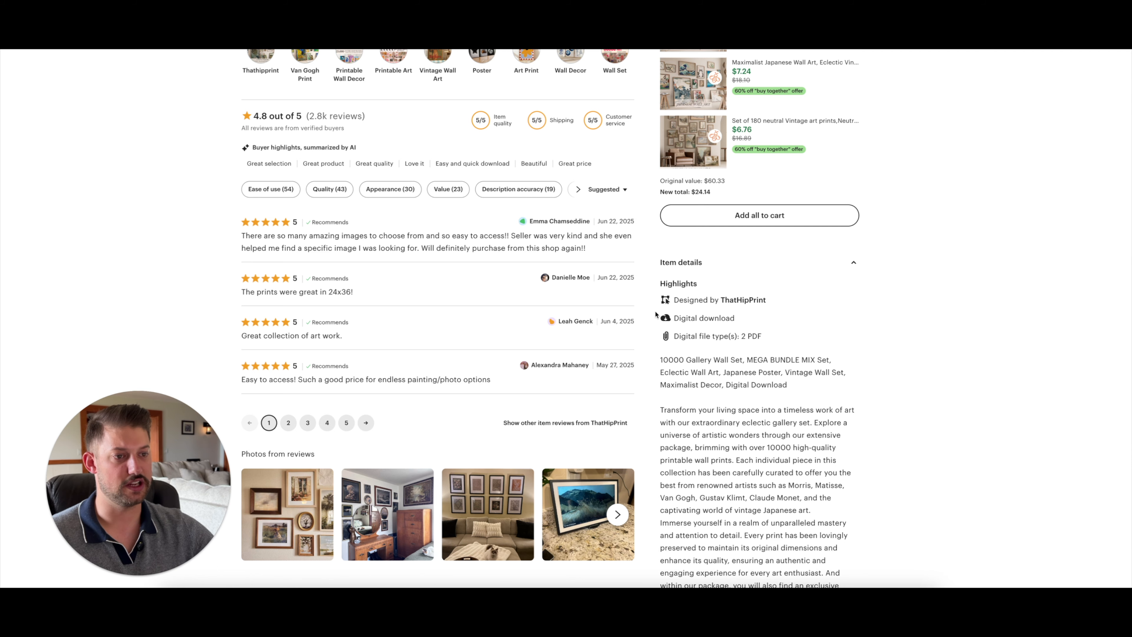
- Read the bundle's description, buyer reviews, review photos and seller information
{"action": "scroll", "coordinate": [732, 418], "scroll_direction": "down", "scroll_amount": 3}
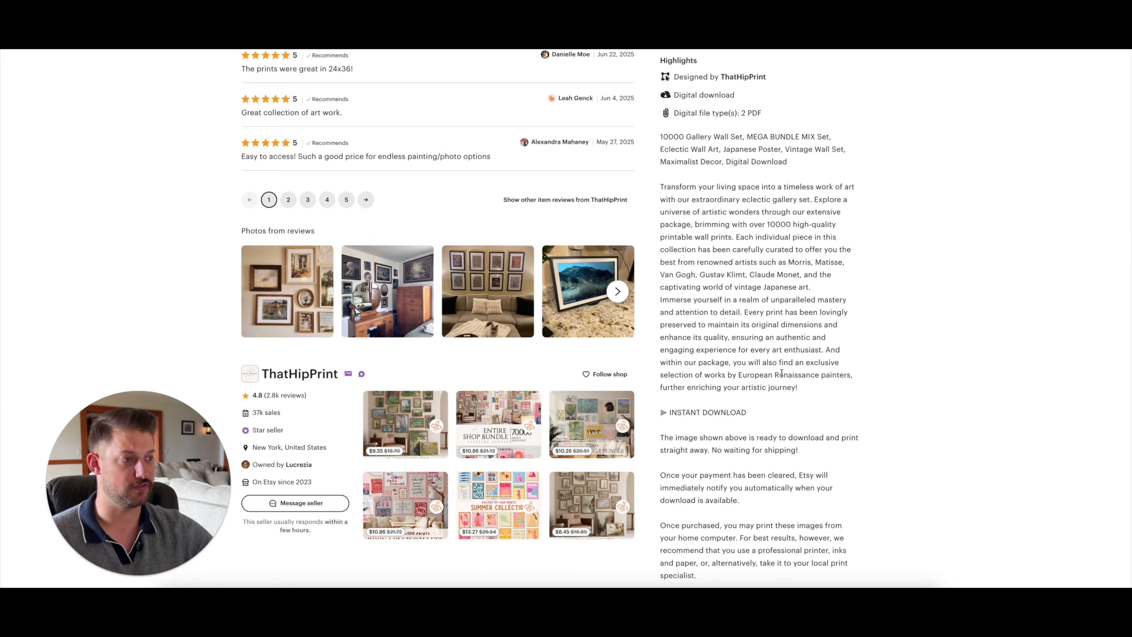
{"action": "scroll", "coordinate": [781, 372], "scroll_direction": "down", "scroll_amount": 5}
{"action": "scroll", "coordinate": [782, 376], "scroll_direction": "up", "scroll_amount": 7}
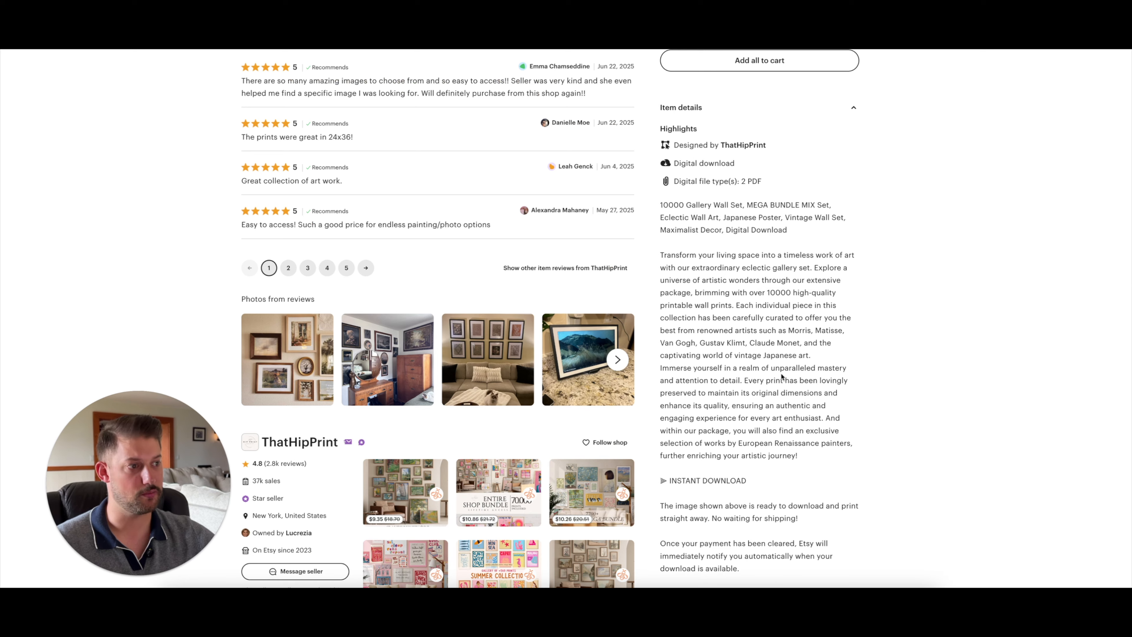
{"action": "scroll", "coordinate": [781, 376], "scroll_direction": "up", "scroll_amount": 1}
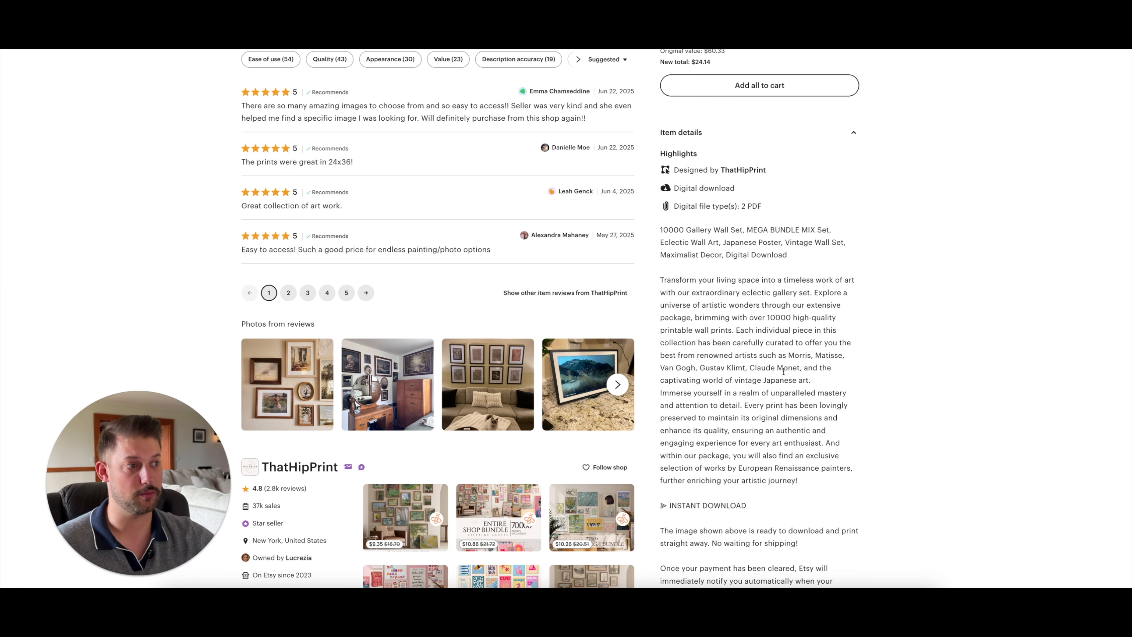
{"action": "scroll", "coordinate": [783, 372], "scroll_direction": "up", "scroll_amount": 12}
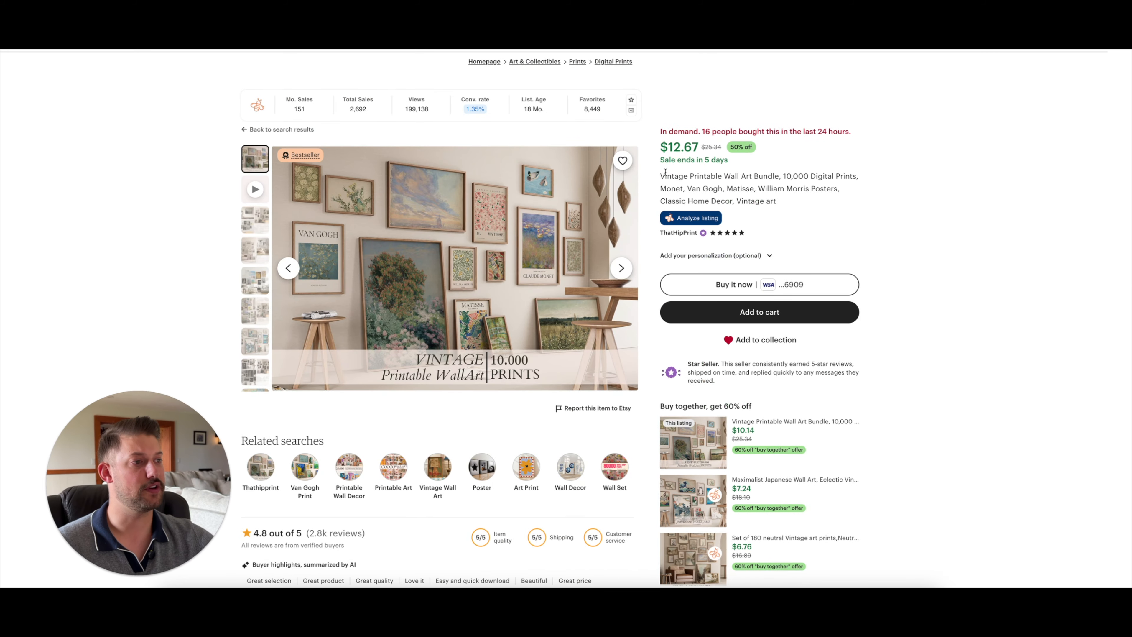
- Analyze the vintage wall art bundle with EverBee and check its estimated monthly revenue and sales
{"action": "left_click", "coordinate": [683, 219]}
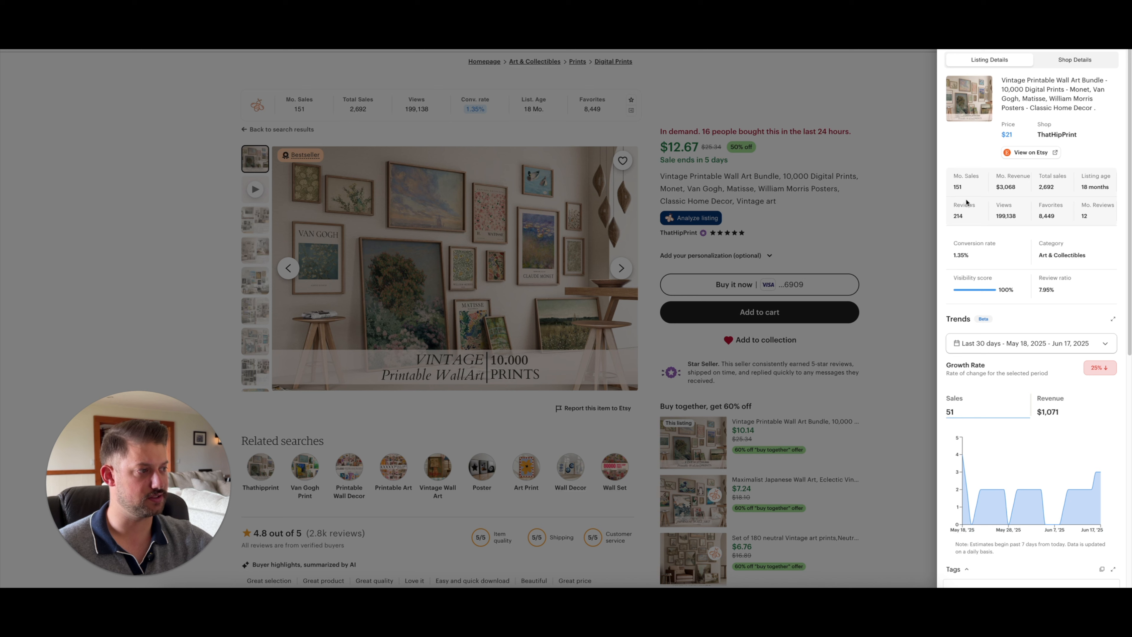
{"action": "left_click_drag", "start_coordinate": [1016, 190], "coordinate": [996, 190]}
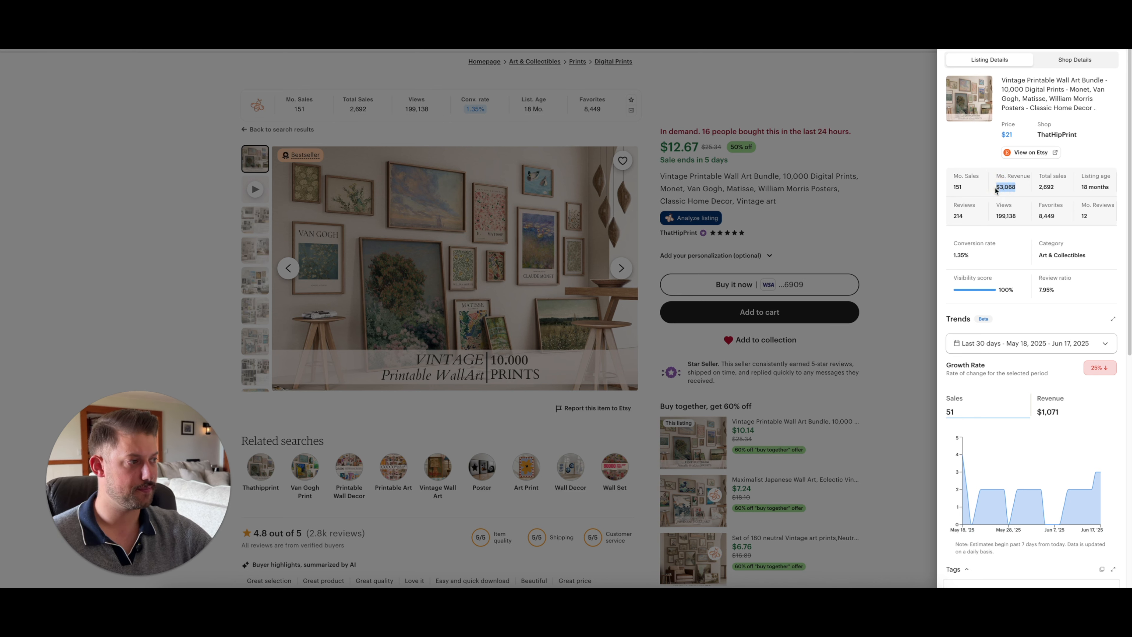
{"action": "left_click", "coordinate": [832, 222]}
{"action": "scroll", "coordinate": [708, 271], "scroll_direction": "down", "scroll_amount": 3}
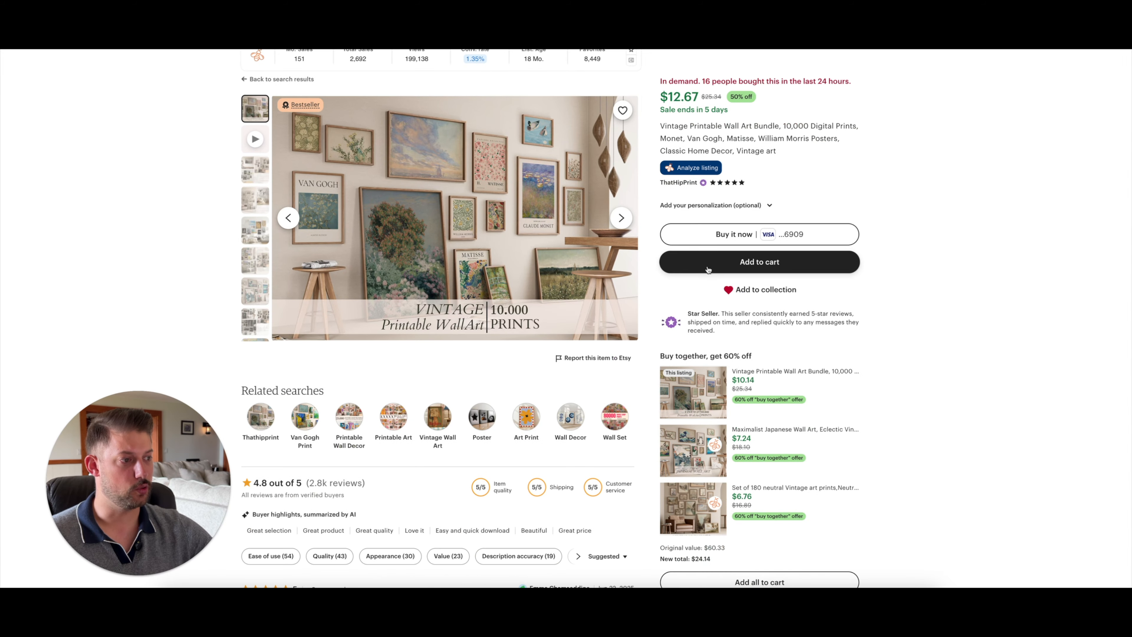
{"action": "scroll", "coordinate": [705, 263], "scroll_direction": "up", "scroll_amount": 2}
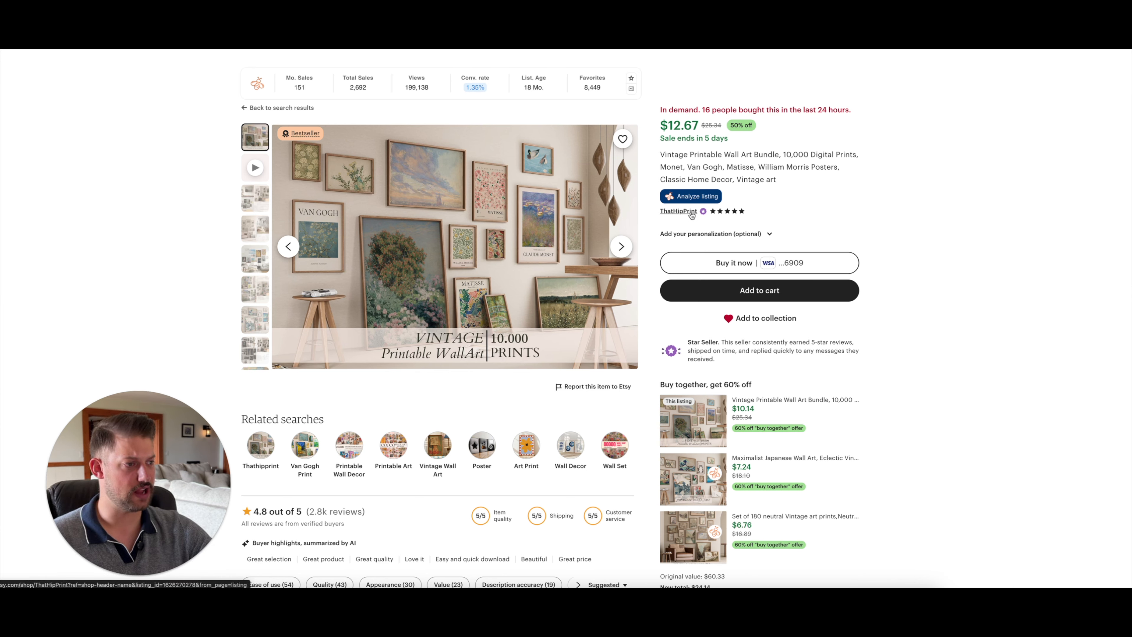
- Open the ThatHipPrint shop, analyze it with EverBee and check the overview's estimated total revenue and Etsy start date
{"action": "left_click", "coordinate": [678, 211]}
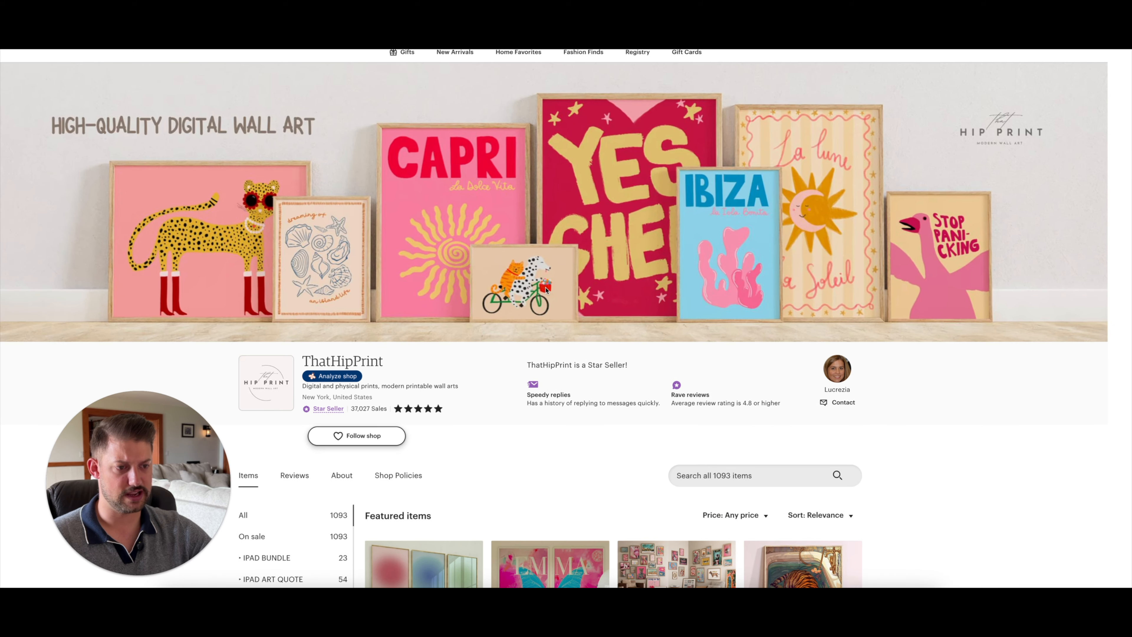
{"action": "scroll", "coordinate": [546, 289], "scroll_direction": "down", "scroll_amount": 3}
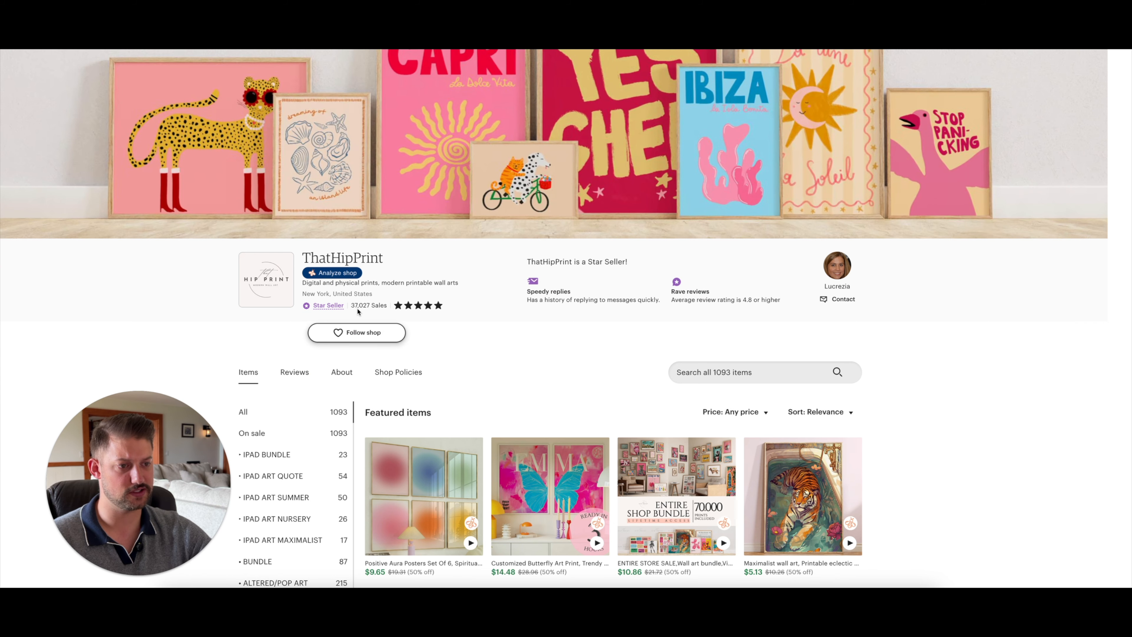
{"action": "left_click", "coordinate": [335, 260]}
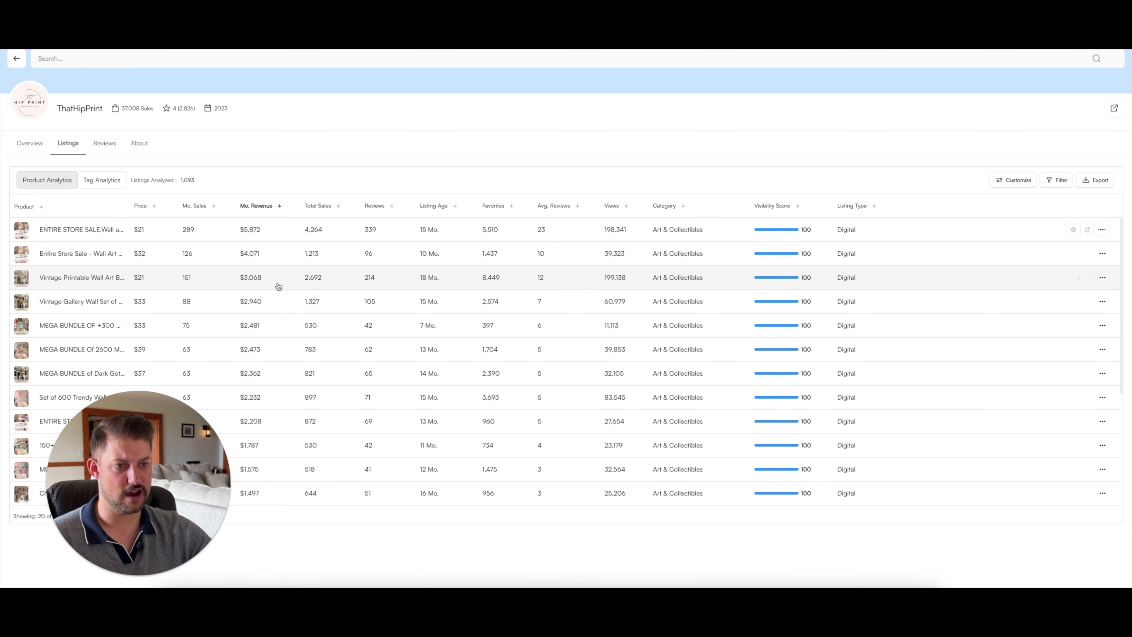
{"action": "left_click", "coordinate": [32, 143]}
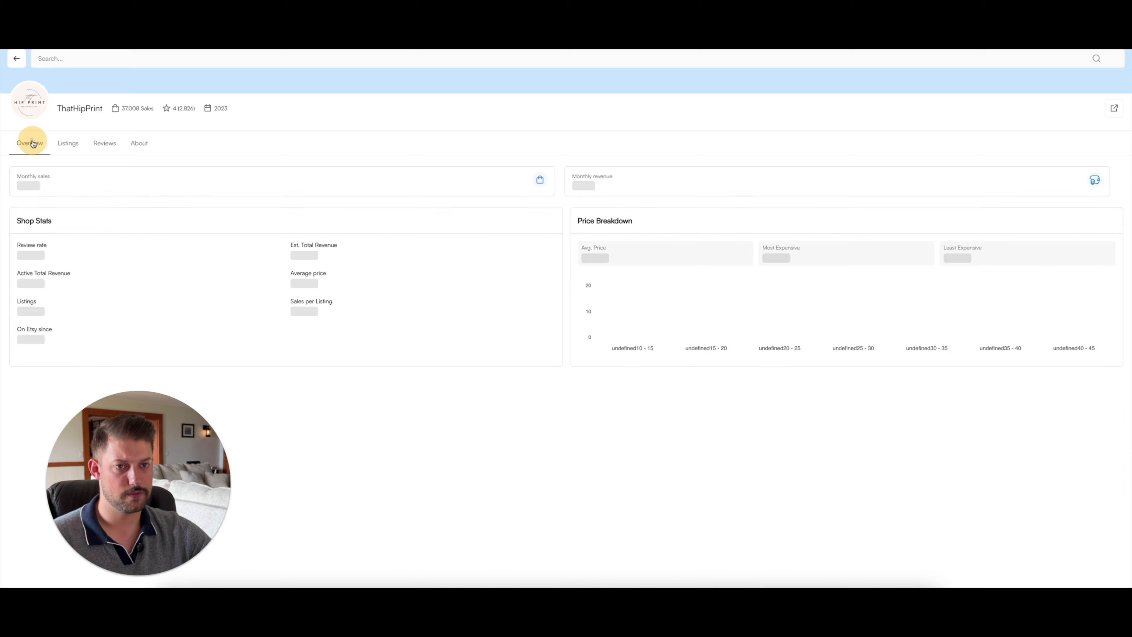
{"action": "left_click_drag", "start_coordinate": [291, 253], "coordinate": [336, 262]}
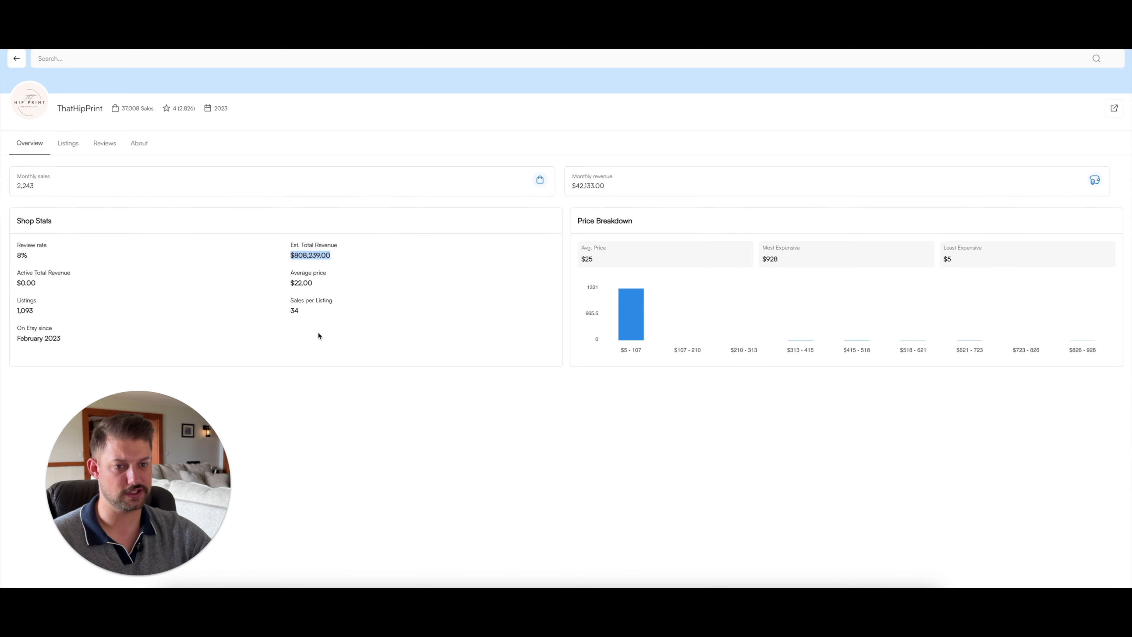
{"action": "left_click_drag", "start_coordinate": [62, 343], "coordinate": [24, 339]}
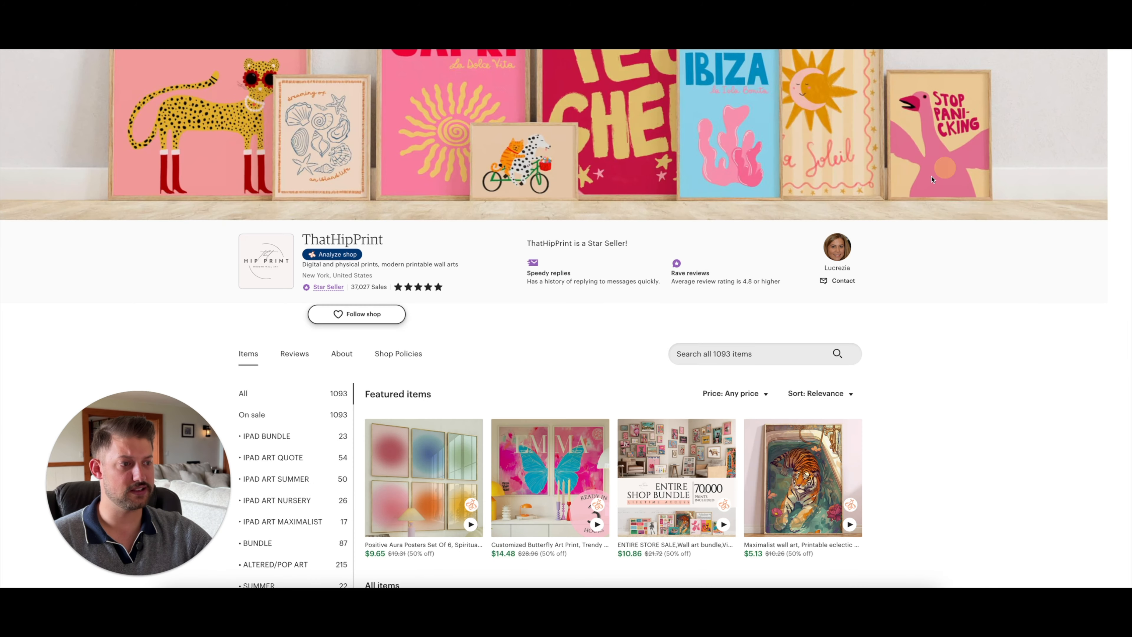
- Browse the ThatHipPrint shop's items, examining its themed bundles, categories and prices
{"action": "scroll", "coordinate": [565, 345], "scroll_direction": "down", "scroll_amount": 8}
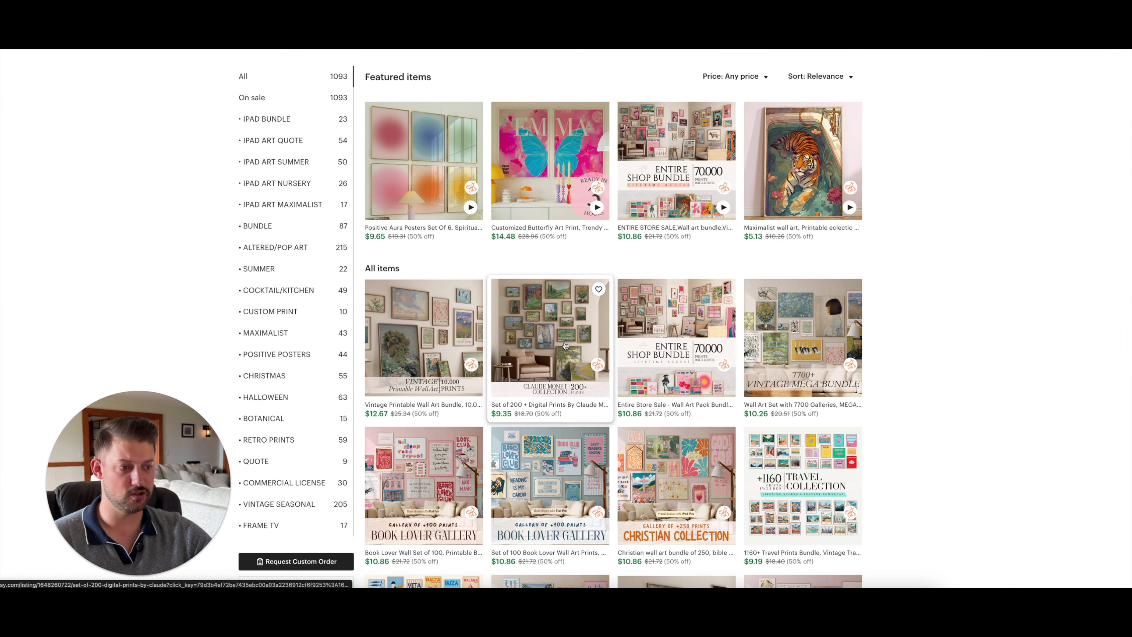
{"action": "scroll", "coordinate": [564, 344], "scroll_direction": "down", "scroll_amount": 6}
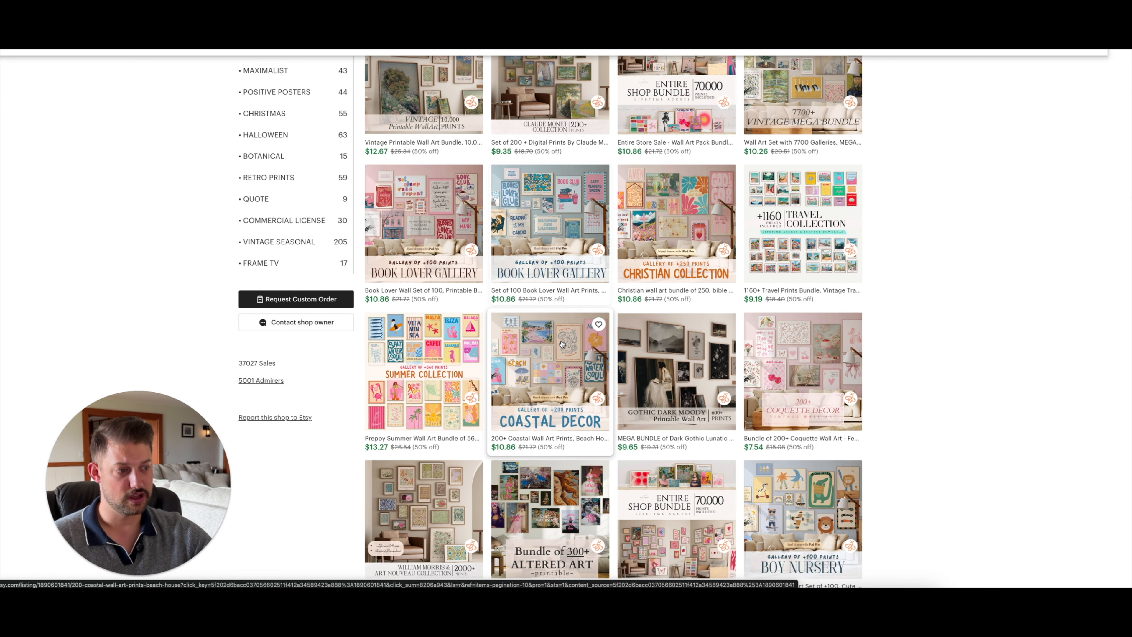
{"action": "scroll", "coordinate": [560, 342], "scroll_direction": "down", "scroll_amount": 2}
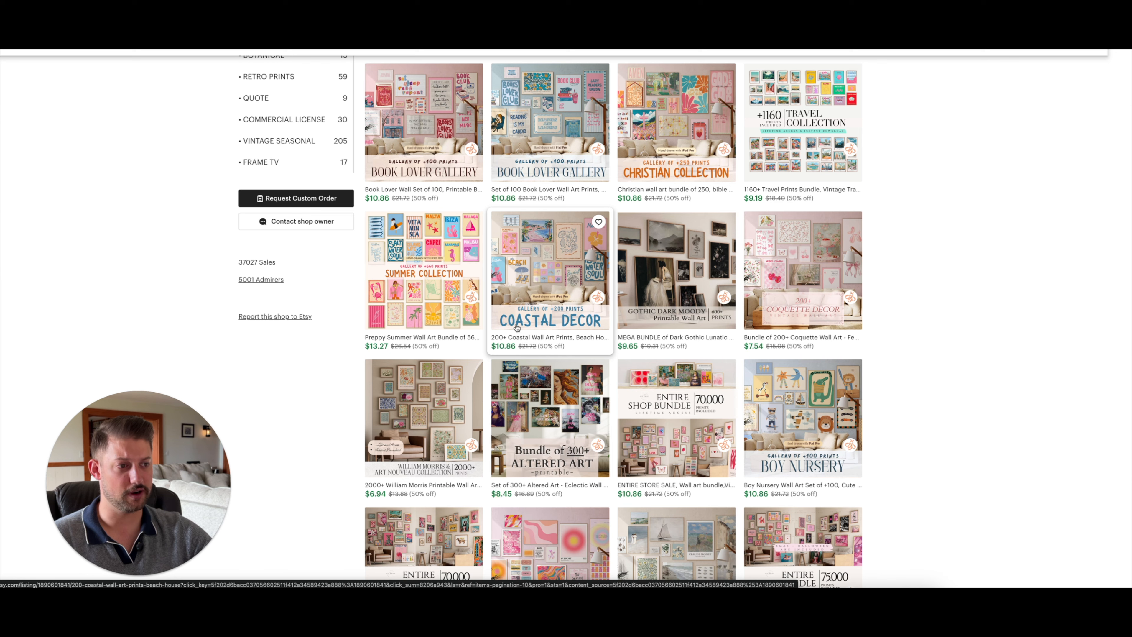
{"action": "scroll", "coordinate": [788, 434], "scroll_direction": "down", "scroll_amount": 6}
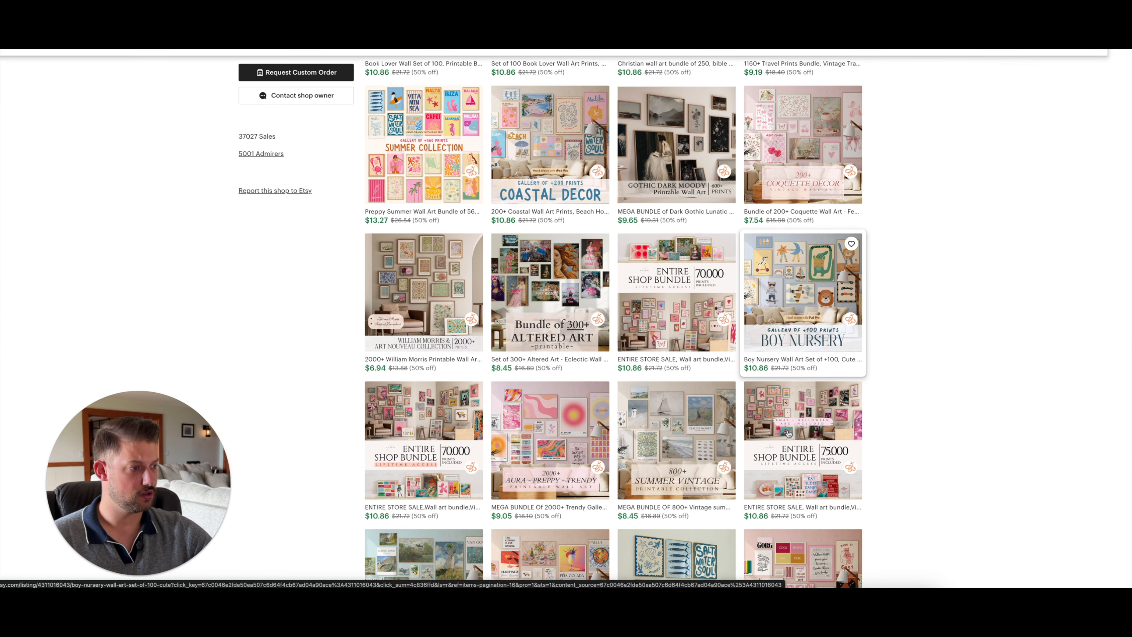
{"action": "scroll", "coordinate": [788, 433], "scroll_direction": "down", "scroll_amount": 8}
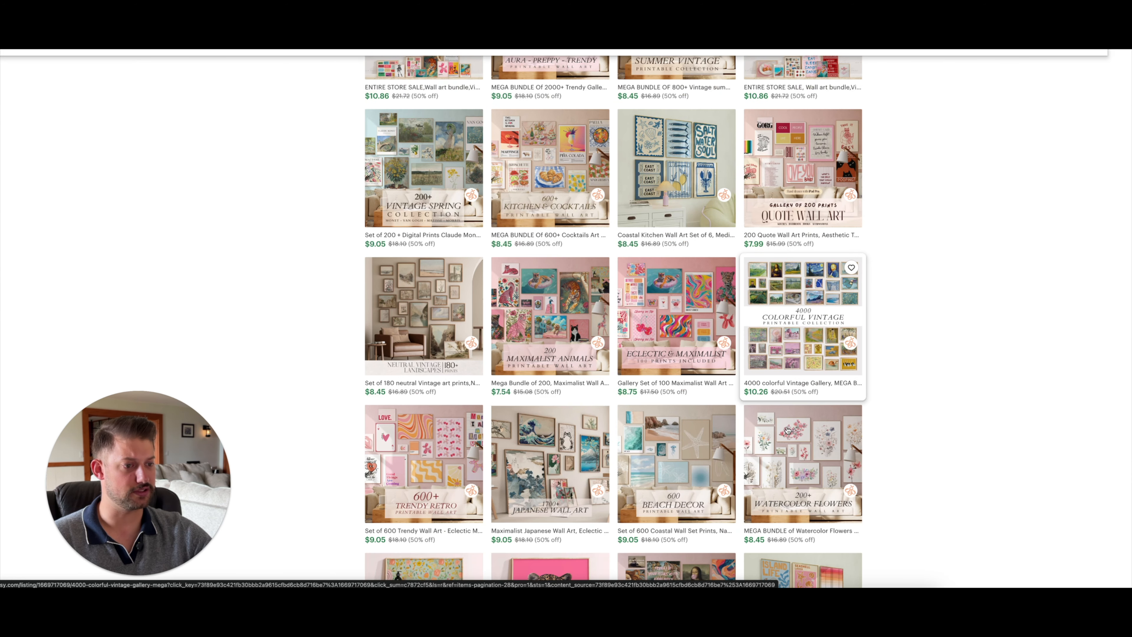
{"action": "scroll", "coordinate": [787, 430], "scroll_direction": "up", "scroll_amount": 20}
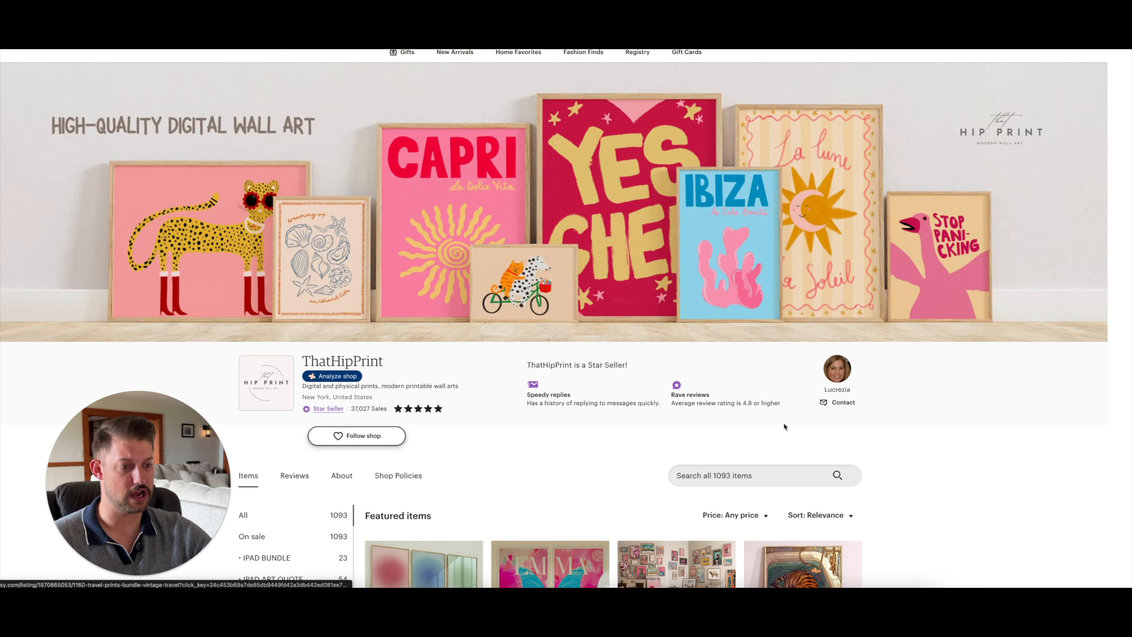
{"action": "scroll", "coordinate": [446, 188], "scroll_direction": "up", "scroll_amount": 1}
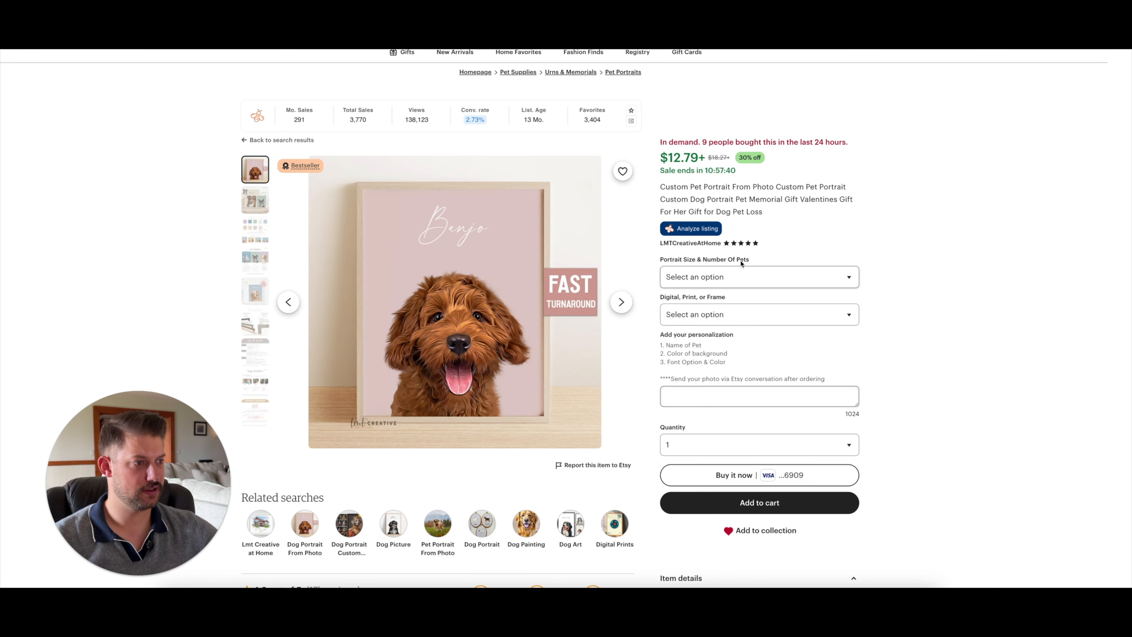
- Check the custom pet portrait's size and pet-count options, compare its digital, print and frame choices, and select Honey Frame
{"action": "left_click", "coordinate": [735, 277]}
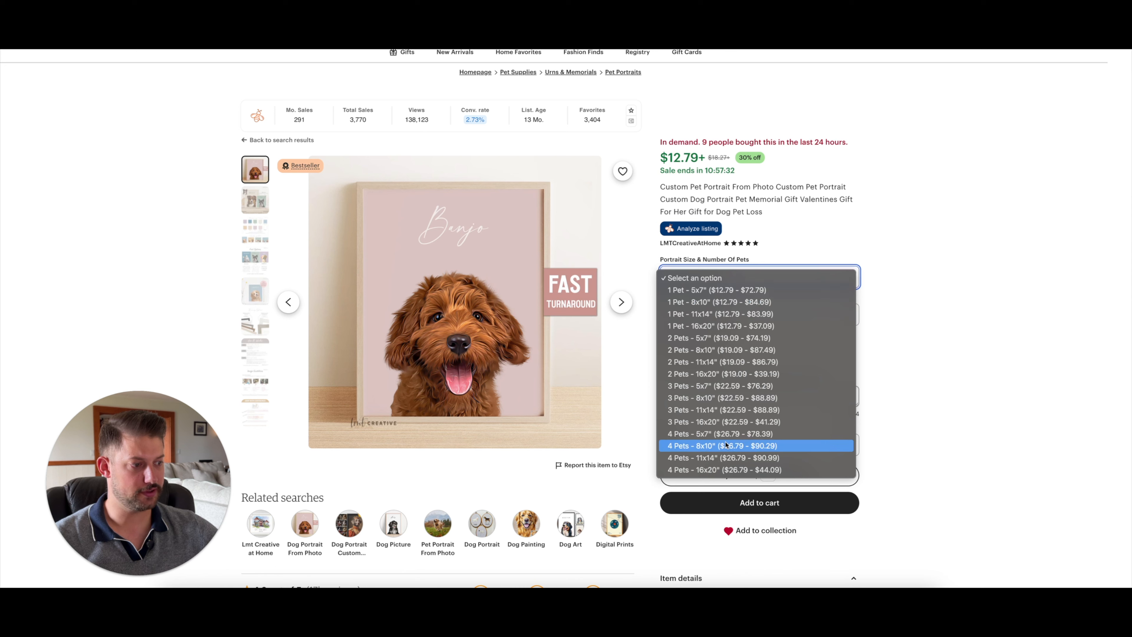
{"action": "left_click", "coordinate": [924, 324]}
{"action": "left_click", "coordinate": [792, 325]}
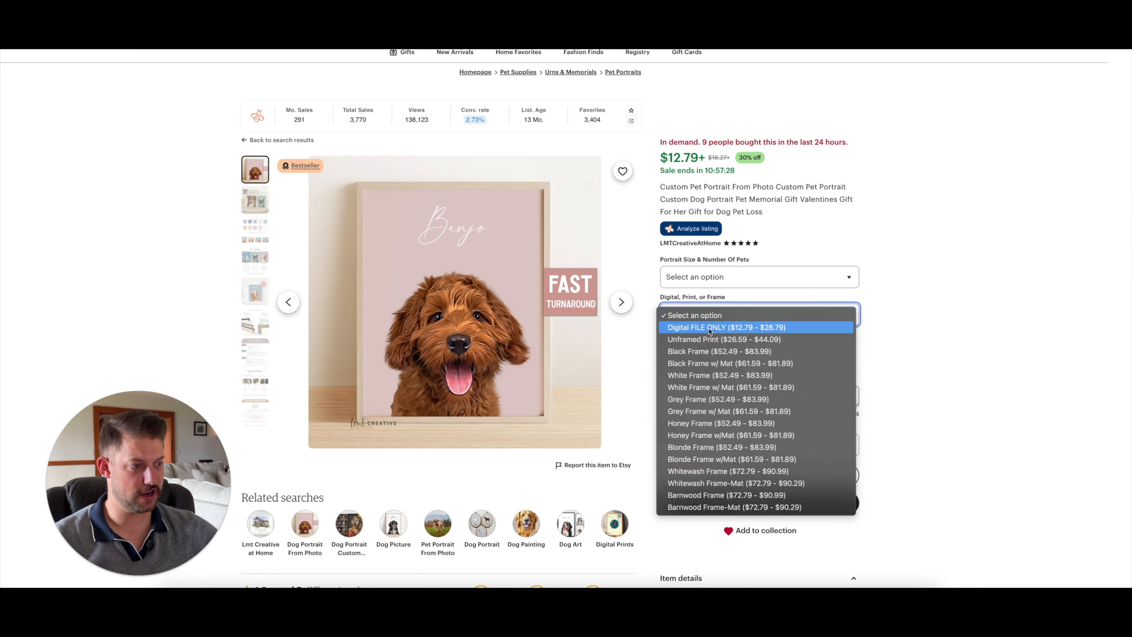
{"action": "left_click", "coordinate": [709, 350]}
{"action": "left_click", "coordinate": [711, 325]}
{"action": "left_click", "coordinate": [692, 373]}
- Analyze the custom pet portrait listing with EverBee, examining its sales, revenue trend and tags
{"action": "left_click", "coordinate": [693, 230]}
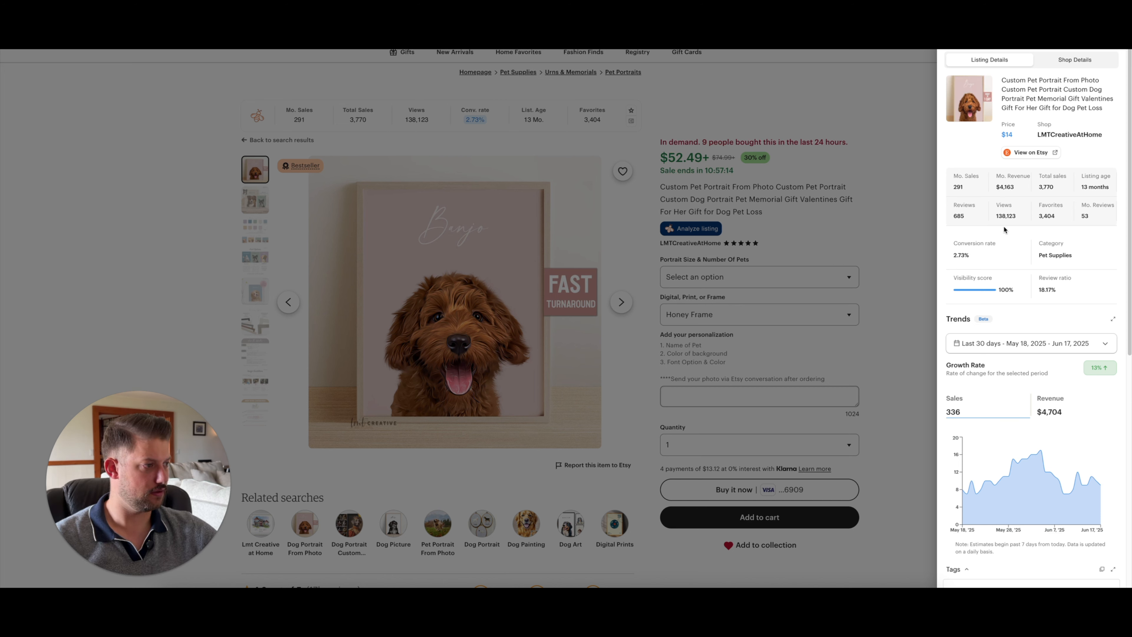
{"action": "scroll", "coordinate": [1003, 232], "scroll_direction": "down", "scroll_amount": 3}
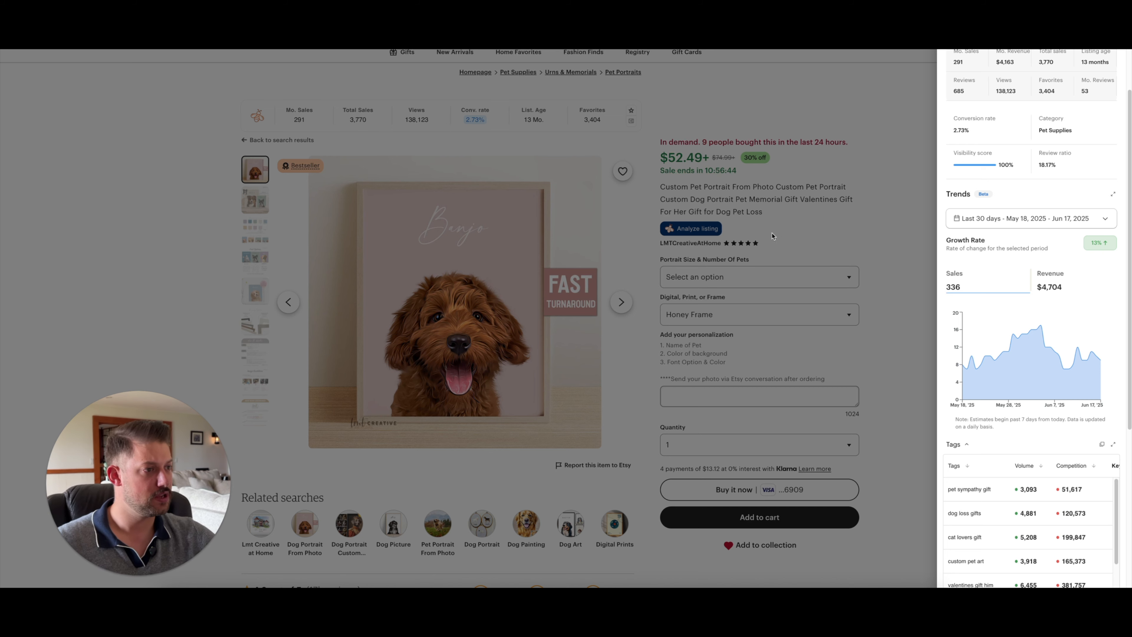
{"action": "left_click", "coordinate": [809, 205]}
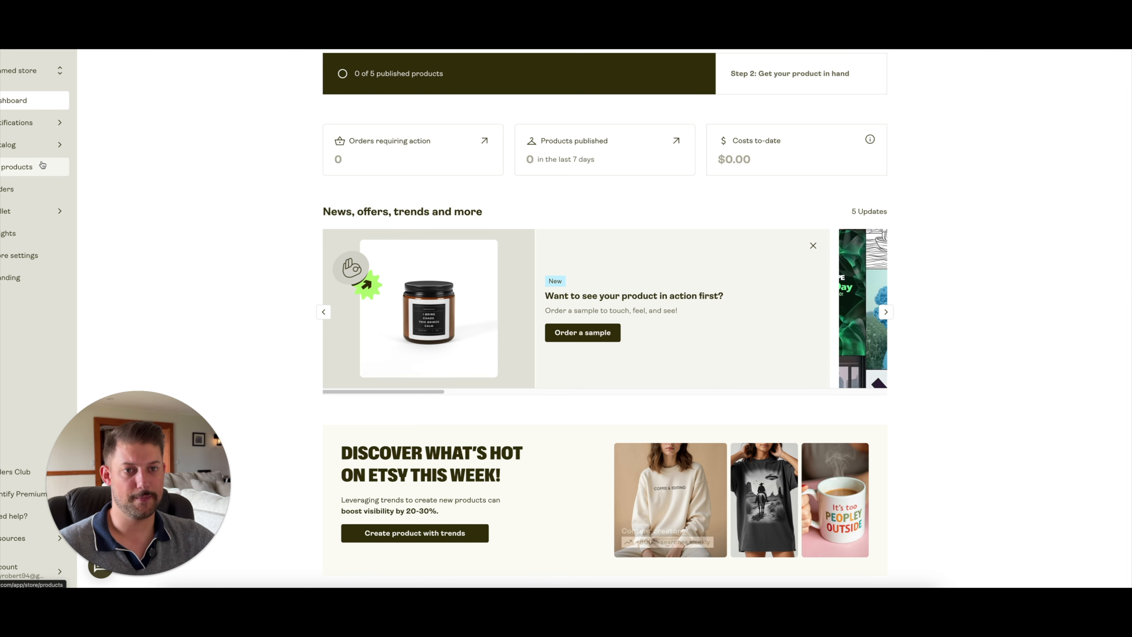
- Switch to Printify, open the catalog's Posters category under Home & Living and compare the matte, satin and framed products
{"action": "mouse_move", "coordinate": [40, 145]}
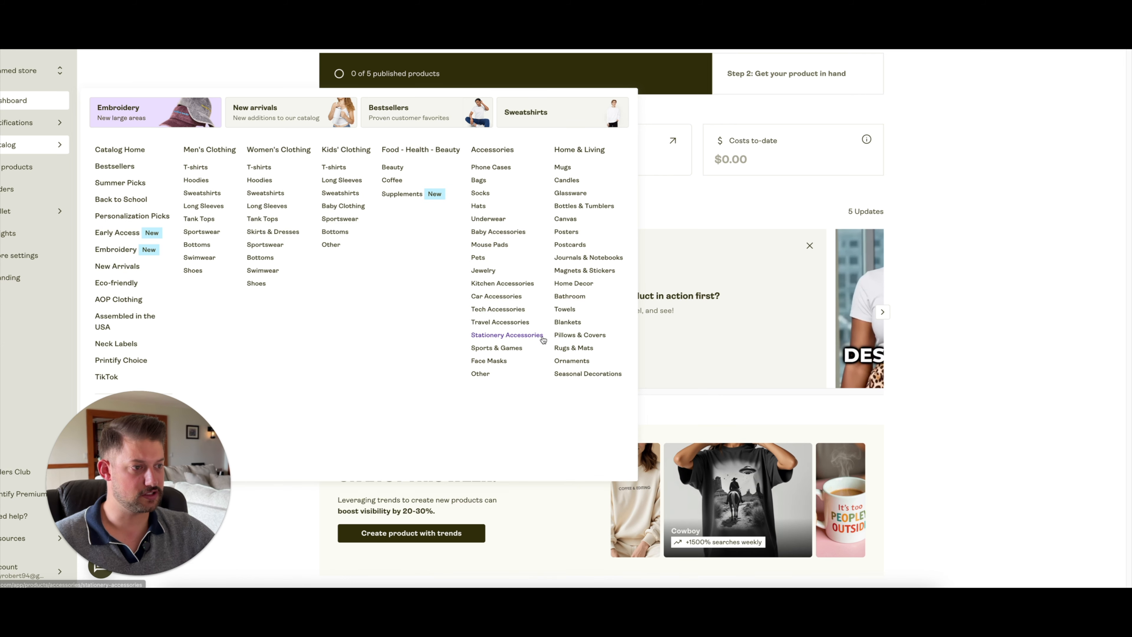
{"action": "left_click", "coordinate": [566, 233]}
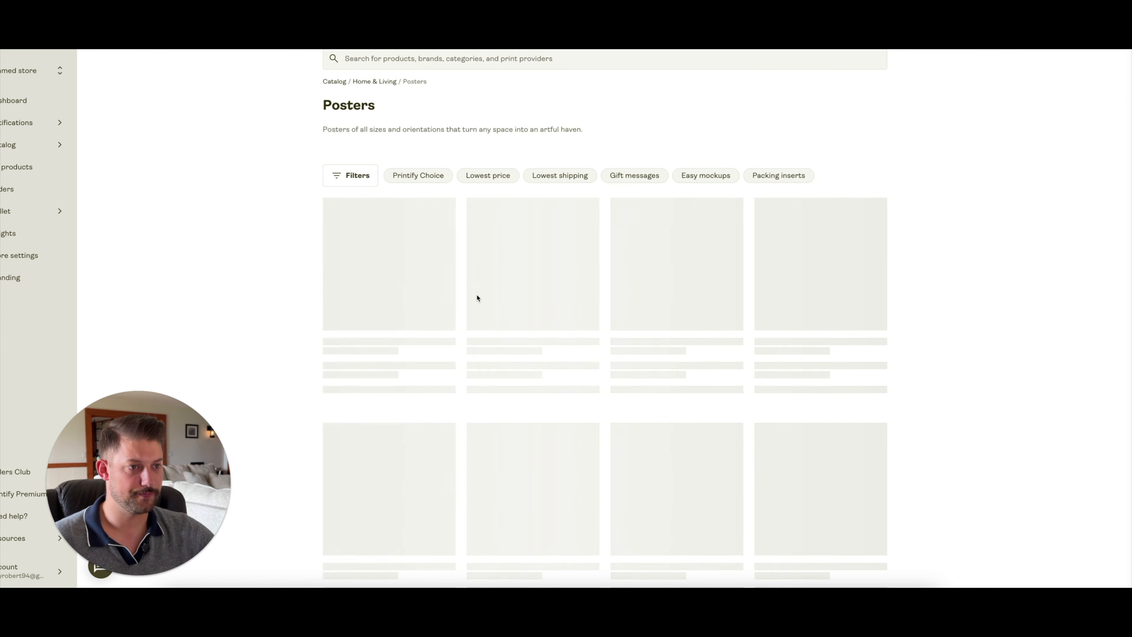
{"action": "scroll", "coordinate": [680, 236], "scroll_direction": "down", "scroll_amount": 1}
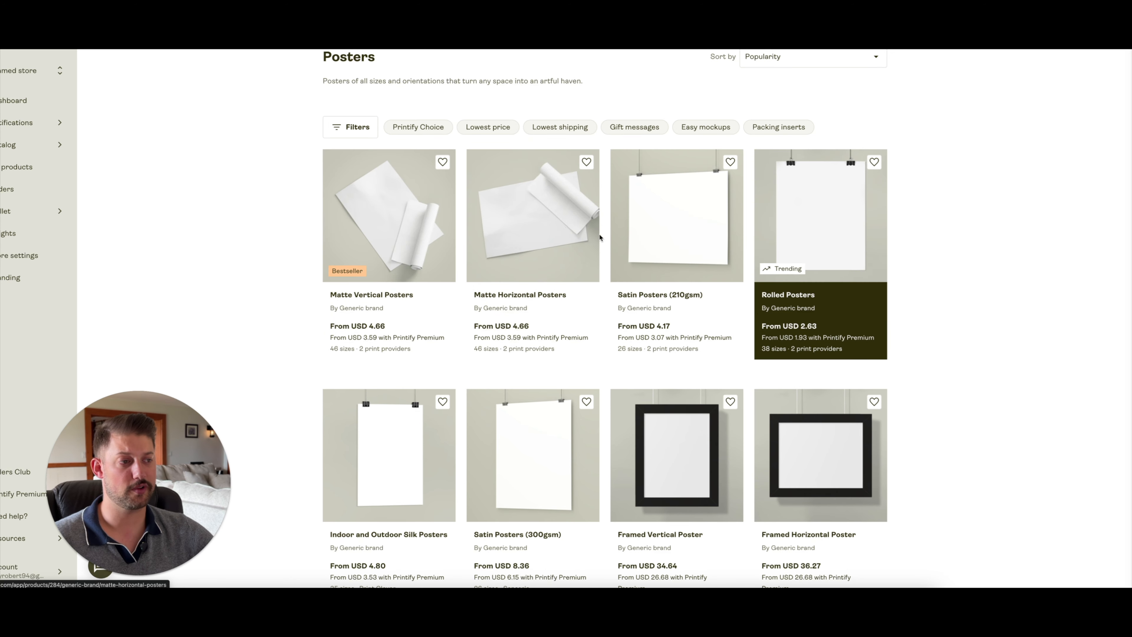
{"action": "scroll", "coordinate": [820, 267], "scroll_direction": "down", "scroll_amount": 2}
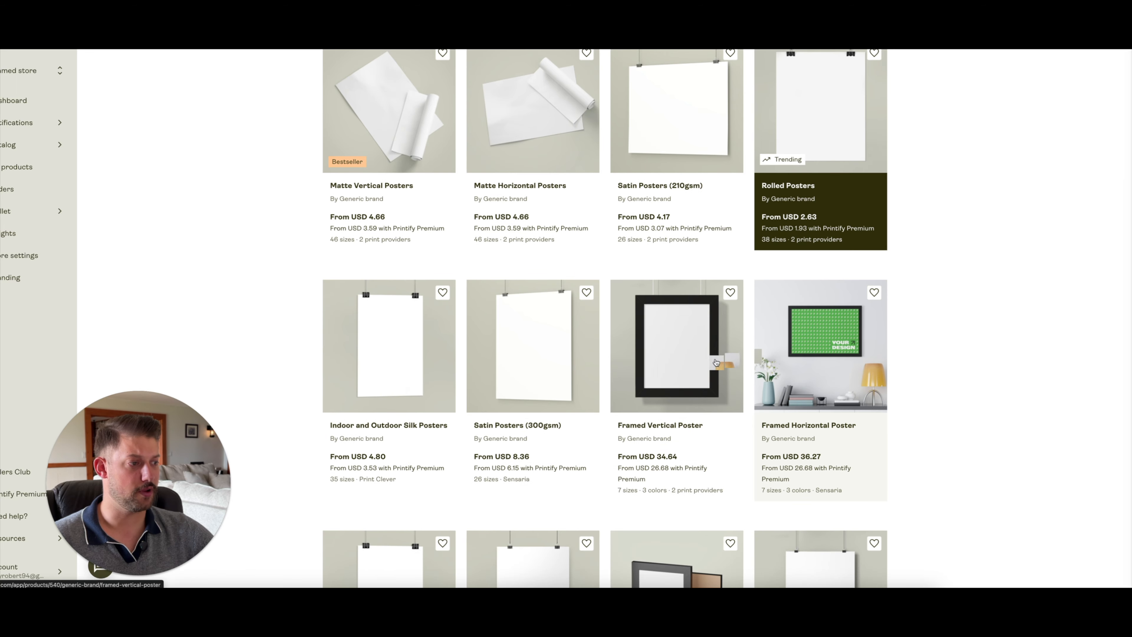
{"action": "scroll", "coordinate": [659, 352], "scroll_direction": "down", "scroll_amount": 1}
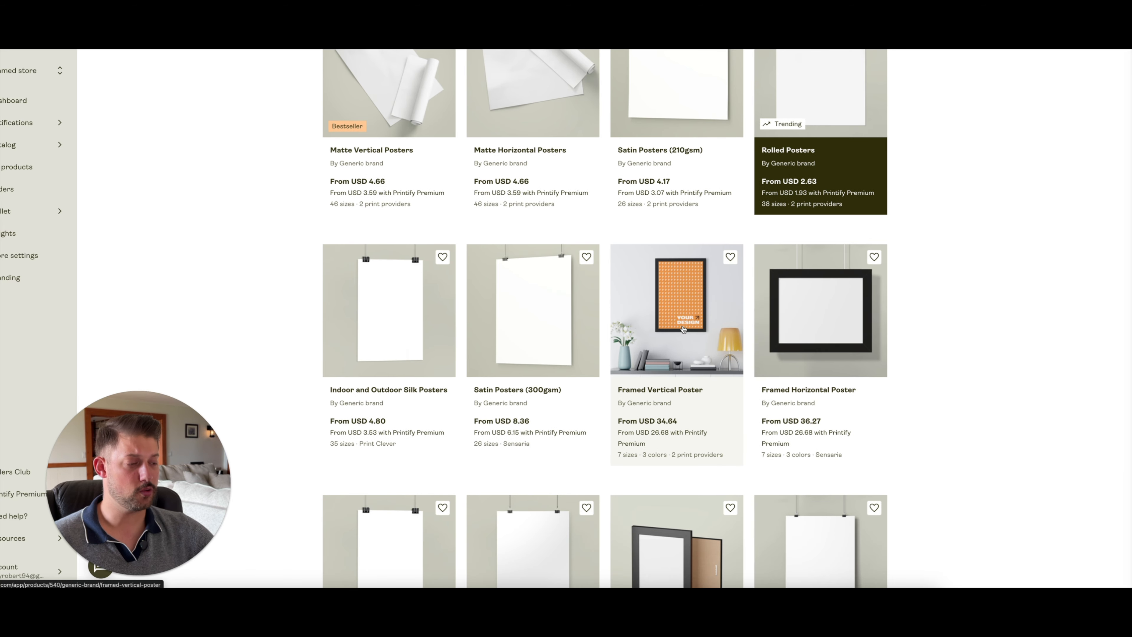
- Compare the remaining framed and unframed poster products and their prices in the Posters category, and open Framed Posters
{"action": "scroll", "coordinate": [683, 329], "scroll_direction": "down", "scroll_amount": 3}
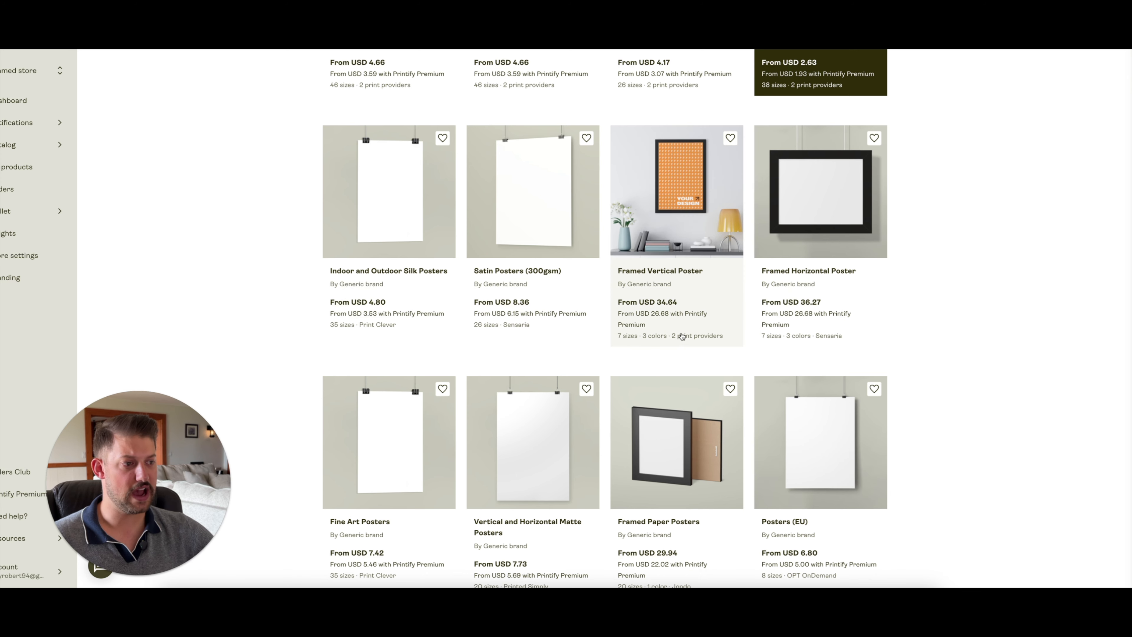
{"action": "scroll", "coordinate": [676, 323], "scroll_direction": "down", "scroll_amount": 4}
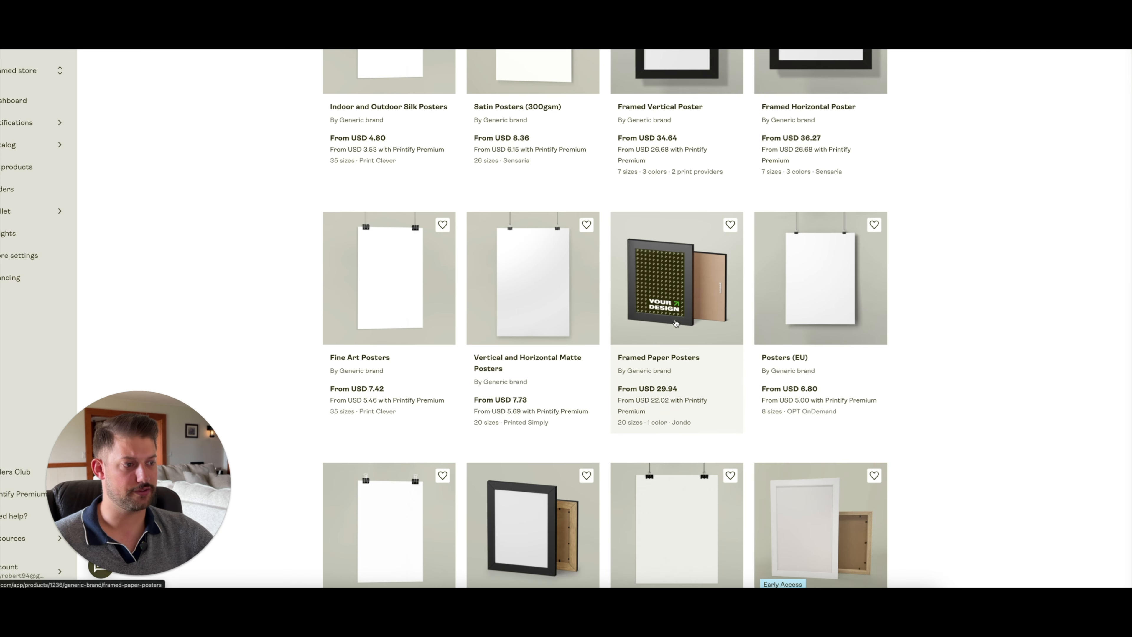
{"action": "scroll", "coordinate": [675, 323], "scroll_direction": "down", "scroll_amount": 3}
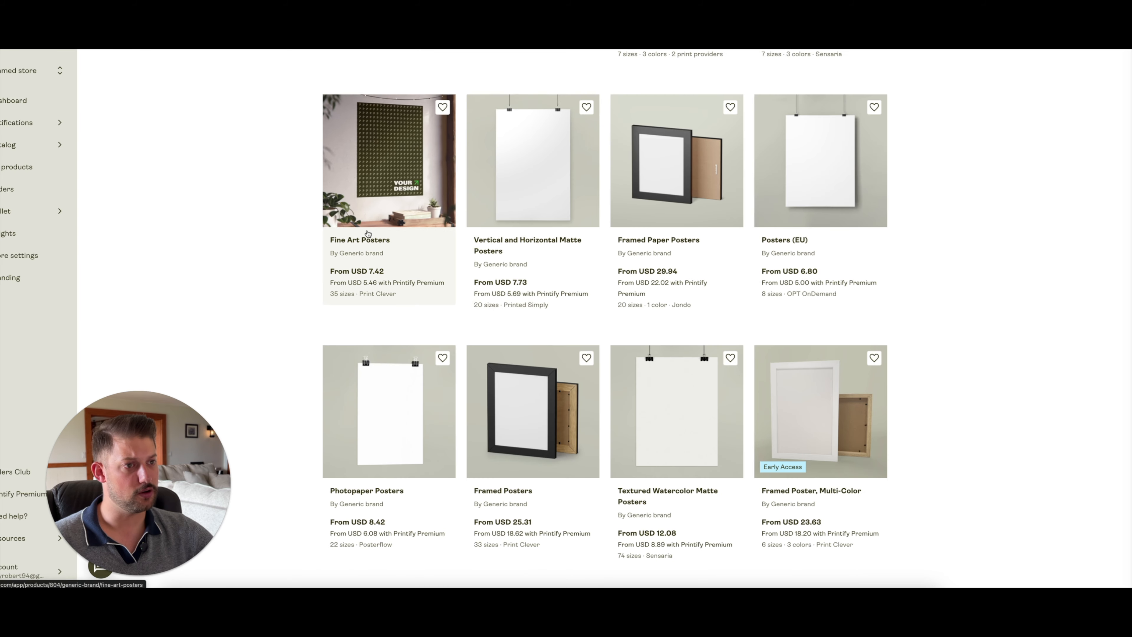
{"action": "scroll", "coordinate": [476, 355], "scroll_direction": "down", "scroll_amount": 5}
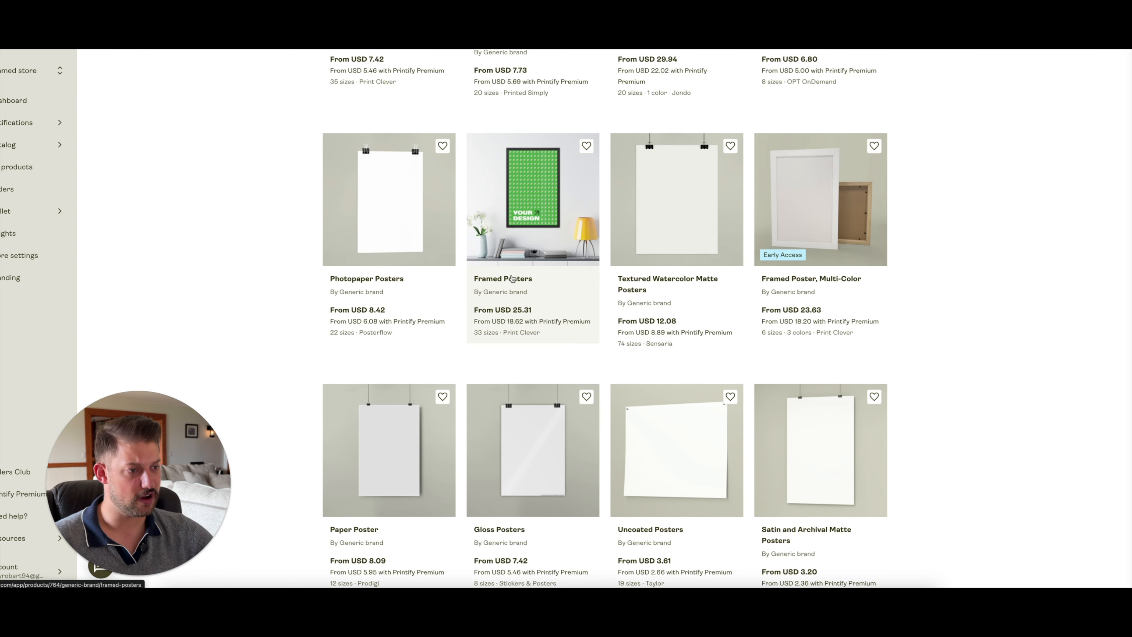
{"action": "left_click", "coordinate": [540, 271]}
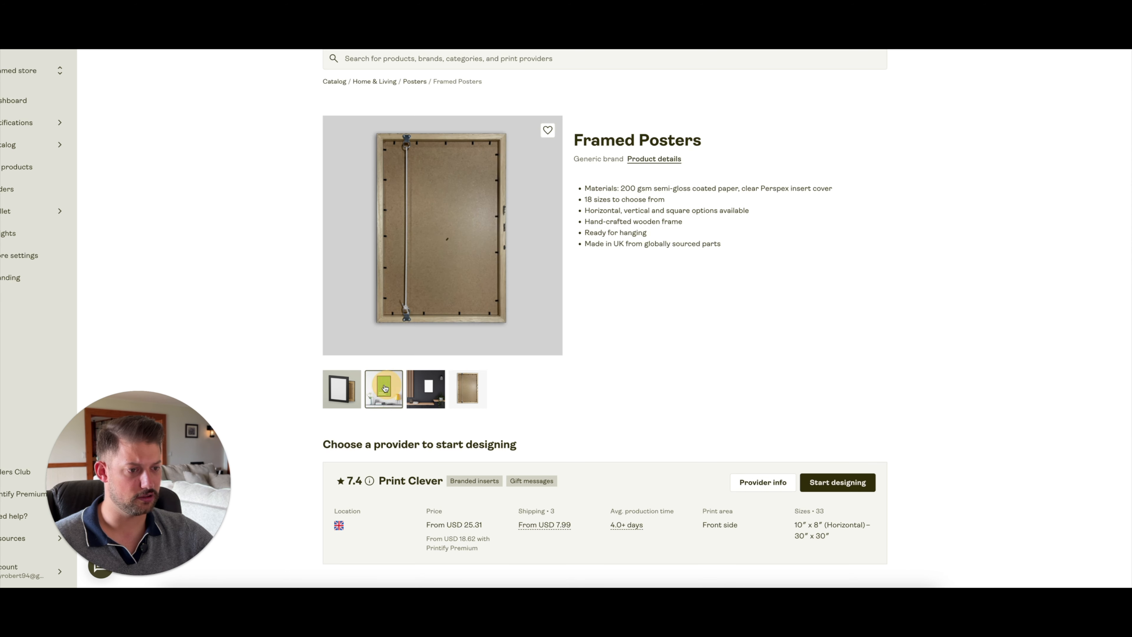
- Review Print Clever's provider info for Framed Posters, checking the shipping rates and the price of the 10″ x 8″ (Horizontal) variant
{"action": "scroll", "coordinate": [378, 498], "scroll_direction": "down", "scroll_amount": 1}
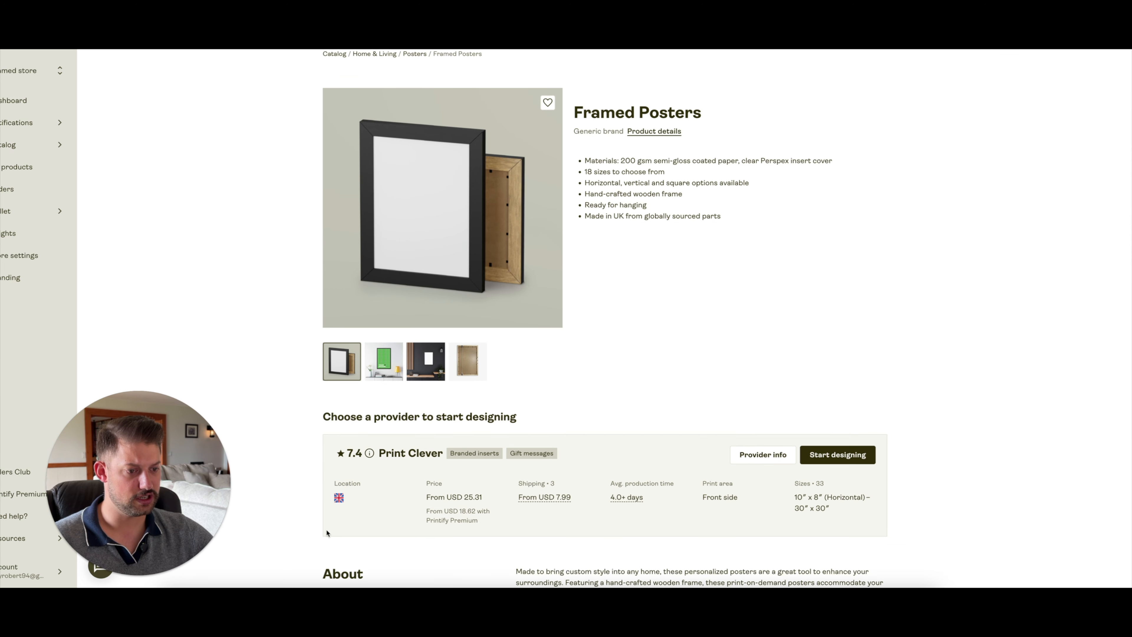
{"action": "scroll", "coordinate": [494, 459], "scroll_direction": "down", "scroll_amount": 2}
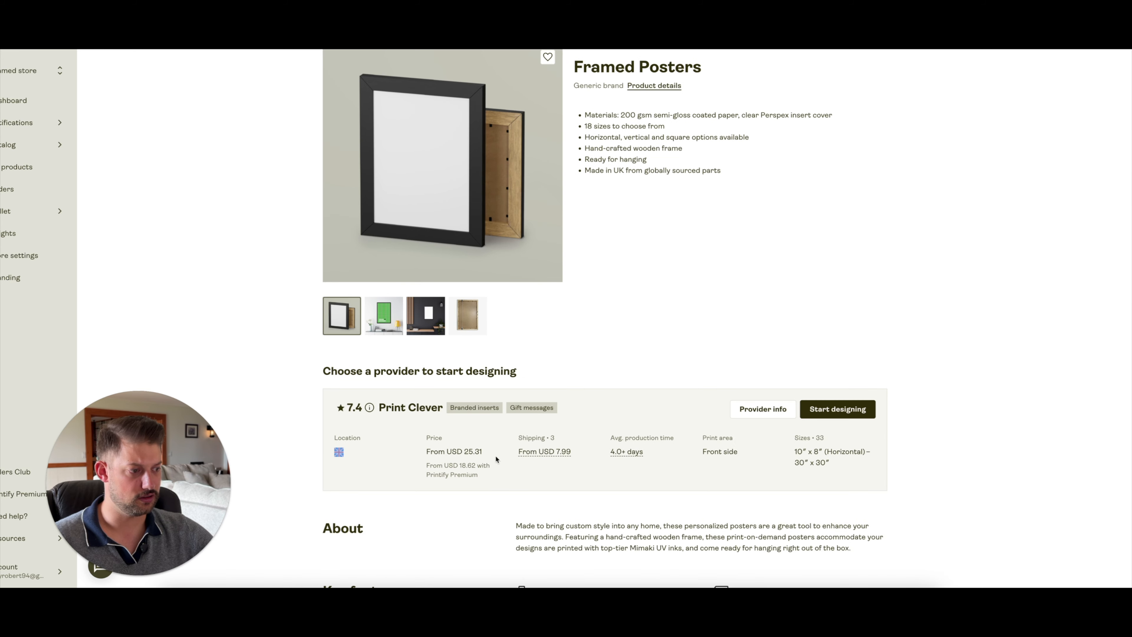
{"action": "left_click", "coordinate": [752, 415]}
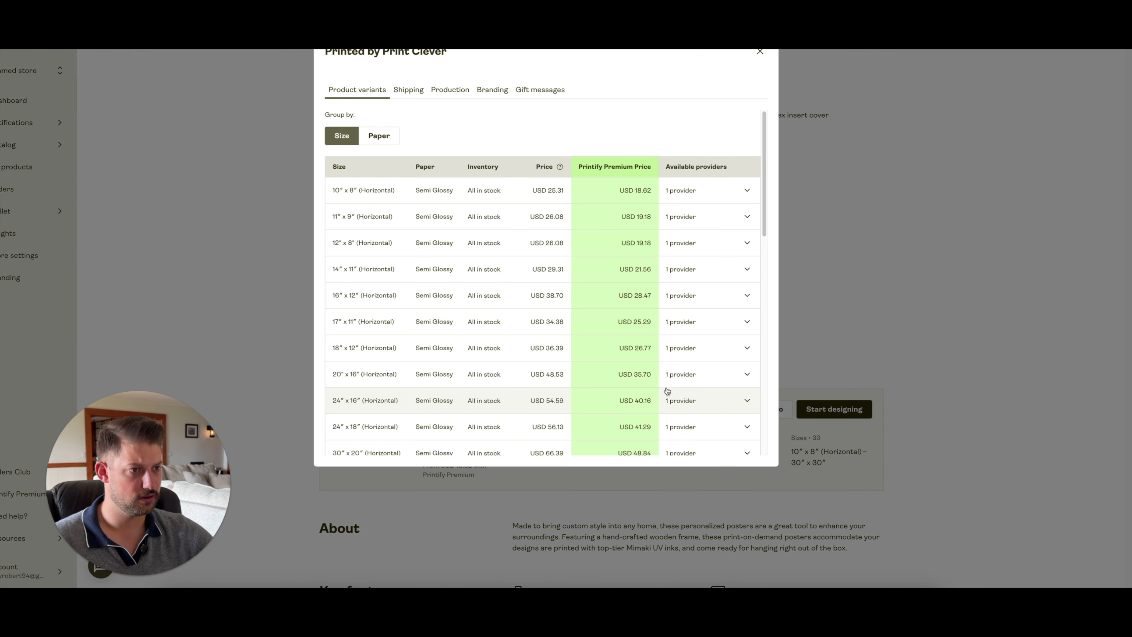
{"action": "left_click", "coordinate": [406, 90]}
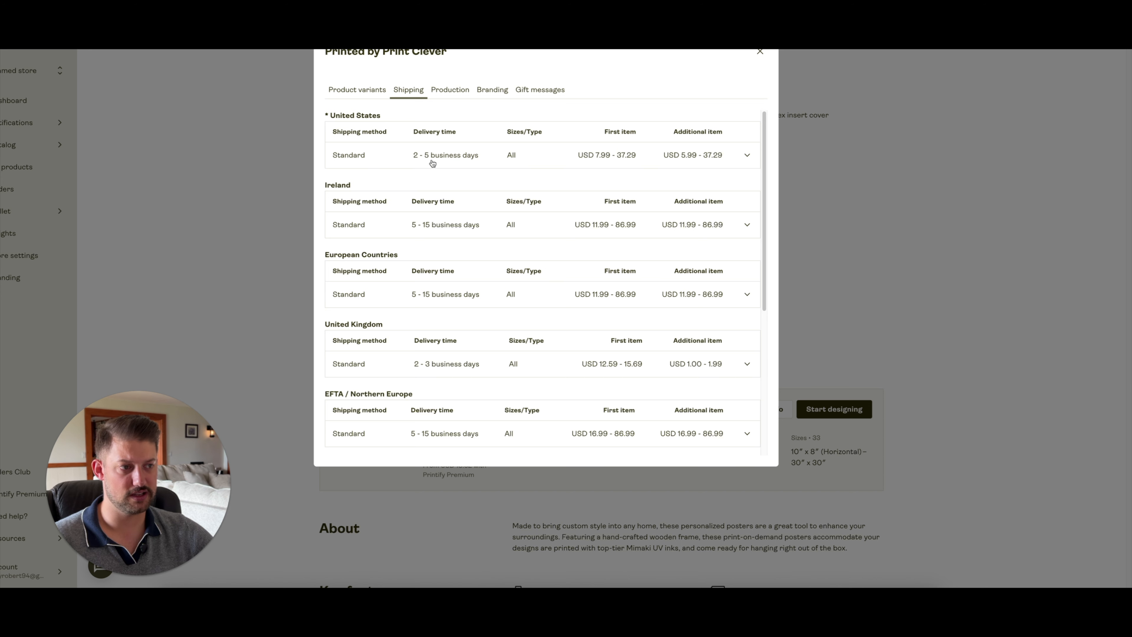
{"action": "left_click", "coordinate": [344, 92]}
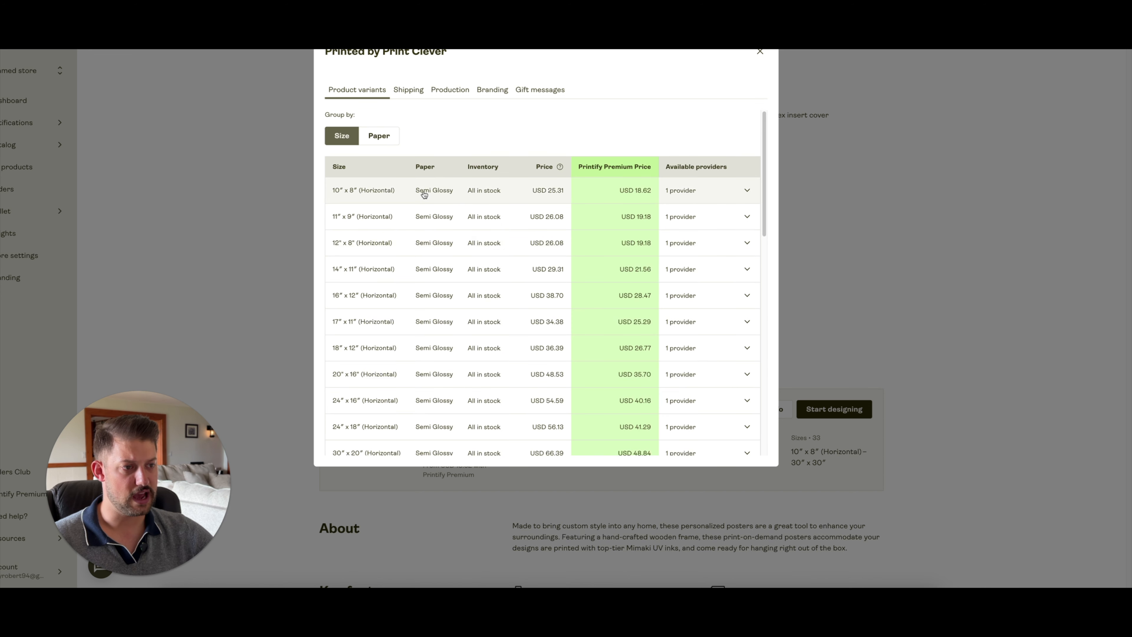
{"action": "left_click", "coordinate": [610, 189]}
{"action": "left_click", "coordinate": [609, 190]}
{"action": "left_click", "coordinate": [760, 53]}
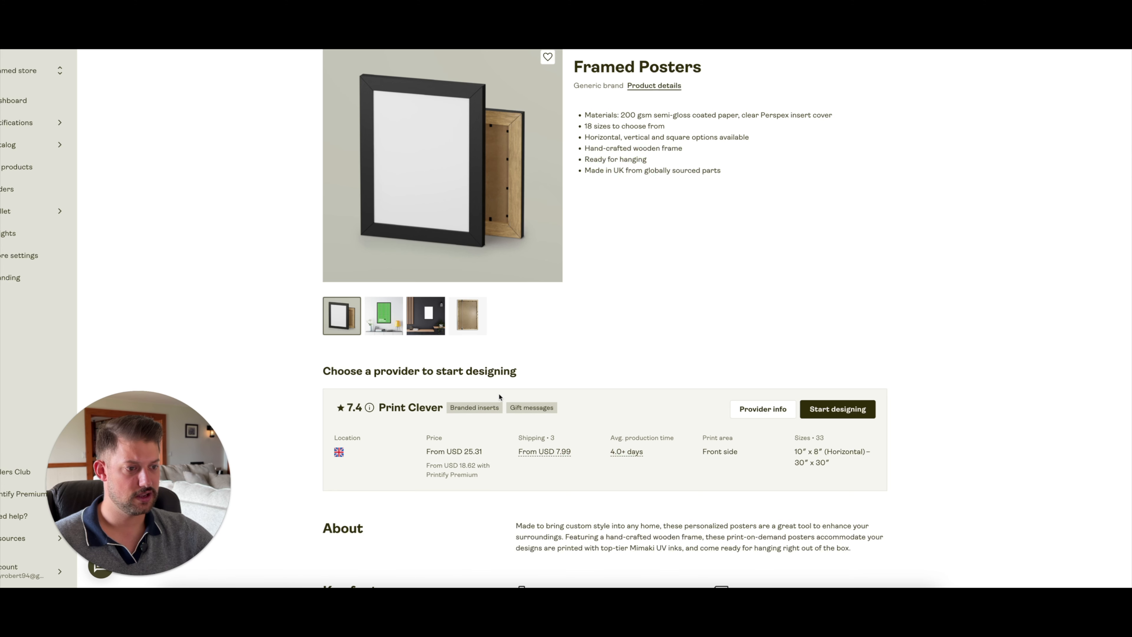
- Reopen Print Clever's provider info to review the size variants and production details, and check the provider's average production time
{"action": "left_click", "coordinate": [758, 413]}
{"action": "scroll", "coordinate": [387, 243], "scroll_direction": "down", "scroll_amount": 5}
{"action": "scroll", "coordinate": [445, 223], "scroll_direction": "down", "scroll_amount": 3}
{"action": "left_click", "coordinate": [463, 90]}
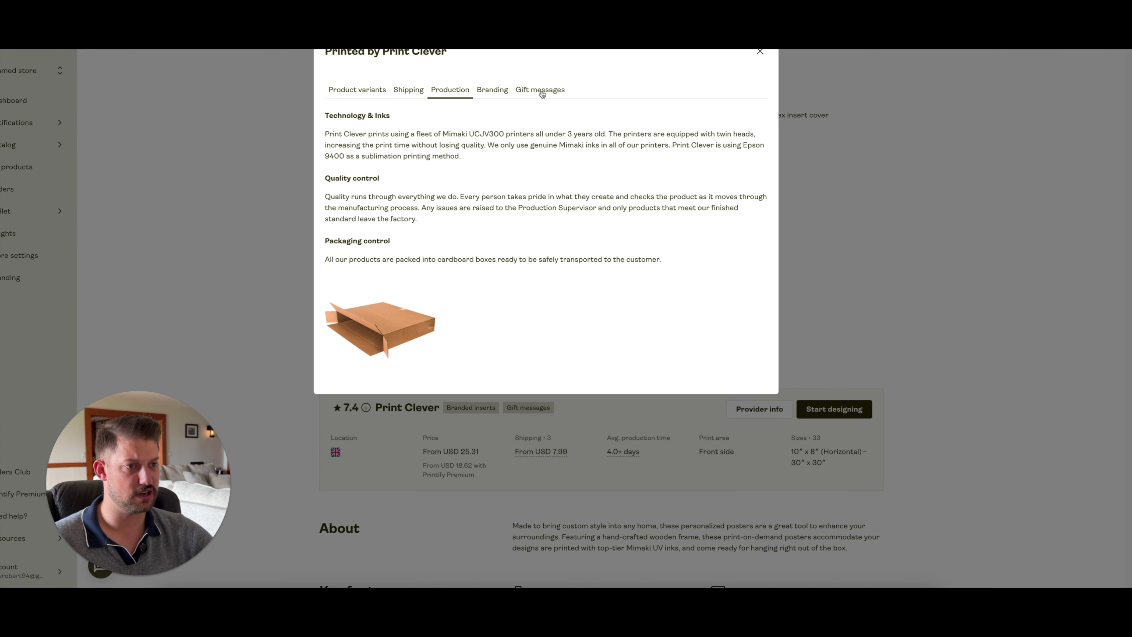
{"action": "left_click", "coordinate": [759, 53]}
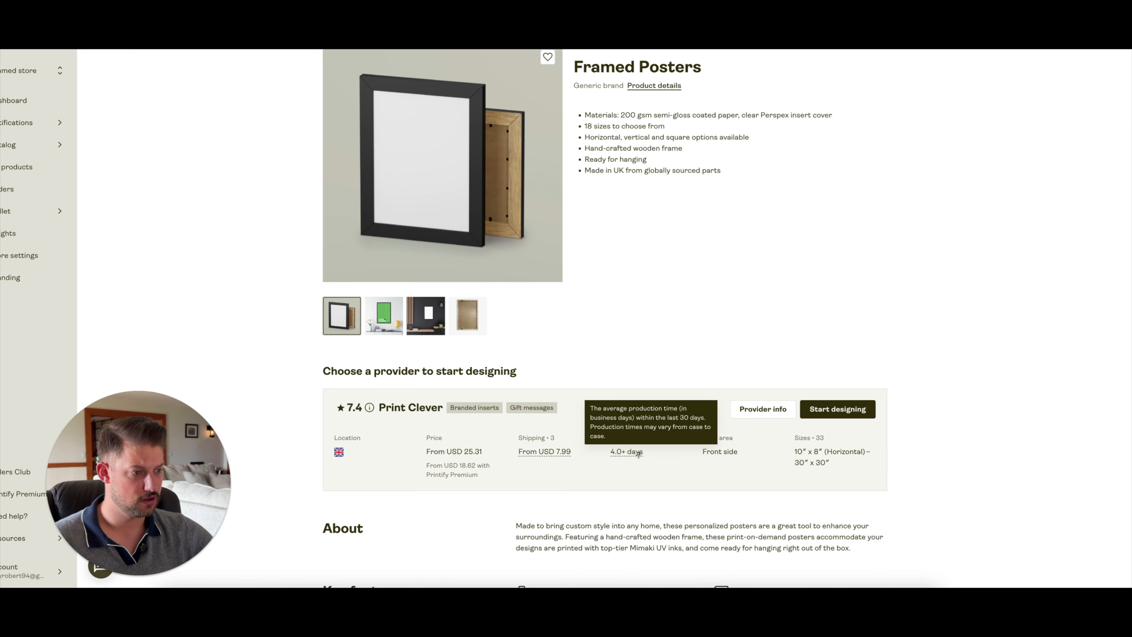
{"action": "double_click", "coordinate": [627, 449]}
{"action": "left_click", "coordinate": [626, 451]}
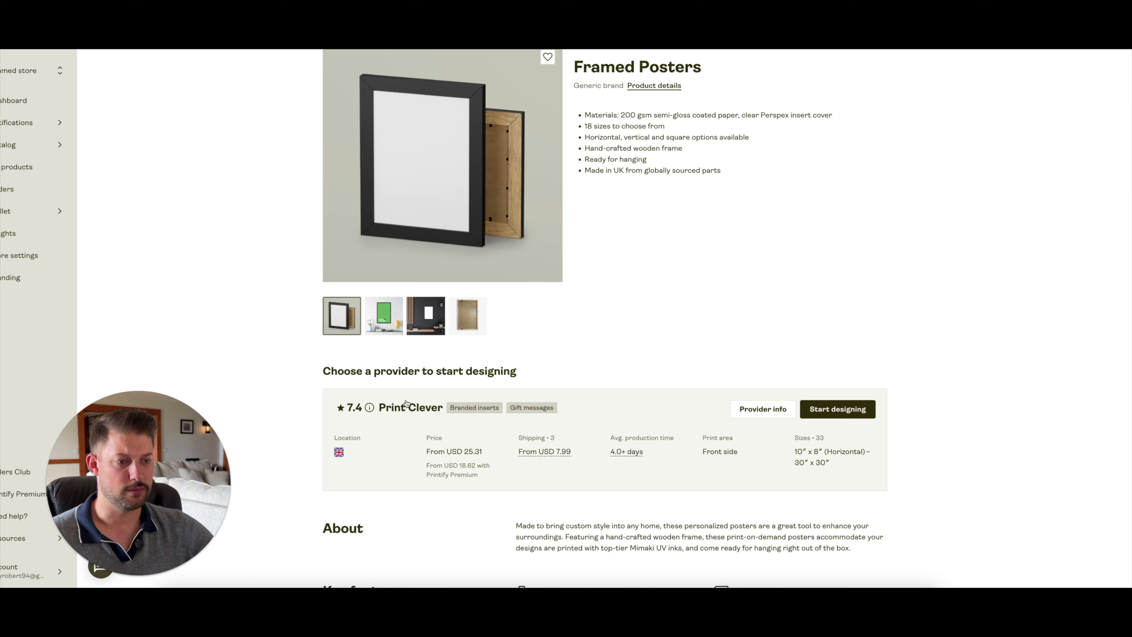
- Return to the Posters category and compare the prices and providers of its framed and unframed products again
{"action": "scroll", "coordinate": [476, 282], "scroll_direction": "up", "scroll_amount": 2}
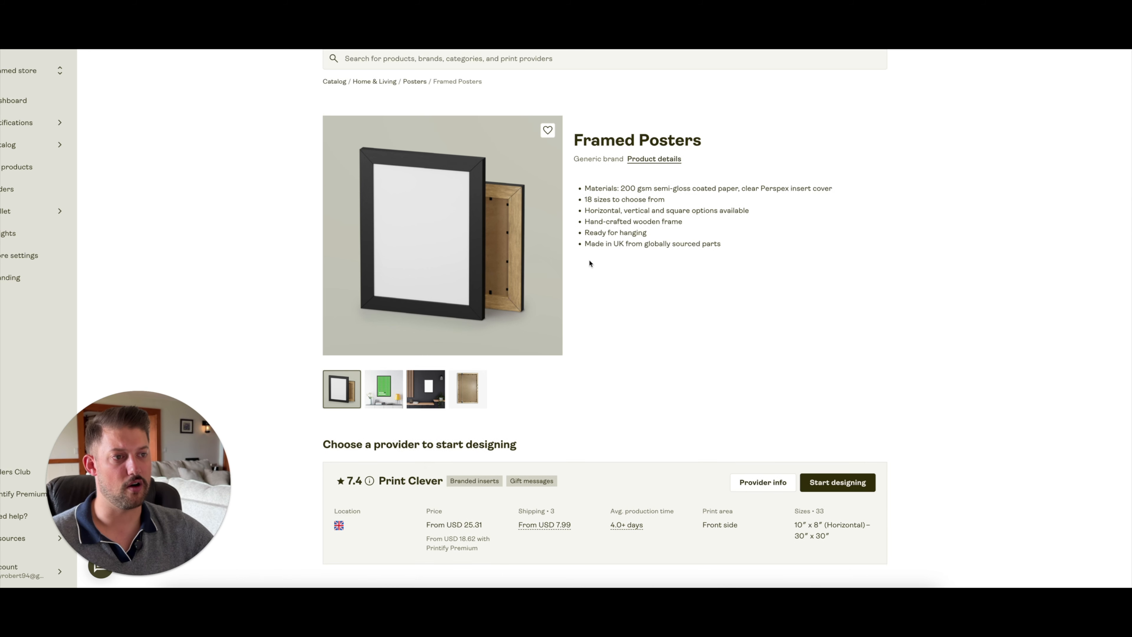
{"action": "key", "text": "alt+Left"}
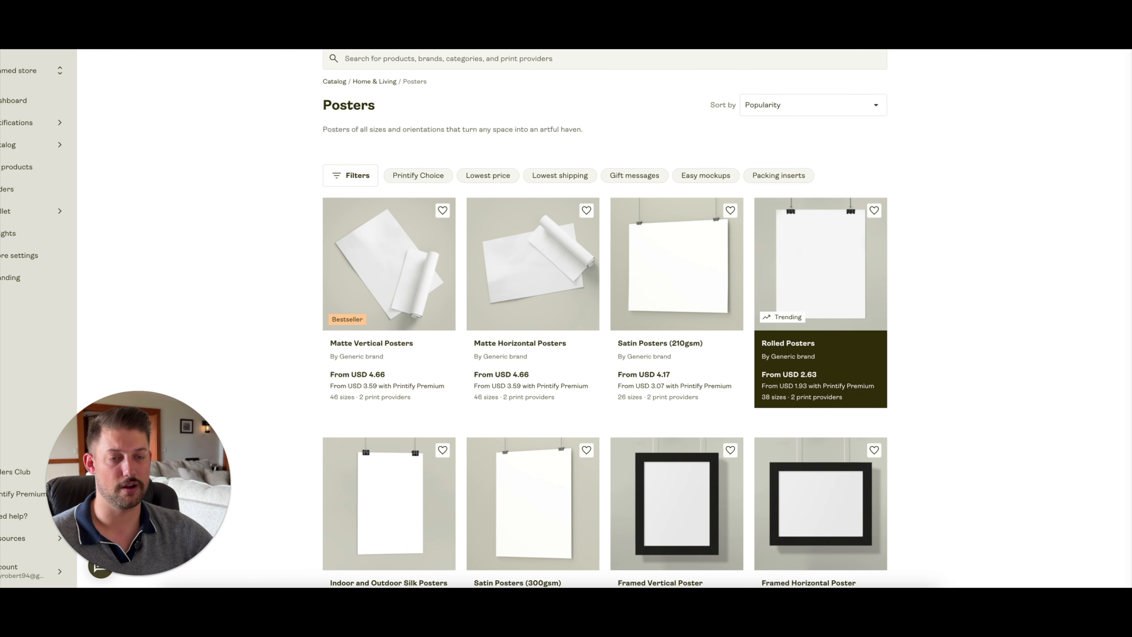
{"action": "scroll", "coordinate": [460, 392], "scroll_direction": "down", "scroll_amount": 9}
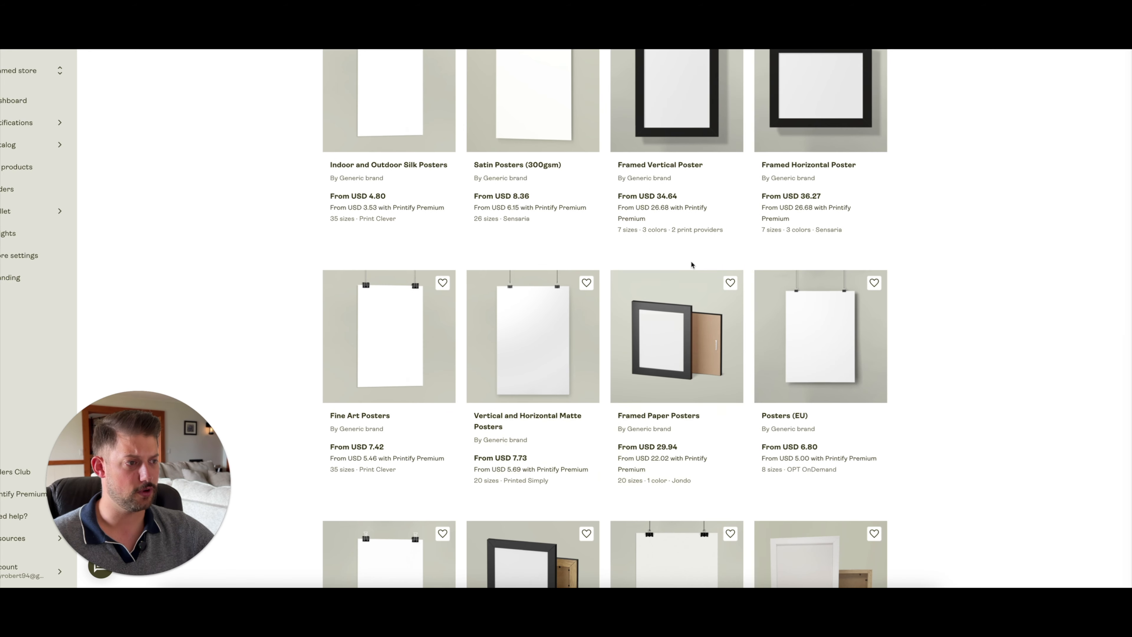
{"action": "scroll", "coordinate": [691, 348], "scroll_direction": "down", "scroll_amount": 6}
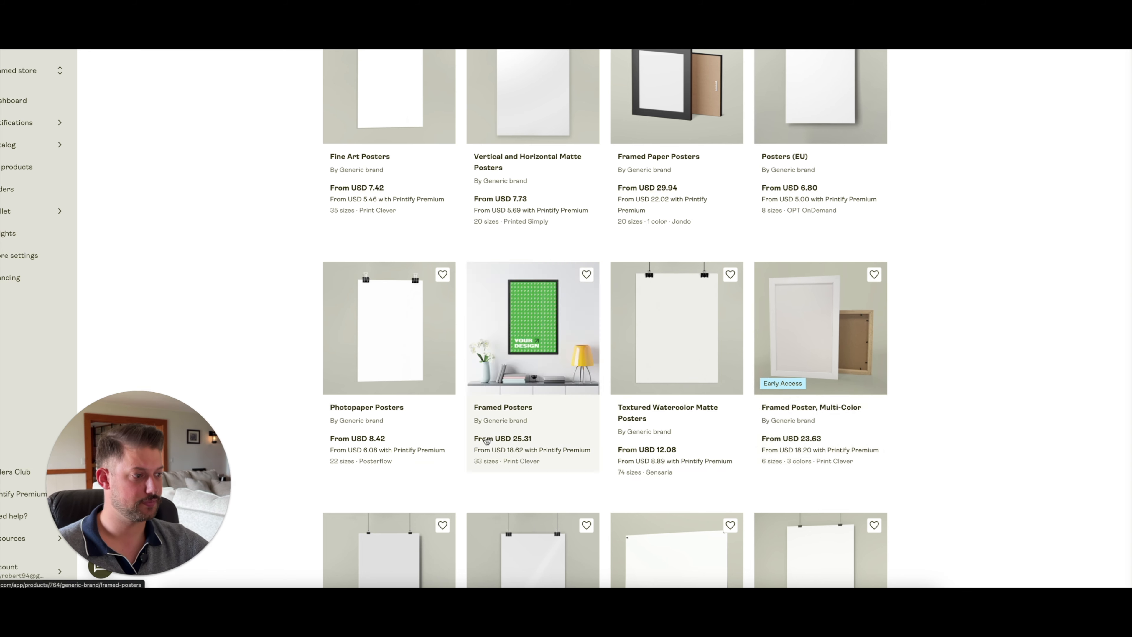
{"action": "scroll", "coordinate": [235, 303], "scroll_direction": "up", "scroll_amount": 10}
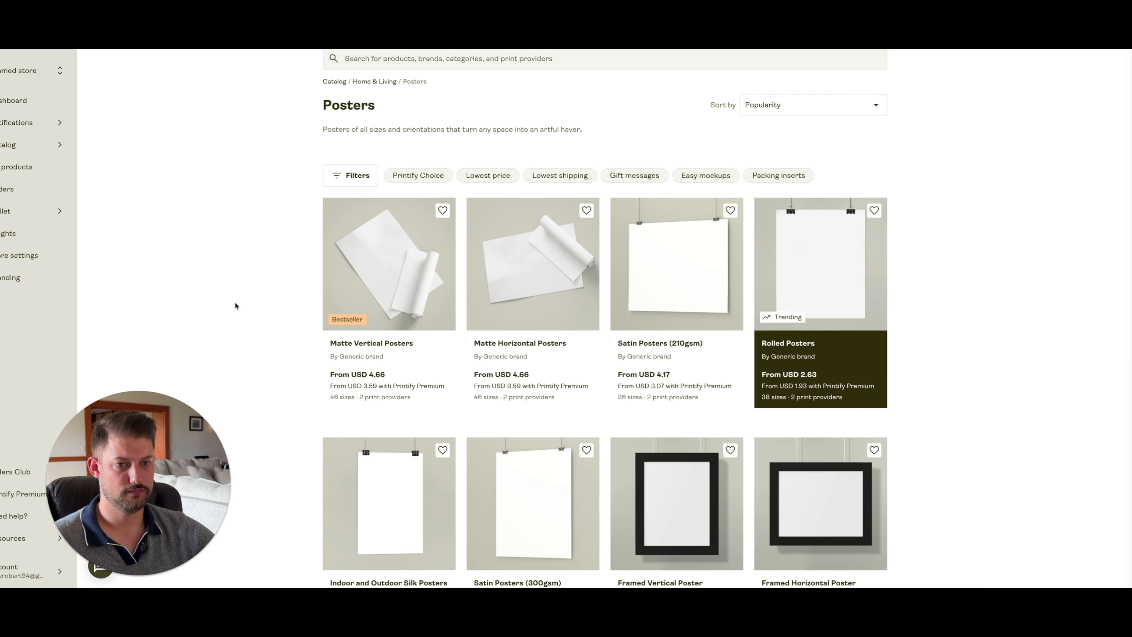
- Open the catalog's Canvas category under Home & Living, compare its stretched and framed products, and open Matte Canvas, Stretched, 1.25"
{"action": "mouse_move", "coordinate": [44, 147]}
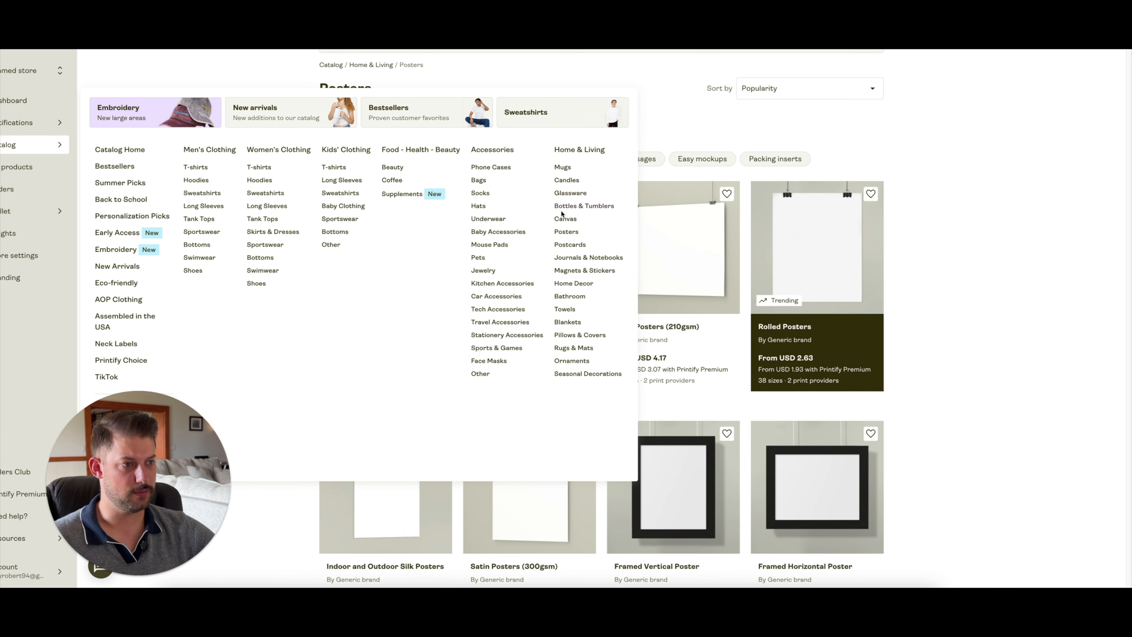
{"action": "left_click", "coordinate": [565, 219]}
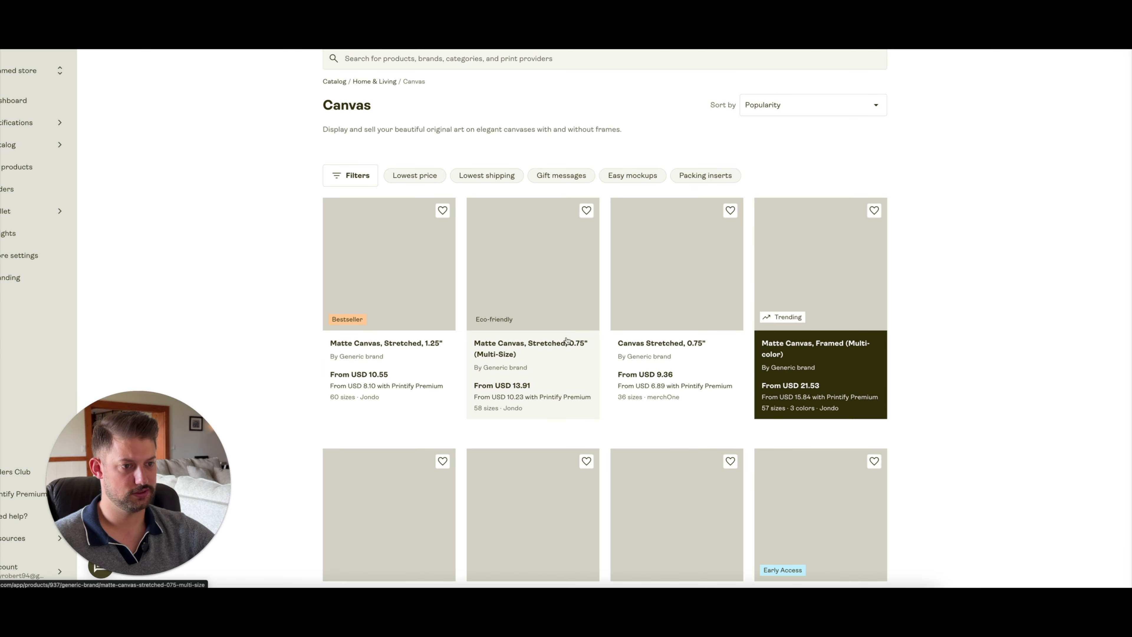
{"action": "scroll", "coordinate": [620, 280], "scroll_direction": "down", "scroll_amount": 1}
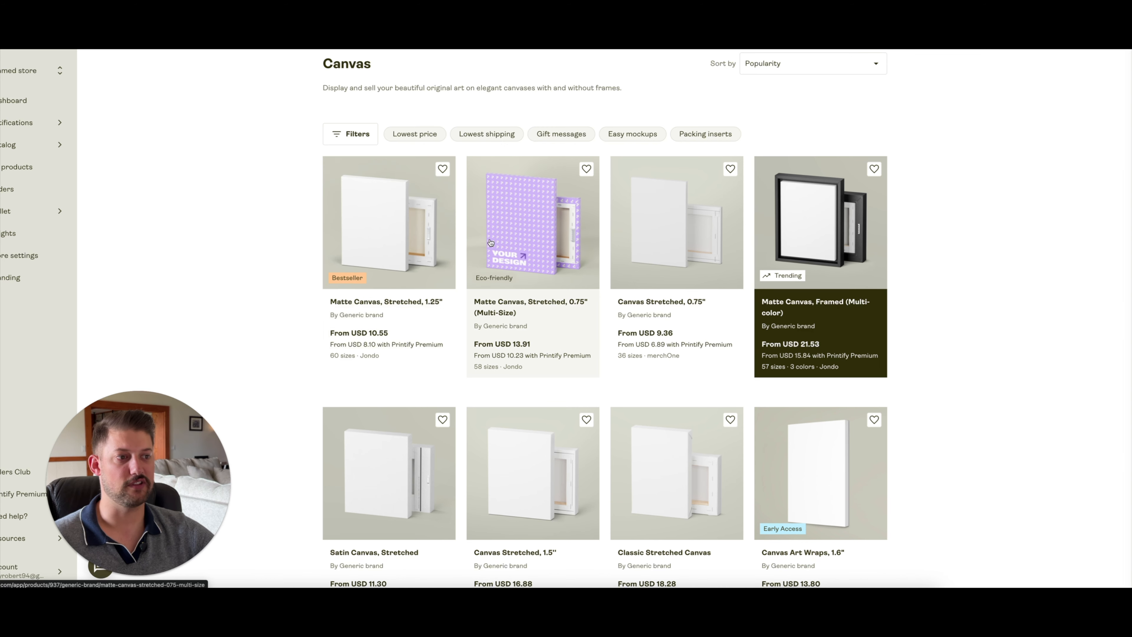
{"action": "scroll", "coordinate": [608, 339], "scroll_direction": "down", "scroll_amount": 5}
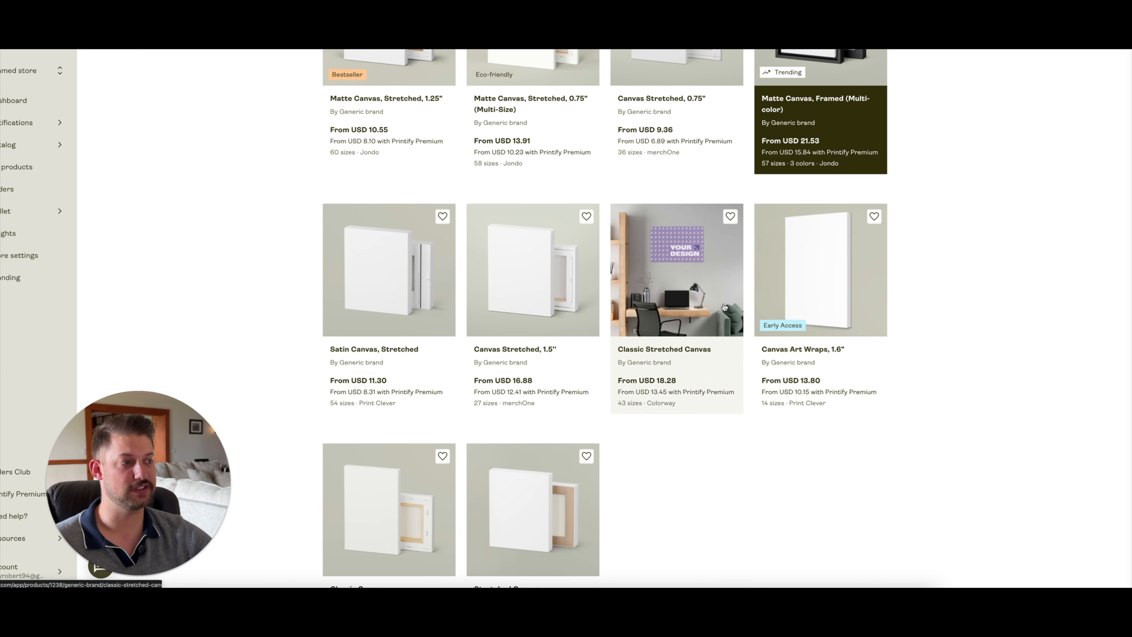
{"action": "scroll", "coordinate": [557, 289], "scroll_direction": "up", "scroll_amount": 5}
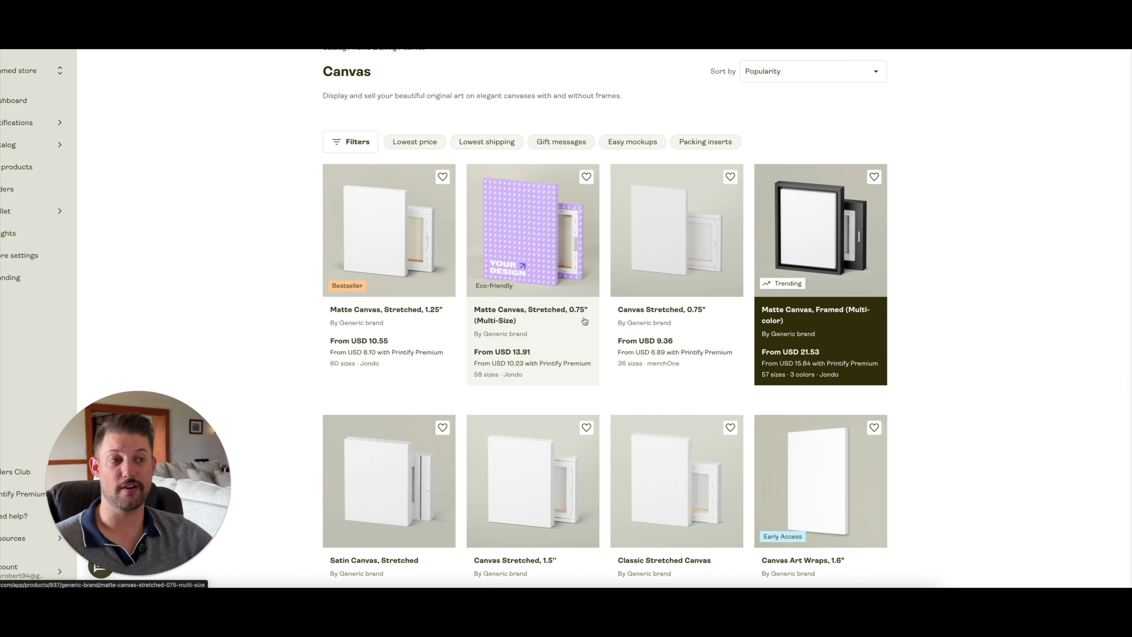
{"action": "scroll", "coordinate": [446, 232], "scroll_direction": "up", "scroll_amount": 1}
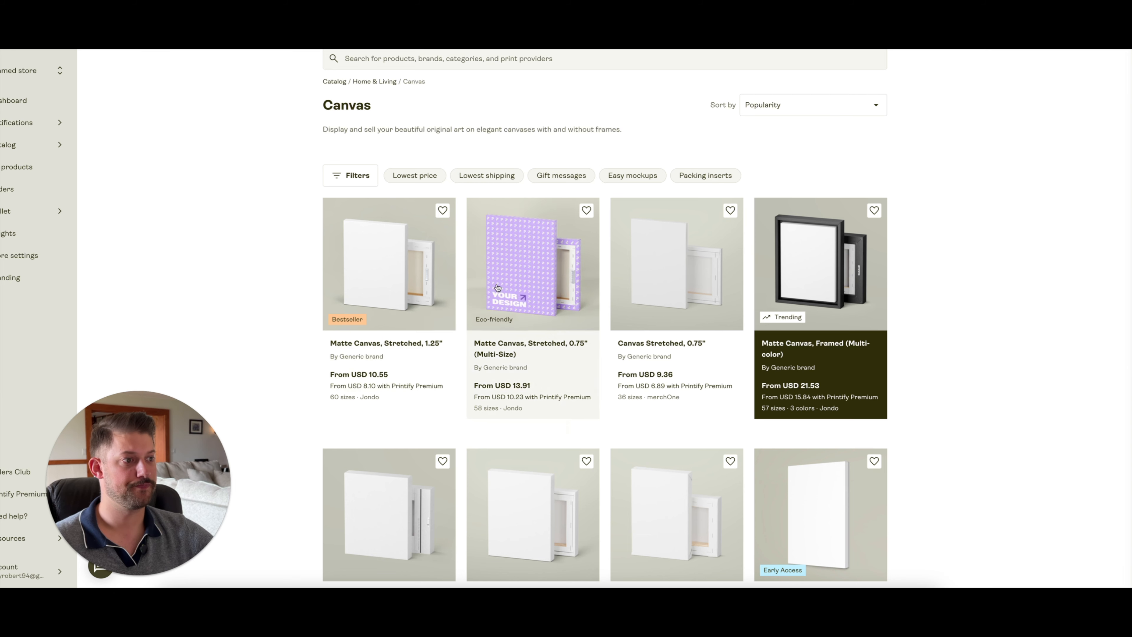
{"action": "scroll", "coordinate": [503, 291], "scroll_direction": "down", "scroll_amount": 3}
{"action": "scroll", "coordinate": [503, 290], "scroll_direction": "up", "scroll_amount": 3}
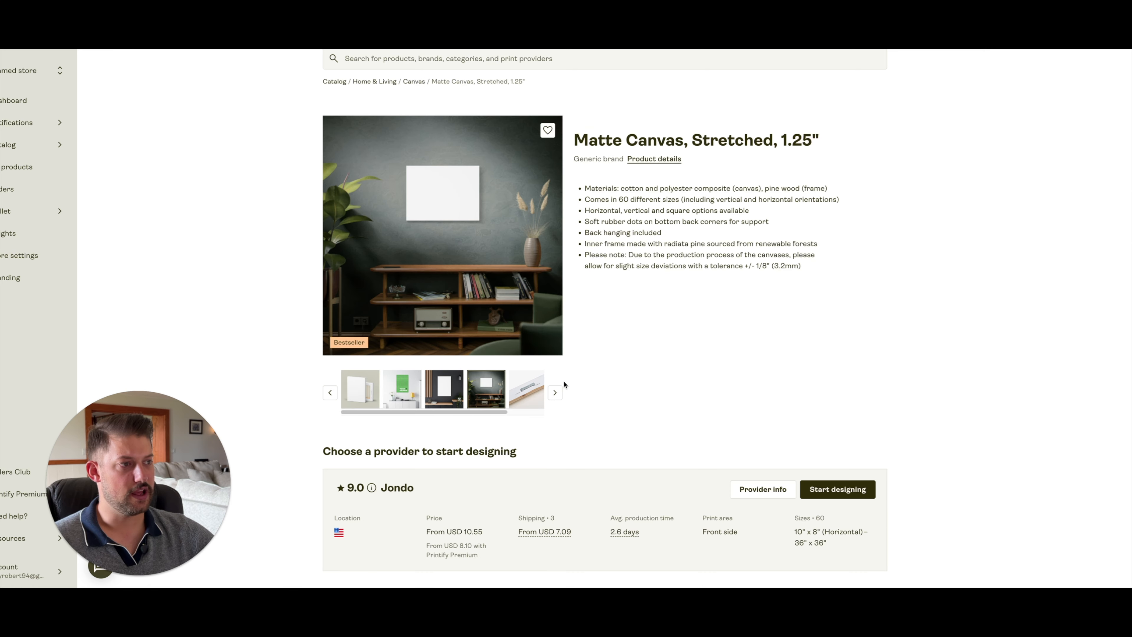
- Examine the Matte Canvas, Stretched, 1.25" product details and provider Jondo's prices for each size variant
{"action": "scroll", "coordinate": [564, 384], "scroll_direction": "down", "scroll_amount": 3}
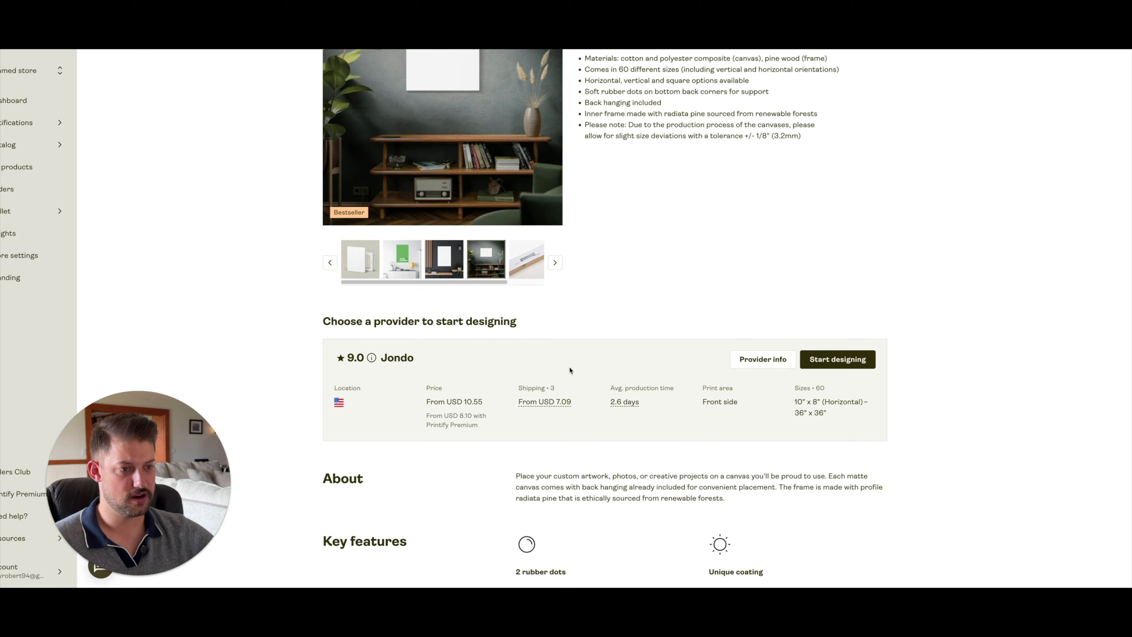
{"action": "scroll", "coordinate": [393, 397], "scroll_direction": "up", "scroll_amount": 3}
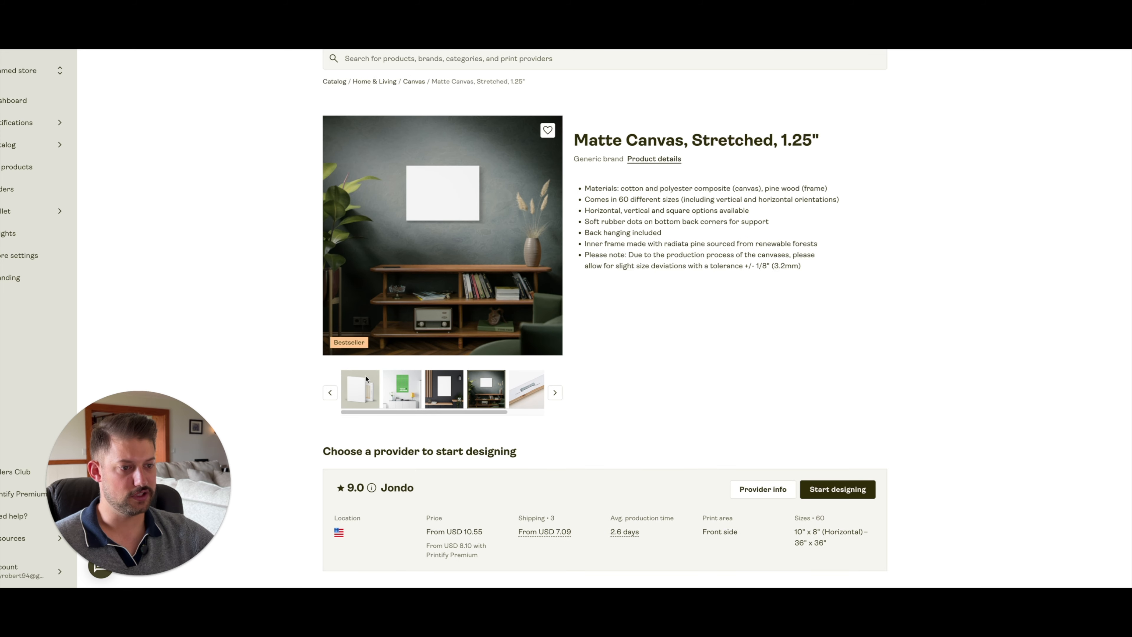
{"action": "left_click", "coordinate": [757, 489]}
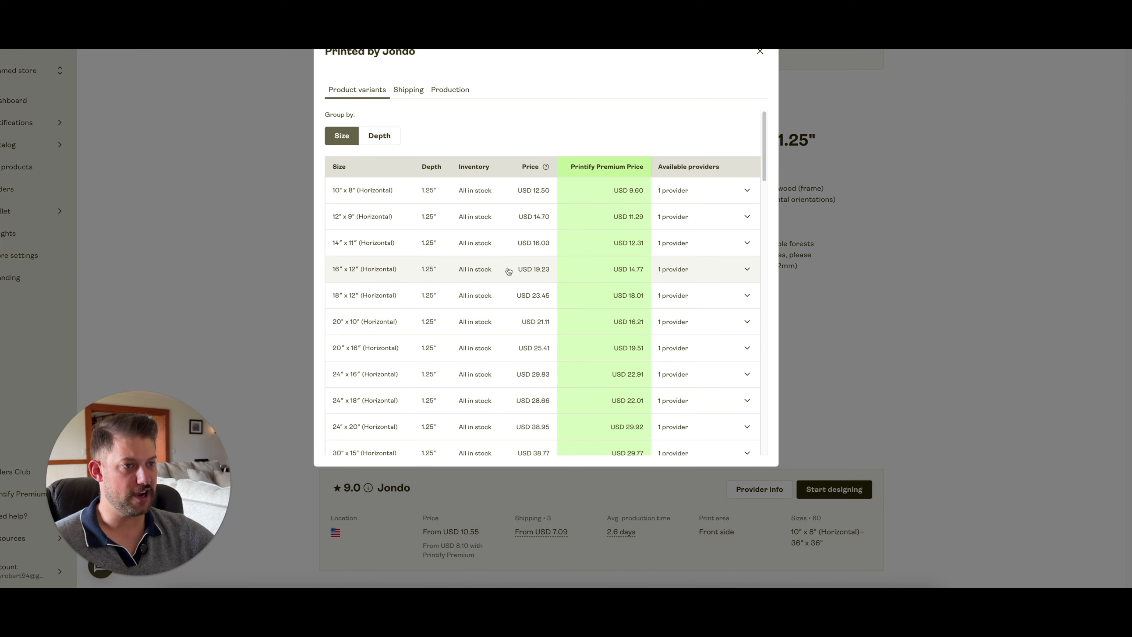
{"action": "scroll", "coordinate": [617, 432], "scroll_direction": "down", "scroll_amount": 1}
{"action": "scroll", "coordinate": [617, 433], "scroll_direction": "down", "scroll_amount": 1}
{"action": "scroll", "coordinate": [616, 430], "scroll_direction": "up", "scroll_amount": 3}
- Examine Jondo's Standard shipping rates to the United States for each canvas size, highlighting the 40" x 60" (Vertical) rate
{"action": "left_click", "coordinate": [393, 90]}
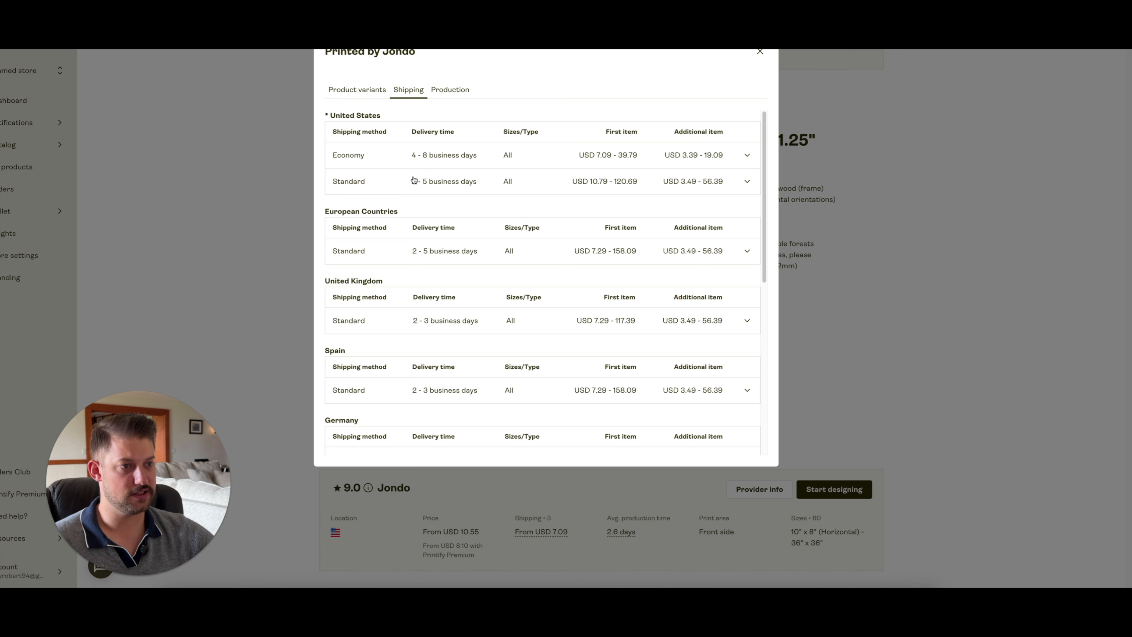
{"action": "left_click", "coordinate": [505, 182]}
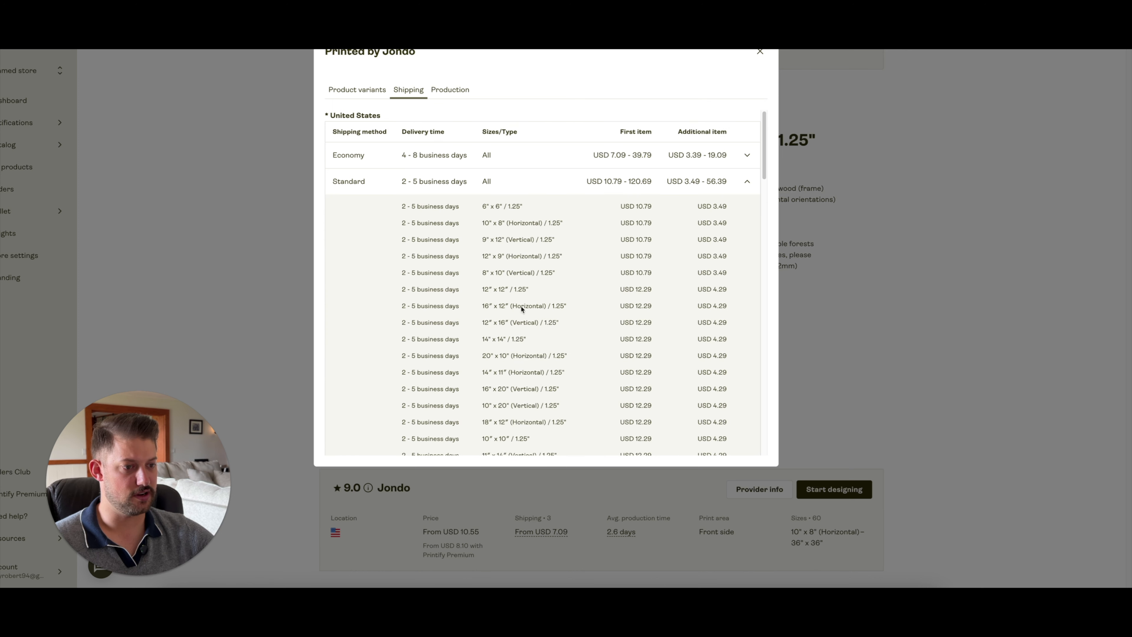
{"action": "scroll", "coordinate": [604, 268], "scroll_direction": "down", "scroll_amount": 5}
{"action": "scroll", "coordinate": [612, 284], "scroll_direction": "down", "scroll_amount": 14}
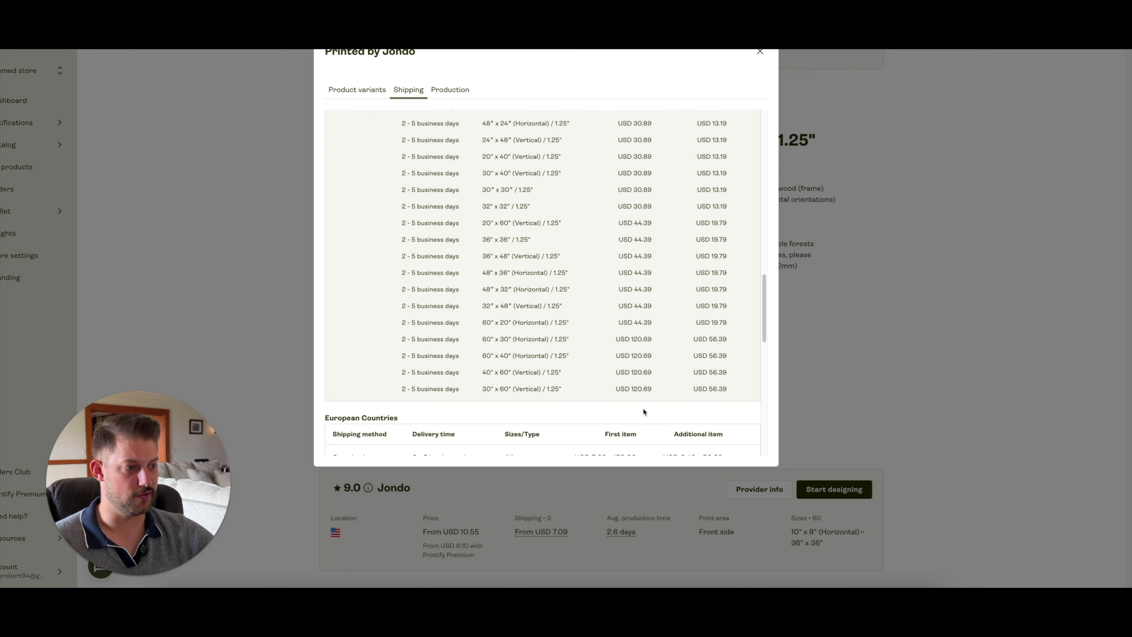
{"action": "left_click_drag", "start_coordinate": [482, 373], "coordinate": [594, 367]}
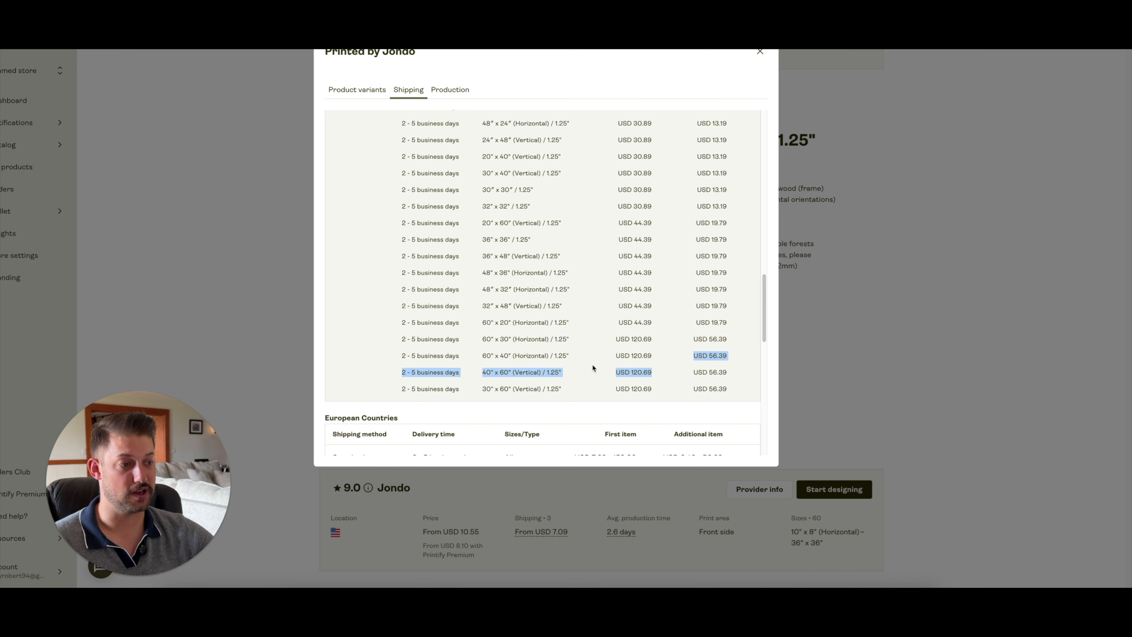
{"action": "scroll", "coordinate": [593, 367], "scroll_direction": "up", "scroll_amount": 5}
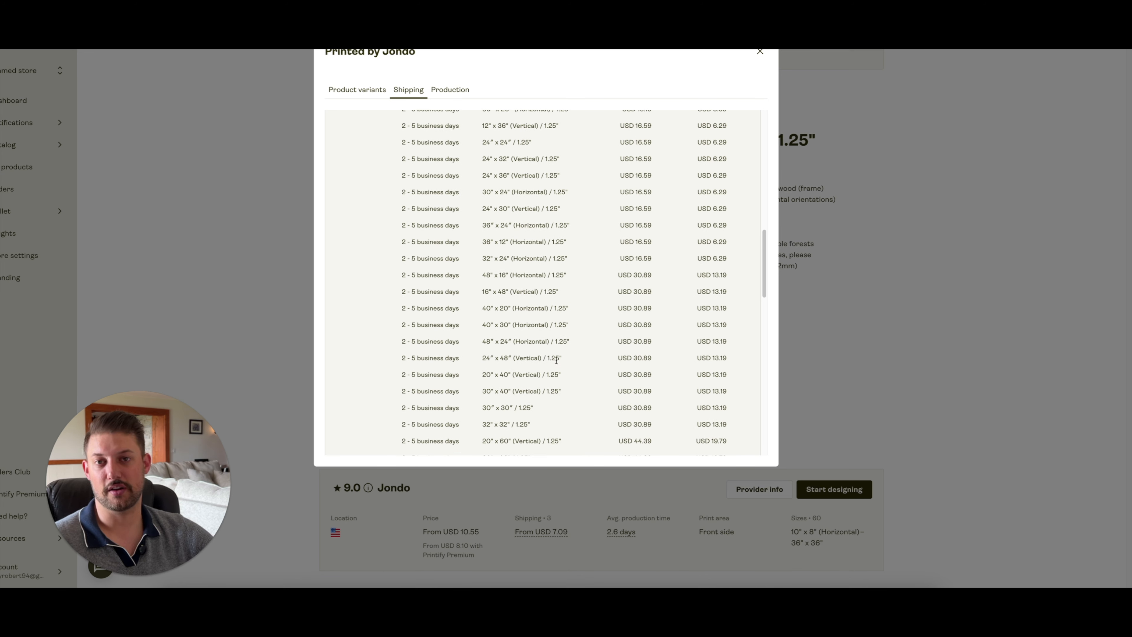
{"action": "scroll", "coordinate": [543, 348], "scroll_direction": "up", "scroll_amount": 10}
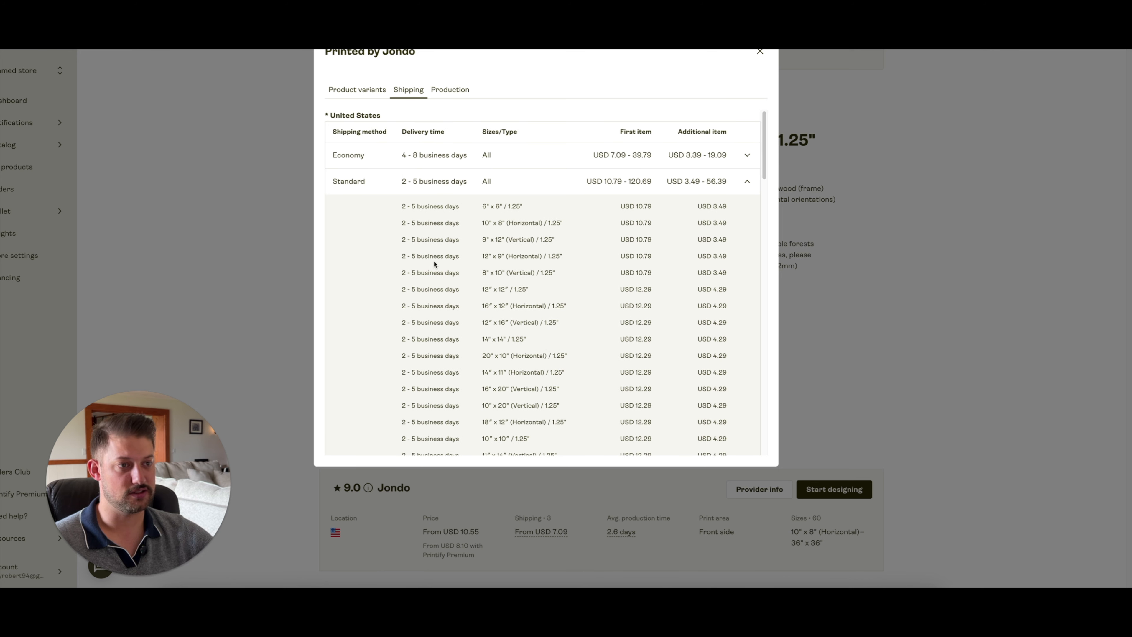
- Check Jondo's size variants for the Matte Canvas, Stretched, 1.25" and its production cost in the product editor
{"action": "left_click", "coordinate": [361, 94]}
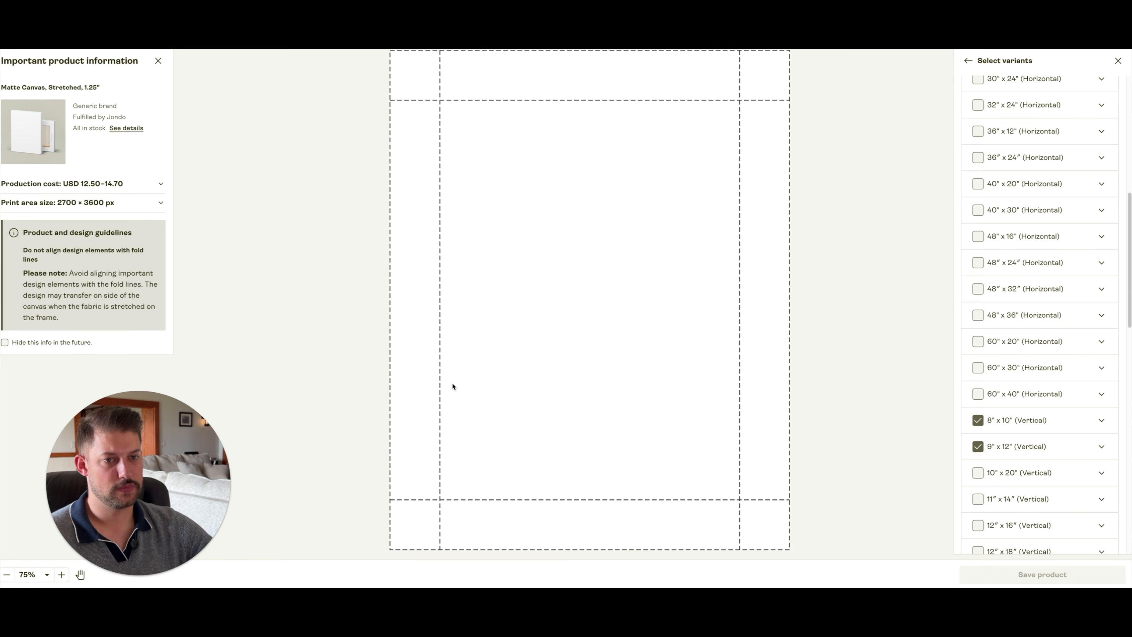
{"action": "scroll", "coordinate": [705, 375], "scroll_direction": "down", "scroll_amount": 5}
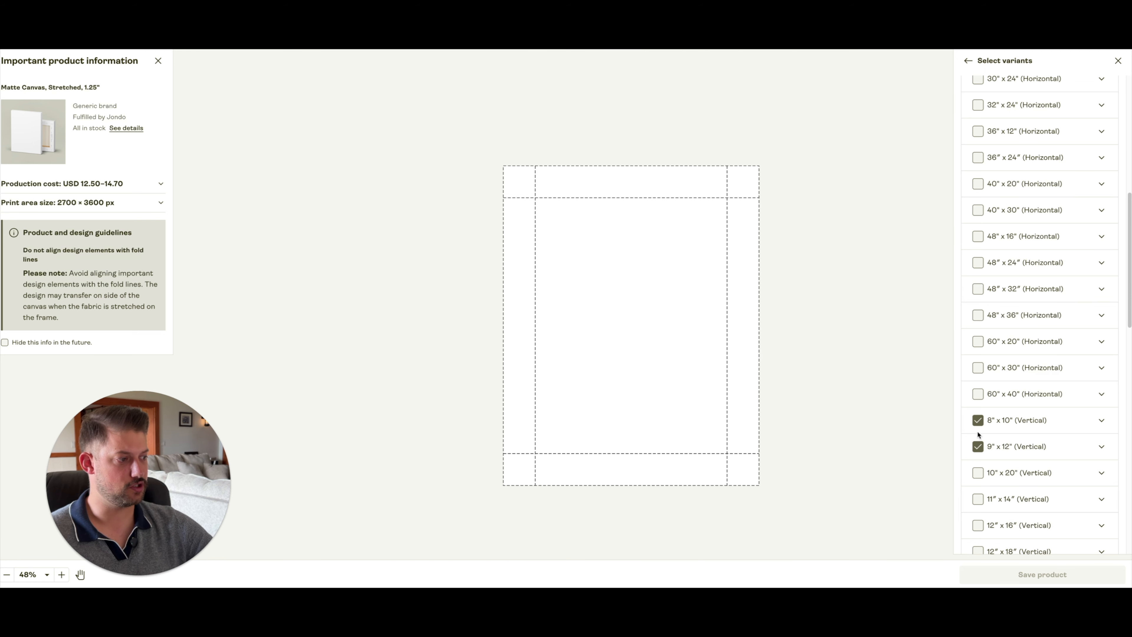
{"action": "scroll", "coordinate": [998, 427], "scroll_direction": "down", "scroll_amount": 1}
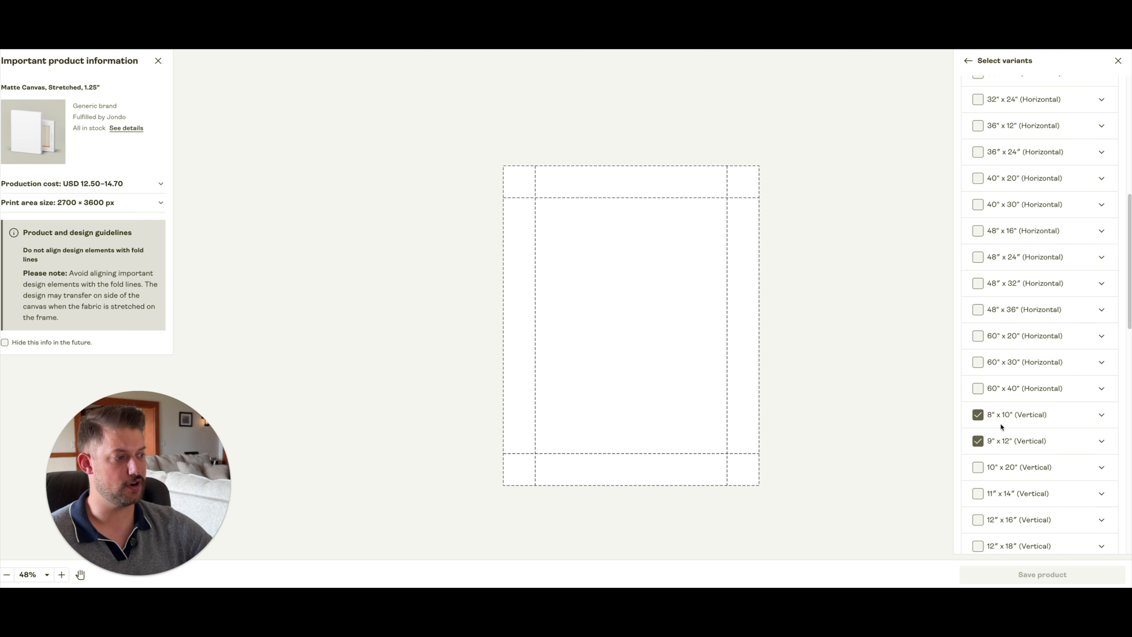
{"action": "scroll", "coordinate": [992, 442], "scroll_direction": "down", "scroll_amount": 1}
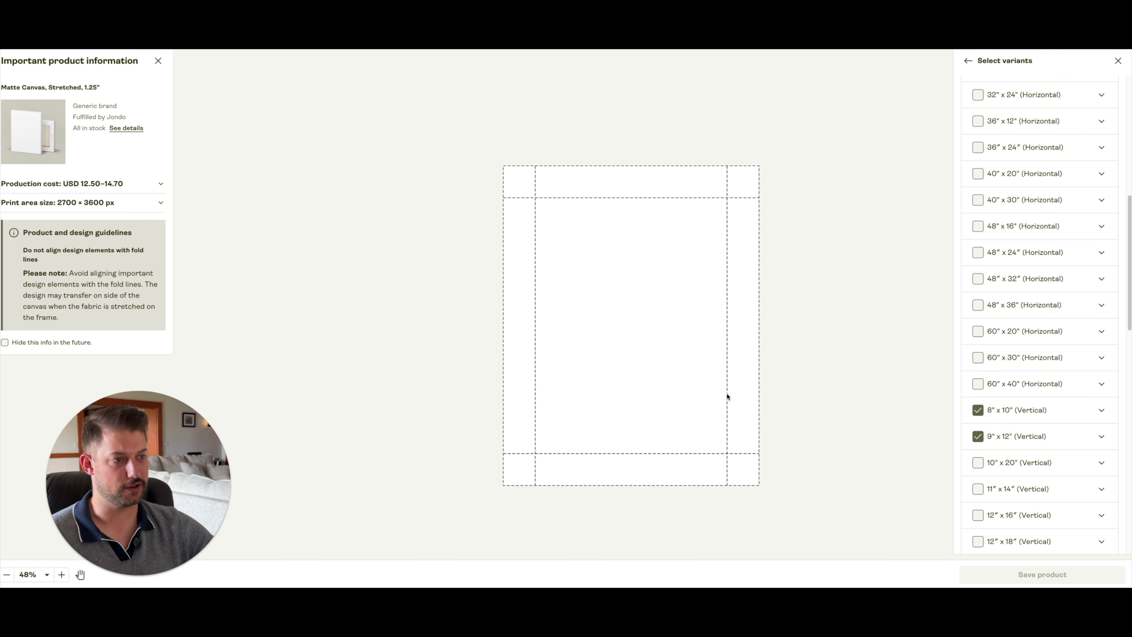
{"action": "scroll", "coordinate": [695, 392], "scroll_direction": "up", "scroll_amount": 1}
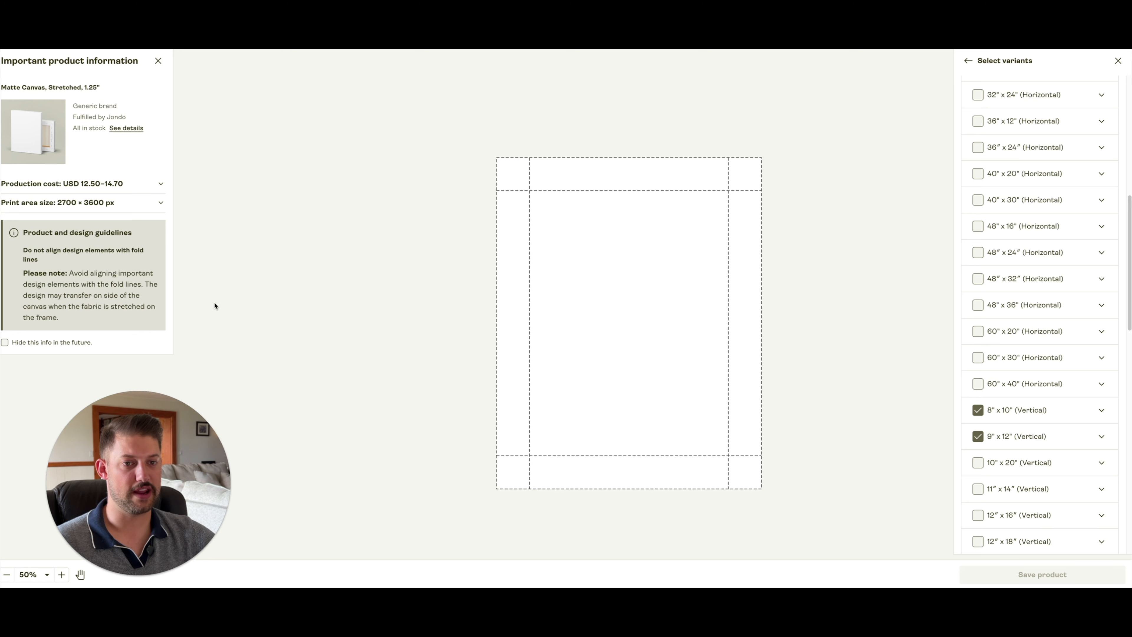
{"action": "left_click", "coordinate": [162, 186]}
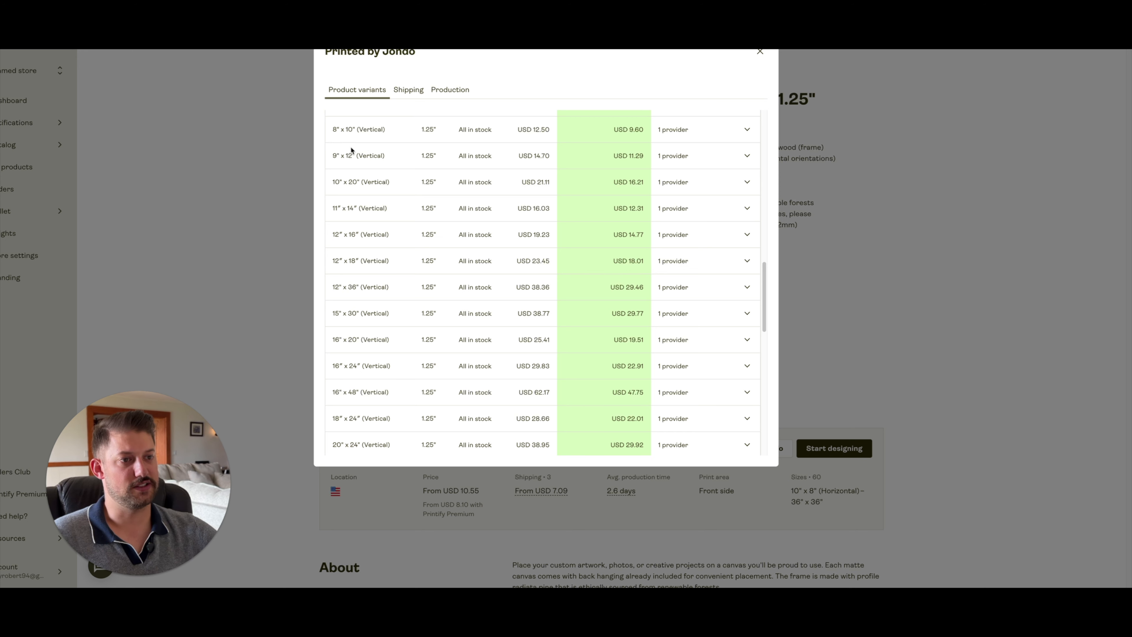
- Compare Jondo's 8" x 10" (Vertical) canvas price with the 1 Pet - 8x10" option of the Etsy custom pet portrait listing
{"action": "scroll", "coordinate": [351, 150], "scroll_direction": "up", "scroll_amount": 1}
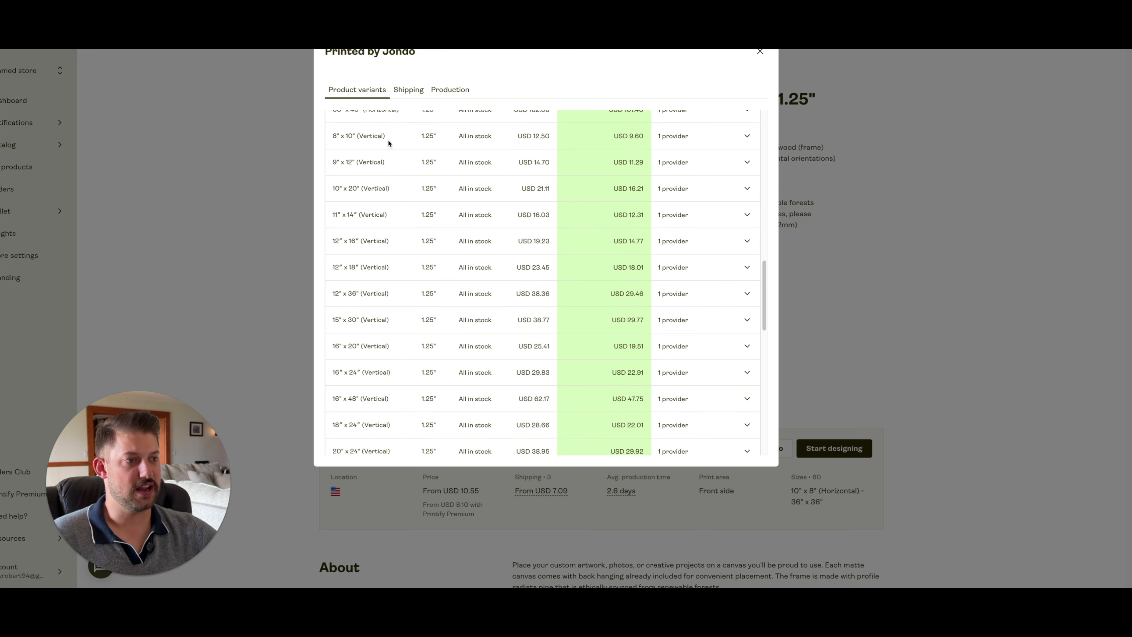
{"action": "left_click", "coordinate": [636, 138]}
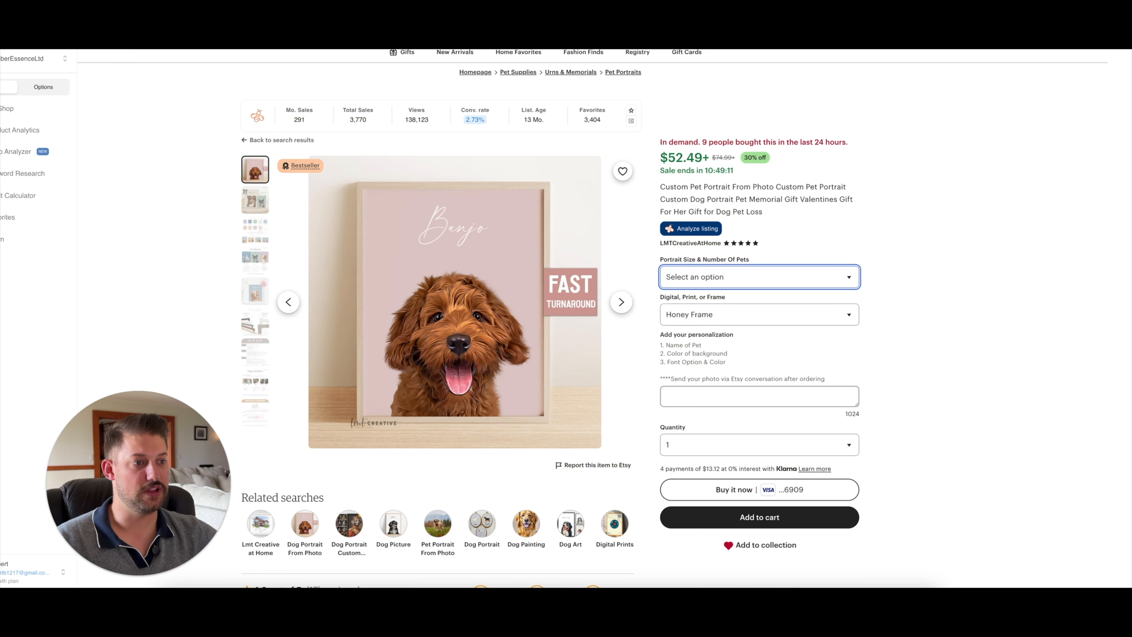
{"action": "left_click", "coordinate": [699, 277]}
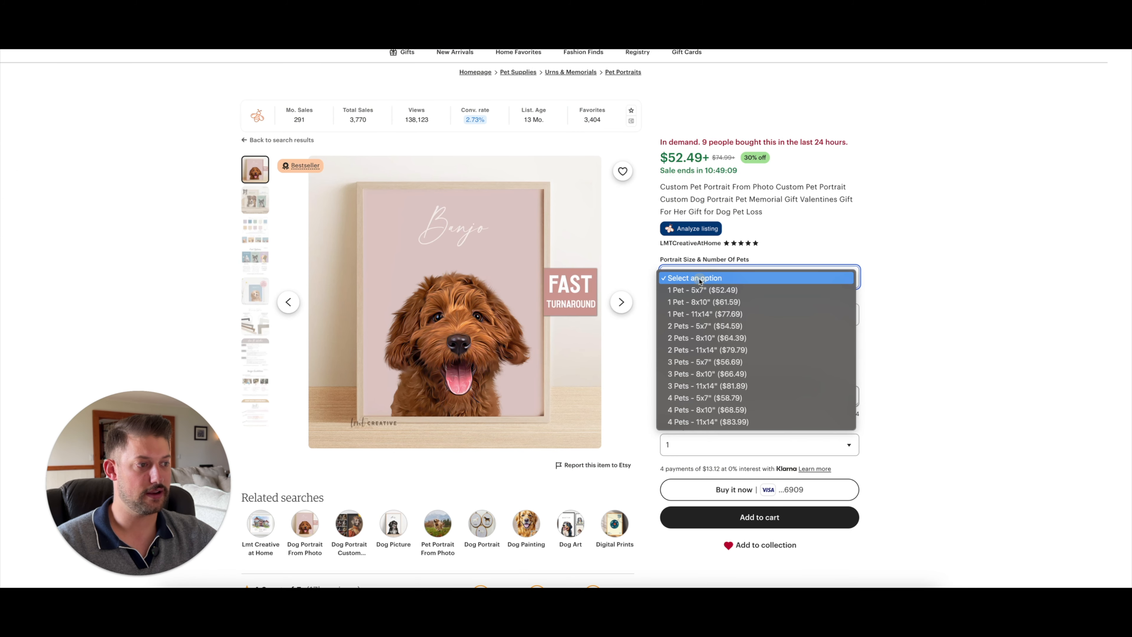
{"action": "left_click", "coordinate": [711, 303]}
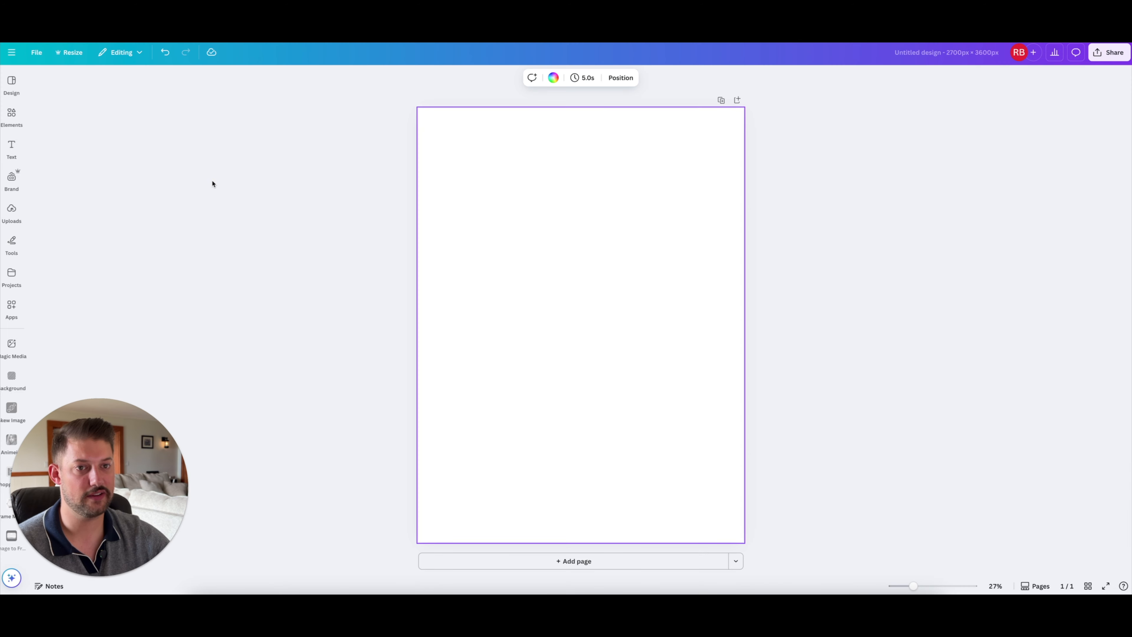
- Switch to the blank Canva design, add the recently used family photo and move it to the upper half of the page
{"action": "left_click", "coordinate": [17, 175]}
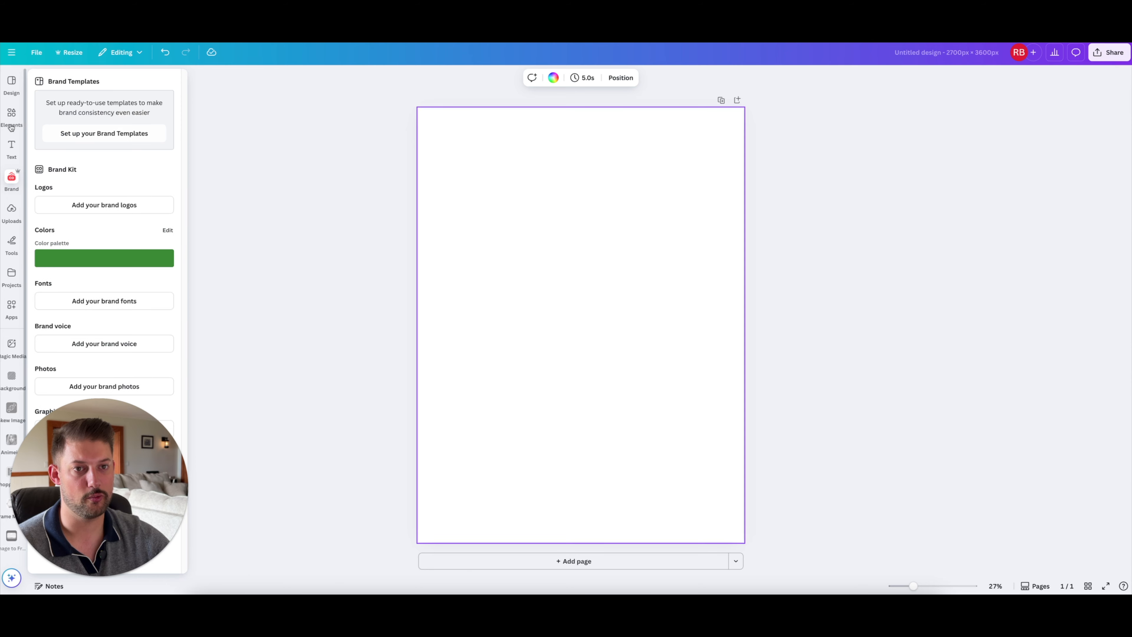
{"action": "left_click", "coordinate": [11, 115]}
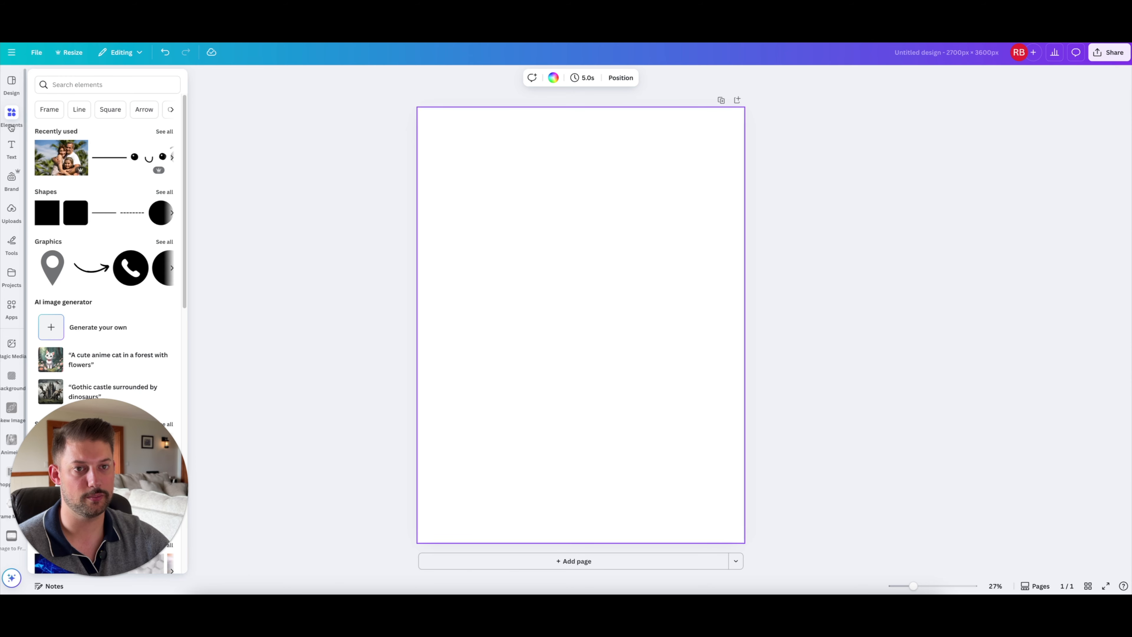
{"action": "left_click", "coordinate": [57, 159]}
{"action": "left_click", "coordinate": [628, 375]}
{"action": "left_click_drag", "start_coordinate": [632, 379], "coordinate": [630, 309]}
- Remove the family photo's background and enlarge the cut-out so the family fills more of the page
{"action": "left_click", "coordinate": [454, 84]}
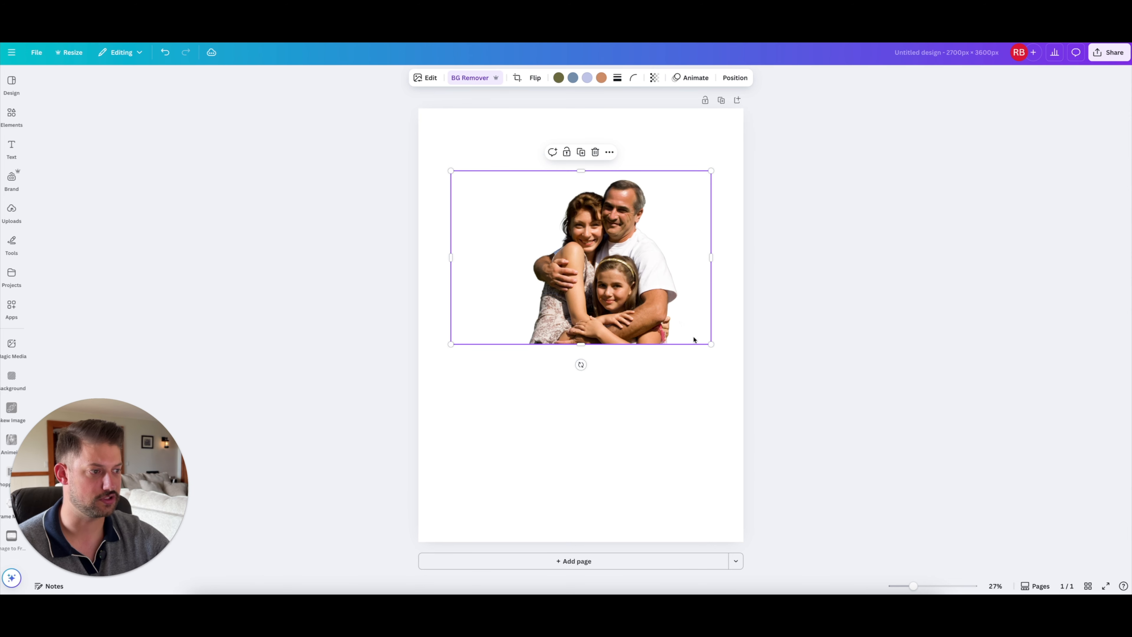
{"action": "left_click_drag", "start_coordinate": [710, 344], "coordinate": [644, 370]}
{"action": "left_click", "coordinate": [881, 356]}
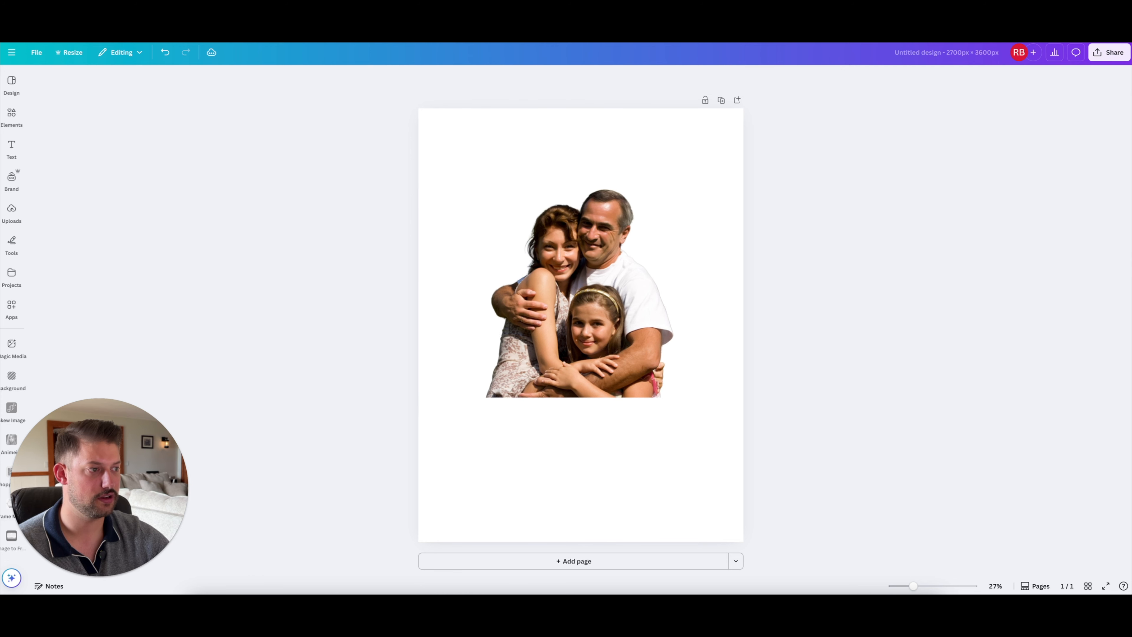
- Download the family cut-out design as a PNG at size 1 (2700 × 3600 px)
{"action": "left_click", "coordinate": [1110, 53]}
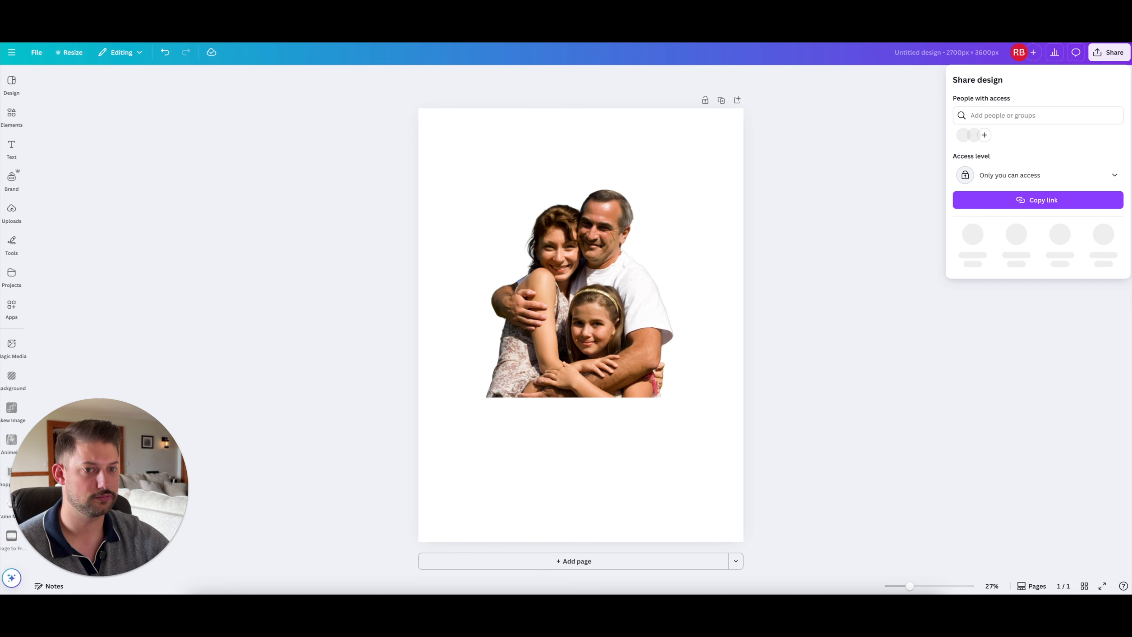
{"action": "left_click", "coordinate": [972, 235]}
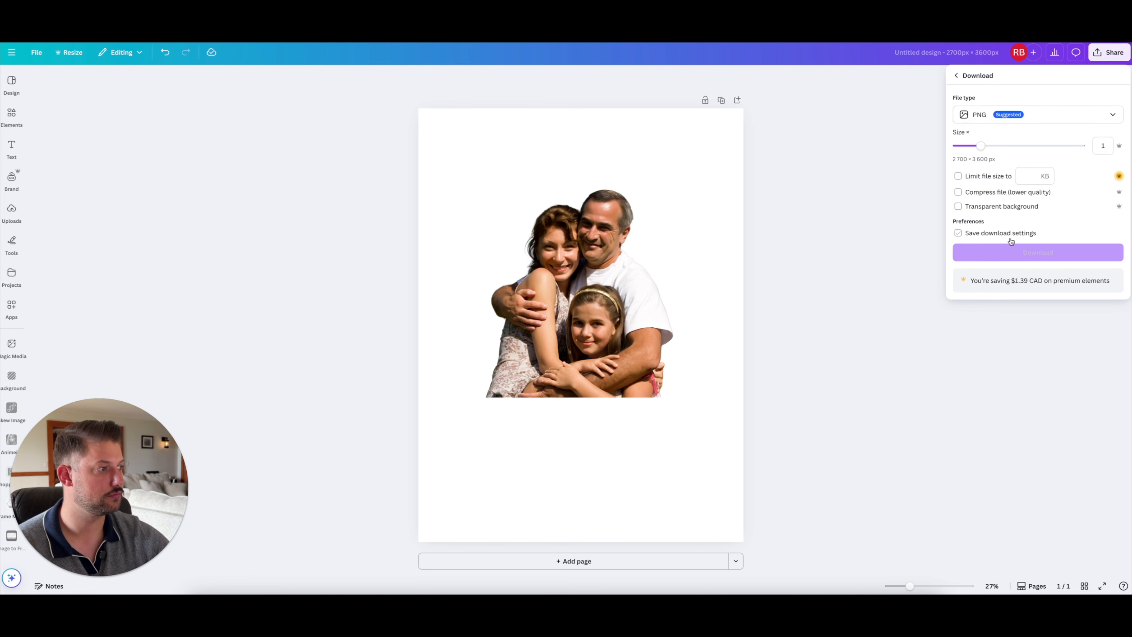
{"action": "left_click", "coordinate": [1037, 253]}
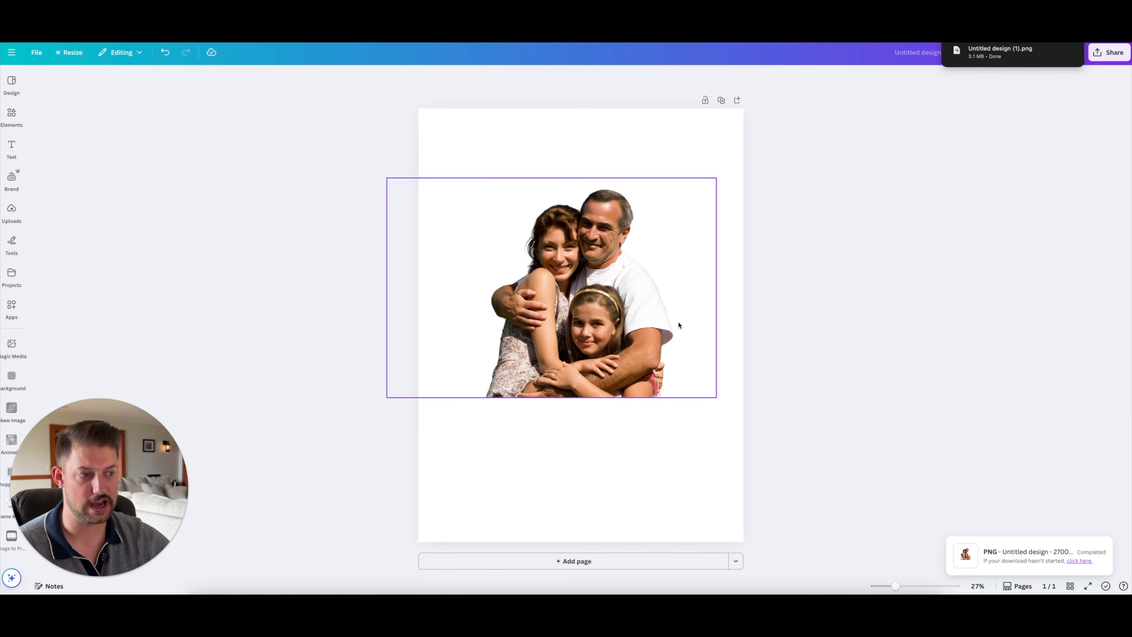
{"action": "left_click", "coordinate": [11, 276]}
{"action": "left_click", "coordinate": [11, 276]}
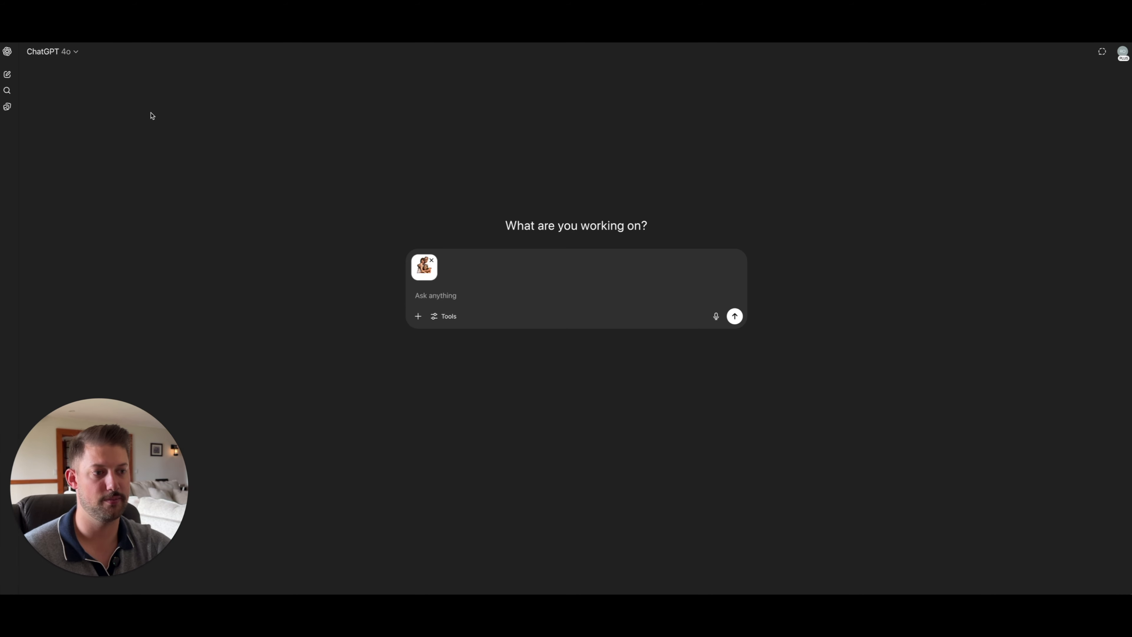
- In ChatGPT, submit the prompt "Convert this image into a watercolor painting and remove the background" with the attached family image
{"action": "left_click", "coordinate": [438, 290]}
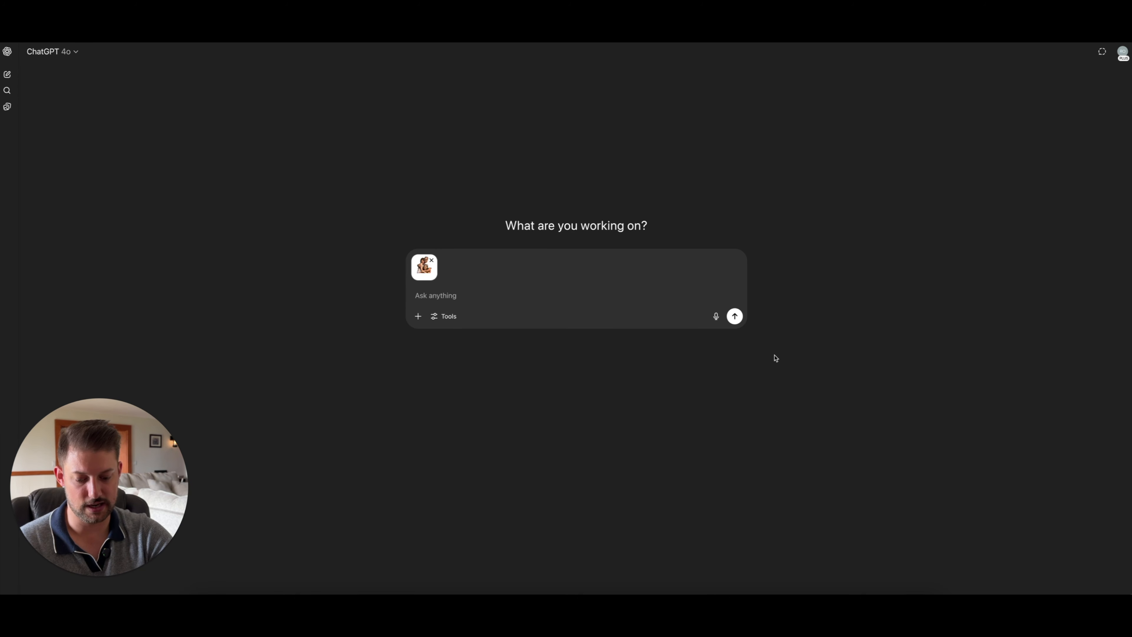
{"action": "type", "text": "Convert t"}
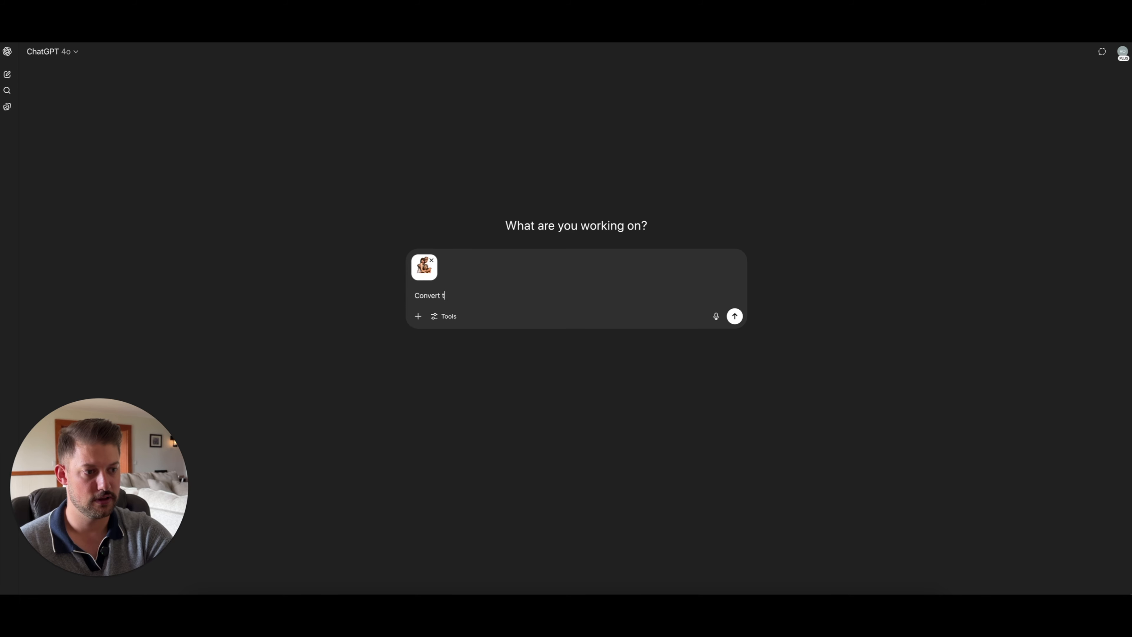
{"action": "type", "text": "his imaghe"}
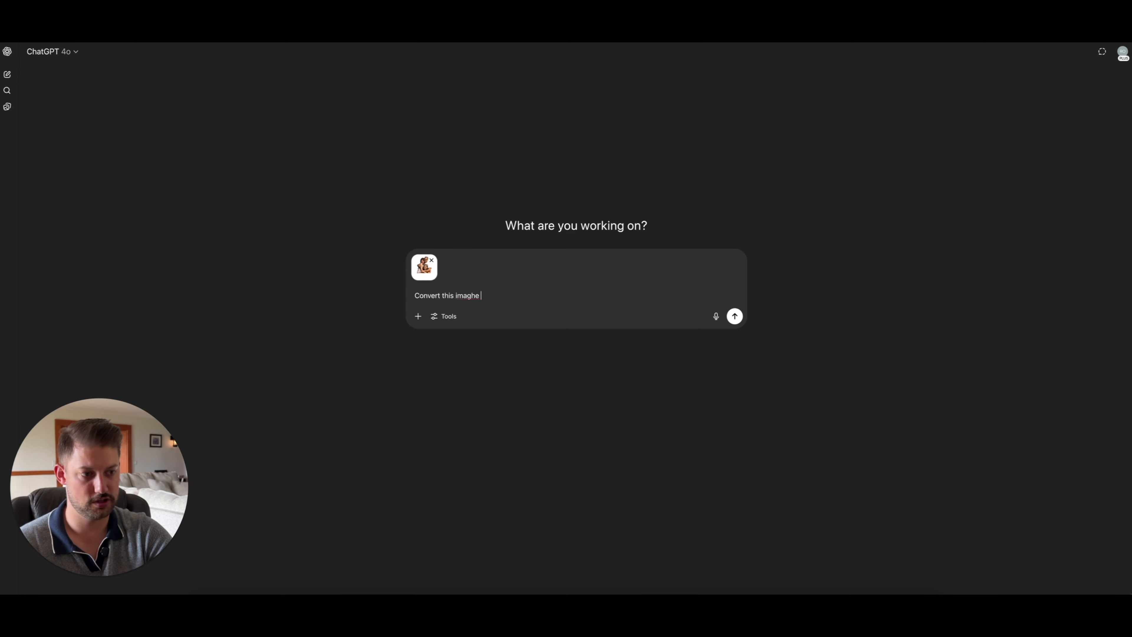
{"action": "key", "text": "BackSpace"}
{"action": "key", "text": "BackSpace"}
{"action": "type", "text": "e into "}
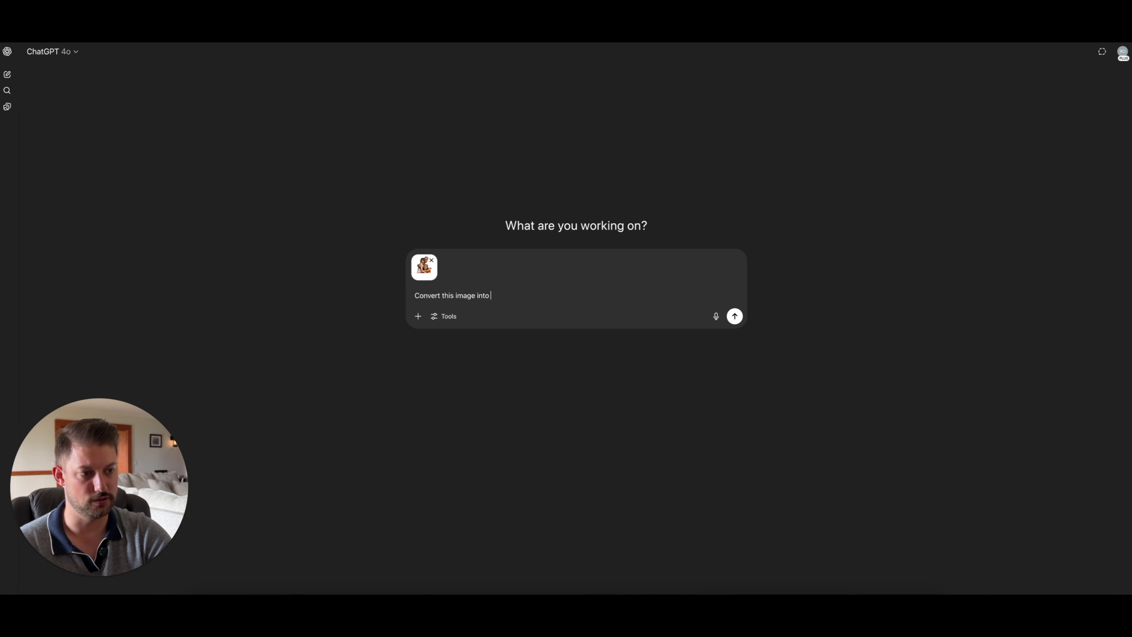
{"action": "type", "text": "a watercol"}
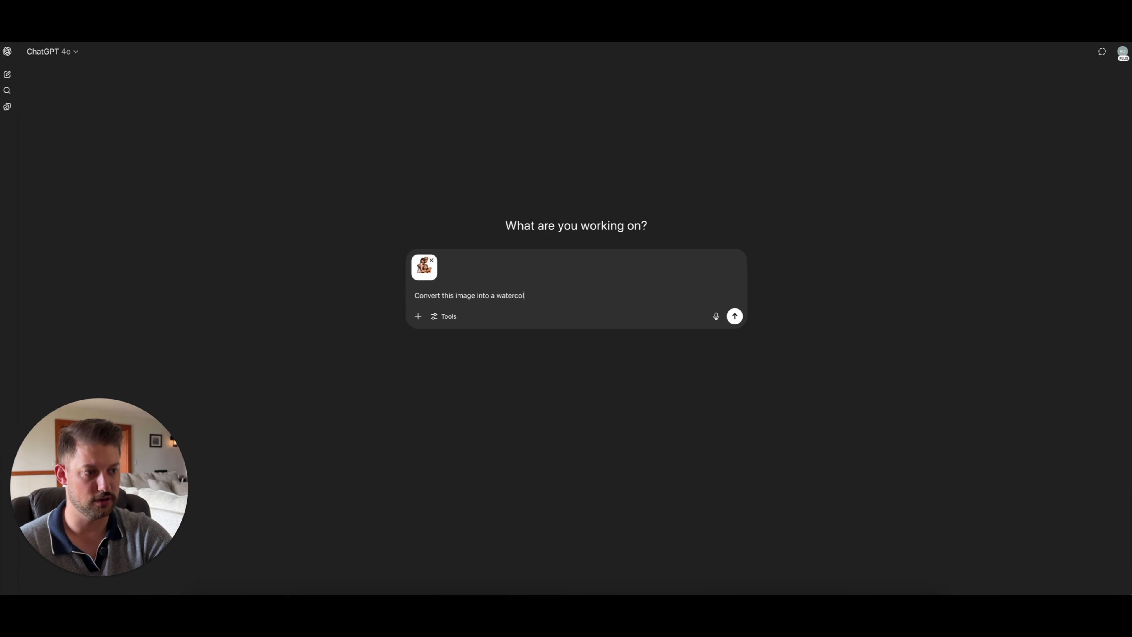
{"action": "type", "text": "or paitning"}
{"action": "key", "text": "BackSpace"}
{"action": "key", "text": "BackSpace"}
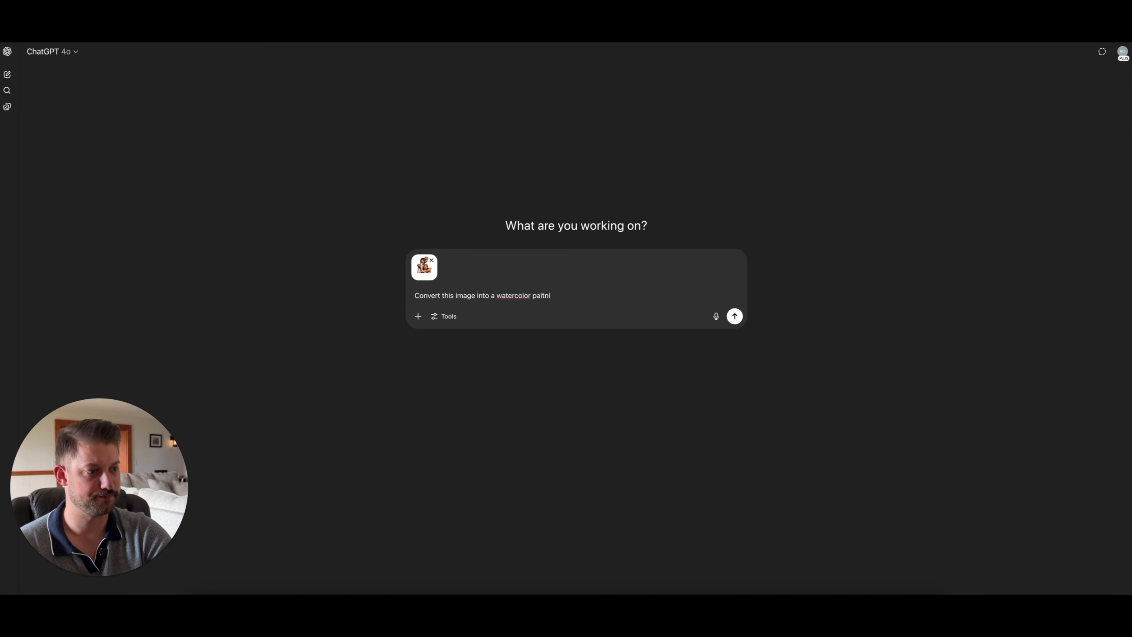
{"action": "type", "text": "ntong"}
{"action": "key", "text": "BackSpace"}
{"action": "key", "text": "BackSpace"}
{"action": "key", "text": "BackSpace"}
{"action": "type", "text": "ing with"}
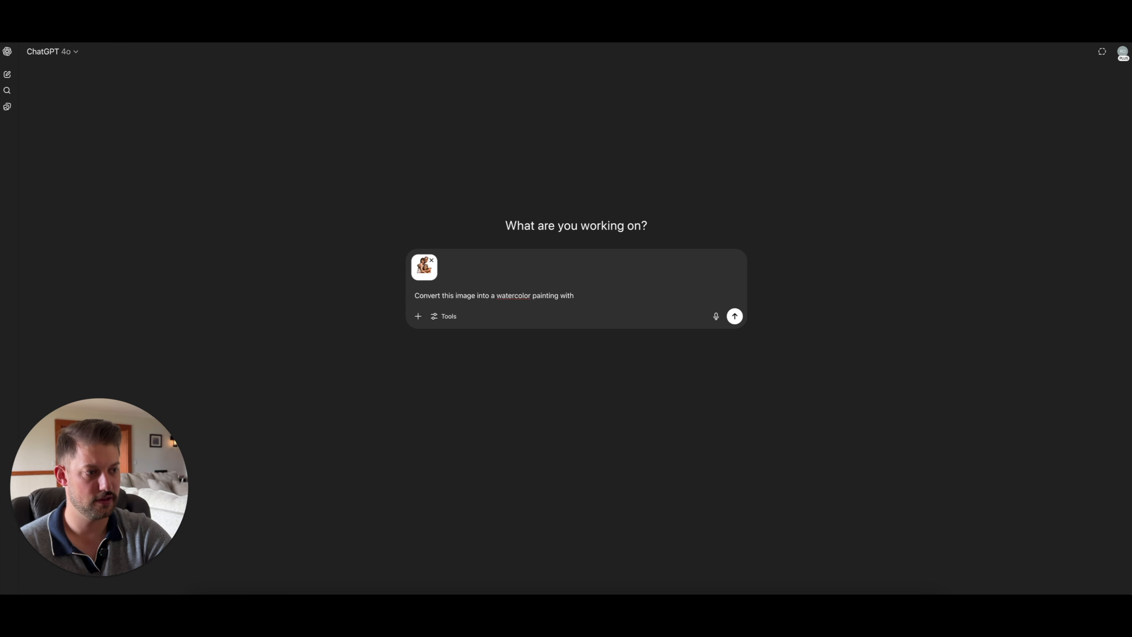
{"action": "key", "text": "BackSpace"}
{"action": "key", "text": "BackSpace"}
{"action": "key", "text": "BackSpace"}
{"action": "key", "text": "BackSpace"}
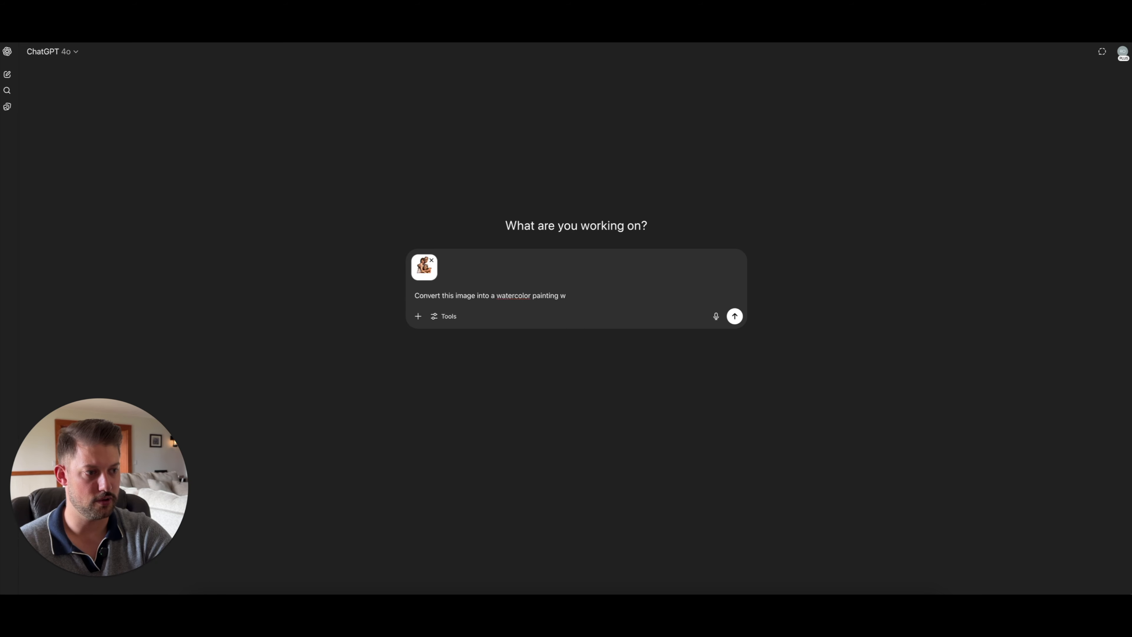
{"action": "type", "text": "and remov"}
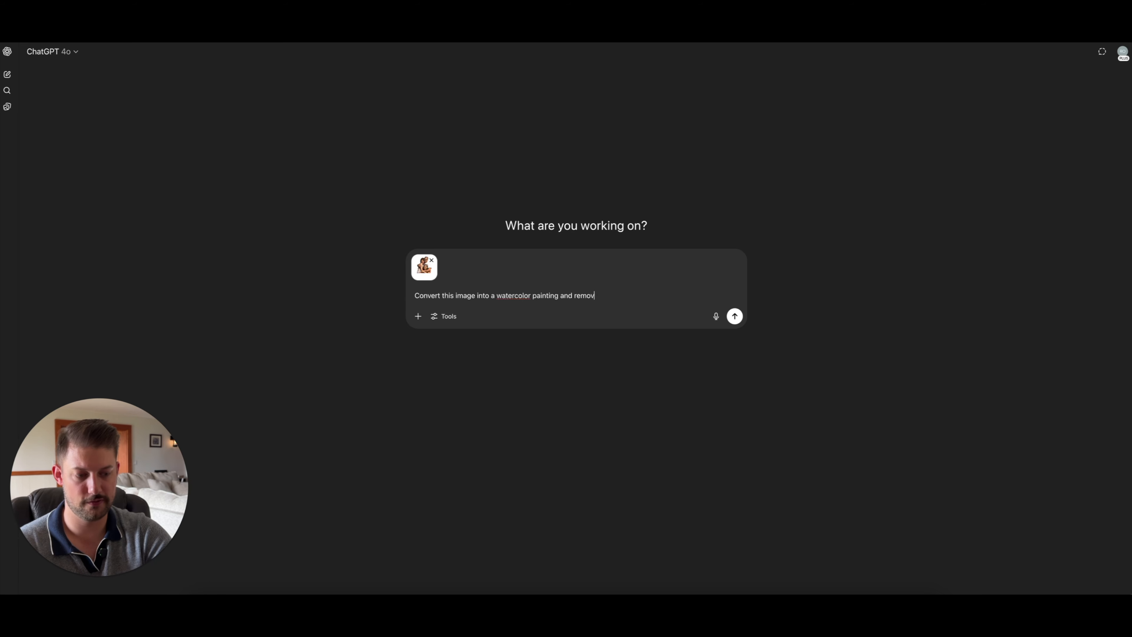
{"action": "type", "text": "e the backgroynd"}
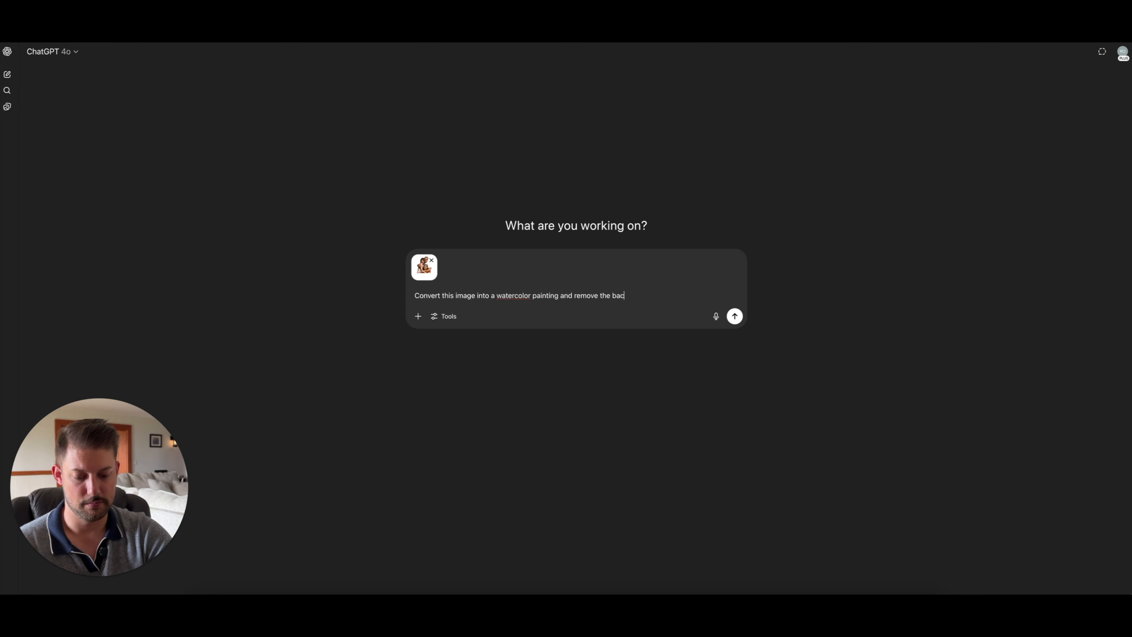
{"action": "key", "text": "BackSpace"}
{"action": "key", "text": "BackSpace"}
{"action": "key", "text": "BackSpace"}
{"action": "type", "text": "und"}
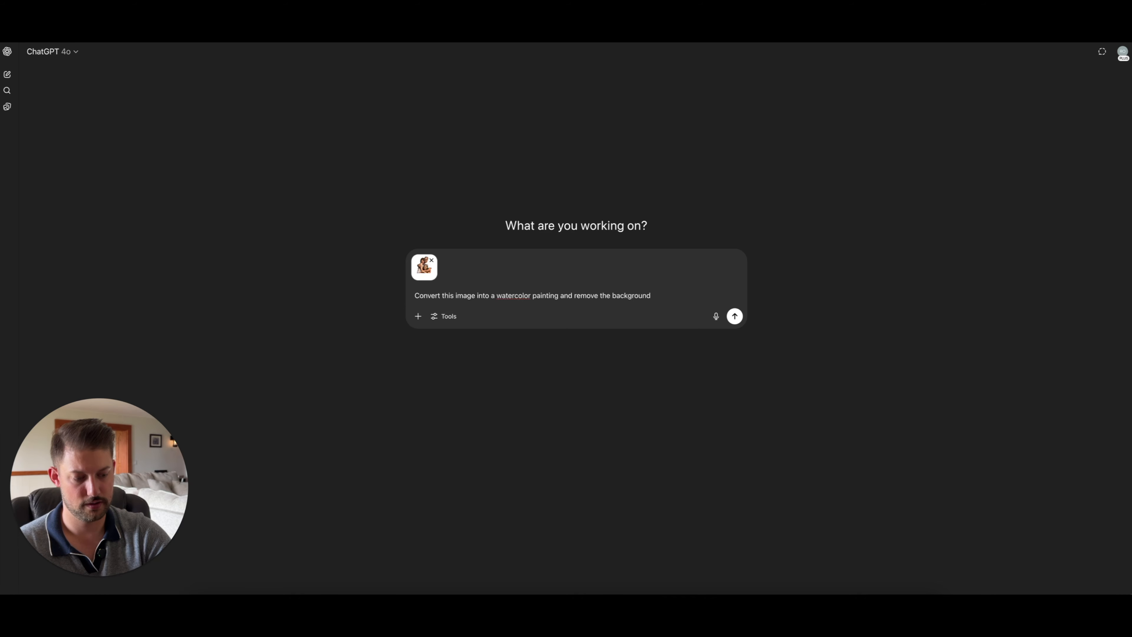
{"action": "key", "text": "Return"}
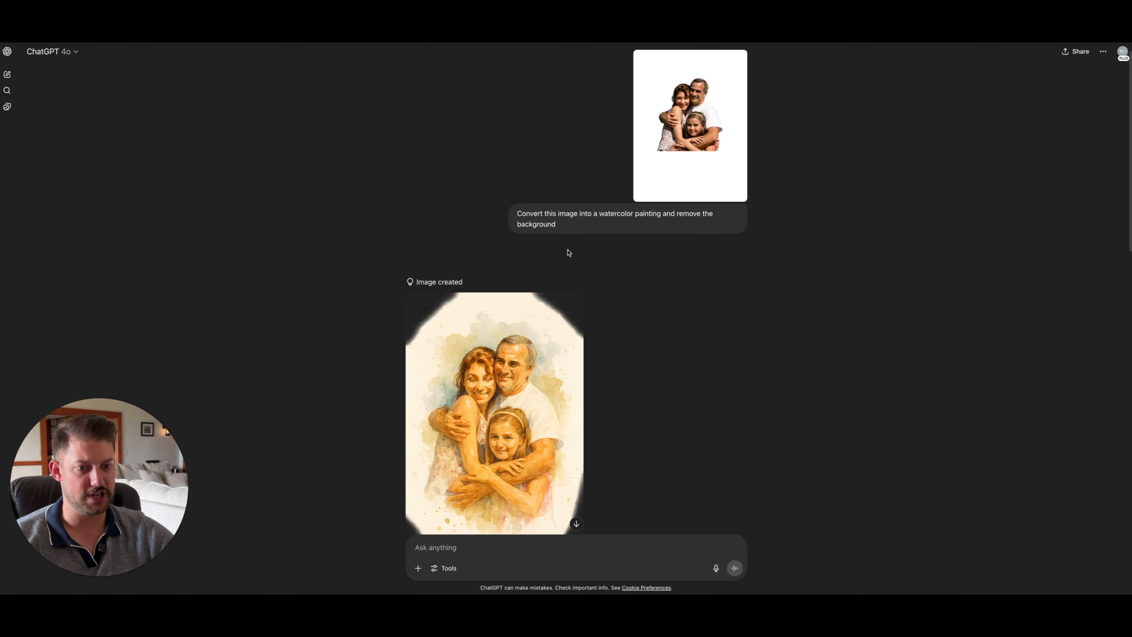
- Compare the generated watercolor portrait with the original family photo and continue to the pet portrait style request below it
{"action": "scroll", "coordinate": [544, 271], "scroll_direction": "down", "scroll_amount": 1}
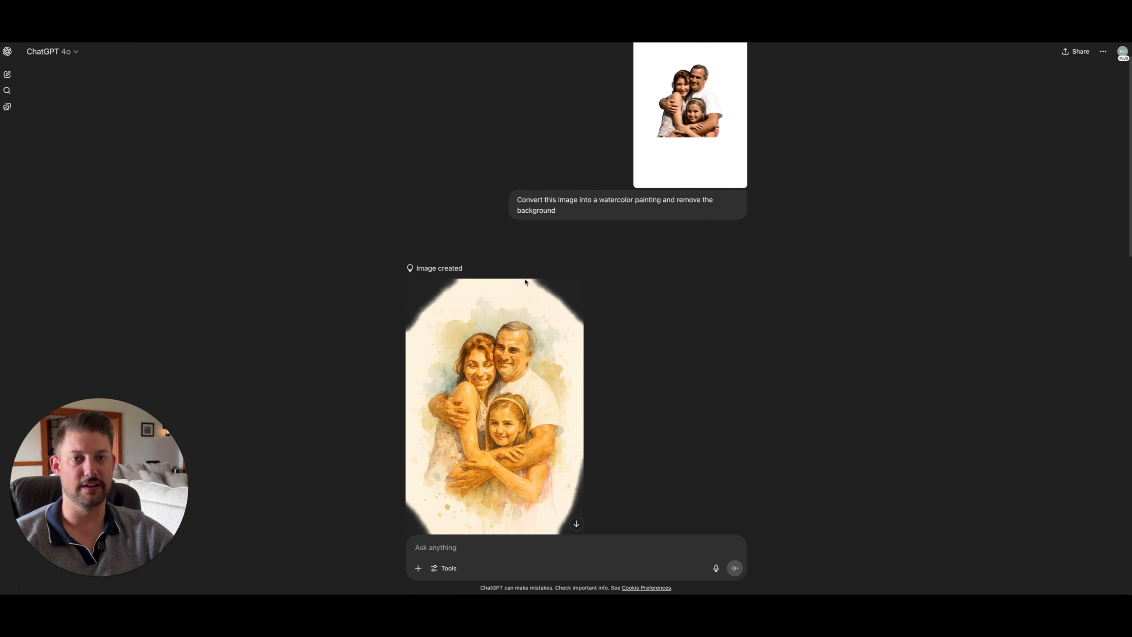
{"action": "scroll", "coordinate": [544, 274], "scroll_direction": "up", "scroll_amount": 2}
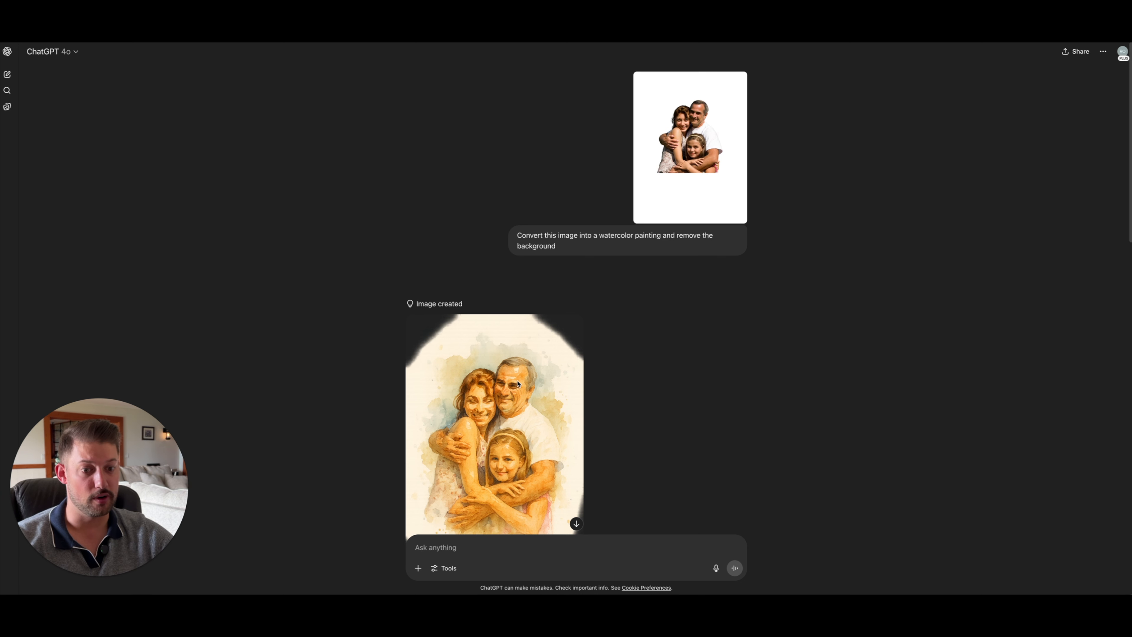
{"action": "scroll", "coordinate": [482, 380], "scroll_direction": "down", "scroll_amount": 1}
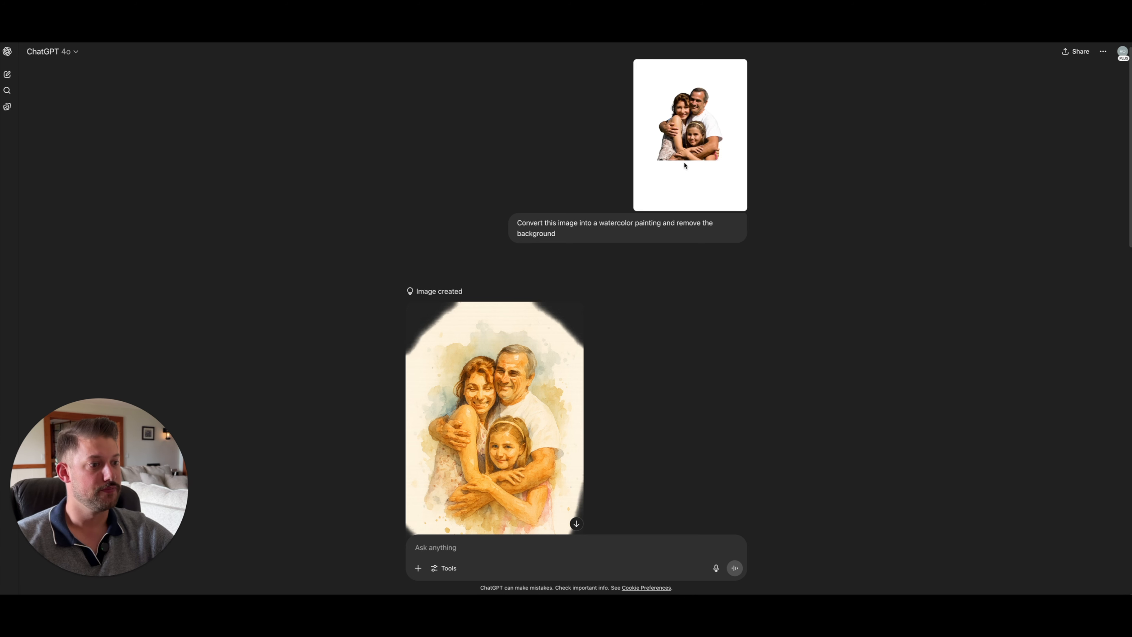
{"action": "scroll", "coordinate": [634, 291], "scroll_direction": "down", "scroll_amount": 2}
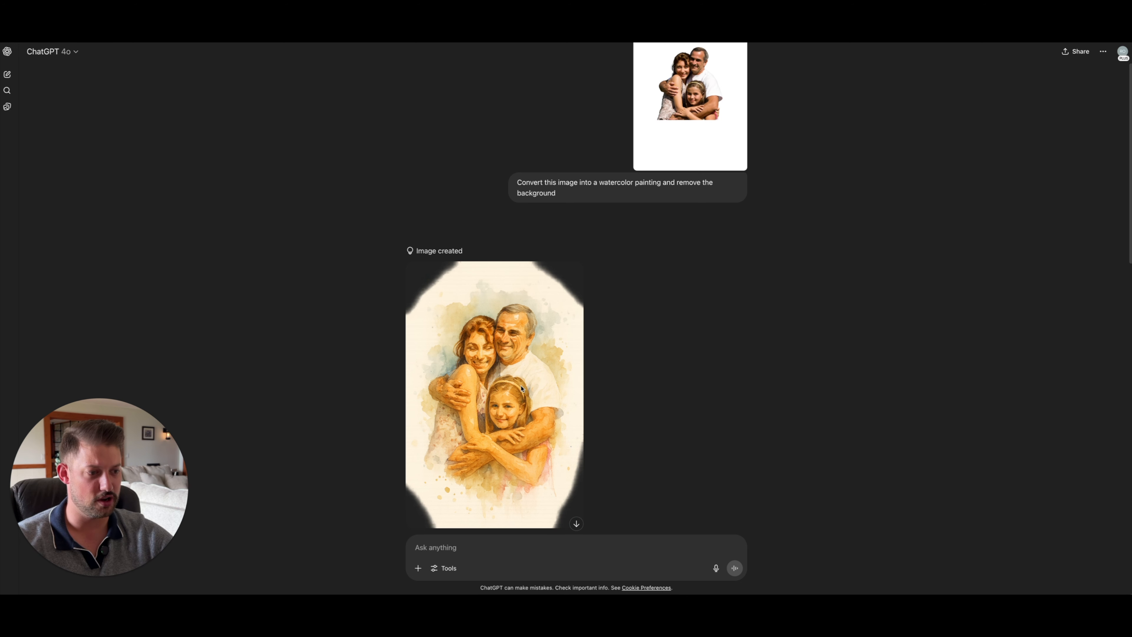
{"action": "scroll", "coordinate": [471, 409], "scroll_direction": "down", "scroll_amount": 6}
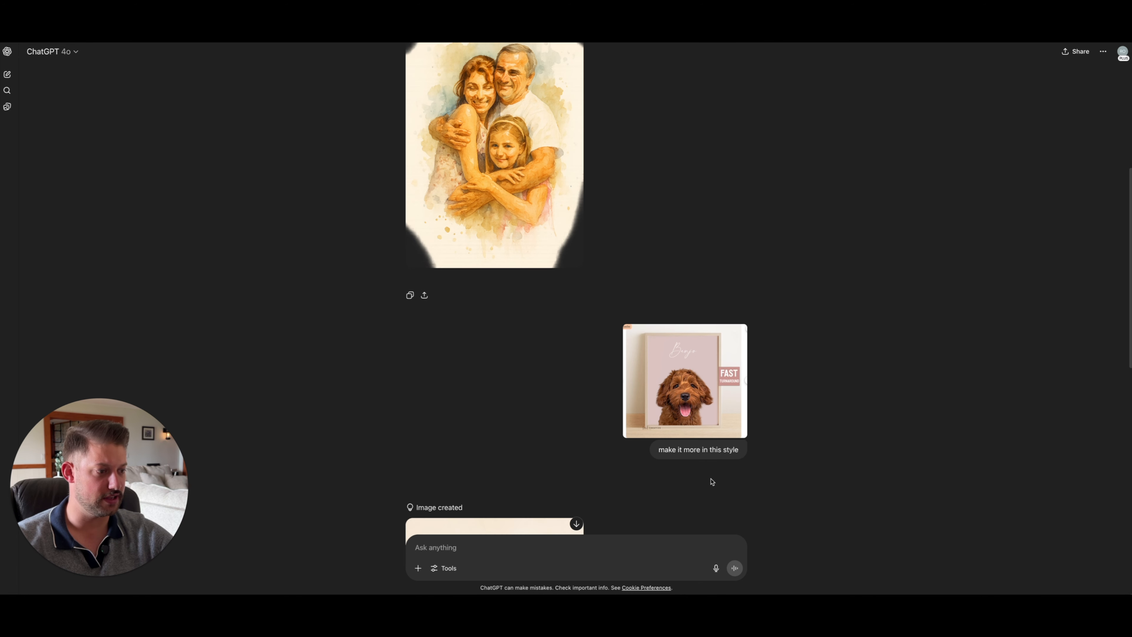
- Bring the restyled family portrait from ChatGPT onto the Canva page in place of the photo cut-out
{"action": "scroll", "coordinate": [682, 459], "scroll_direction": "down", "scroll_amount": 5}
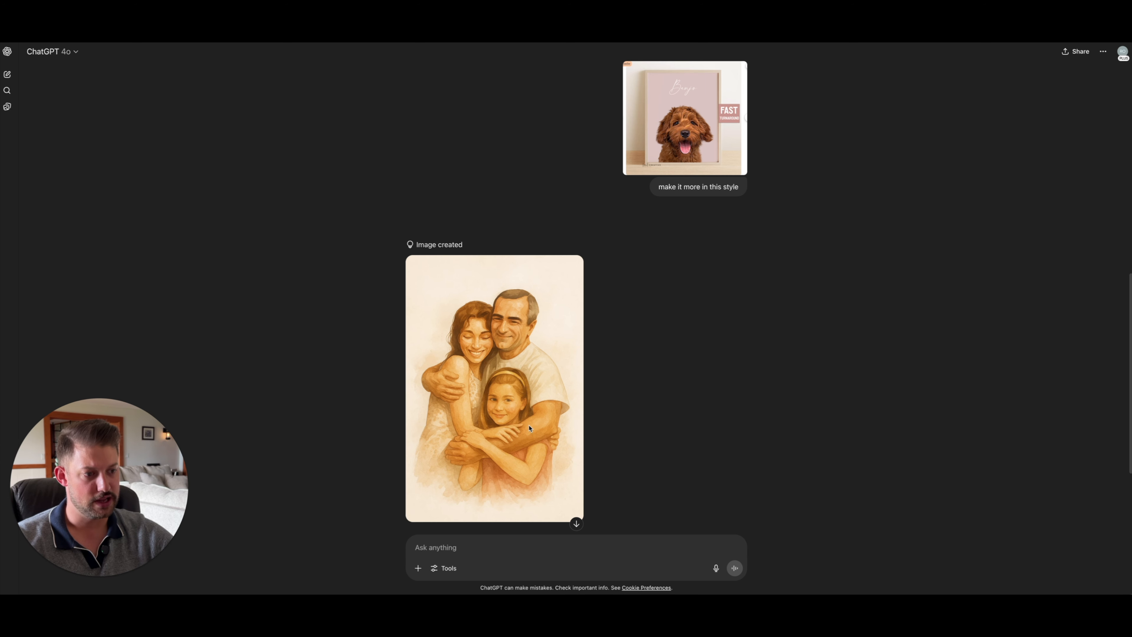
{"action": "scroll", "coordinate": [531, 450], "scroll_direction": "down", "scroll_amount": 1}
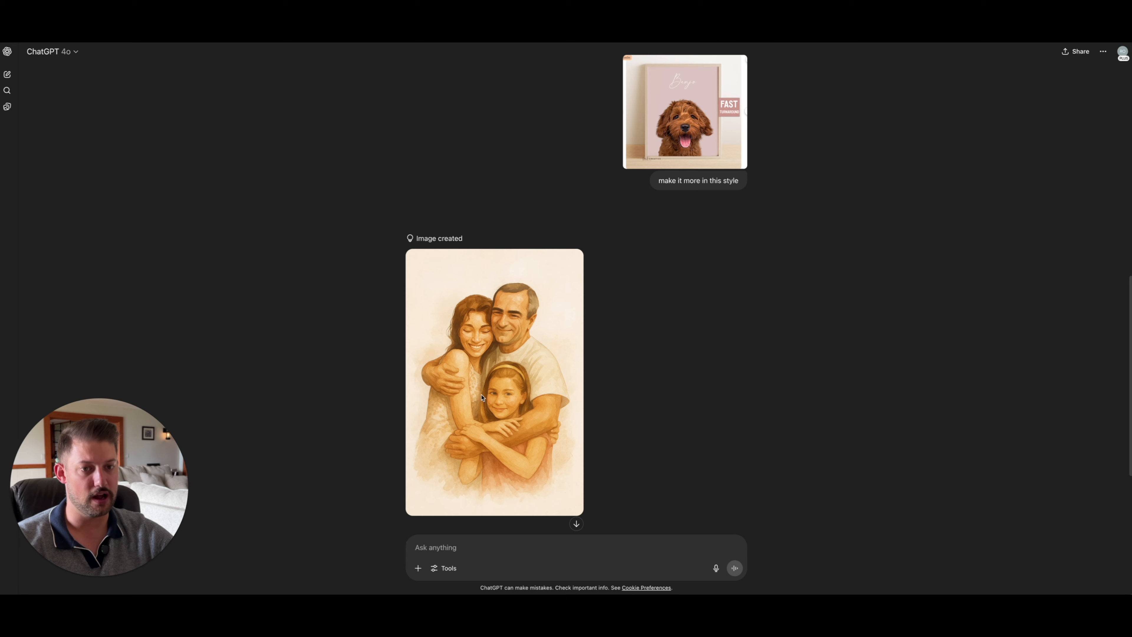
{"action": "mouse_move", "coordinate": [517, 379]}
{"action": "left_click", "coordinate": [452, 505]}
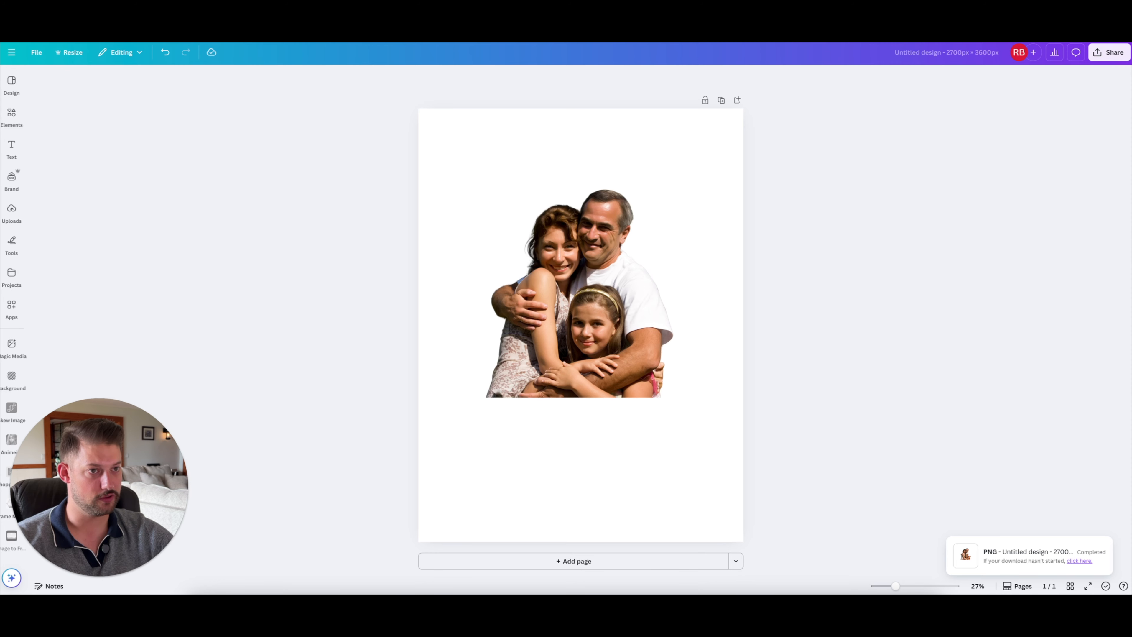
{"action": "left_click_drag", "start_coordinate": [1010, 67], "coordinate": [669, 292]}
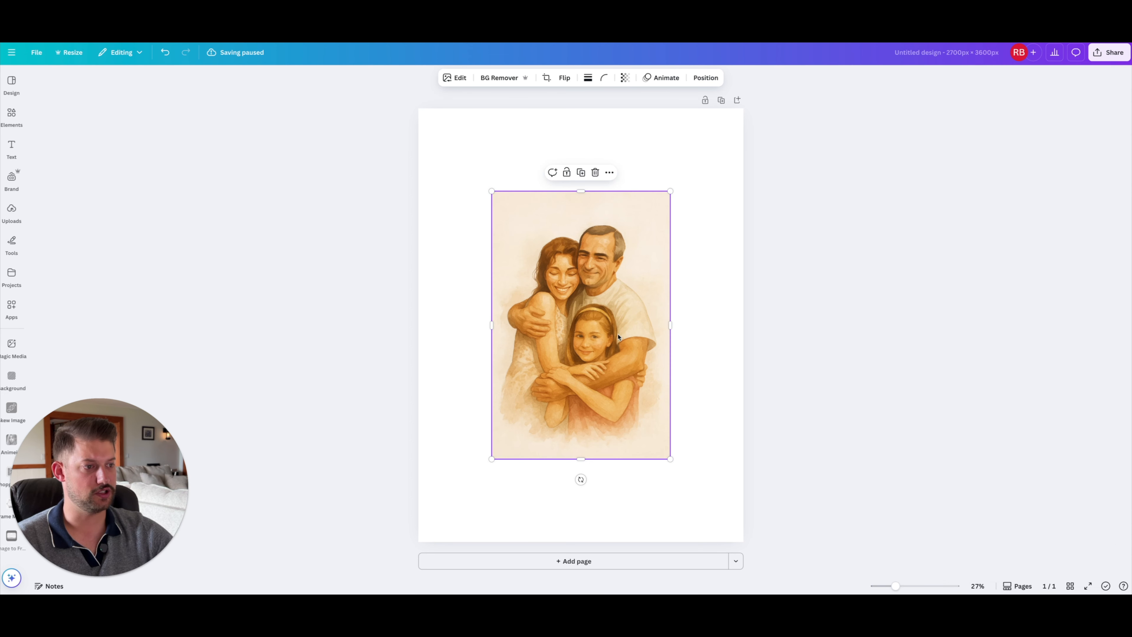
{"action": "left_click_drag", "start_coordinate": [605, 258], "coordinate": [605, 255]}
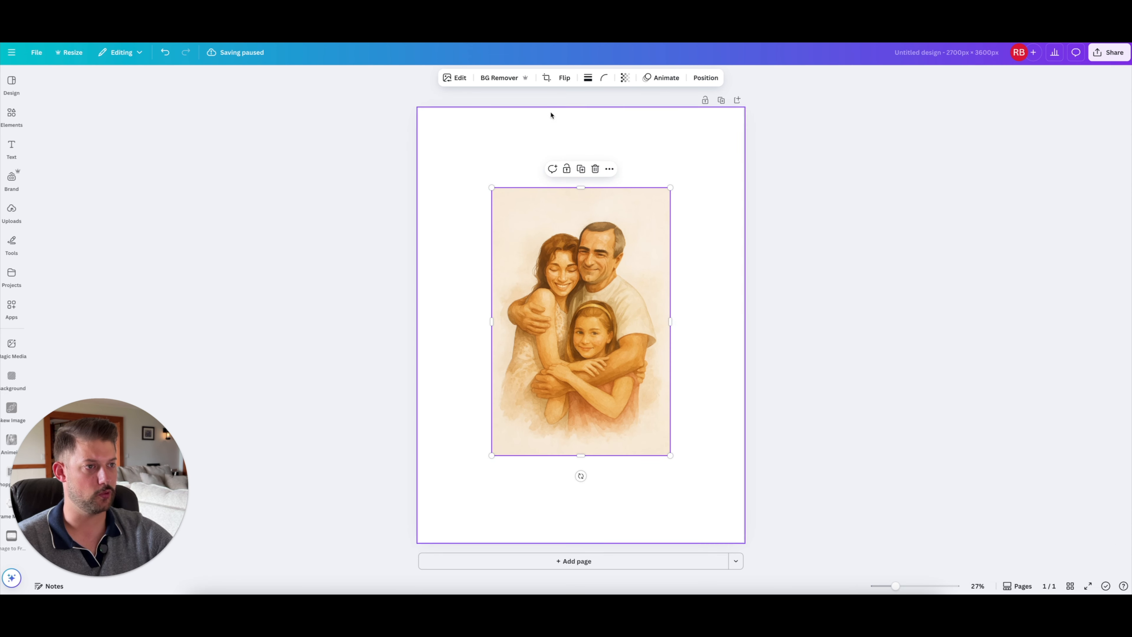
- Remove the portrait's background and enlarge the family to fill the lower part of the page, reaching its bottom edge
{"action": "left_click", "coordinate": [499, 77]}
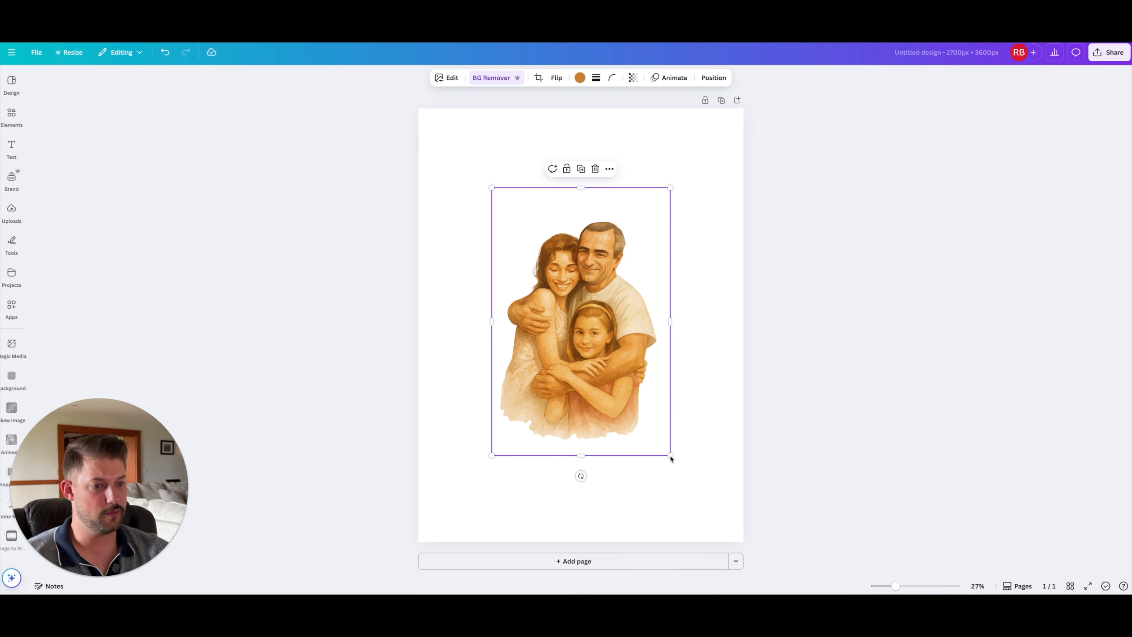
{"action": "left_click_drag", "start_coordinate": [670, 456], "coordinate": [709, 513]}
{"action": "left_click_drag", "start_coordinate": [679, 474], "coordinate": [645, 480]}
{"action": "left_click_drag", "start_coordinate": [692, 242], "coordinate": [709, 199]}
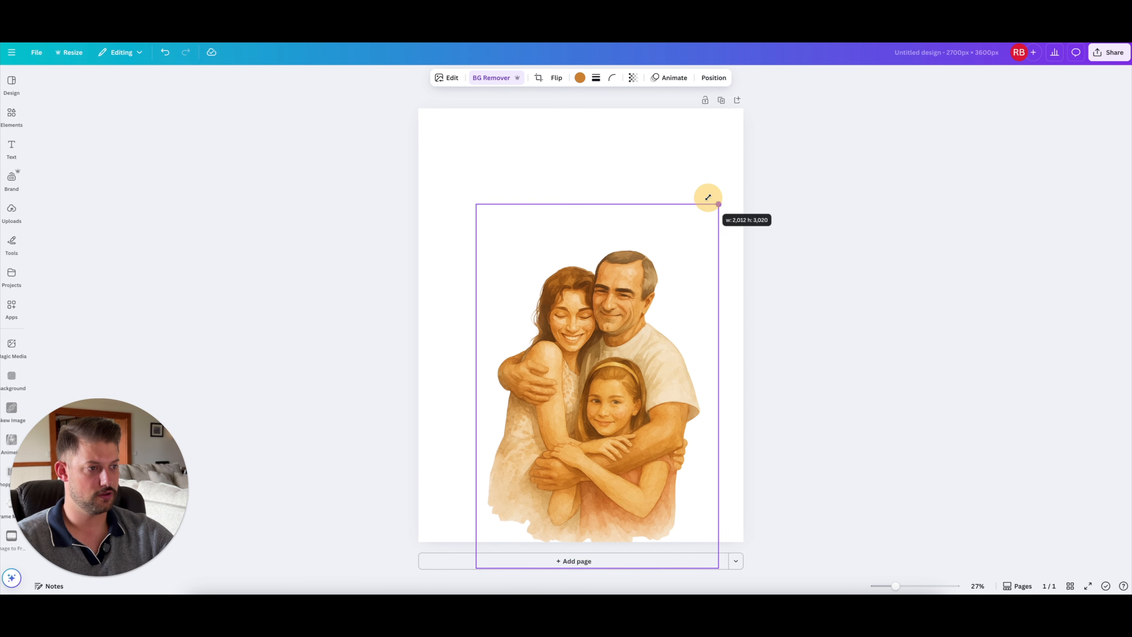
{"action": "left_click_drag", "start_coordinate": [680, 315], "coordinate": [666, 312]}
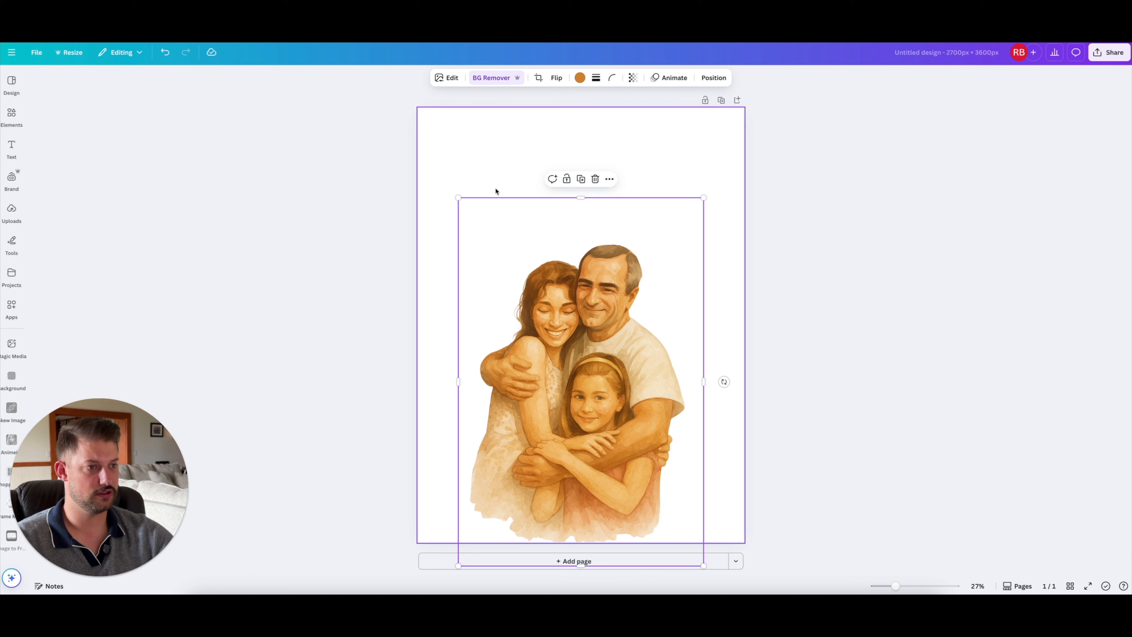
{"action": "left_click_drag", "start_coordinate": [458, 198], "coordinate": [437, 165]}
{"action": "left_click_drag", "start_coordinate": [626, 302], "coordinate": [634, 306]}
{"action": "left_click", "coordinate": [846, 317]}
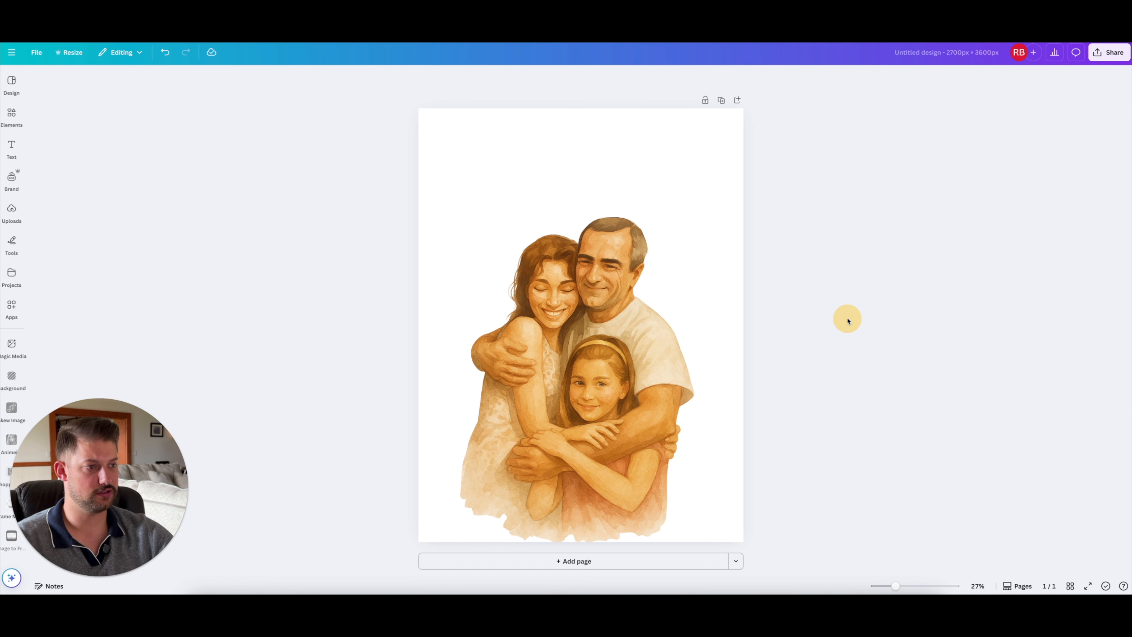
{"action": "left_click", "coordinate": [591, 339]}
{"action": "left_click_drag", "start_coordinate": [591, 339], "coordinate": [592, 340]}
{"action": "left_click", "coordinate": [827, 255]}
- Set the page background to the solid gray #737373
{"action": "left_click", "coordinate": [640, 156]}
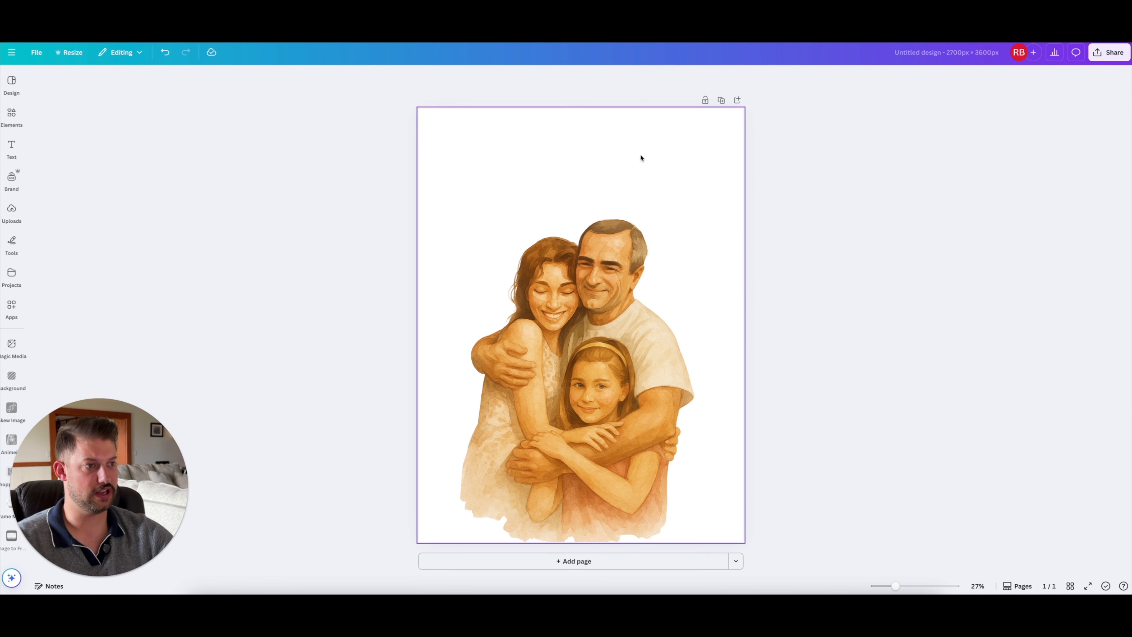
{"action": "left_click", "coordinate": [528, 78]}
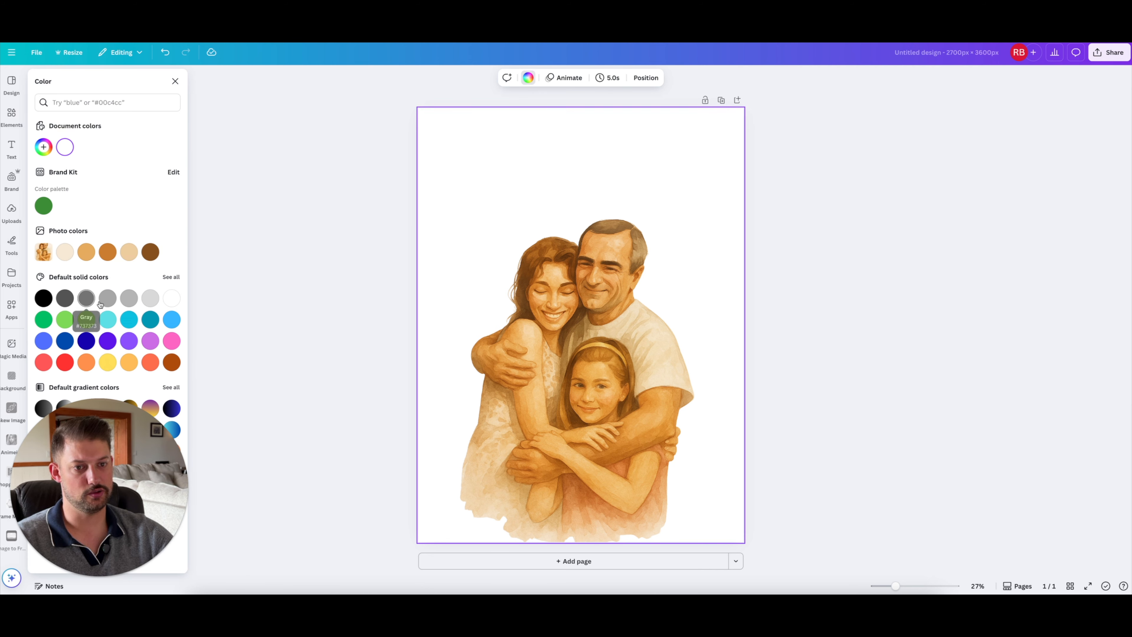
{"action": "left_click", "coordinate": [86, 298]}
{"action": "left_click", "coordinate": [963, 157]}
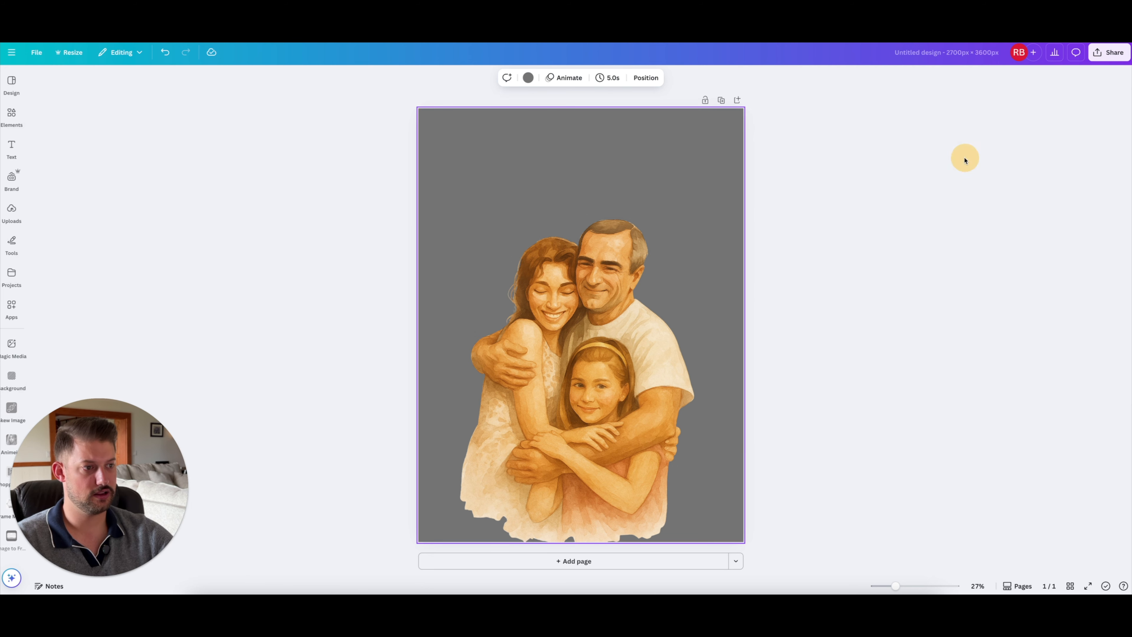
{"action": "left_click", "coordinate": [915, 286]}
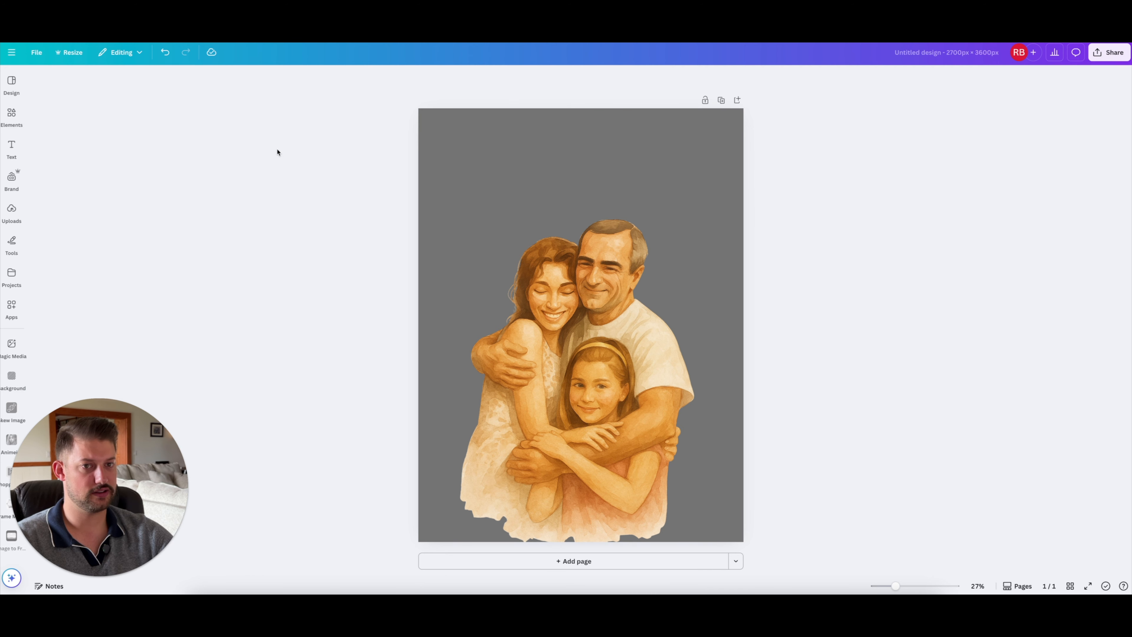
- Add a text box with a title in the form "The [surname] Family"
{"action": "left_click", "coordinate": [12, 147]}
{"action": "left_click", "coordinate": [91, 106]}
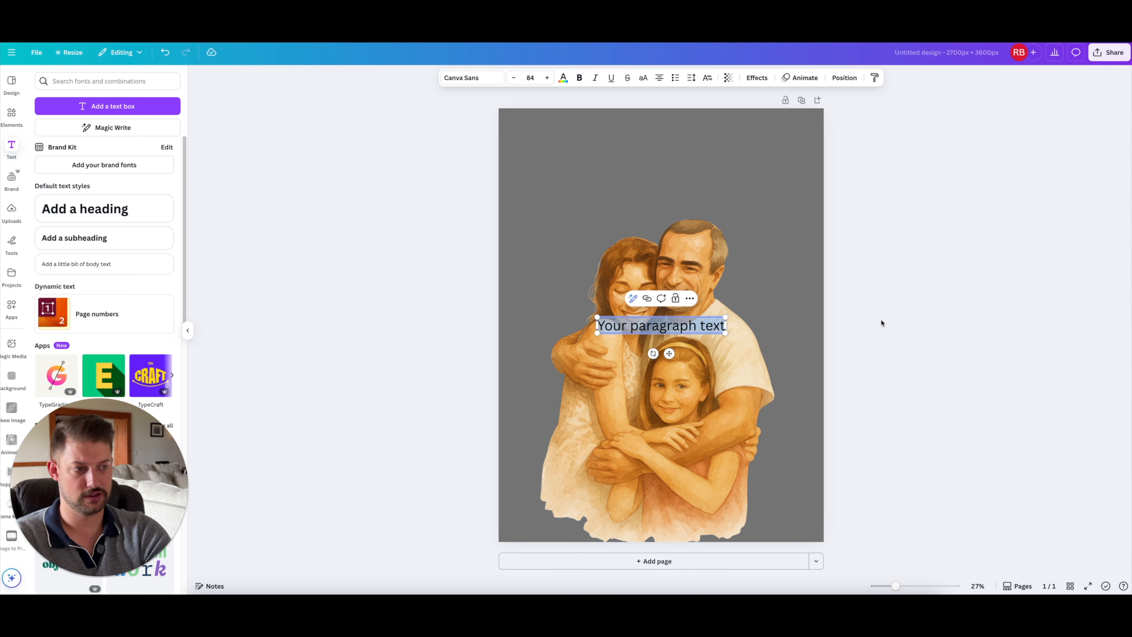
{"action": "type", "text": "thr"}
{"action": "key", "text": "BackSpace"}
{"action": "key", "text": "BackSpace"}
{"action": "key", "text": "BackSpace"}
{"action": "type", "text": "The S"}
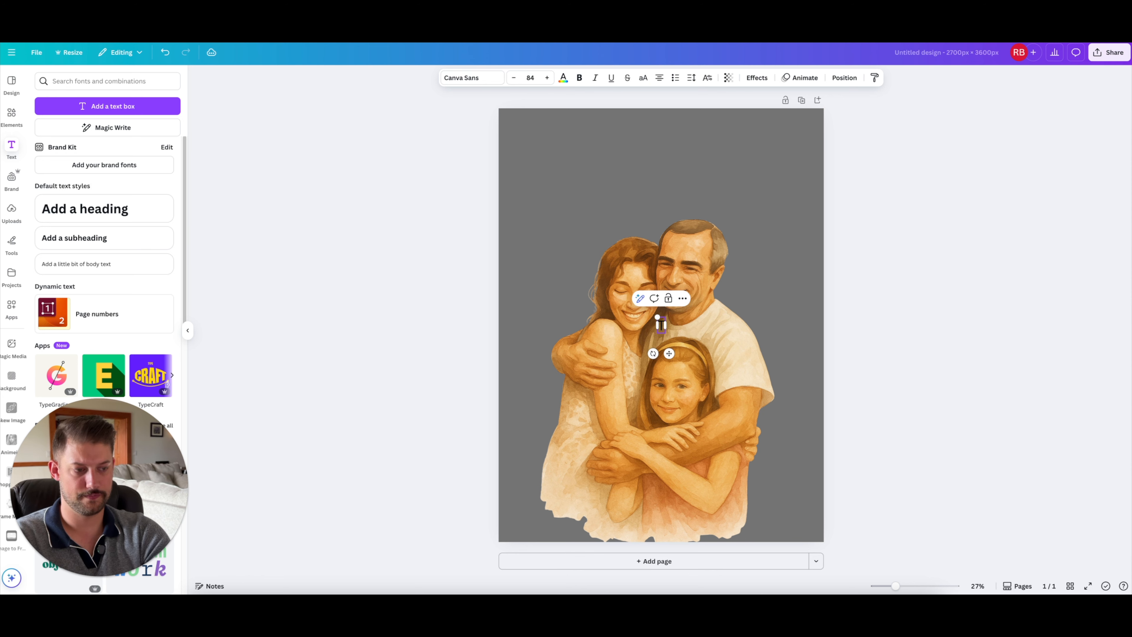
{"action": "type", "text": "mith"}
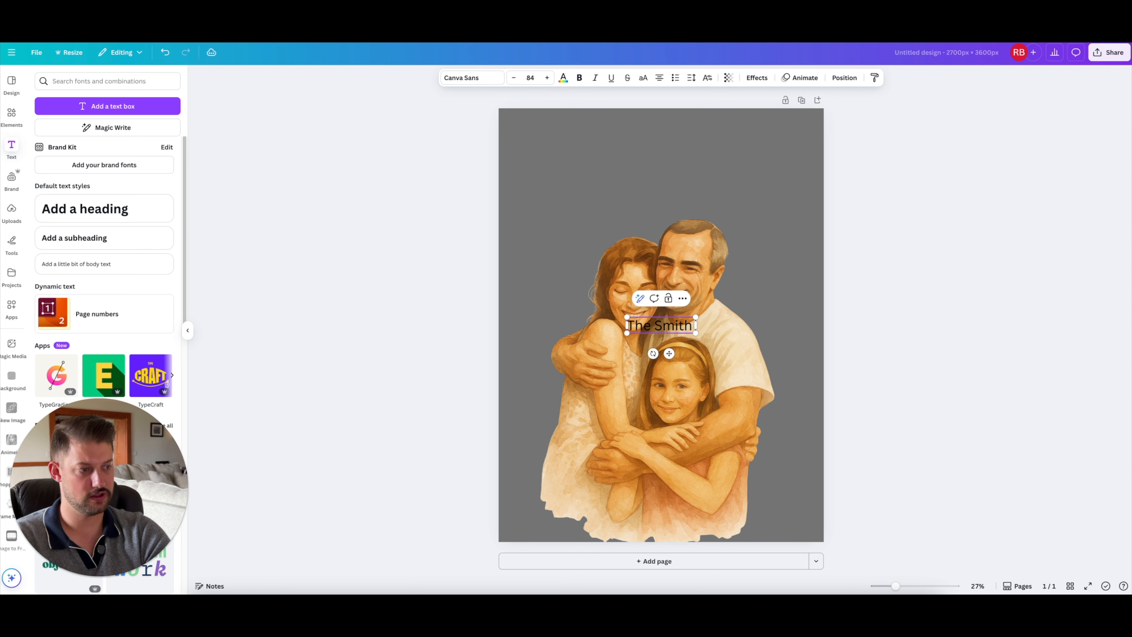
{"action": "type", "text": " Family"}
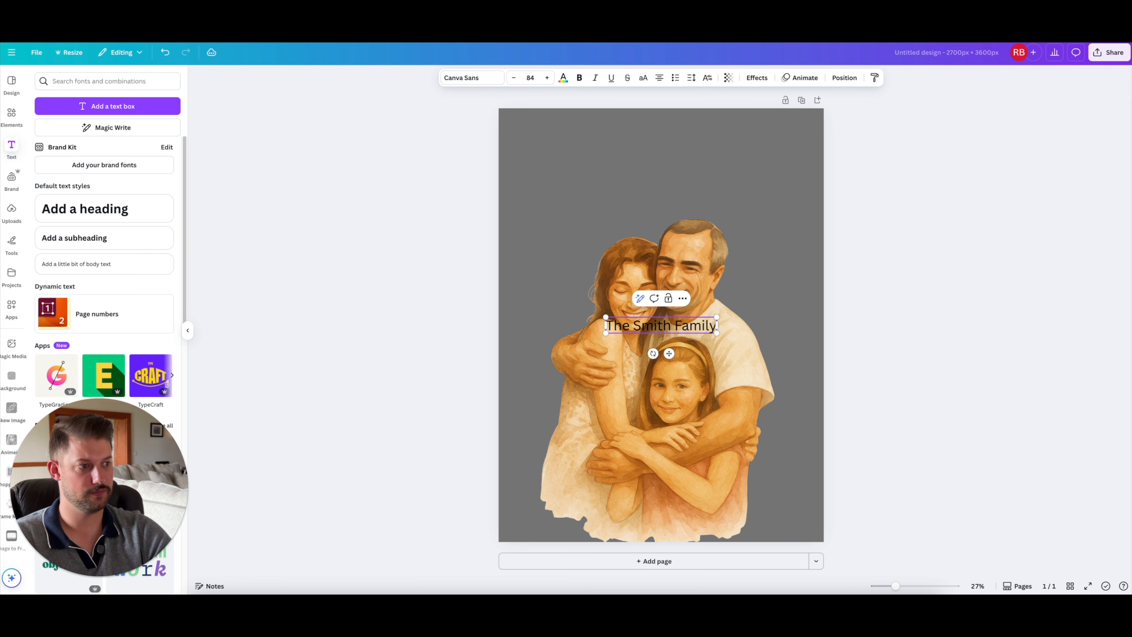
{"action": "left_click", "coordinate": [927, 305]}
- Move the title above the family's heads and enlarge it to font size 146
{"action": "left_click_drag", "start_coordinate": [715, 314], "coordinate": [715, 172]}
{"action": "key", "text": "Escape"}
{"action": "left_click", "coordinate": [734, 171]}
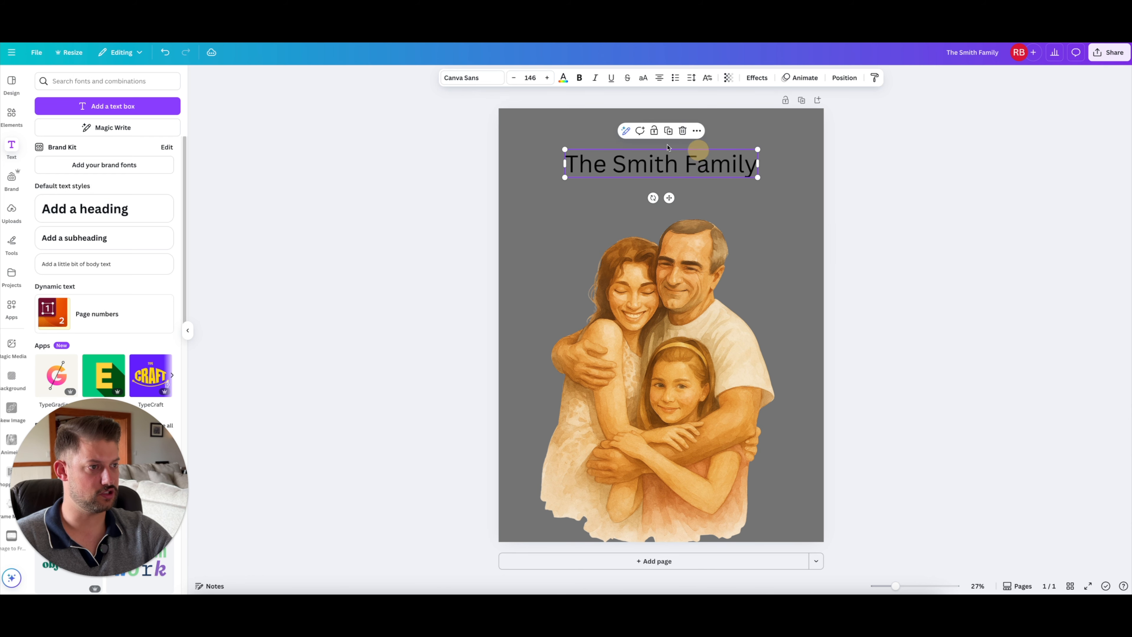
- Set the title's font to Brittany and its colour to white
{"action": "left_click", "coordinate": [465, 78]}
{"action": "scroll", "coordinate": [99, 253], "scroll_direction": "down", "scroll_amount": 1}
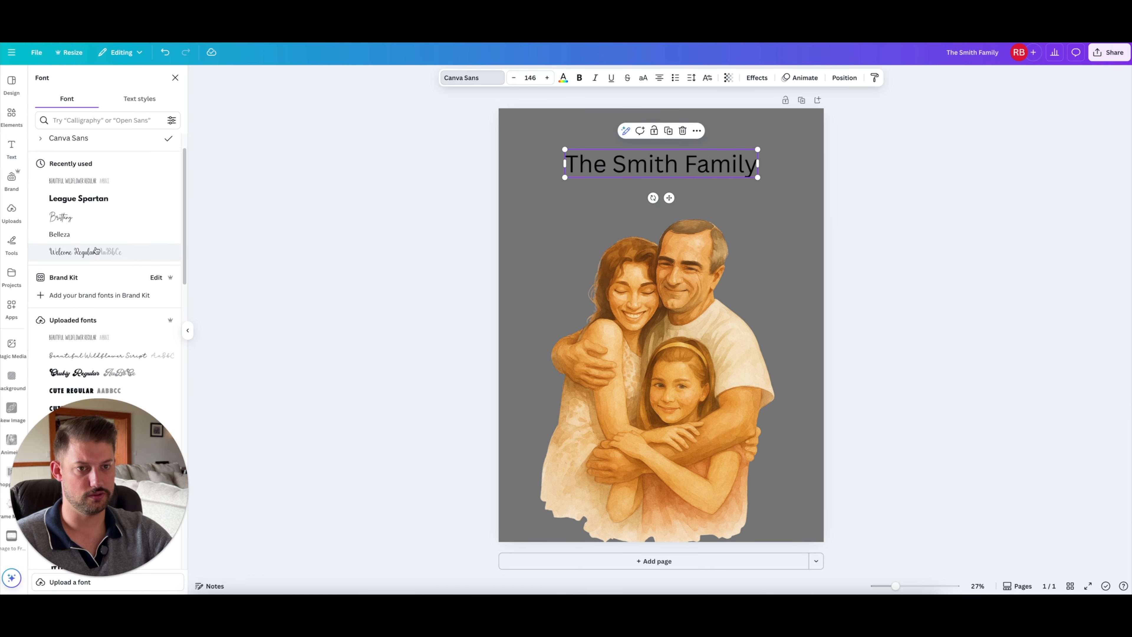
{"action": "left_click", "coordinate": [86, 198]}
{"action": "left_click", "coordinate": [81, 216]}
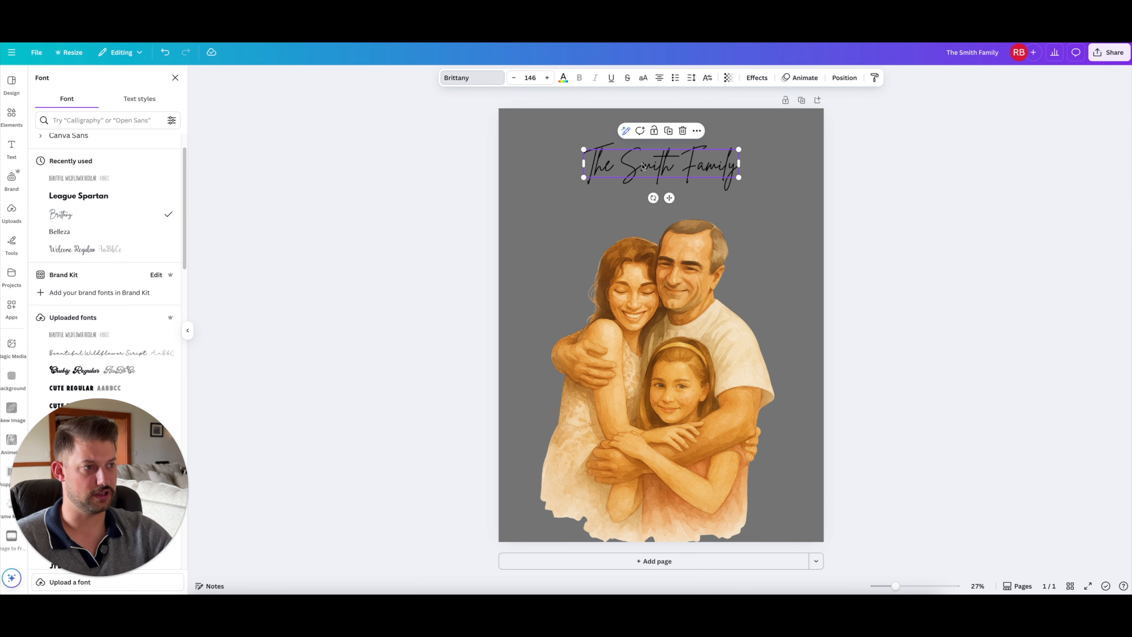
{"action": "left_click", "coordinate": [671, 170]}
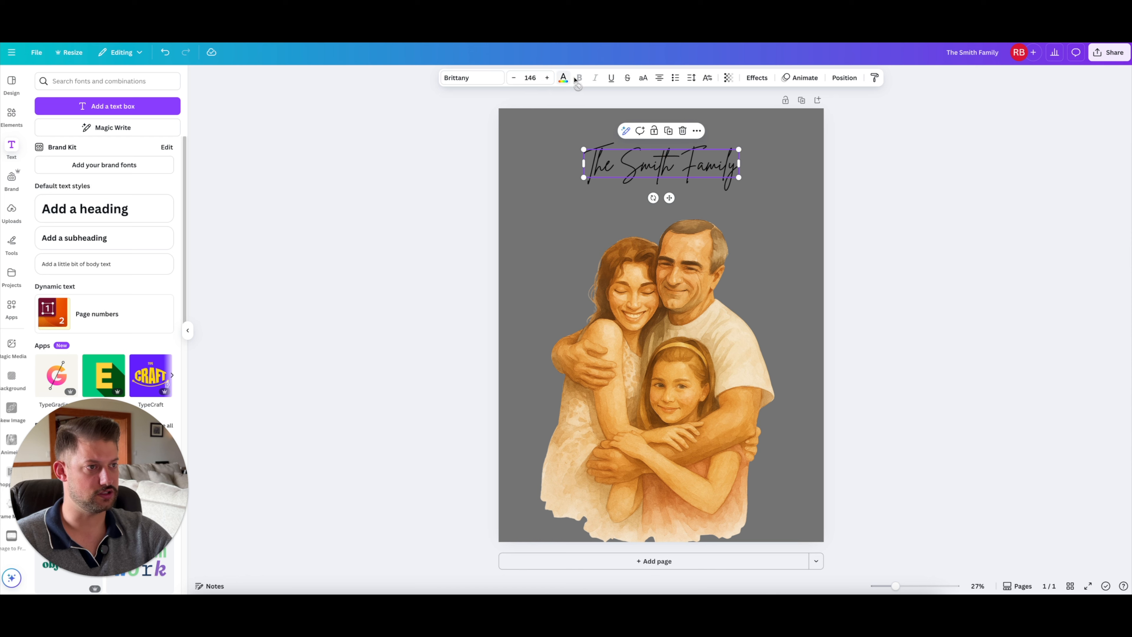
{"action": "left_click", "coordinate": [564, 79]}
{"action": "left_click", "coordinate": [171, 294]}
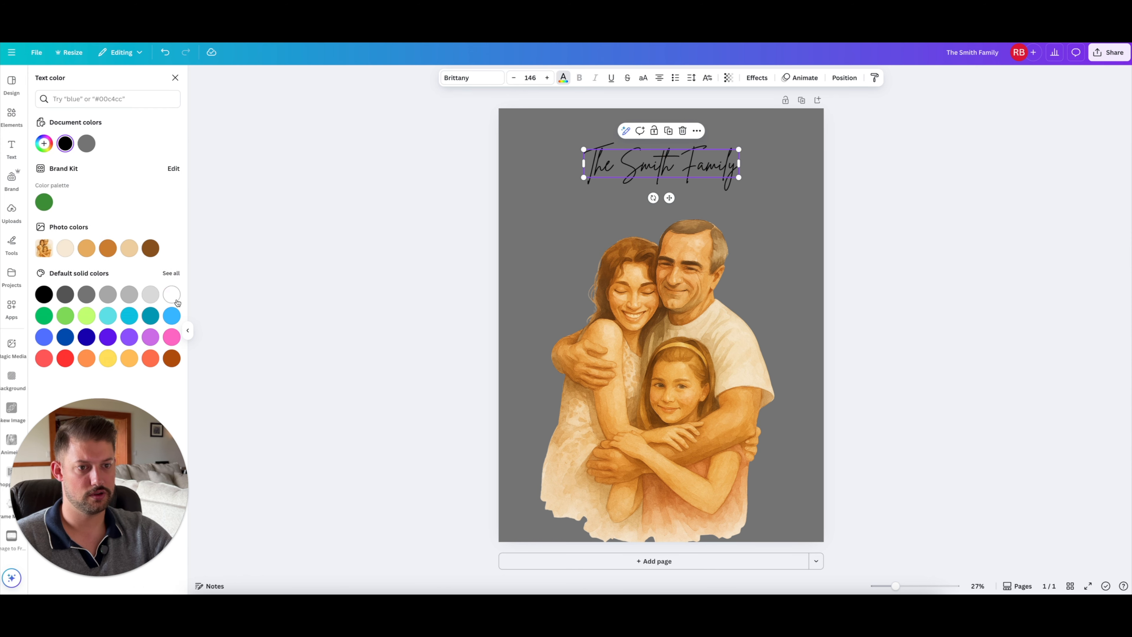
{"action": "left_click", "coordinate": [983, 279]}
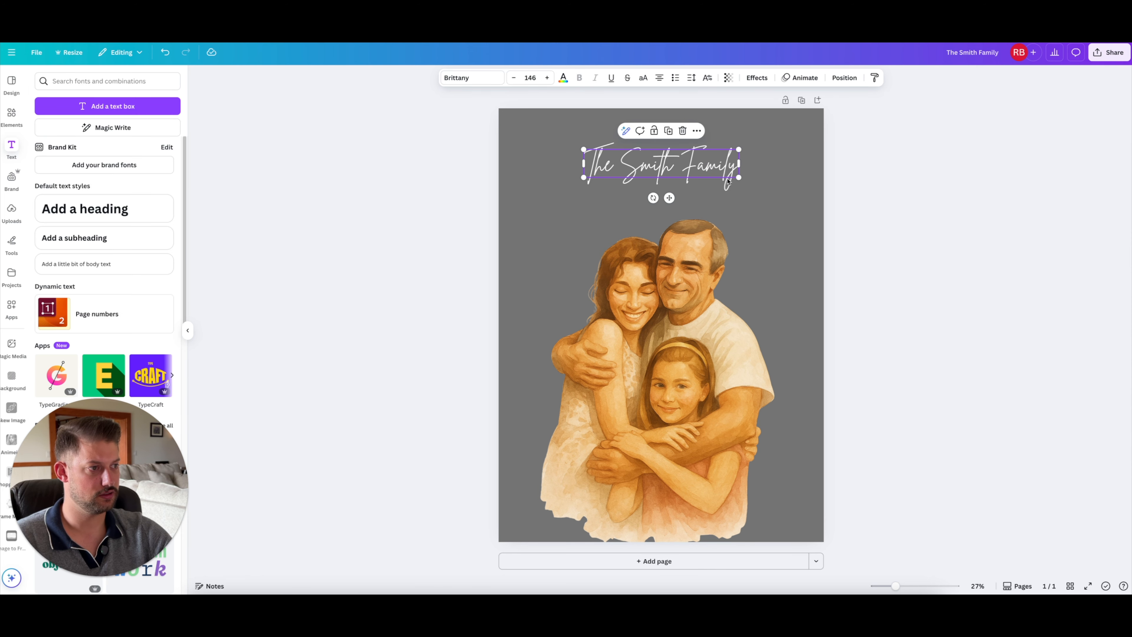
- Enlarge the title to size 210 and centre it above the family, and enlarge the portrait so its ragged lower edge runs off the page
{"action": "left_click_drag", "start_coordinate": [740, 180], "coordinate": [796, 235]}
{"action": "left_click_drag", "start_coordinate": [760, 177], "coordinate": [727, 185]}
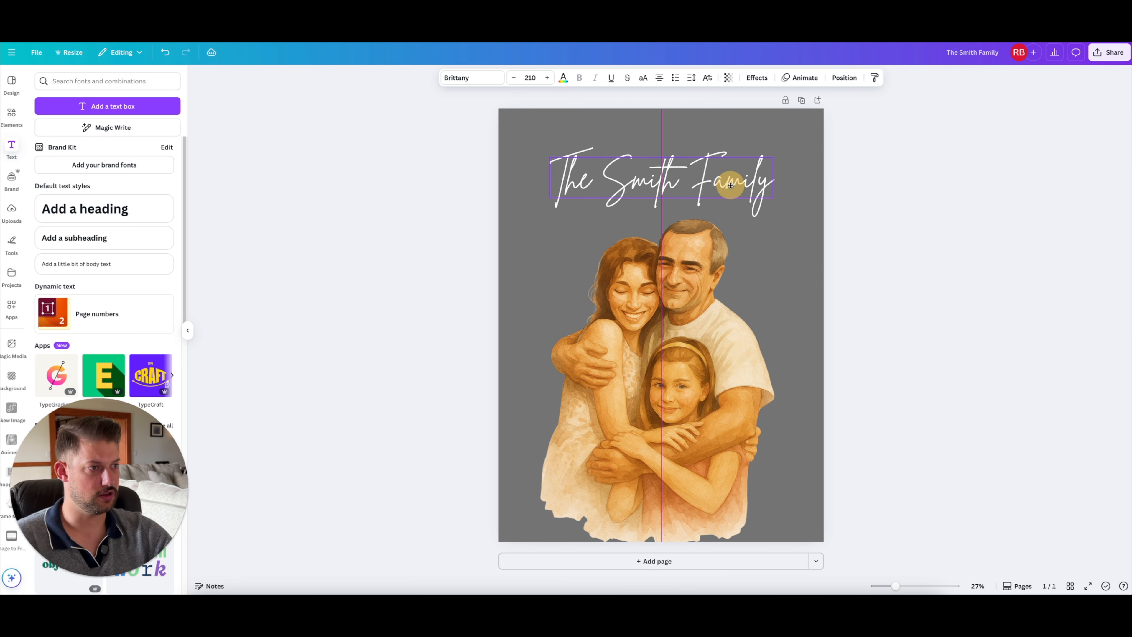
{"action": "left_click", "coordinate": [942, 241]}
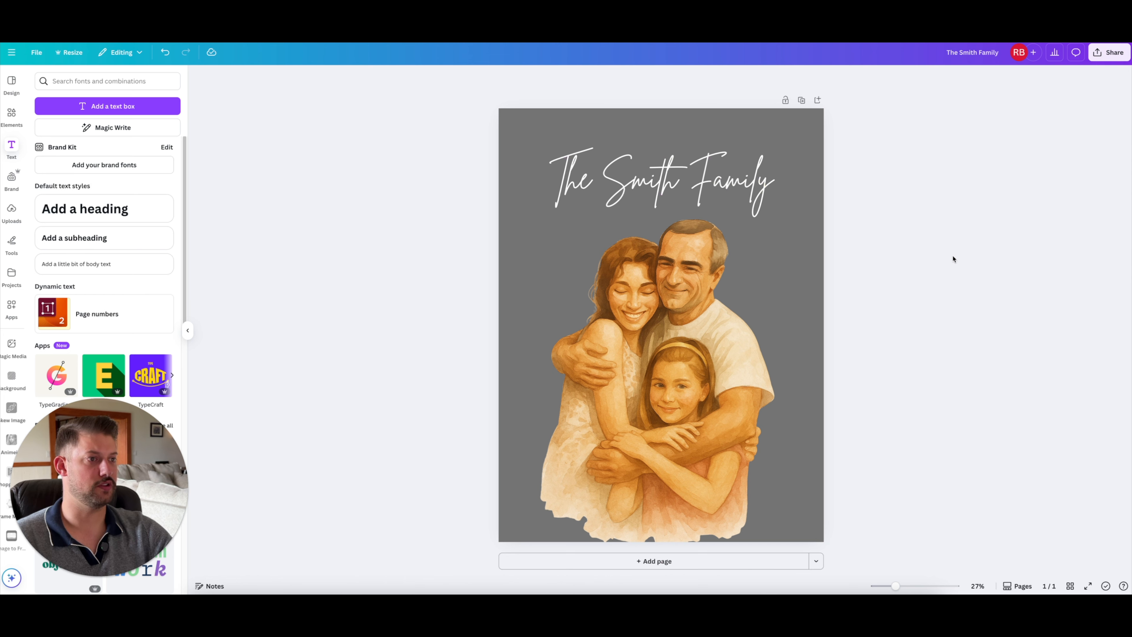
{"action": "left_click", "coordinate": [739, 150]}
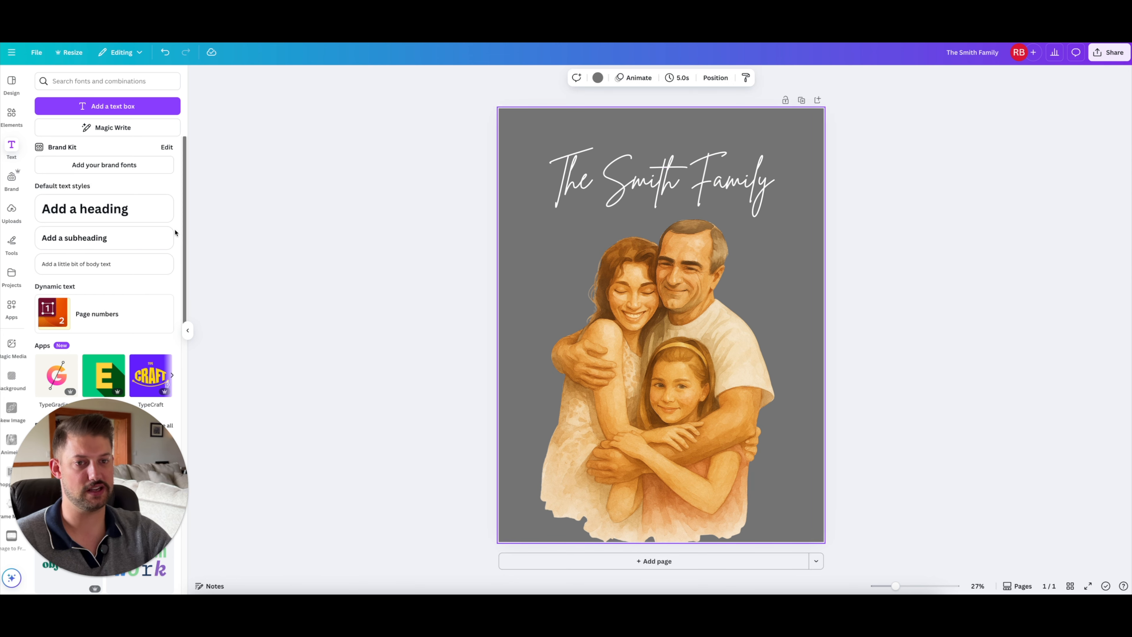
{"action": "left_click", "coordinate": [215, 322]}
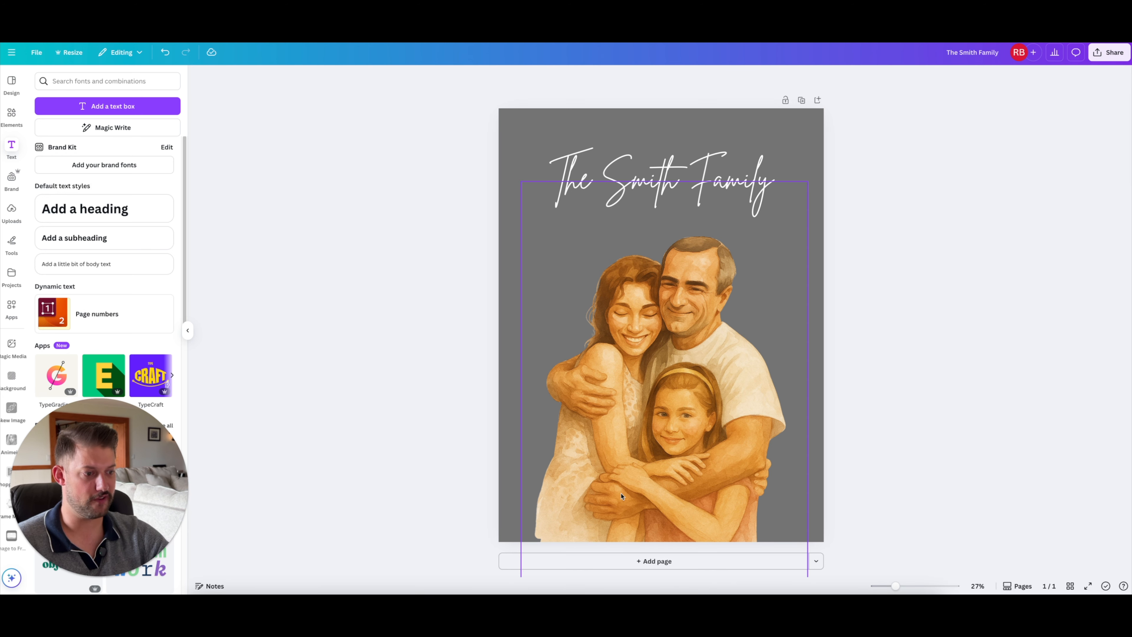
- Copy the hex code #737373 from the page's background colour
{"action": "left_click", "coordinate": [773, 122]}
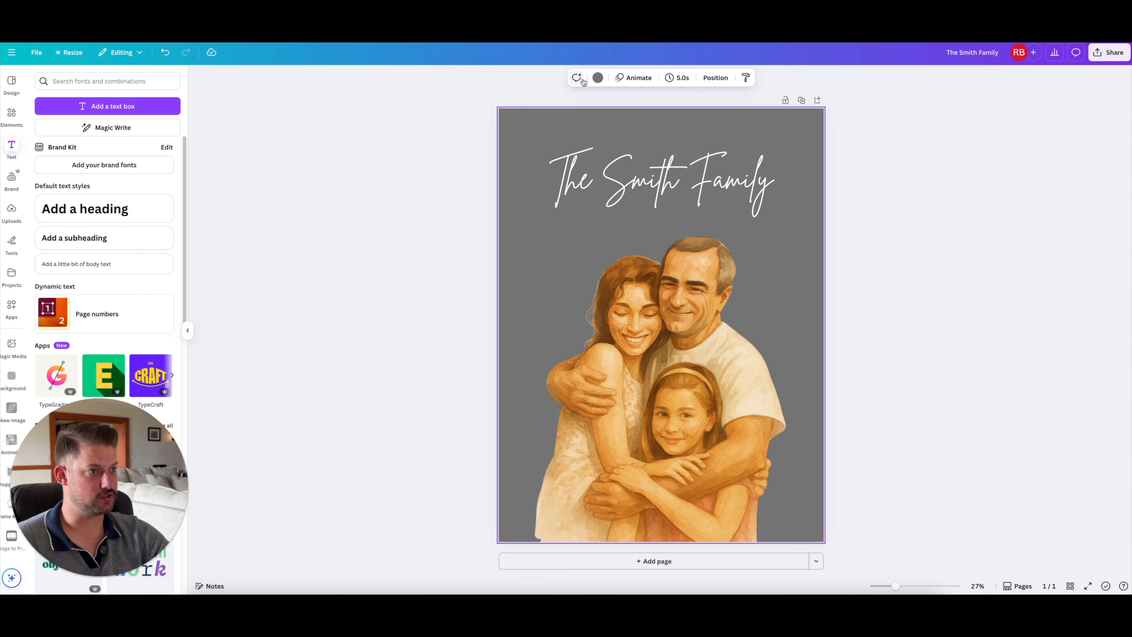
{"action": "left_click", "coordinate": [598, 78]}
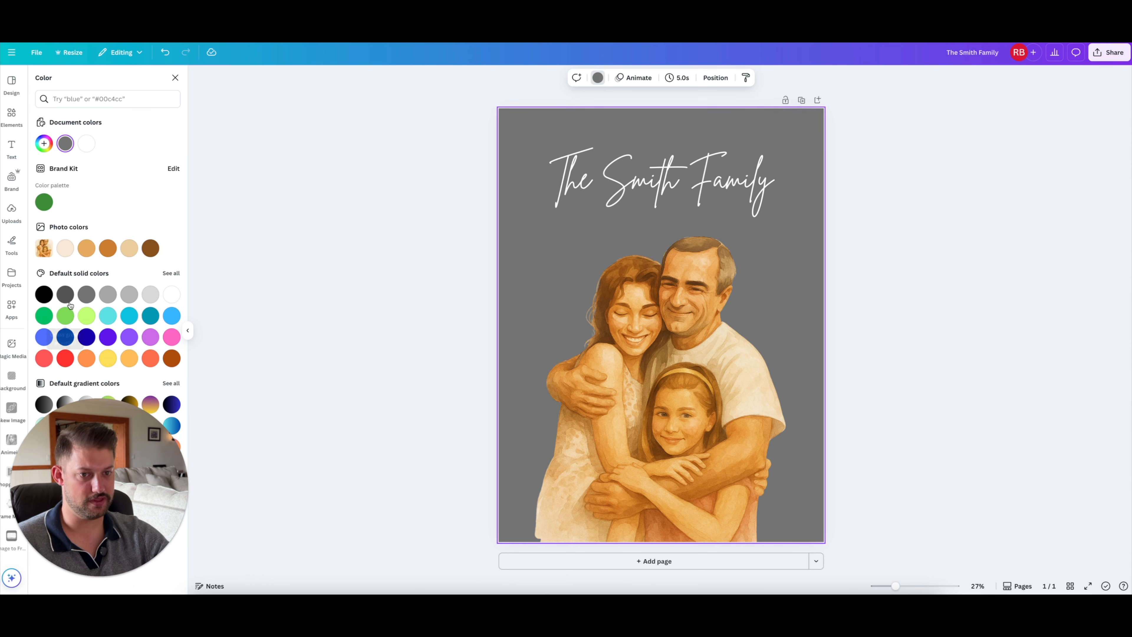
{"action": "mouse_move", "coordinate": [65, 145]}
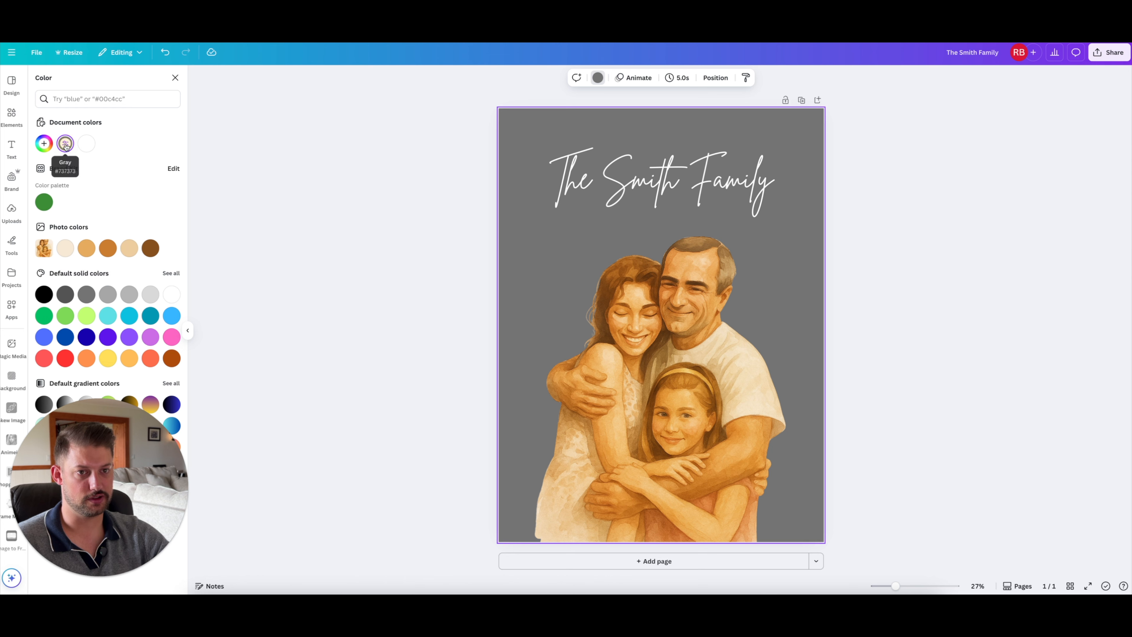
{"action": "left_click", "coordinate": [65, 144]}
{"action": "left_click", "coordinate": [82, 254]}
{"action": "key", "text": "ctrl+c"}
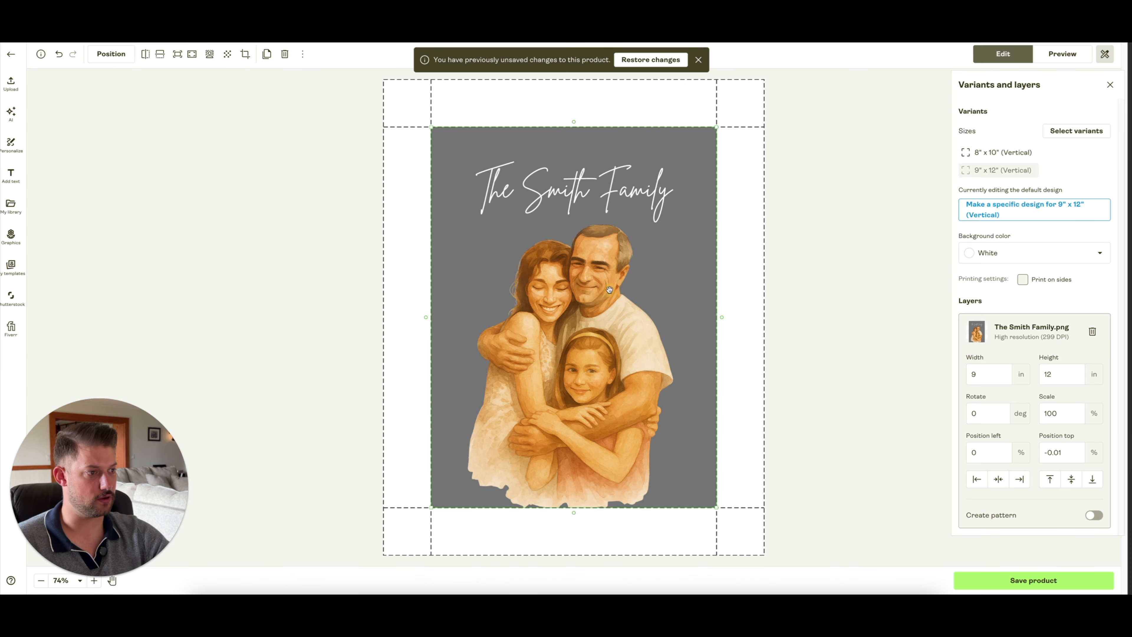
- In the canvas product editor, delete the existing portrait layer and set the background color to 737373
{"action": "left_click", "coordinate": [1088, 331]}
{"action": "left_click", "coordinate": [964, 258]}
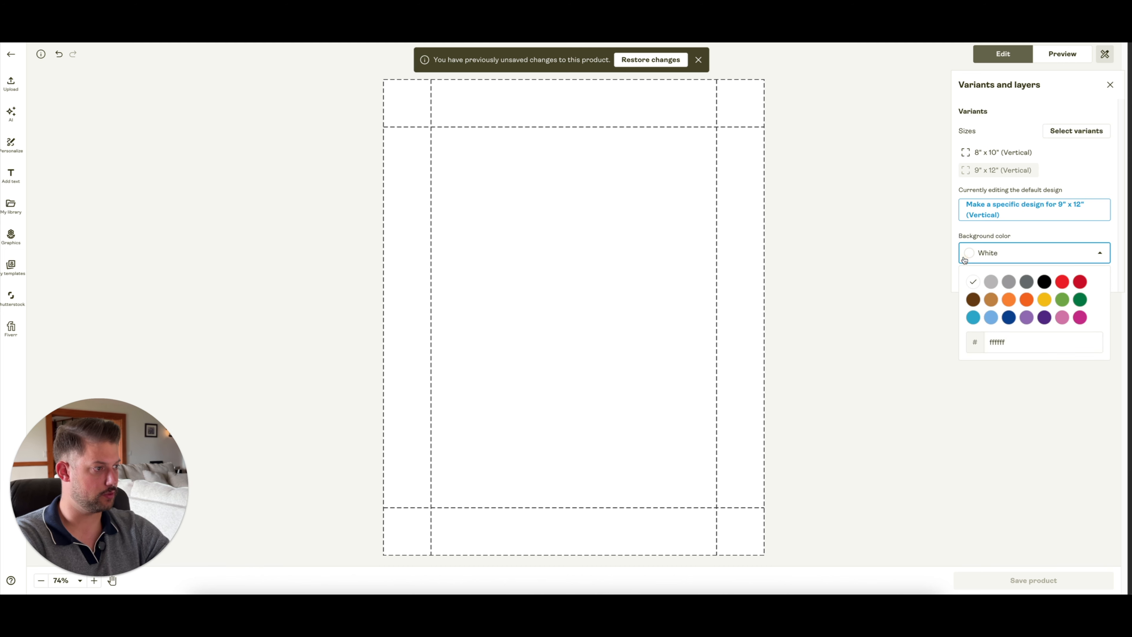
{"action": "double_click", "coordinate": [1008, 343]}
{"action": "key", "text": "ctrl+v"}
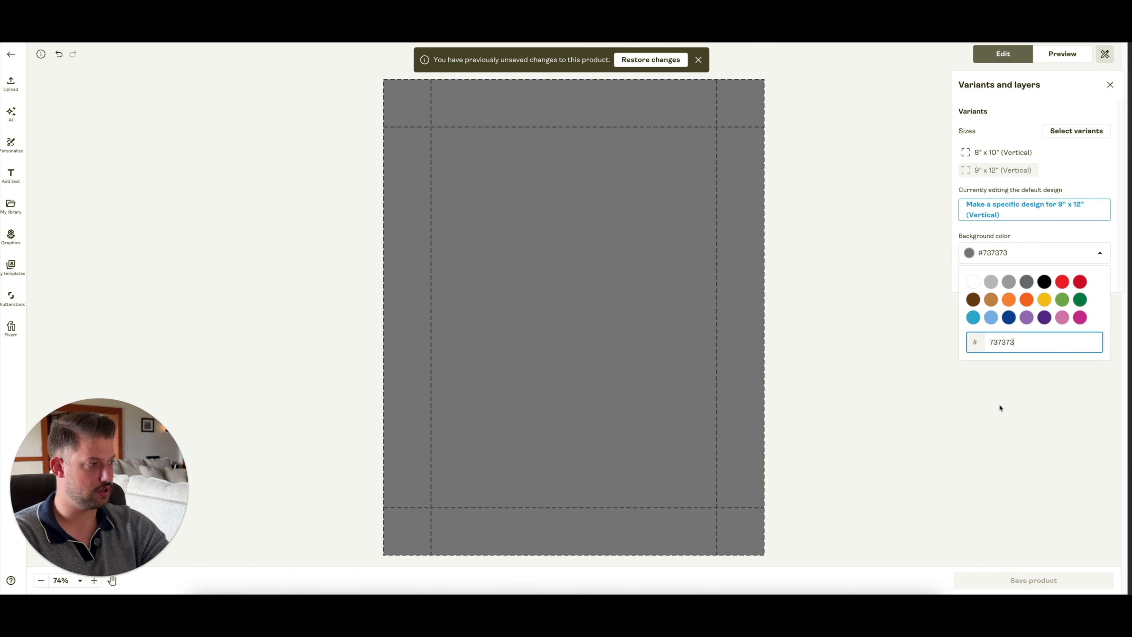
{"action": "left_click", "coordinate": [998, 406]}
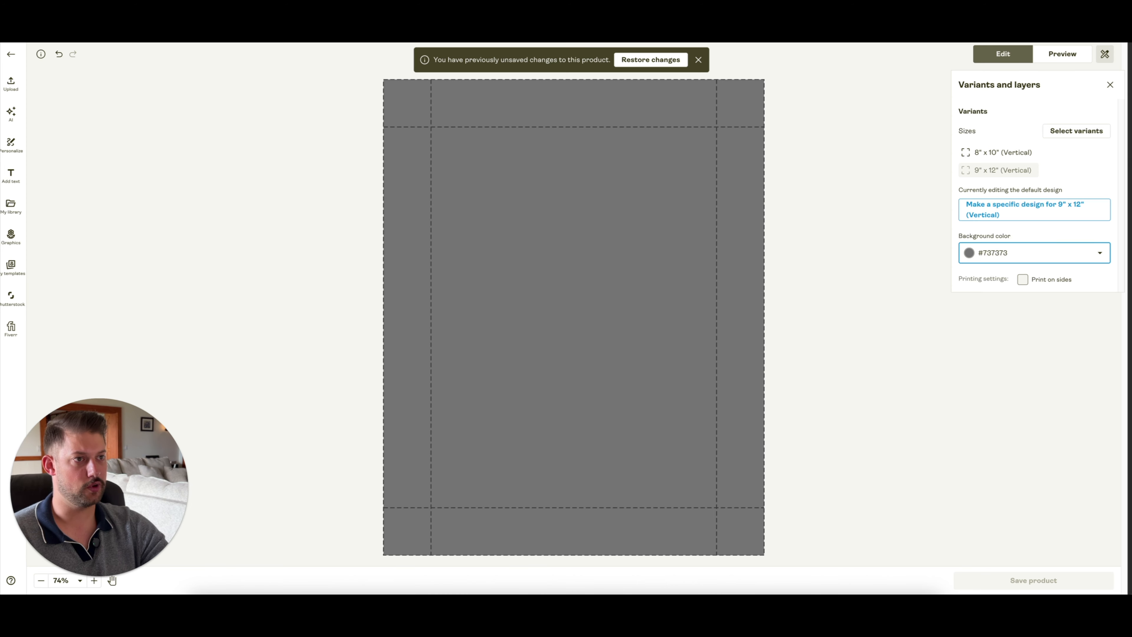
- Switch to Canva and download the titled family portrait design as a PNG
{"action": "key", "text": "ctrl+Tab"}
{"action": "left_click", "coordinate": [760, 121]}
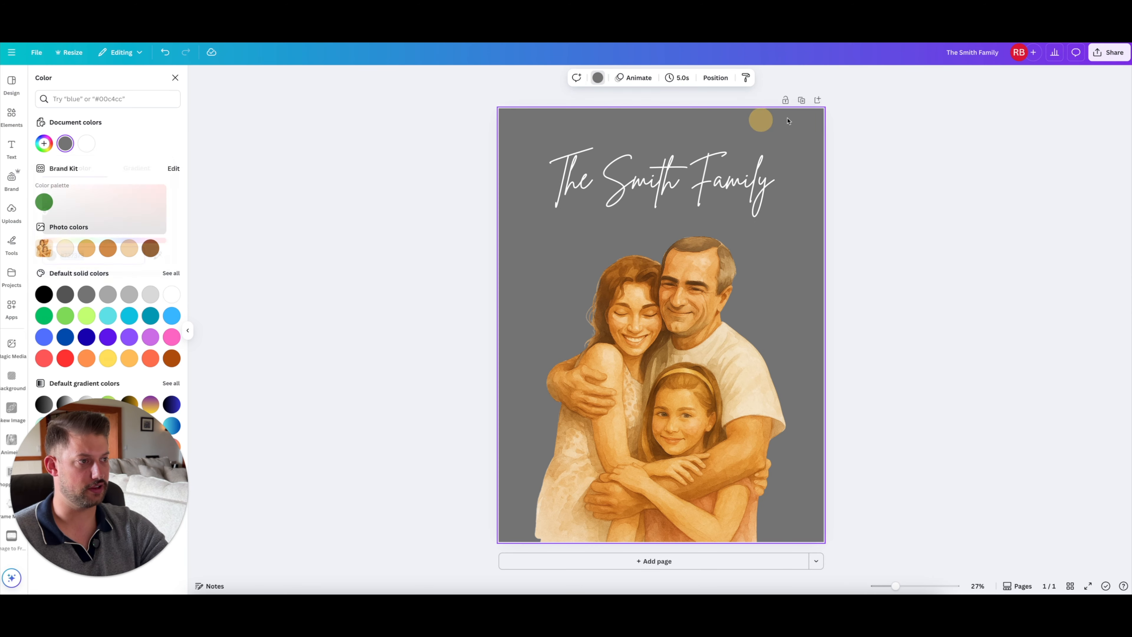
{"action": "left_click", "coordinate": [1115, 53]}
{"action": "left_click", "coordinate": [973, 235]}
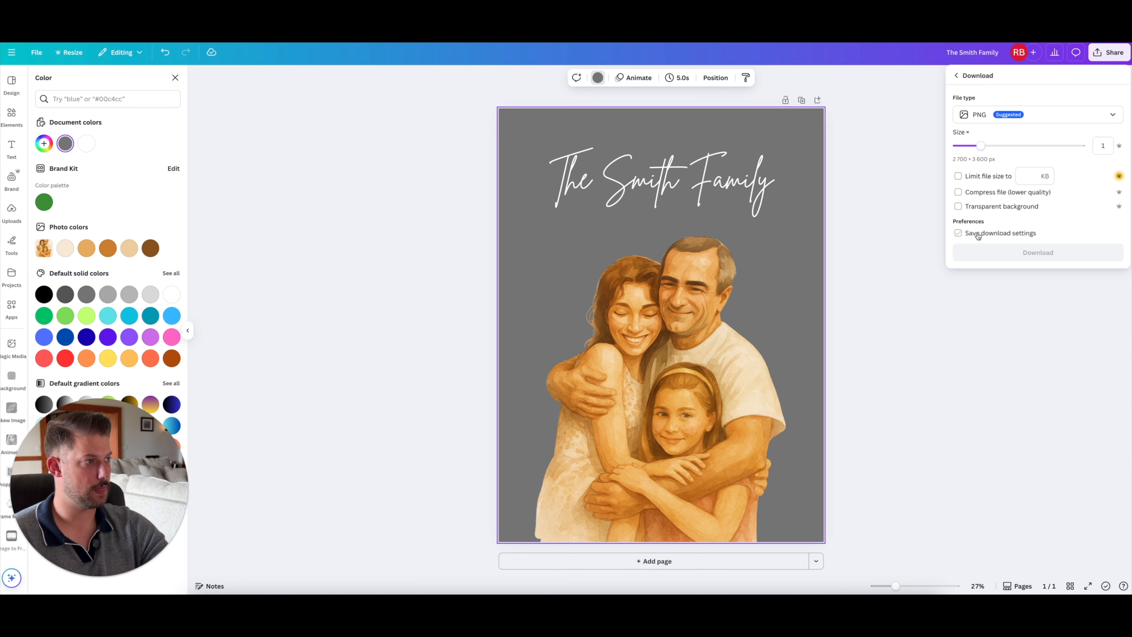
{"action": "left_click", "coordinate": [987, 250]}
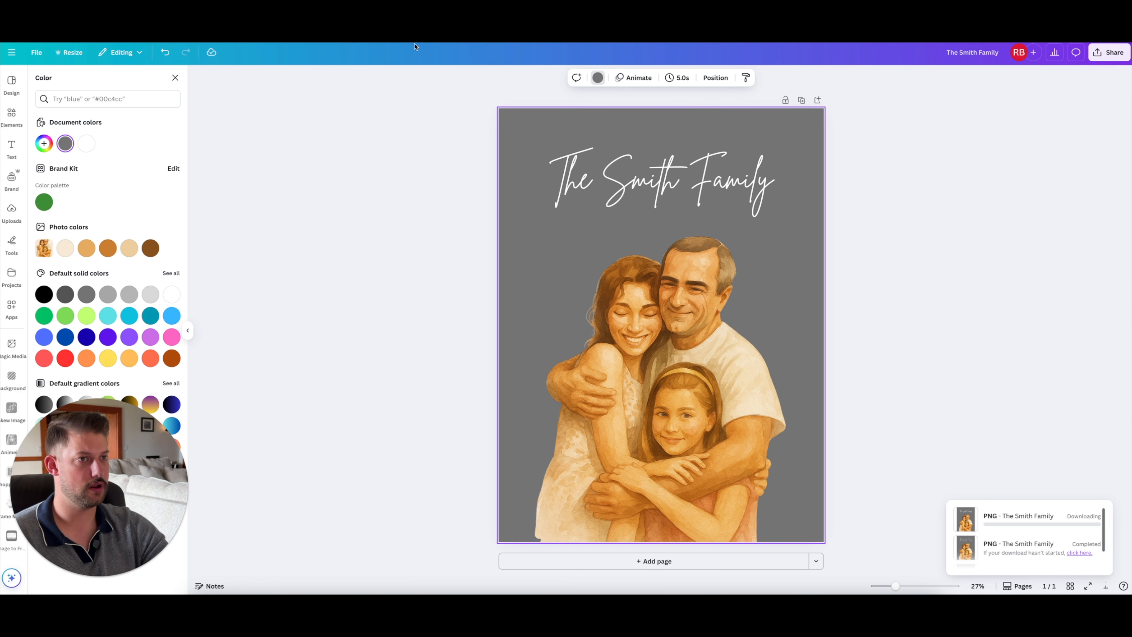
- Back in the canvas product editor, add the downloaded family portrait PNG so it fills the 9 x 12 in front area
{"action": "key", "text": "ctrl+shift+Tab"}
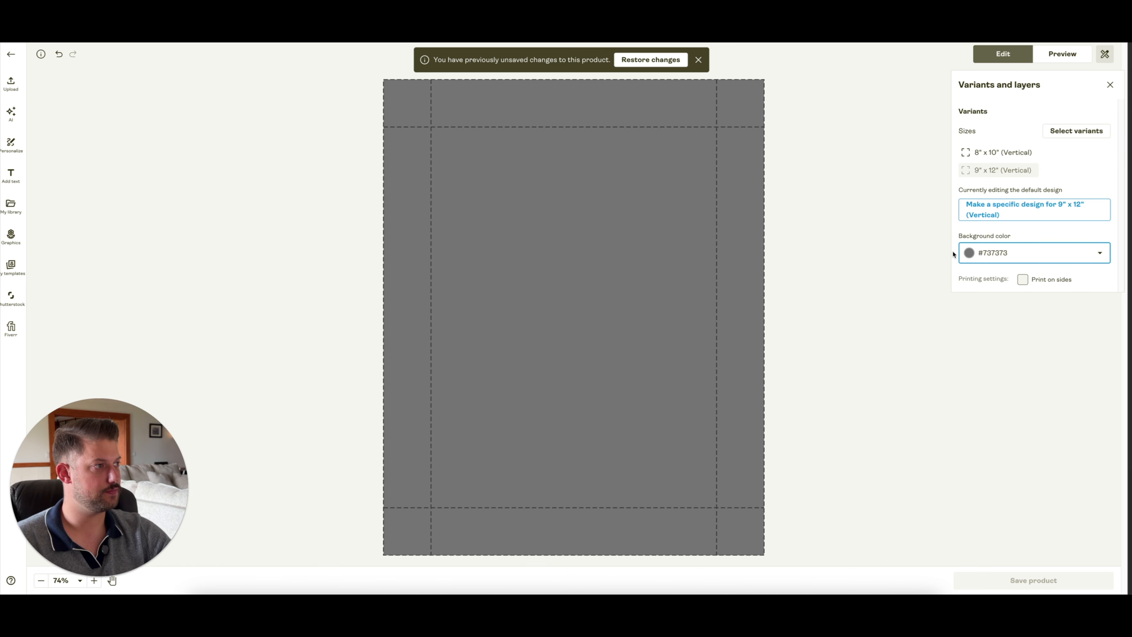
{"action": "left_click_drag", "start_coordinate": [1051, 49], "coordinate": [650, 290]}
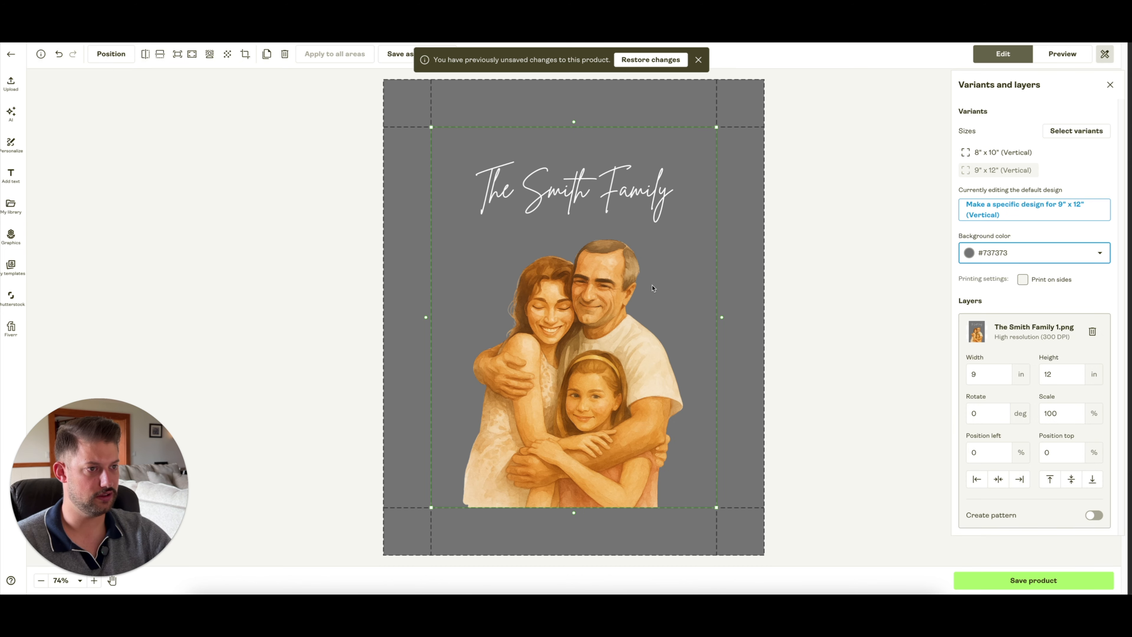
{"action": "left_click", "coordinate": [918, 241]}
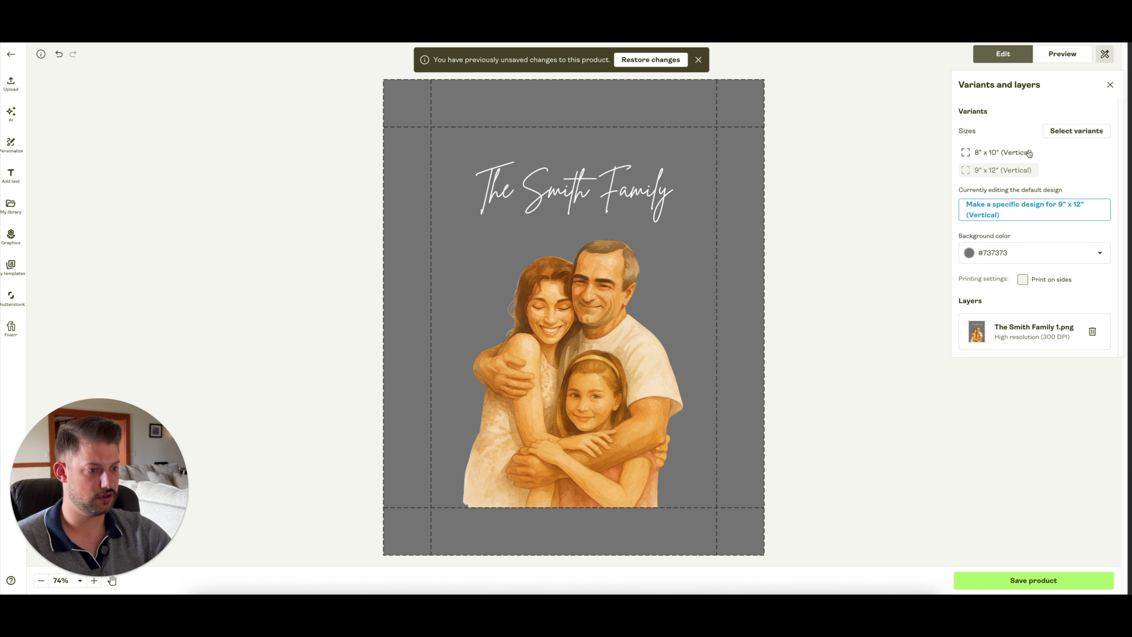
- Preview the canvas product and examine its front, side and room context mockups
{"action": "left_click", "coordinate": [1062, 55]}
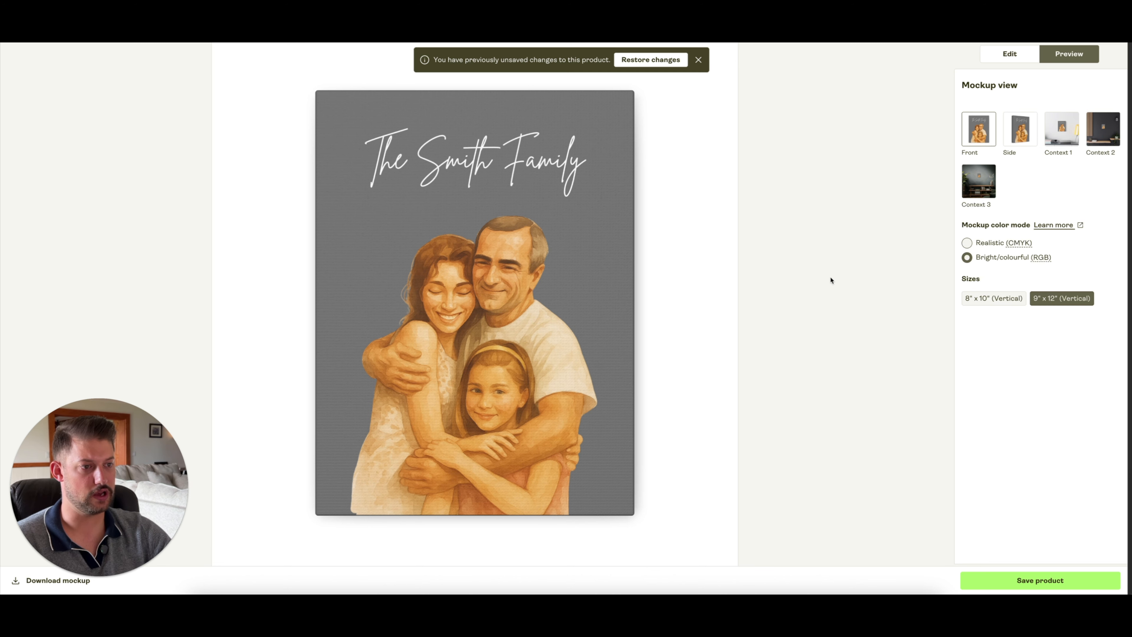
{"action": "left_click", "coordinate": [1020, 133]}
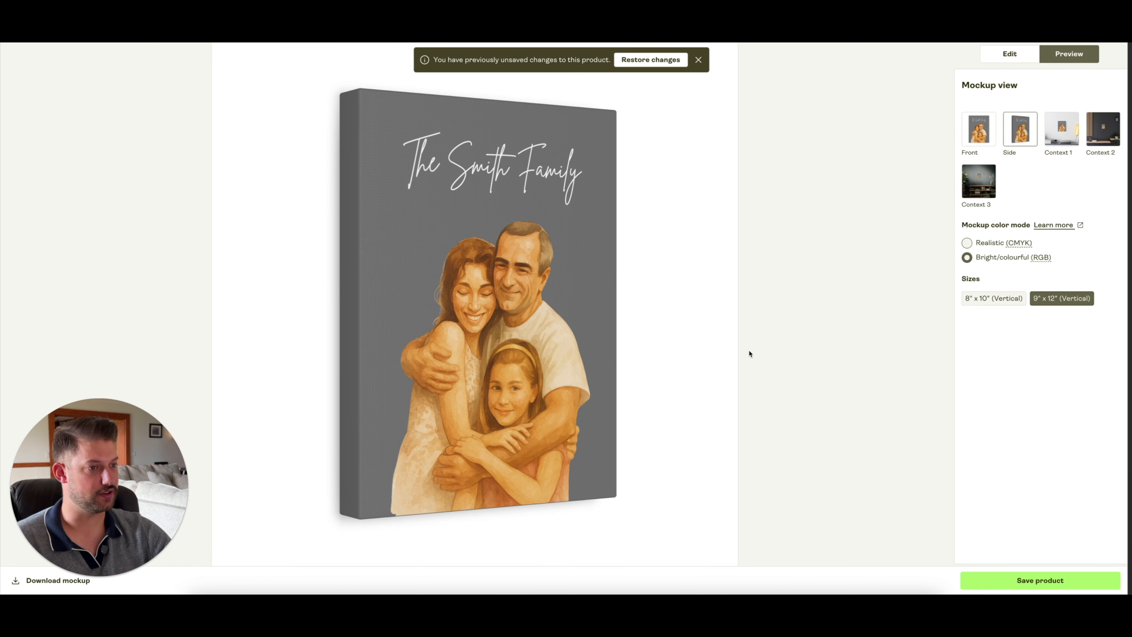
{"action": "left_click", "coordinate": [1061, 130]}
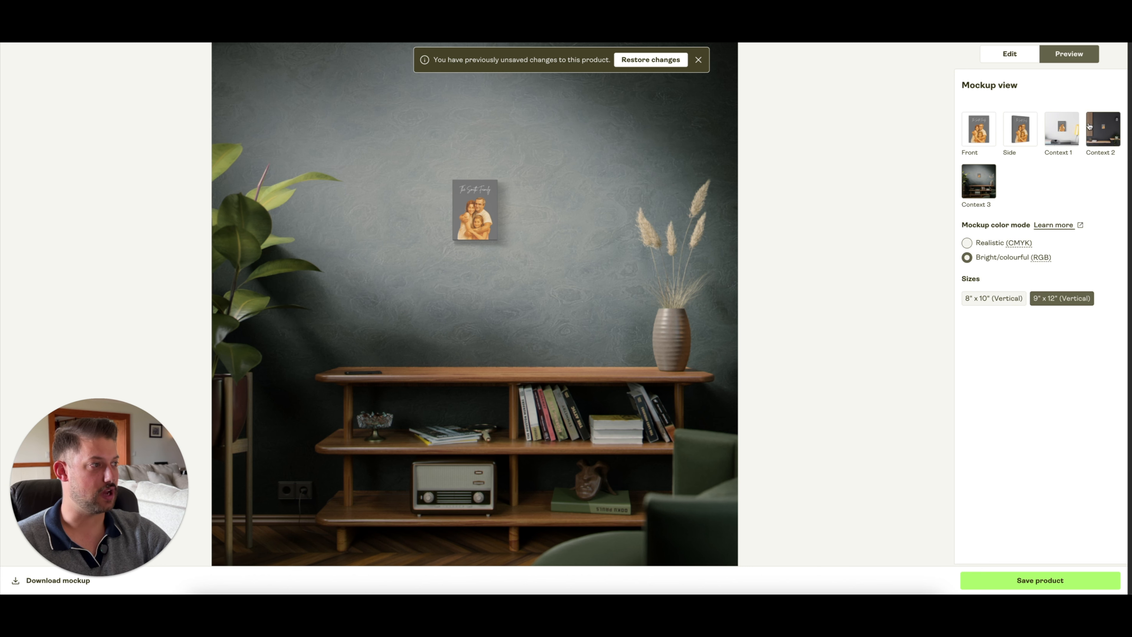
{"action": "left_click", "coordinate": [1061, 129]}
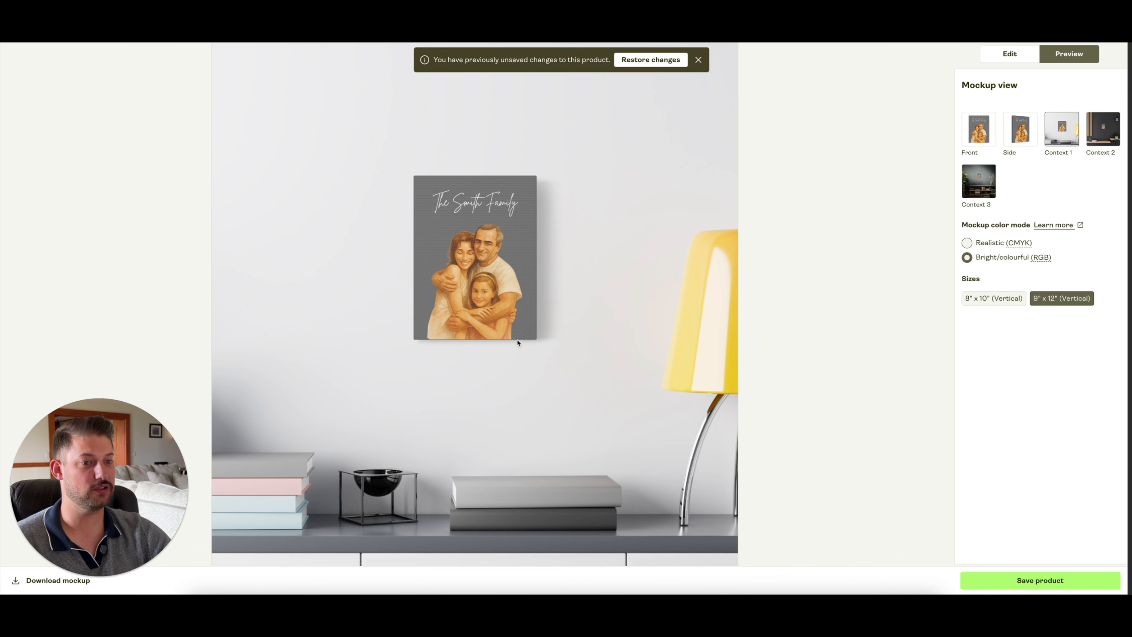
- Download the Context 1, Side and Context 3 mockups of the canvas
{"action": "left_click_drag", "start_coordinate": [108, 514], "coordinate": [162, 166]}
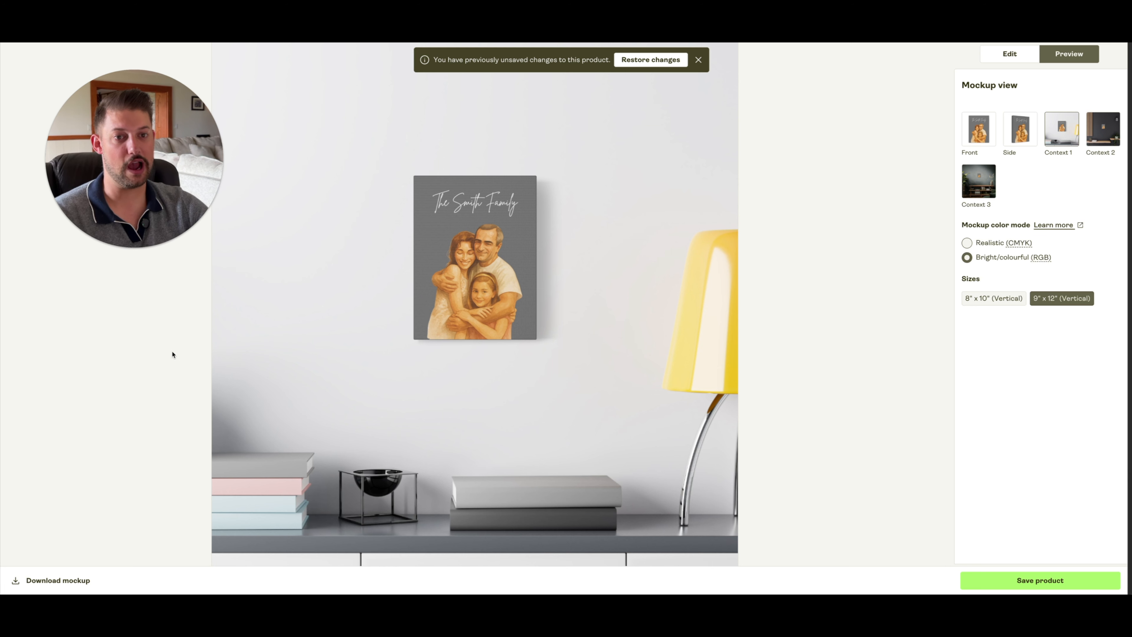
{"action": "left_click", "coordinate": [45, 581]}
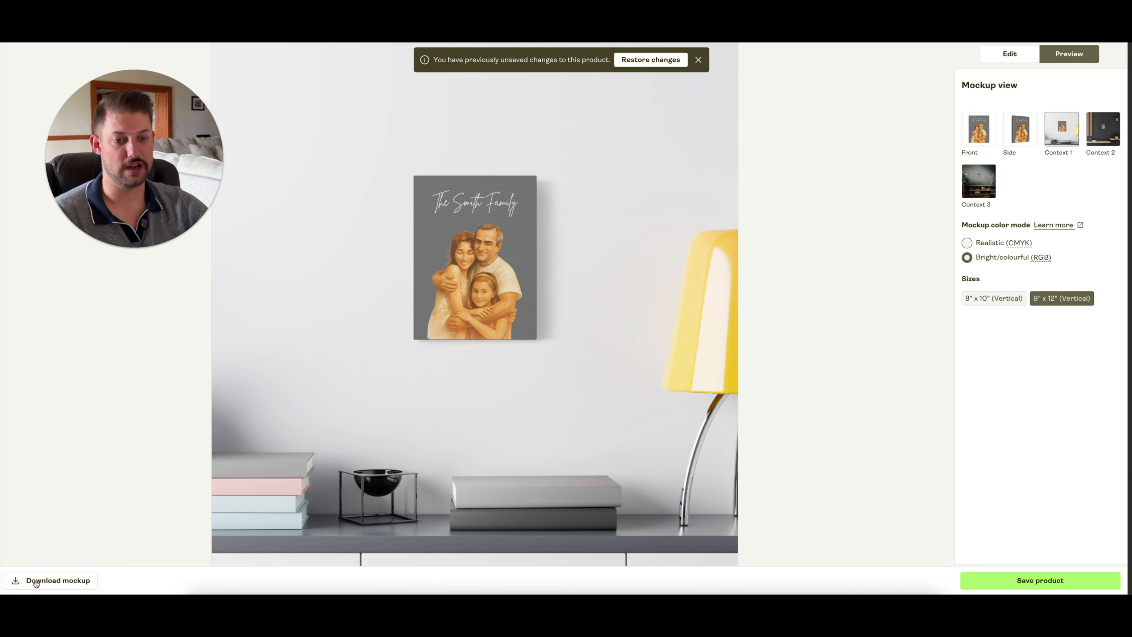
{"action": "left_click", "coordinate": [1018, 139]}
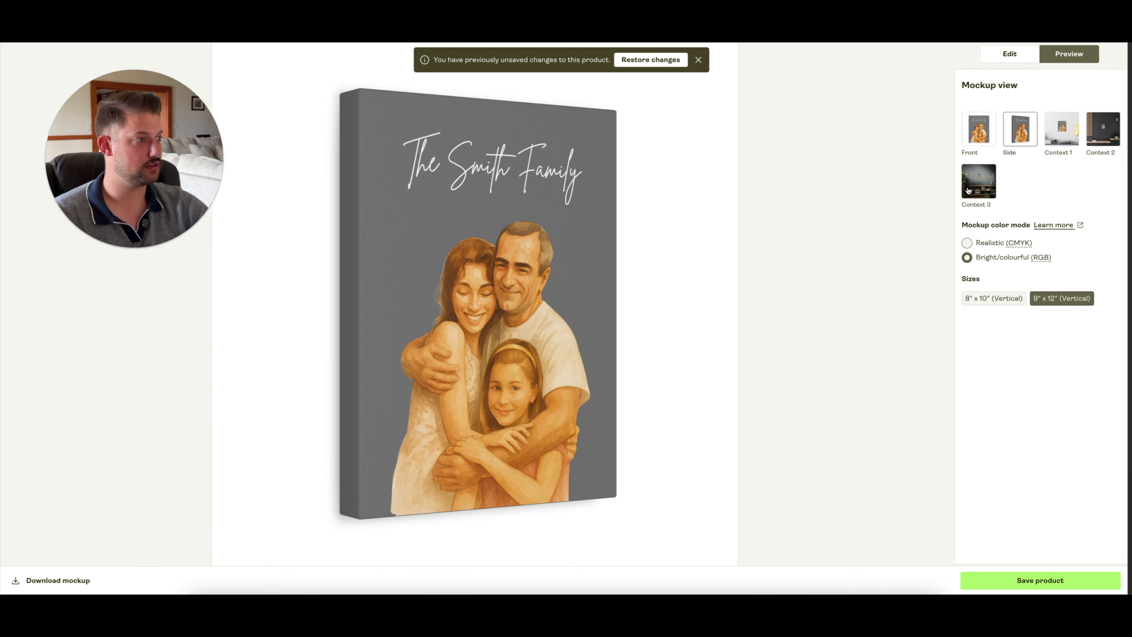
{"action": "left_click", "coordinate": [978, 181]}
{"action": "left_click", "coordinate": [33, 576]}
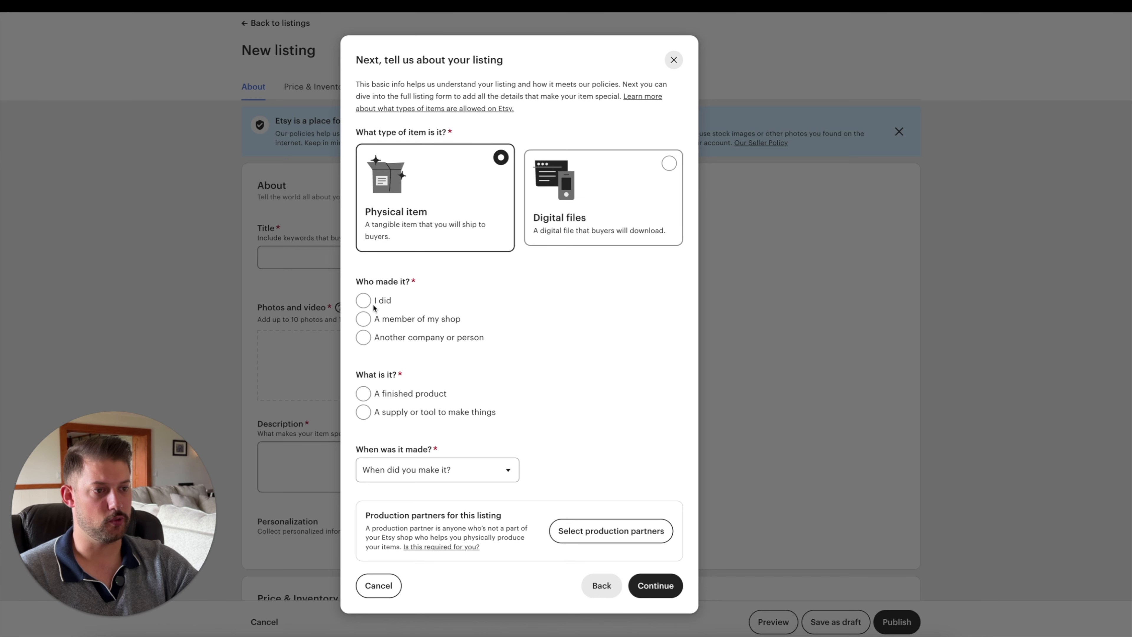
- In the new Etsy listing, specify a finished product made by another company or person and choose when it was made
{"action": "left_click", "coordinate": [365, 344]}
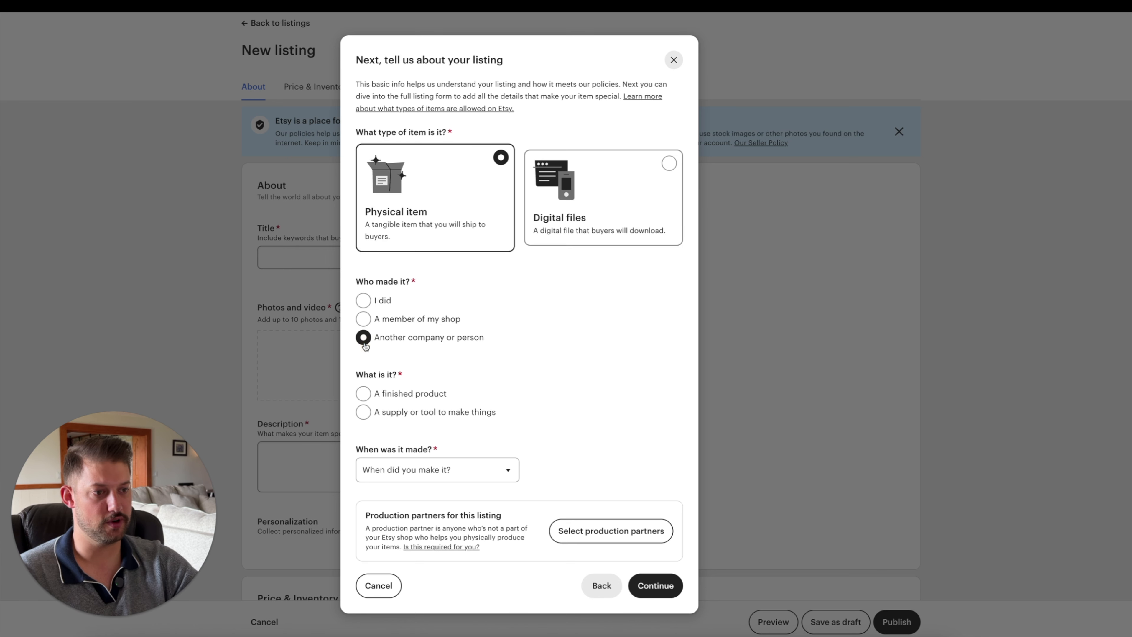
{"action": "left_click", "coordinate": [364, 394]}
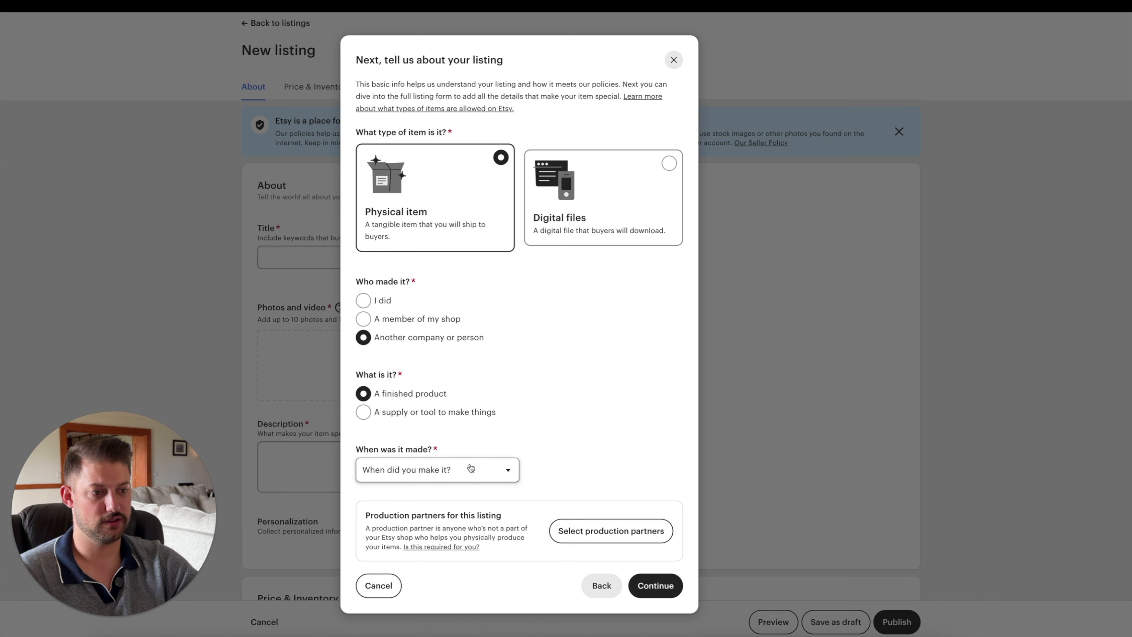
{"action": "left_click", "coordinate": [458, 475]}
{"action": "left_click", "coordinate": [457, 497]}
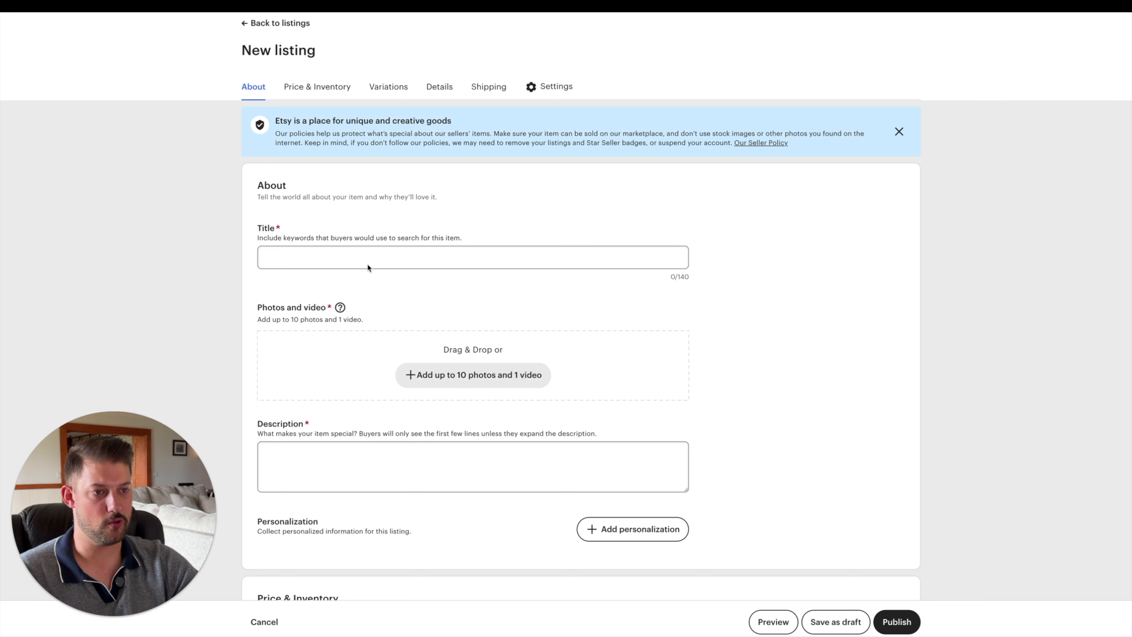
- Add the three canvas mockups to the listing's photos and make the white-wall mockup with the yellow lamp the primary photo
{"action": "scroll", "coordinate": [367, 266], "scroll_direction": "down", "scroll_amount": 3}
{"action": "scroll", "coordinate": [366, 266], "scroll_direction": "up", "scroll_amount": 3}
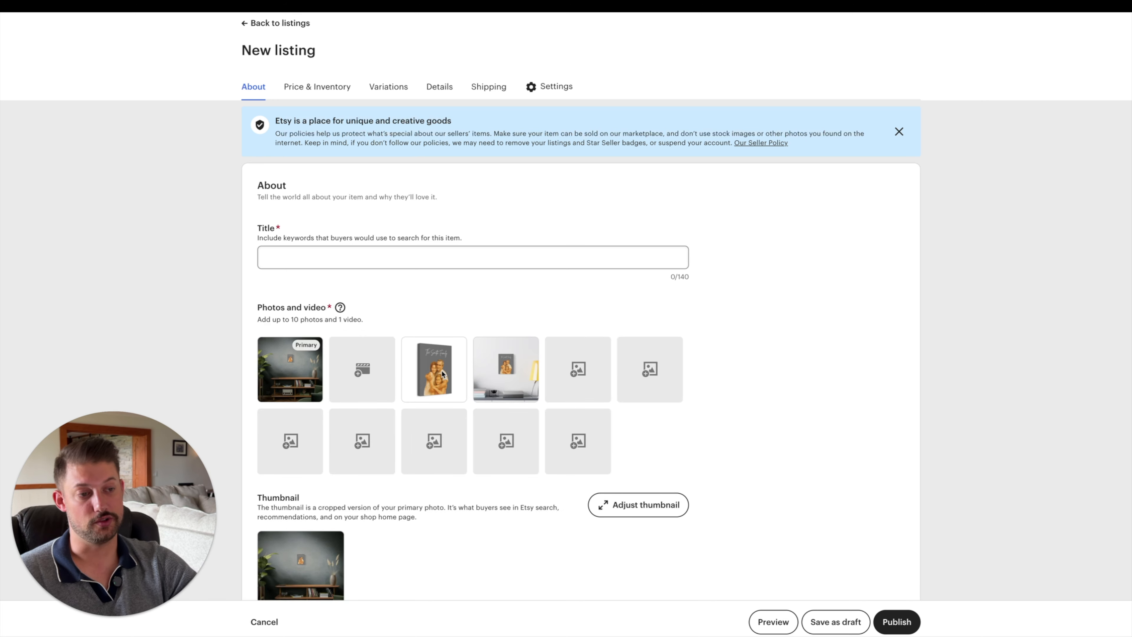
{"action": "left_click", "coordinate": [321, 359]}
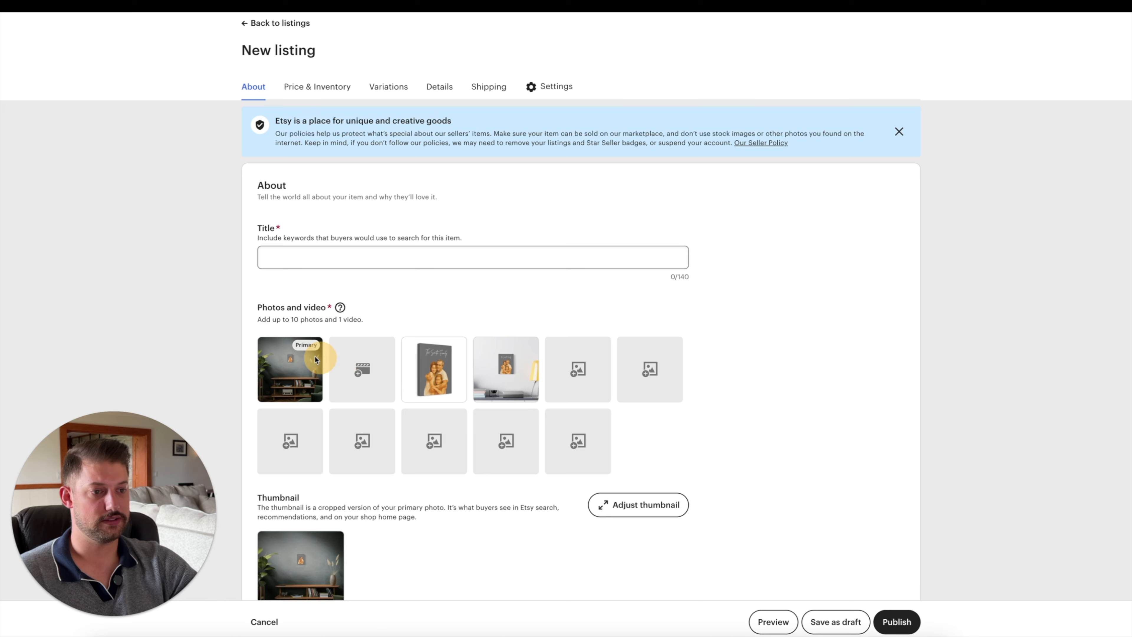
{"action": "left_click_drag", "start_coordinate": [506, 375], "coordinate": [294, 374]}
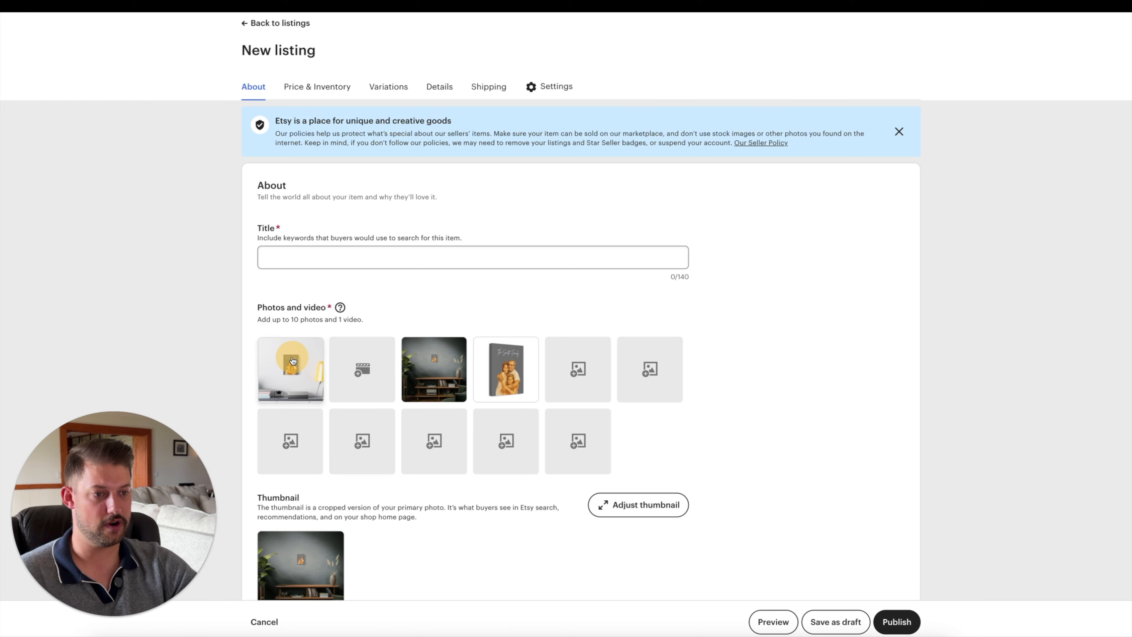
- Adjust the listing thumbnail by zooming in fully and centring the crop on the canvas, and apply it
{"action": "scroll", "coordinate": [376, 425], "scroll_direction": "down", "scroll_amount": 5}
{"action": "left_click", "coordinate": [623, 256]}
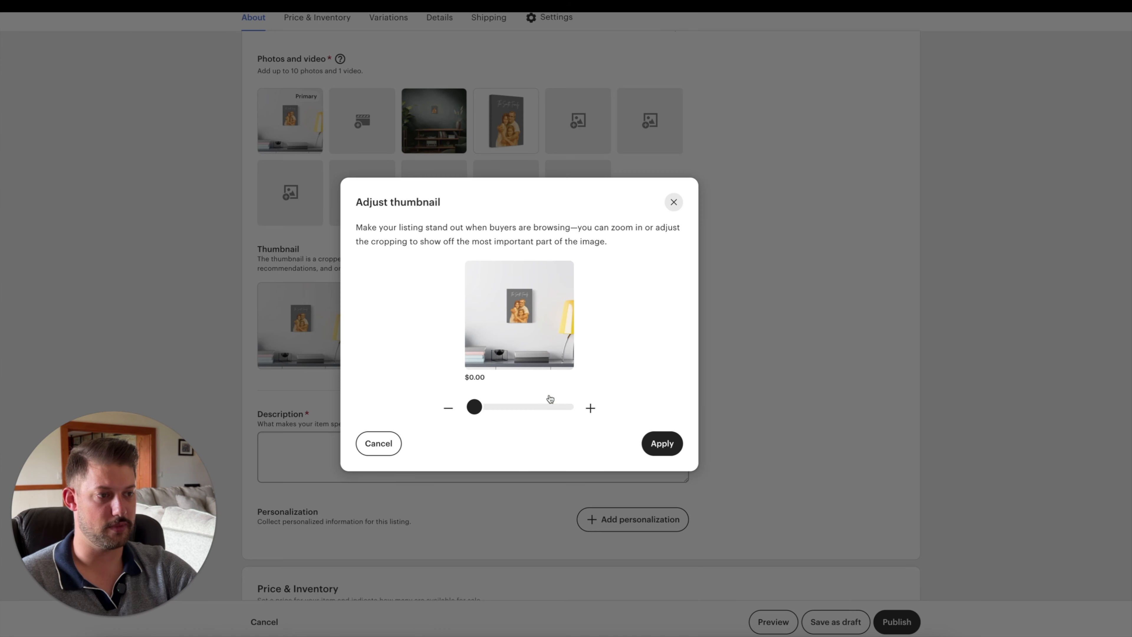
{"action": "left_click_drag", "start_coordinate": [483, 408], "coordinate": [557, 407]}
{"action": "mouse_move", "coordinate": [512, 313]}
{"action": "left_mouse_down"}
{"action": "mouse_move", "coordinate": [512, 347]}
{"action": "mouse_move", "coordinate": [510, 331]}
{"action": "left_mouse_up"}
{"action": "left_click_drag", "start_coordinate": [565, 406], "coordinate": [580, 404]}
{"action": "left_click_drag", "start_coordinate": [529, 346], "coordinate": [530, 346]}
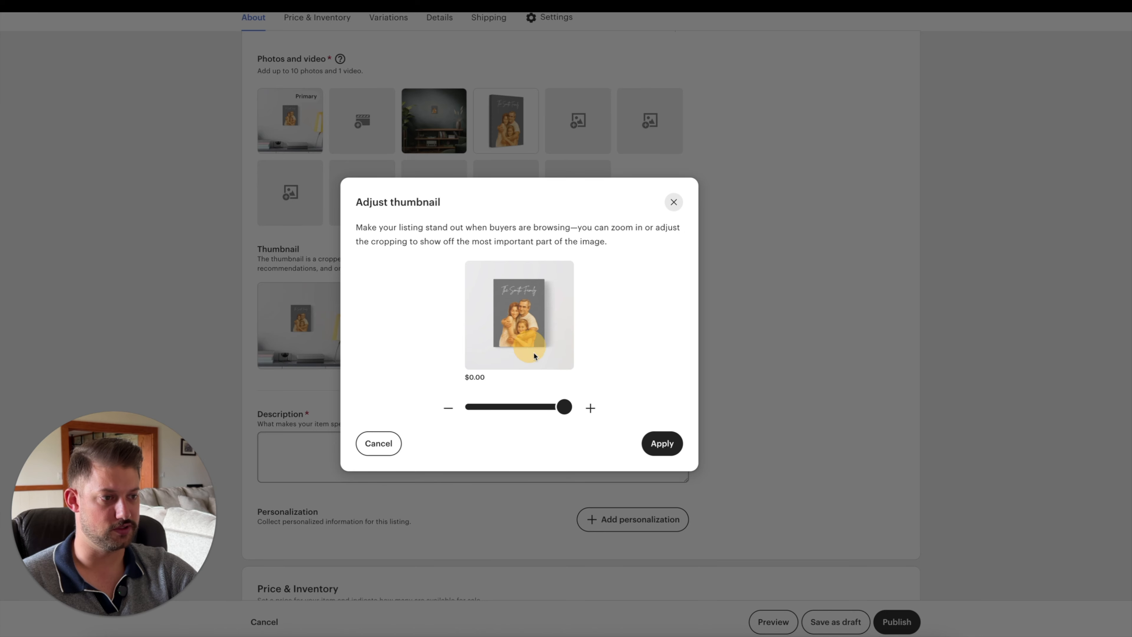
{"action": "left_click", "coordinate": [662, 443]}
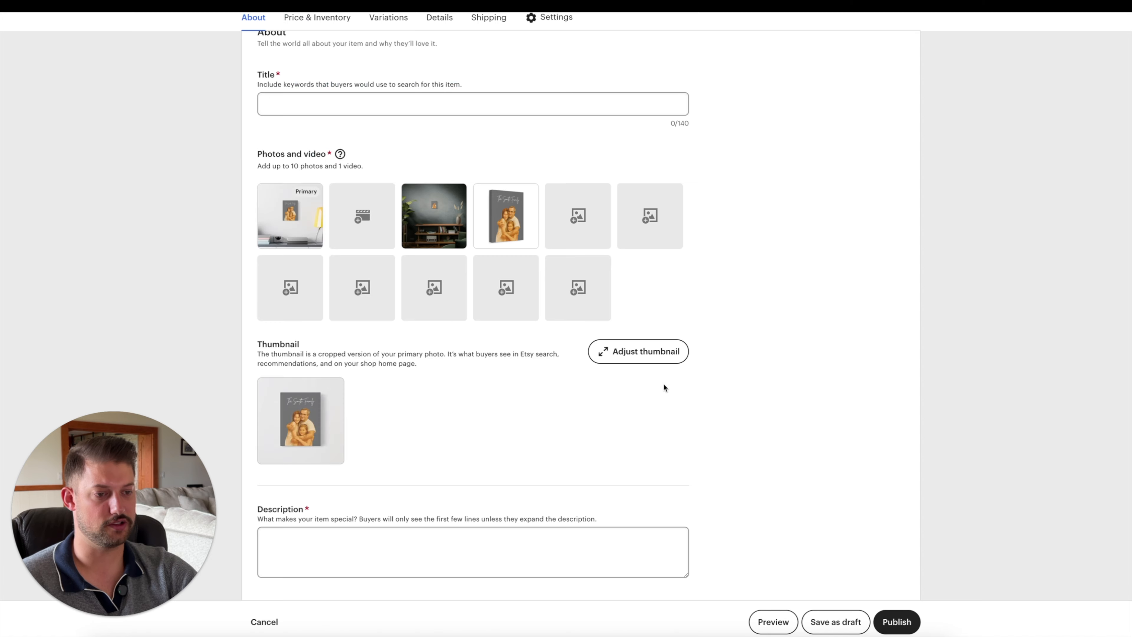
- Begin the listing title with "Custom Family Photo Wall Art,"
{"action": "scroll", "coordinate": [654, 379], "scroll_direction": "up", "scroll_amount": 2}
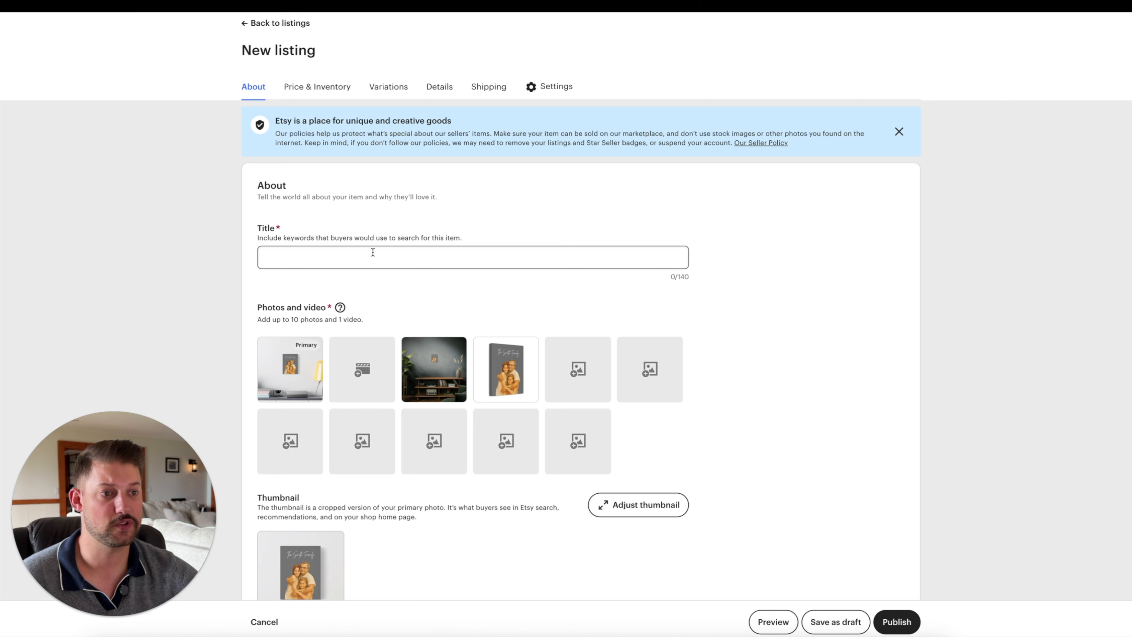
{"action": "scroll", "coordinate": [338, 264], "scroll_direction": "down", "scroll_amount": 1}
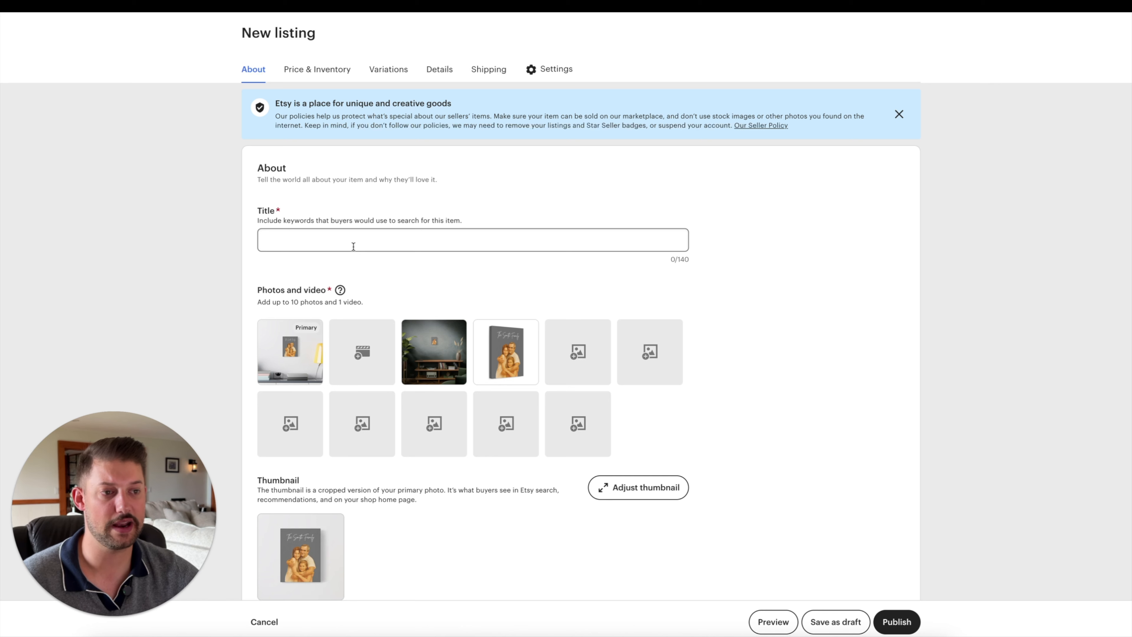
{"action": "left_click", "coordinate": [353, 246]}
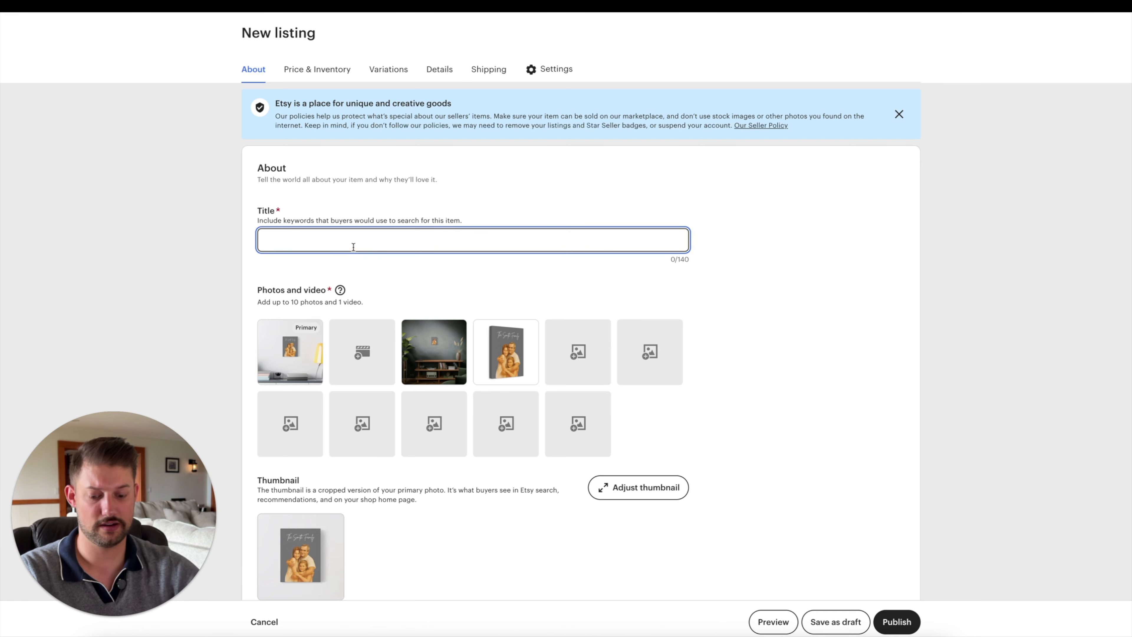
{"action": "type", "text": "Custom "}
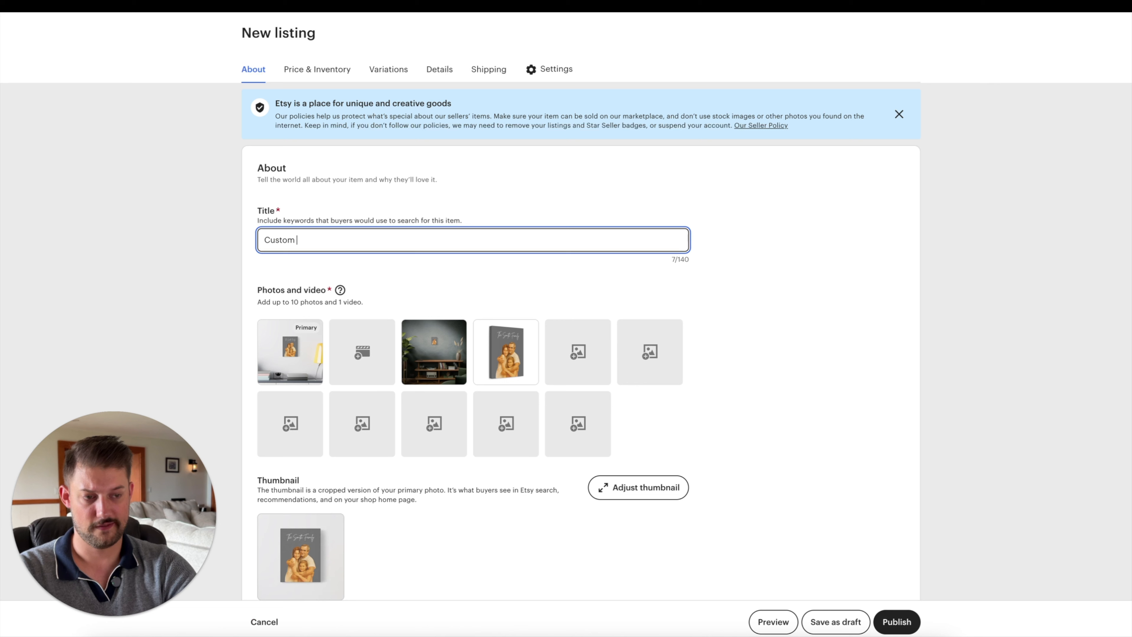
{"action": "type", "text": "Family Ph"}
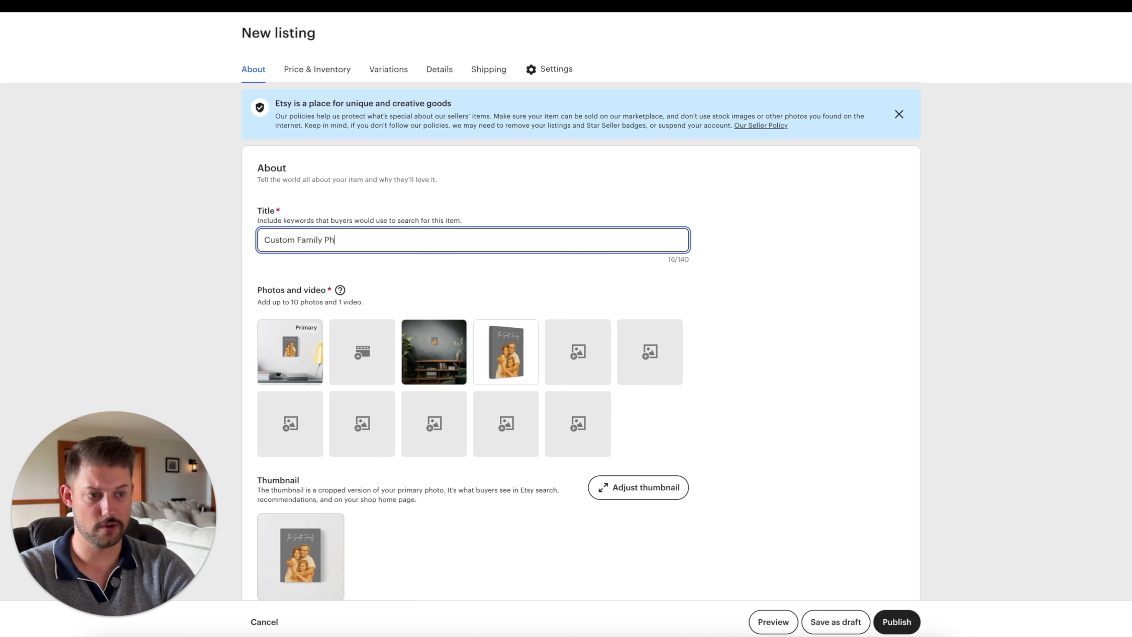
{"action": "type", "text": "oto Wall Art."}
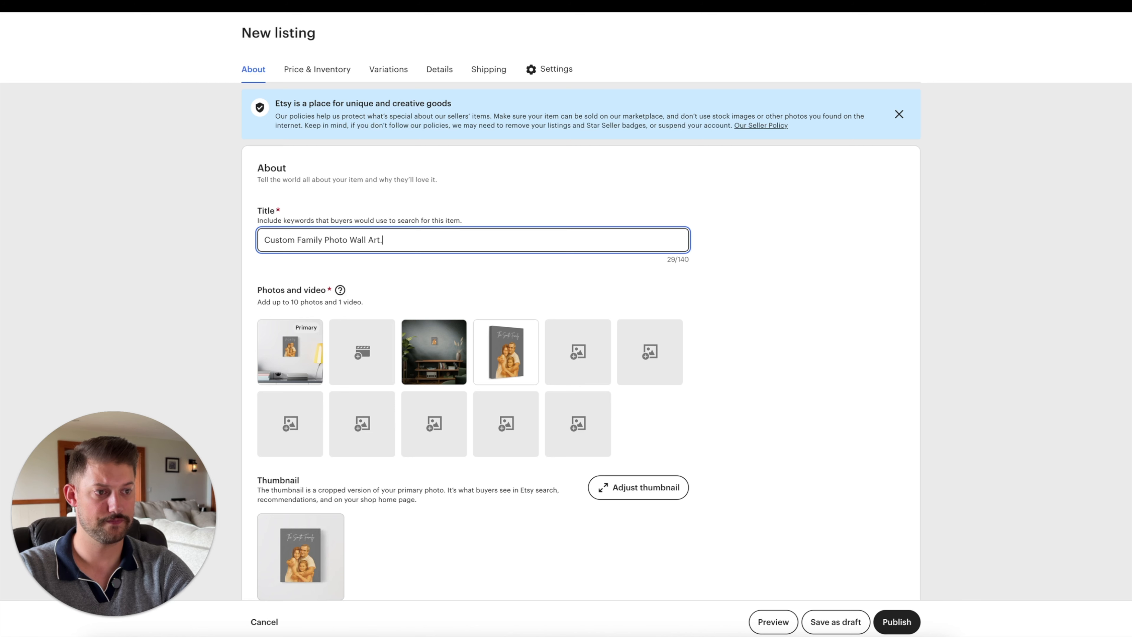
{"action": "key", "text": "BackSpace"}
{"action": "type", "text": ", "}
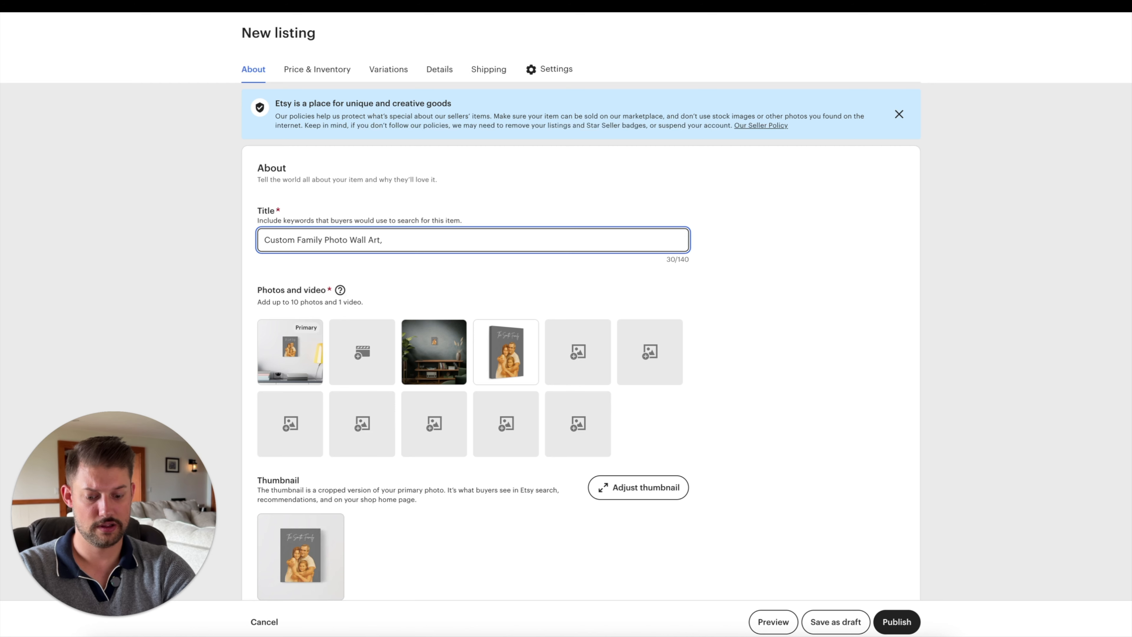
- Continue the listing title with "Canvas Watercolor Family Portrait"
{"action": "type", "text": "Canvas"}
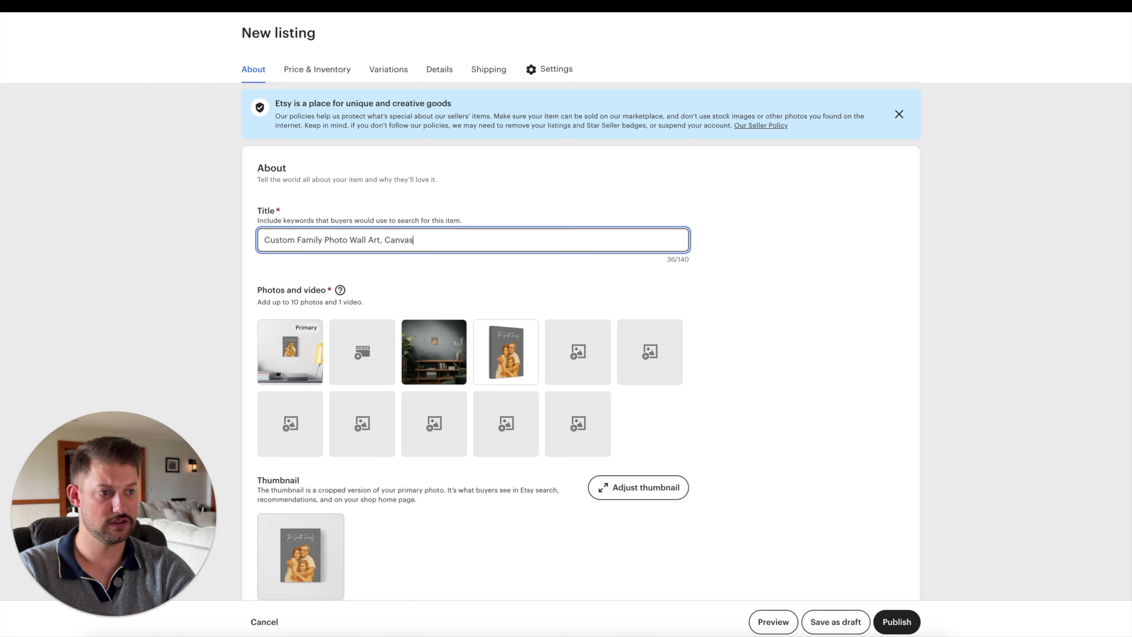
{"action": "type", "text": " Waterv"}
{"action": "key", "text": "BackSpace"}
{"action": "type", "text": "col"}
{"action": "type", "text": "or "}
{"action": "type", "text": "Family P"}
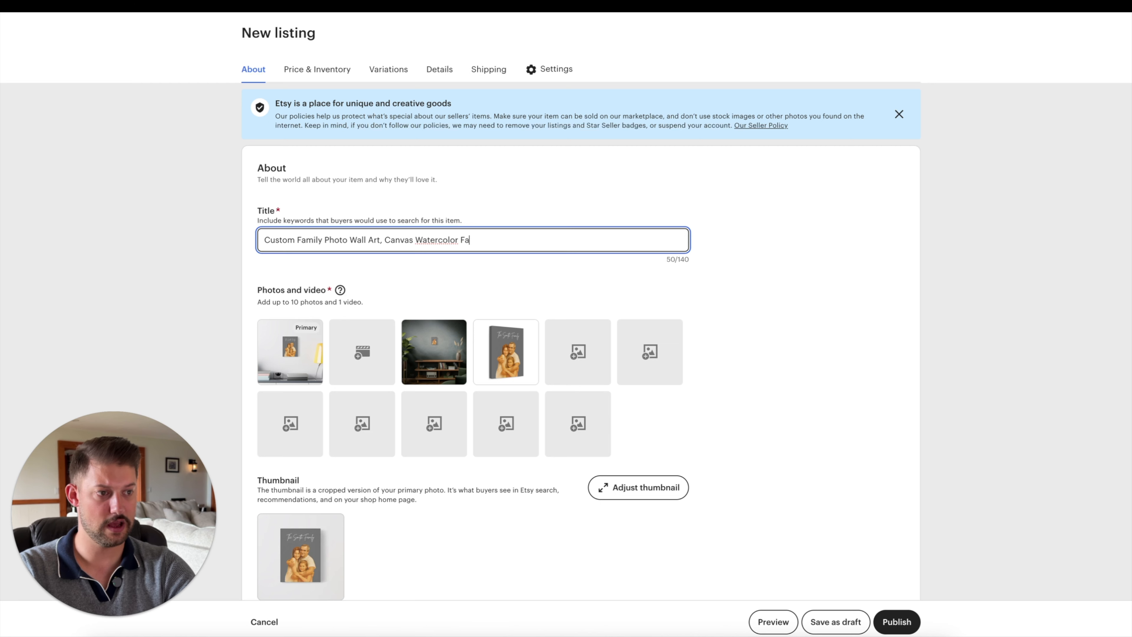
{"action": "type", "text": "ort"}
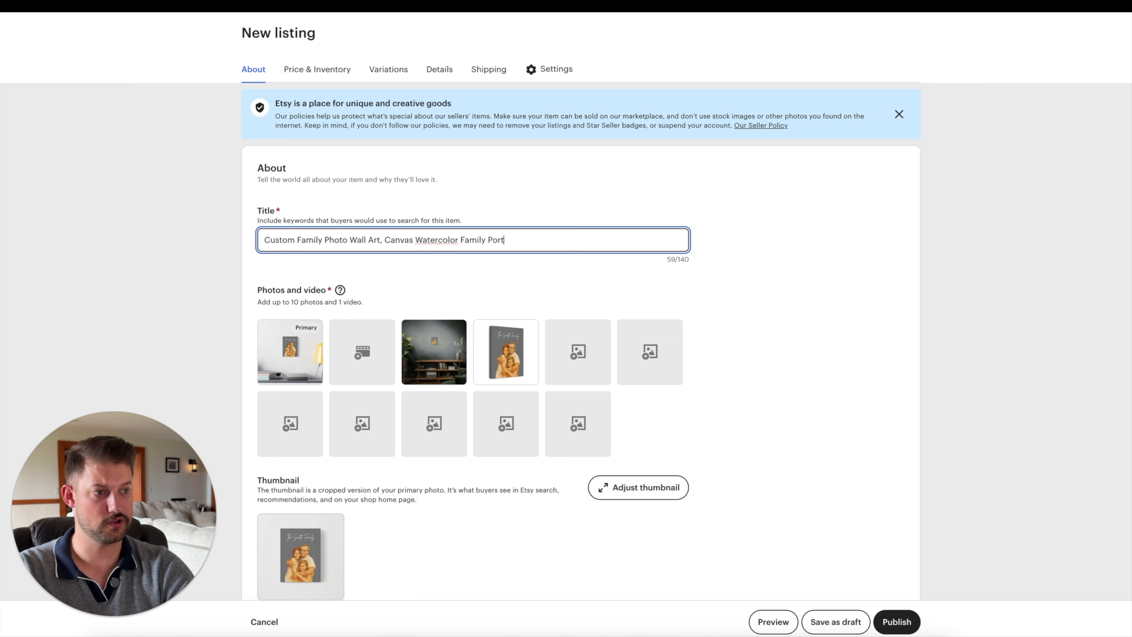
{"action": "type", "text": "rait"}
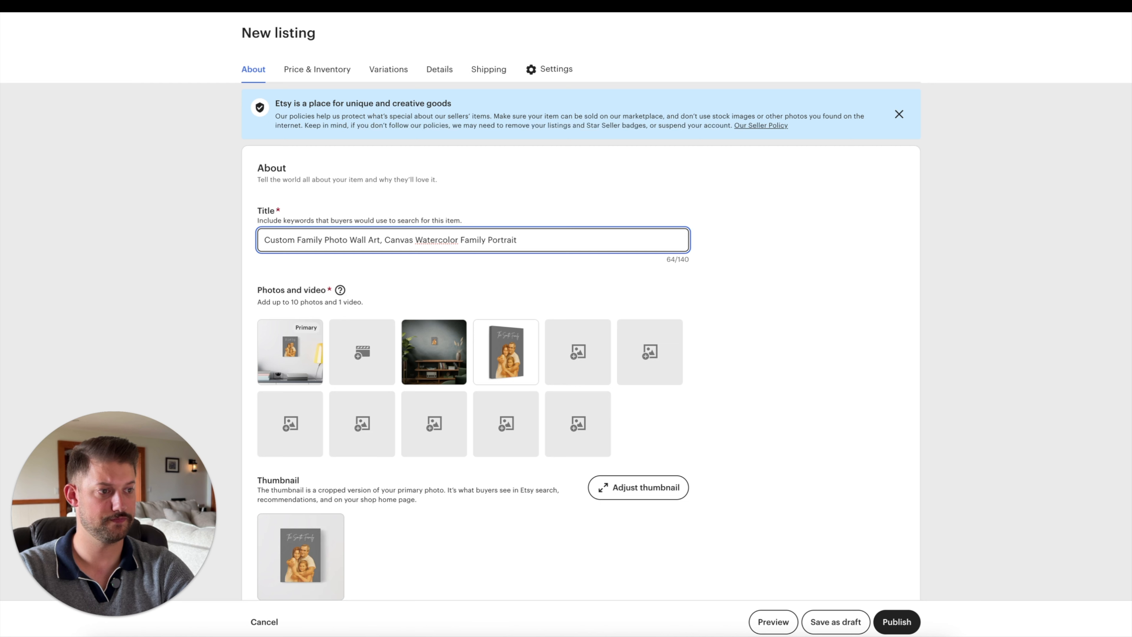
{"action": "key", "text": "BackSpace"}
- Complete the listing title with ", Gift For Family" and review its wording and length
{"action": "type", "text": ", Gif"}
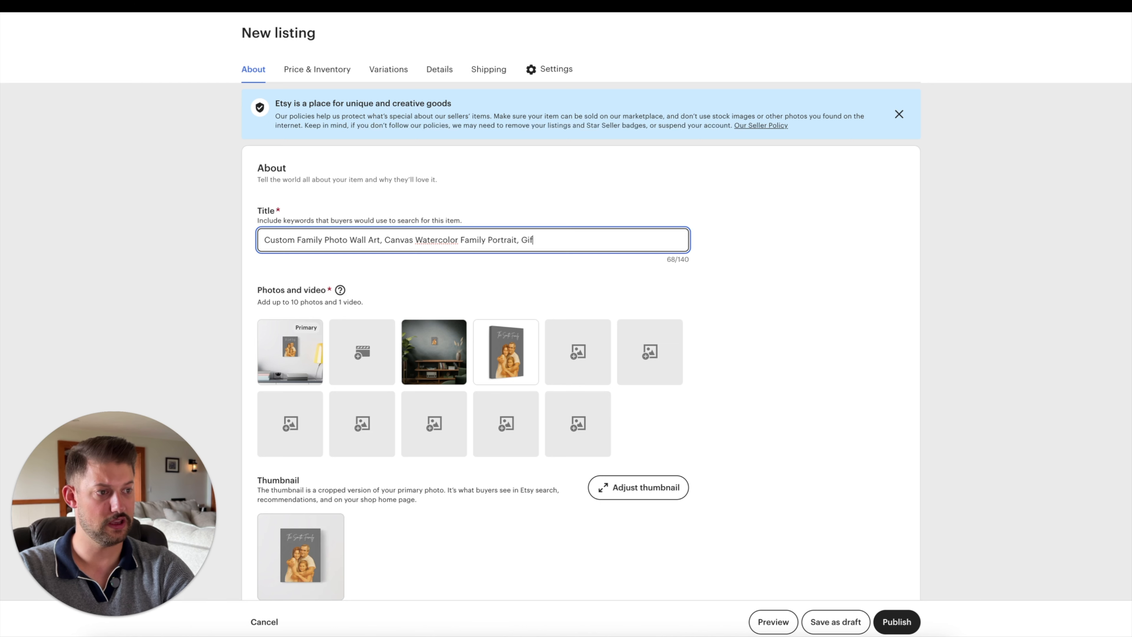
{"action": "type", "text": "t For "}
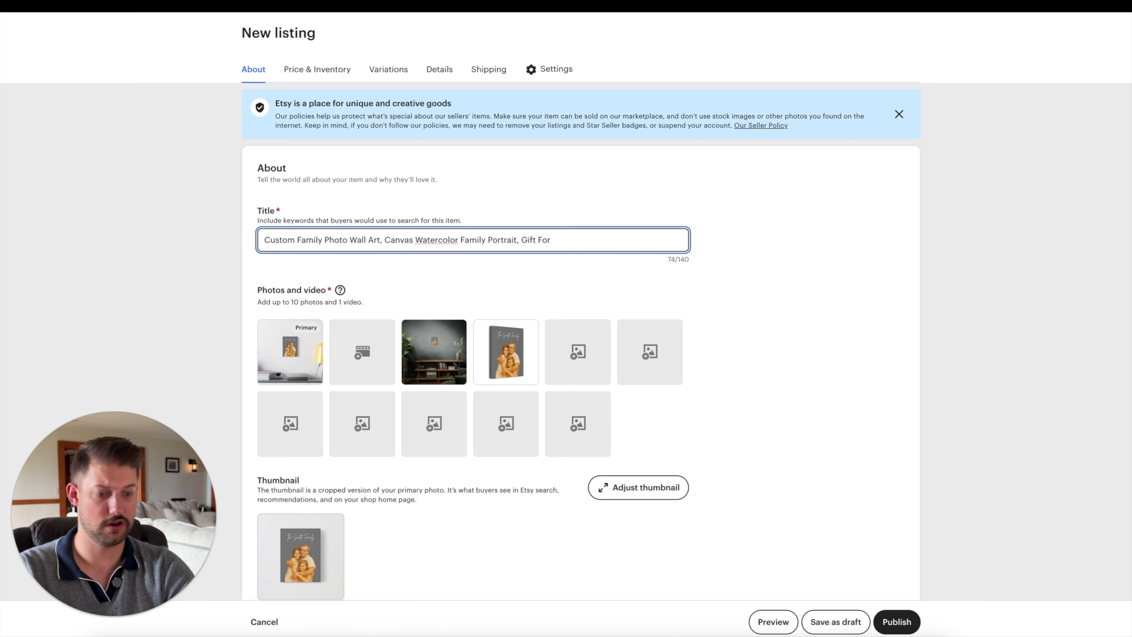
{"action": "type", "text": "Family"}
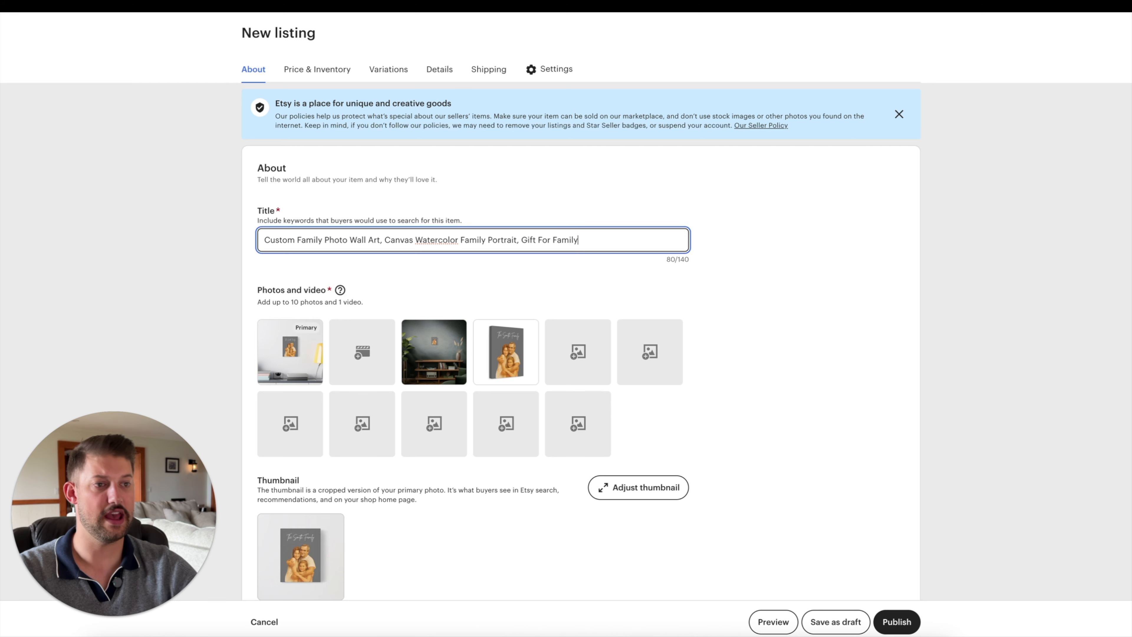
{"action": "left_click_drag", "start_coordinate": [261, 240], "coordinate": [598, 242]}
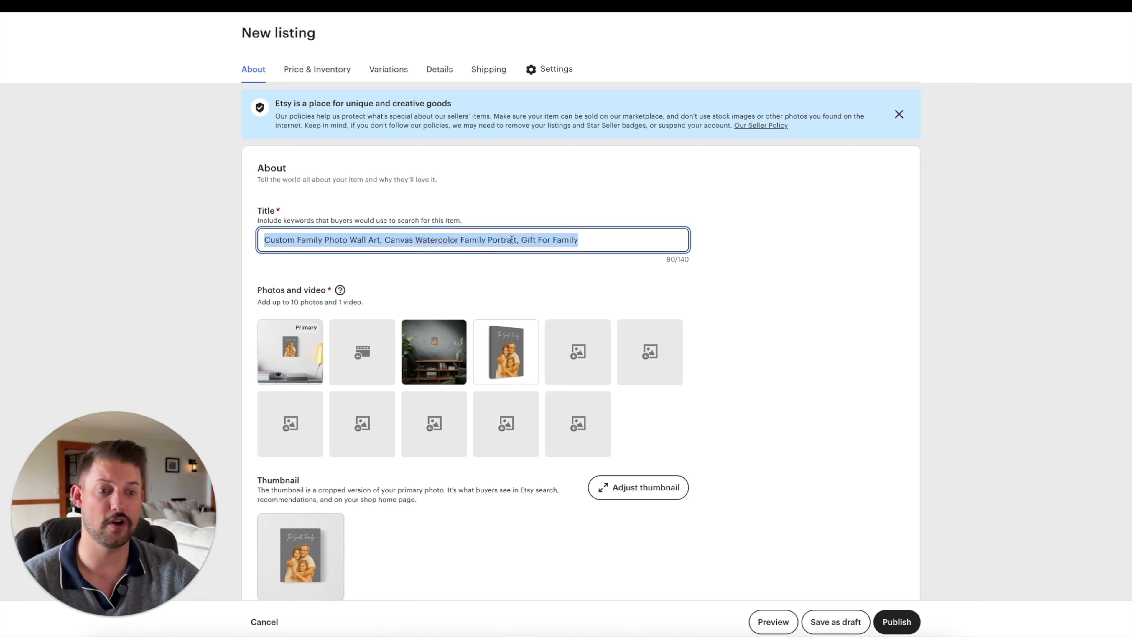
{"action": "left_click_drag", "start_coordinate": [697, 262], "coordinate": [647, 265]}
- Start editing the listing's empty description
{"action": "scroll", "coordinate": [531, 257], "scroll_direction": "down", "scroll_amount": 1}
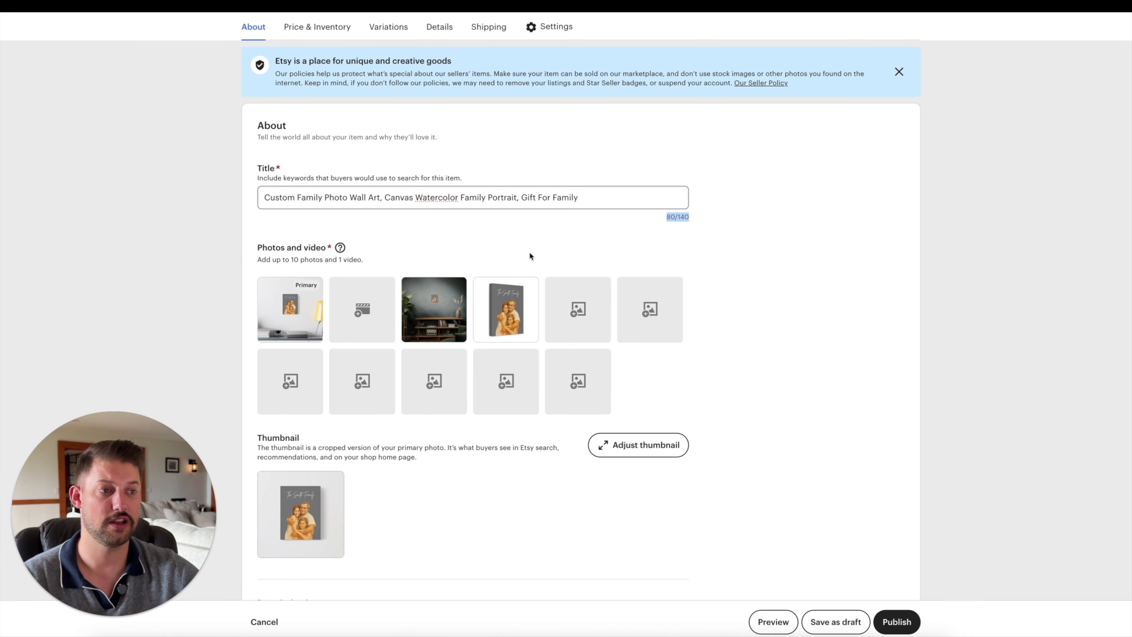
{"action": "scroll", "coordinate": [530, 257], "scroll_direction": "down", "scroll_amount": 9}
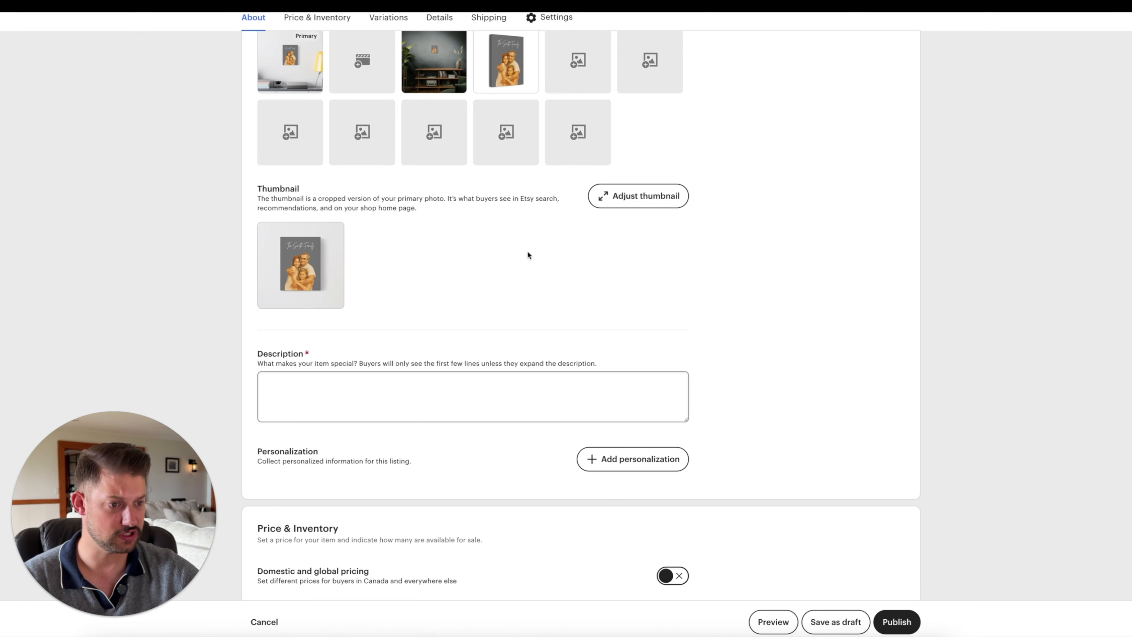
{"action": "left_click", "coordinate": [311, 251]}
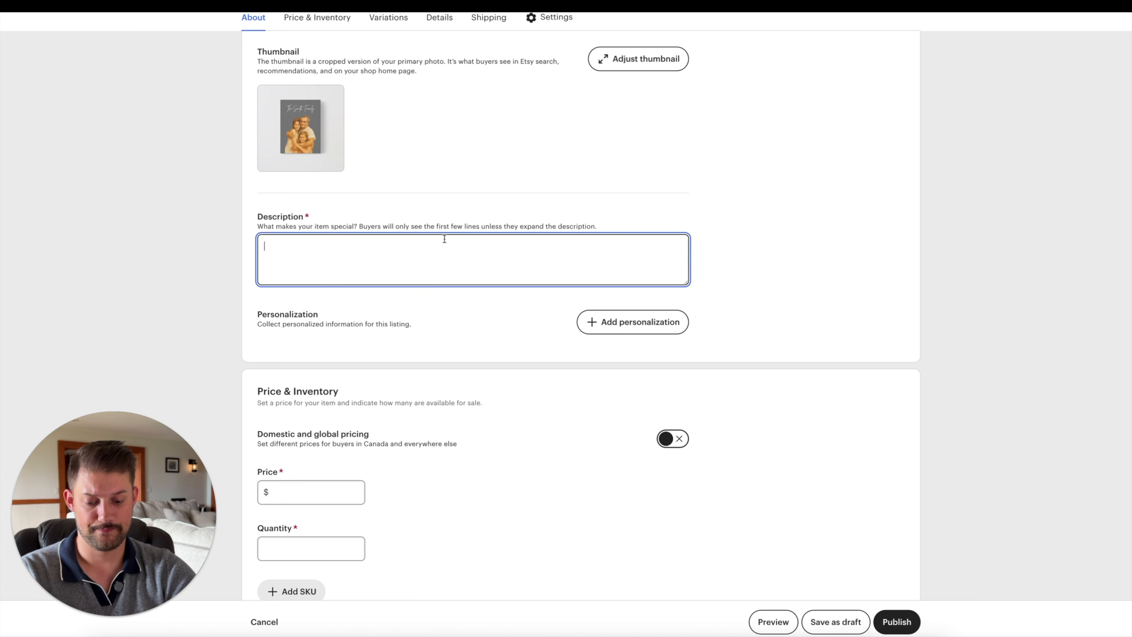
{"action": "type", "text": "Custom"}
{"action": "key", "text": "BackSpace"}
{"action": "key", "text": "BackSpace"}
{"action": "key", "text": "BackSpace"}
{"action": "key", "text": "BackSpace"}
{"action": "key", "text": "BackSpace"}
{"action": "key", "text": "BackSpace"}
- Open the description with the sentence "Enjoy a customized portrait of your family printed on a high quality canvas."
{"action": "type", "text": "Enj"}
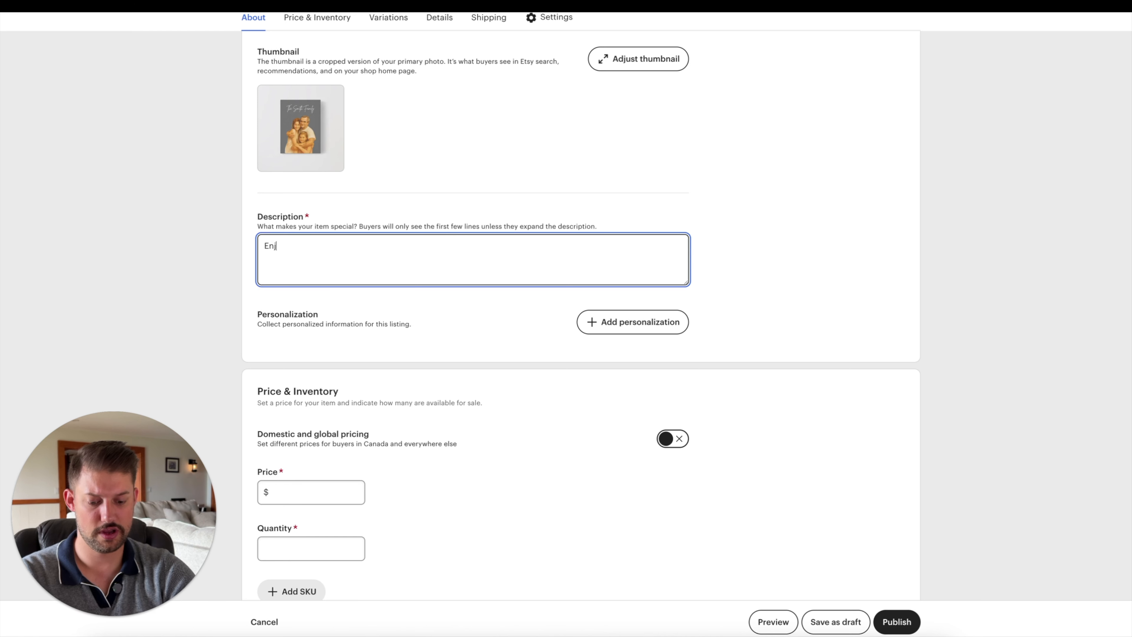
{"action": "type", "text": "oy a custi"}
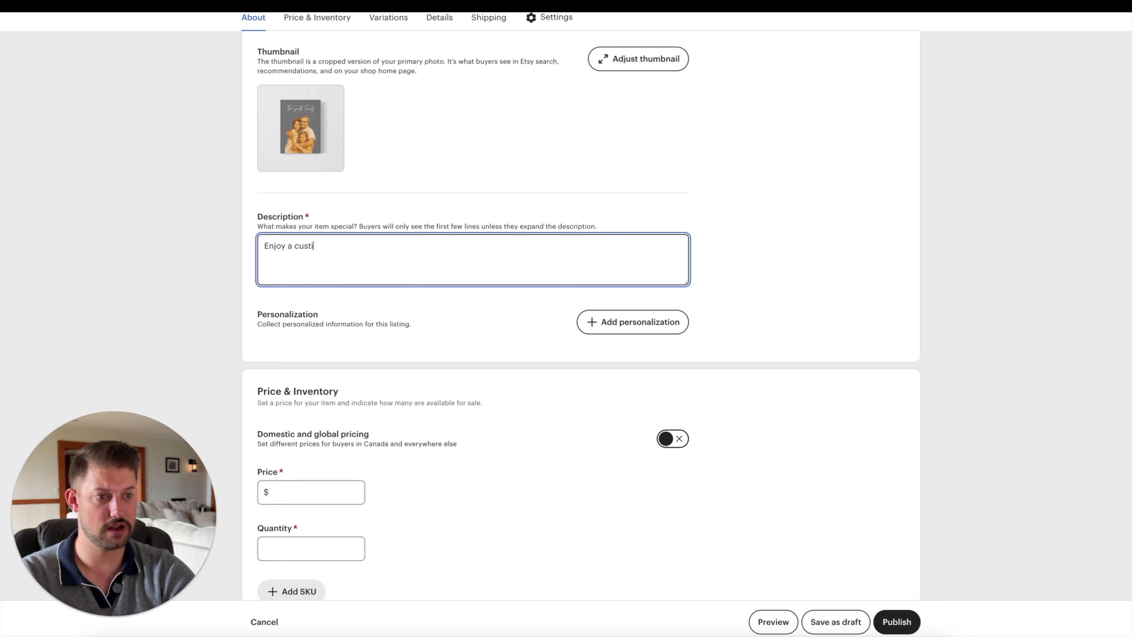
{"action": "key", "text": "BackSpace"}
{"action": "type", "text": "omiz"}
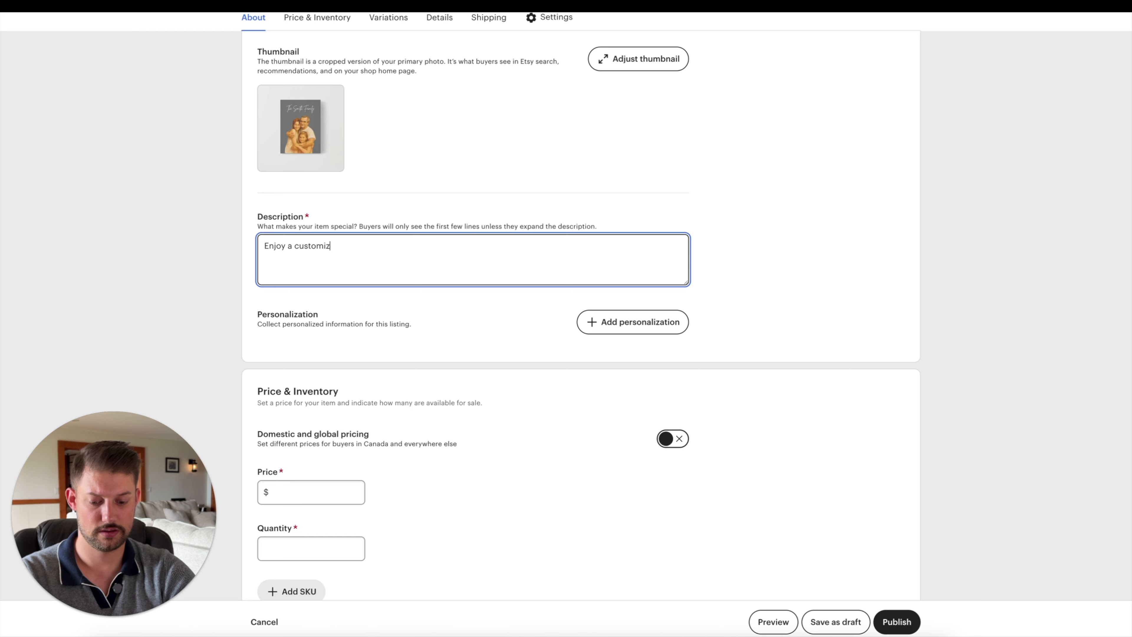
{"action": "type", "text": "ed portrait of"}
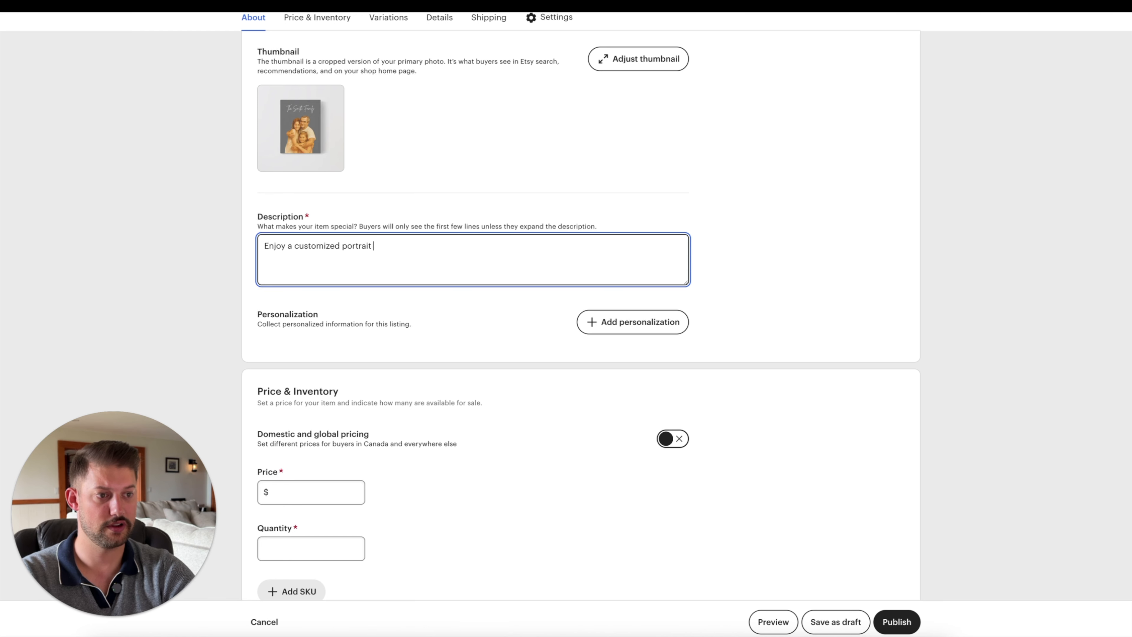
{"action": "type", "text": "you"}
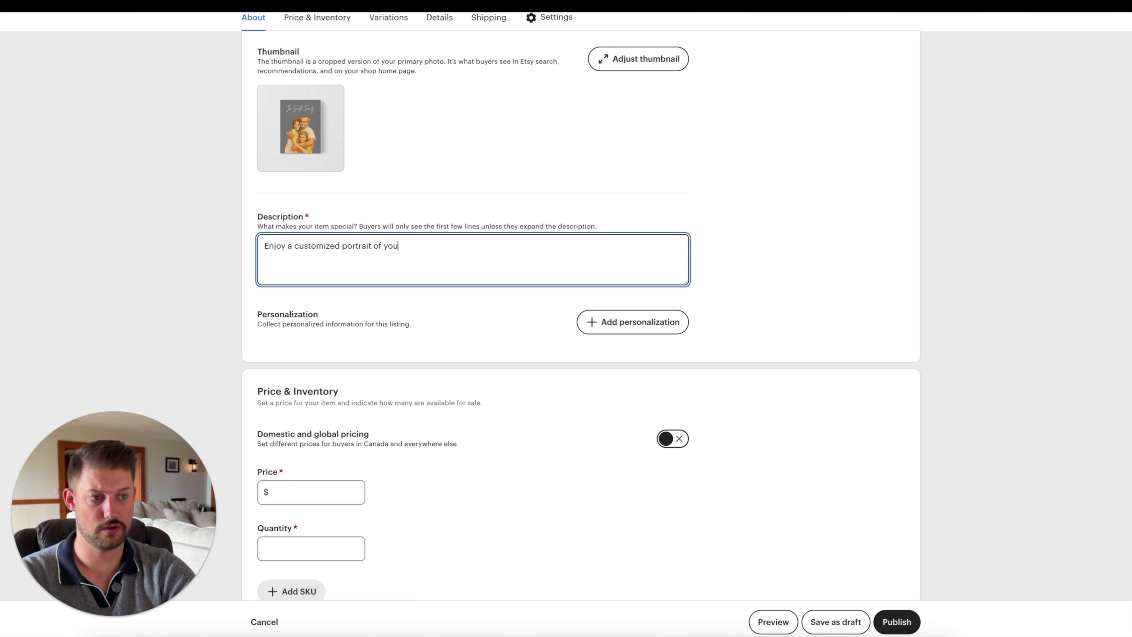
{"action": "type", "text": "r famil"}
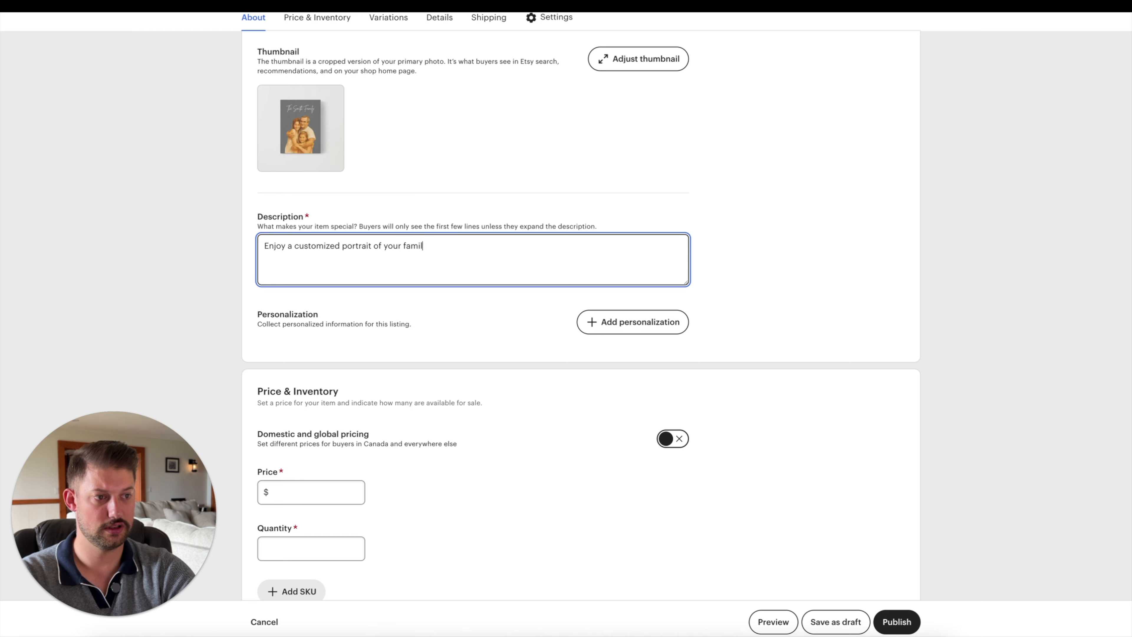
{"action": "type", "text": "y pornted on a h"}
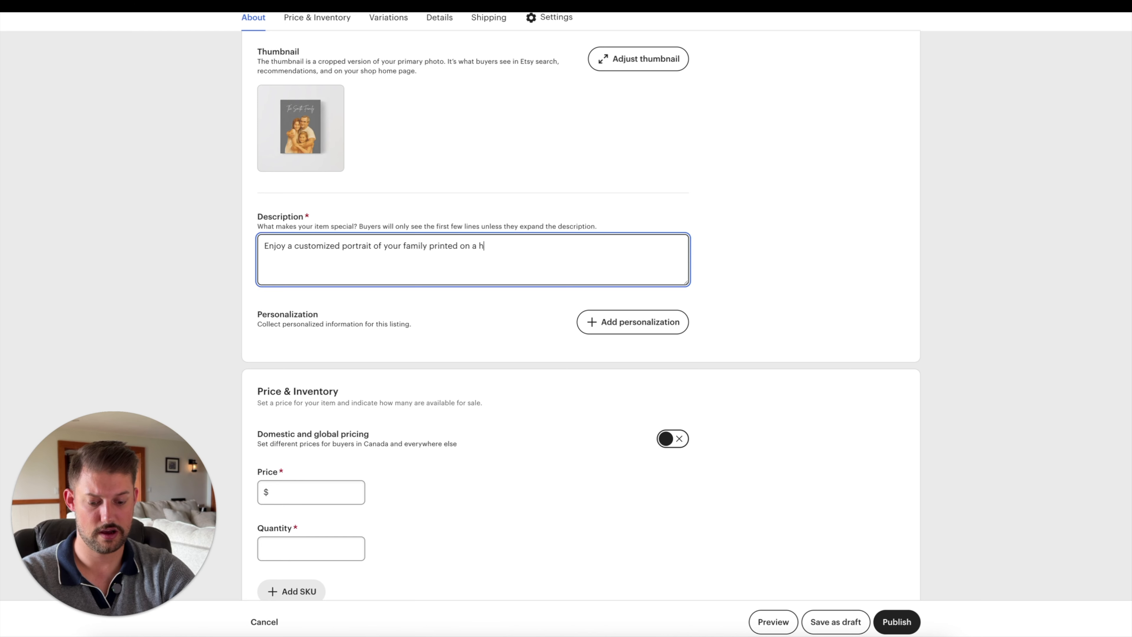
{"action": "type", "text": "igh quality "}
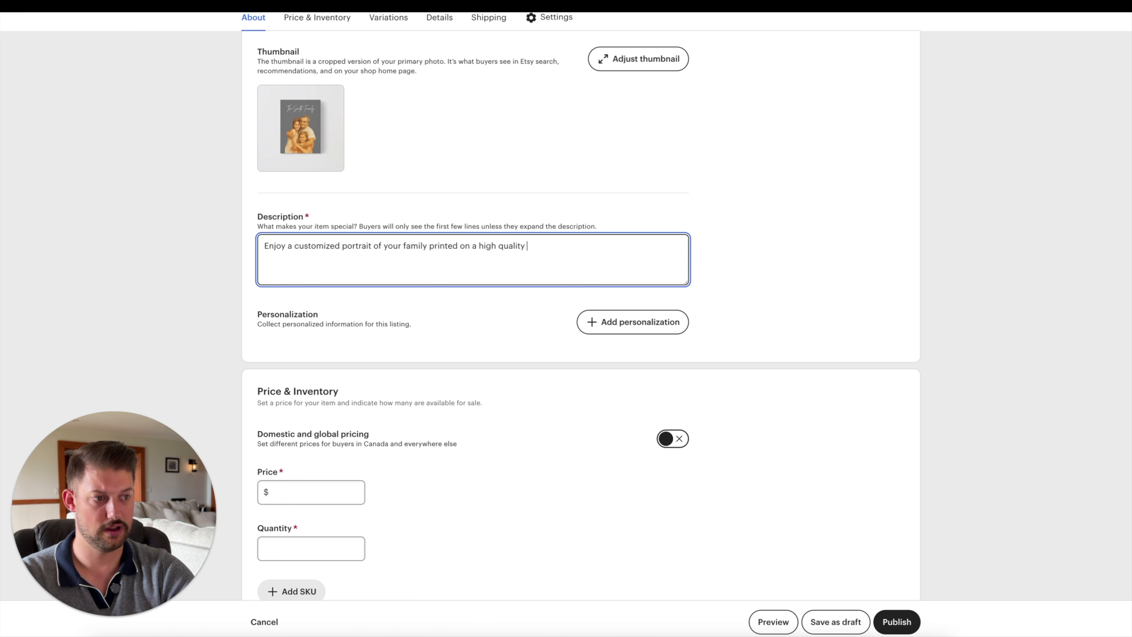
{"action": "type", "text": "canvas. "}
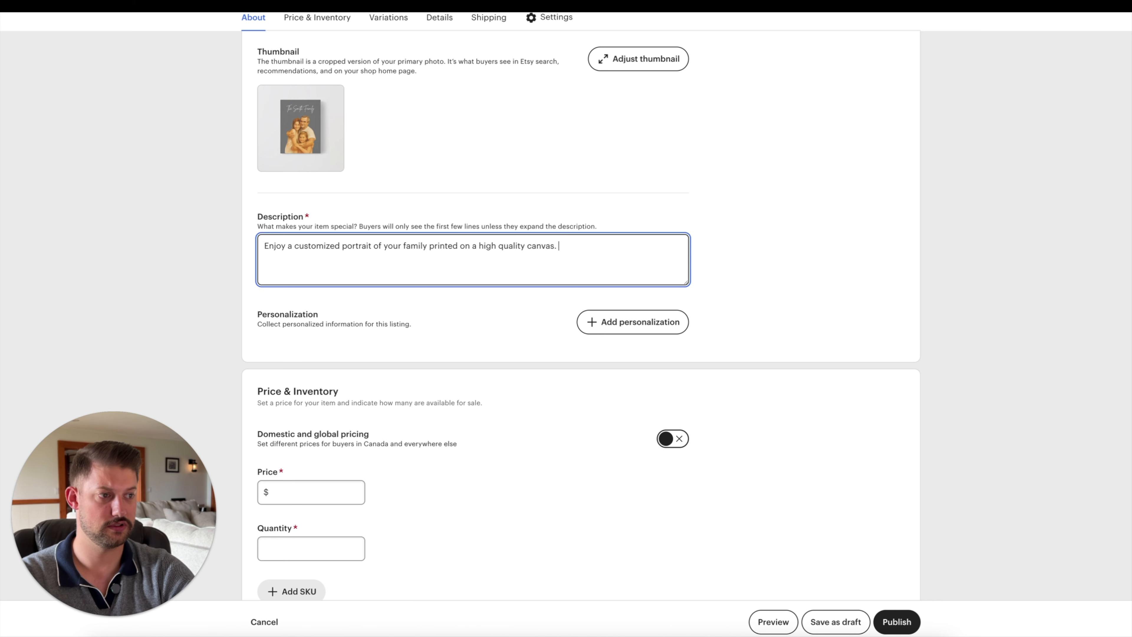
- Begin the description's second sentence with "Send your photo through messages and"
{"action": "type", "text": "Send y"}
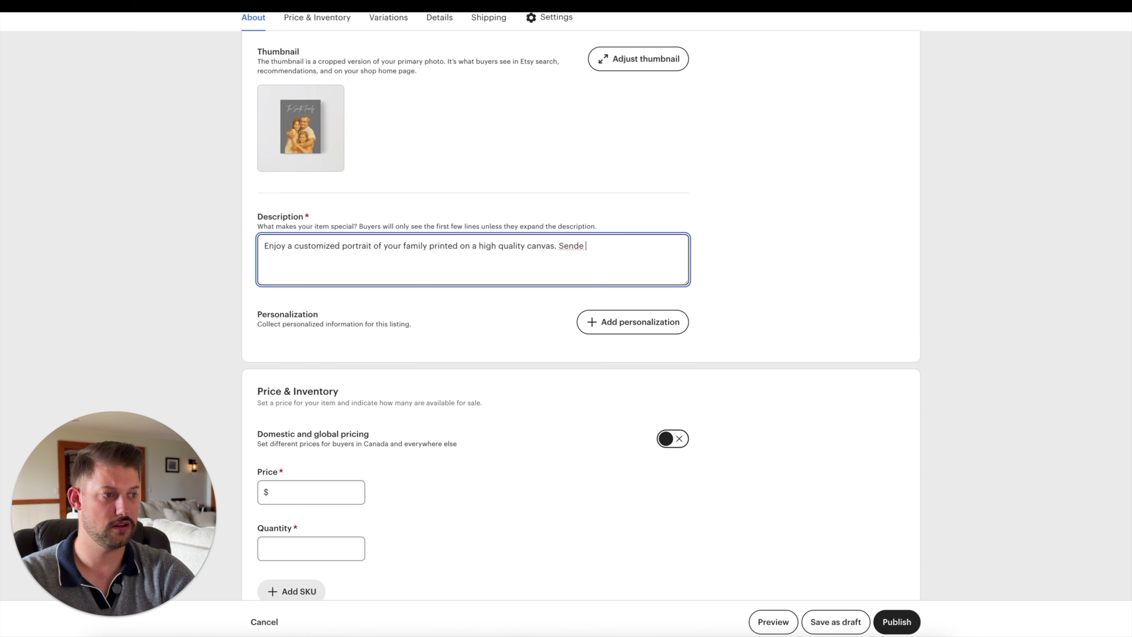
{"action": "type", "text": "our p"}
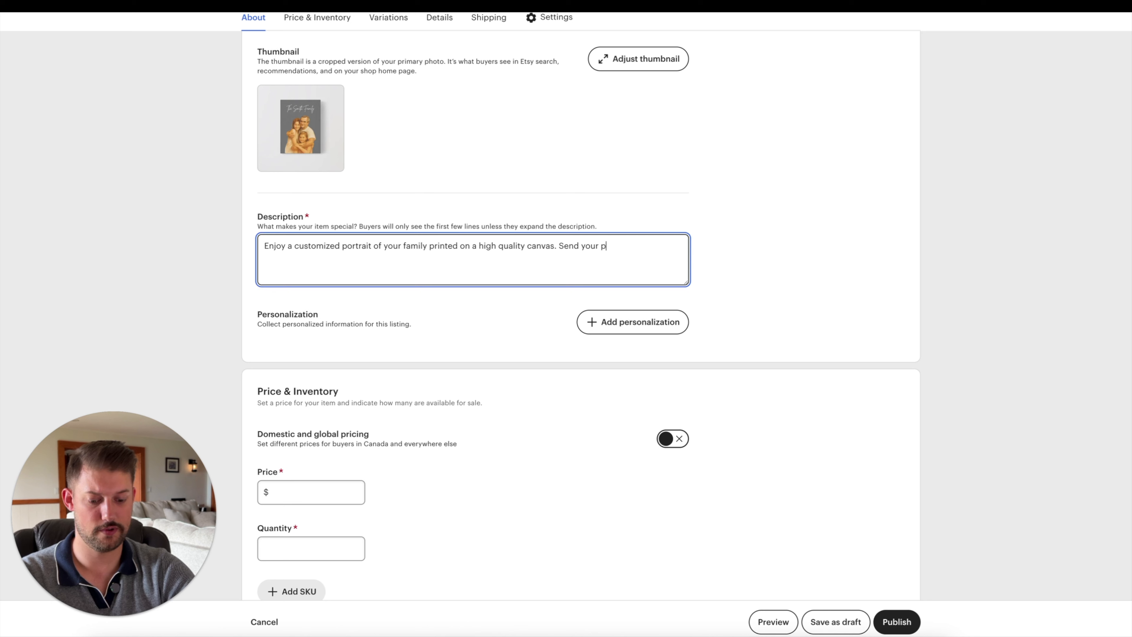
{"action": "type", "text": "hoto thriugh m"}
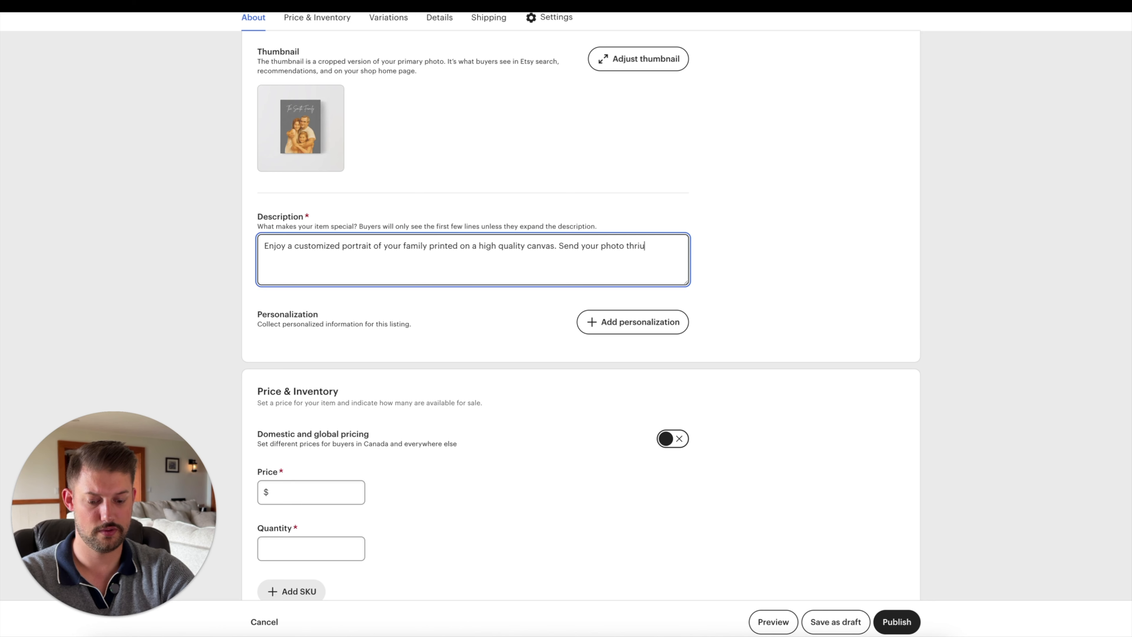
{"action": "key", "text": "BackSpace"}
{"action": "key", "text": "BackSpace"}
{"action": "key", "text": "BackSpace"}
{"action": "key", "text": "BackSpace"}
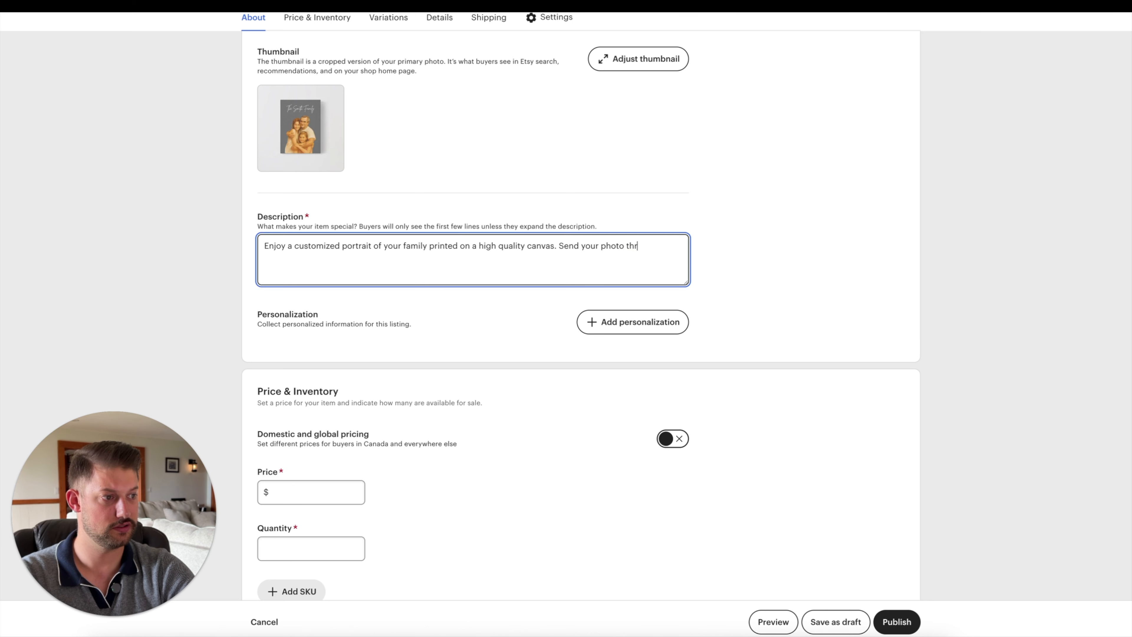
{"action": "type", "text": "ugh m"}
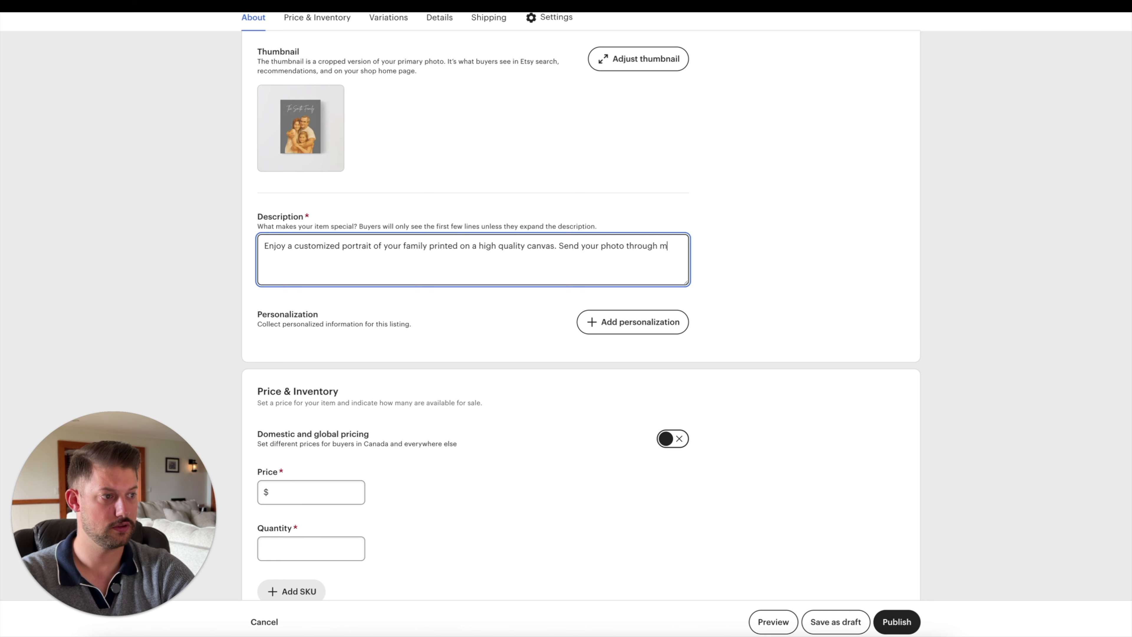
{"action": "type", "text": "essages and "}
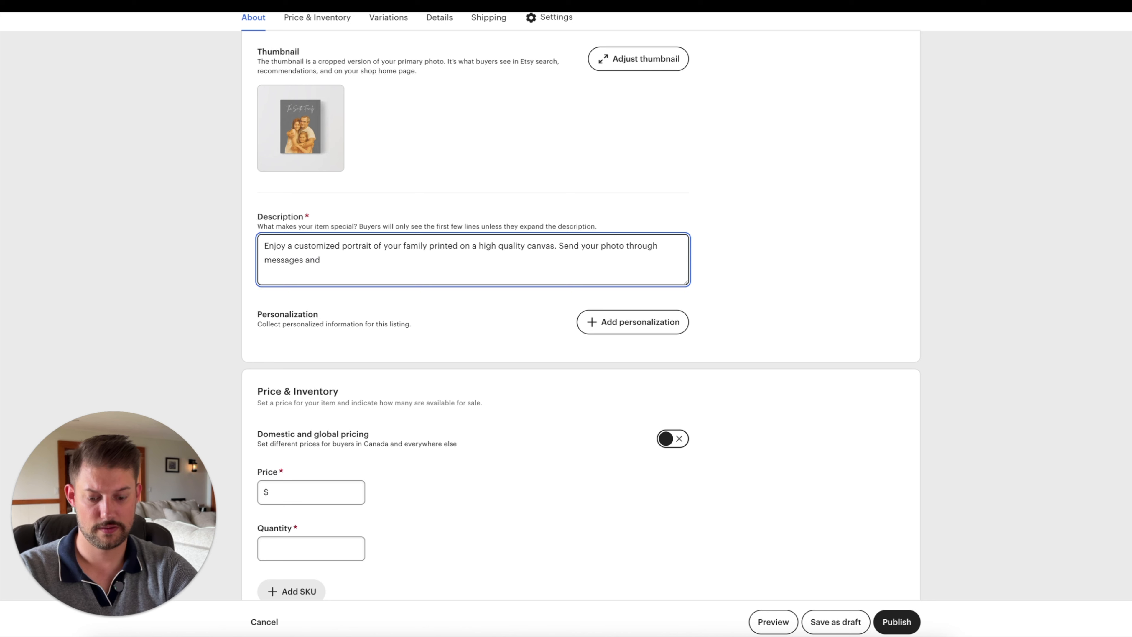
- Continue the description's second sentence with "receive a watercolor style"
{"action": "type", "text": "recieve"}
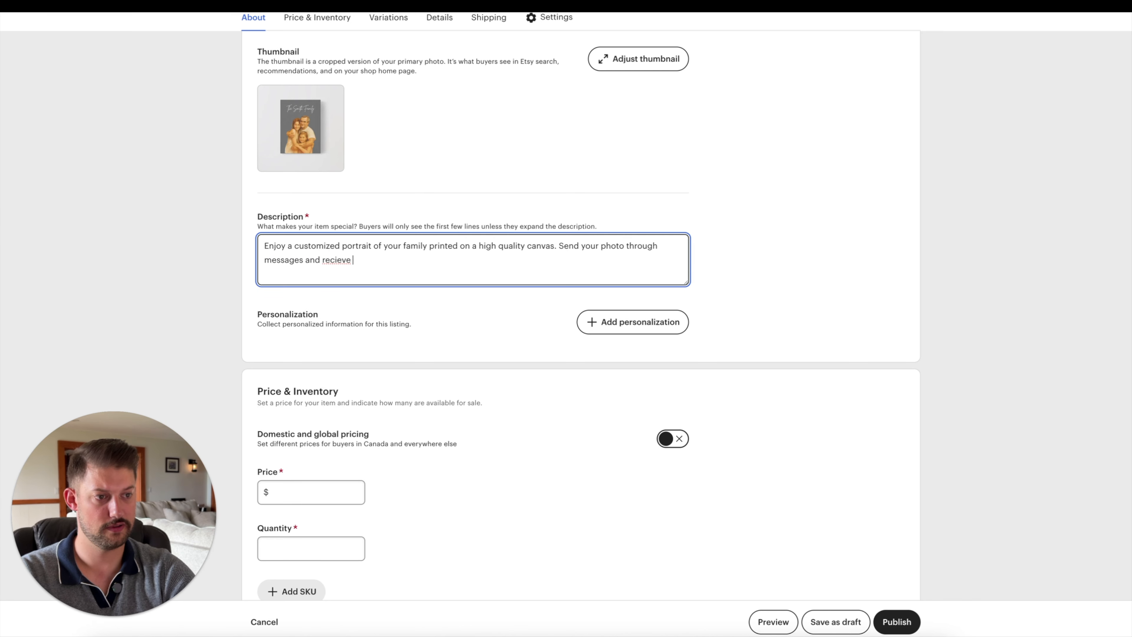
{"action": "key", "text": "BackSpace"}
{"action": "key", "text": "BackSpace"}
{"action": "key", "text": "BackSpace"}
{"action": "key", "text": "BackSpace"}
{"action": "key", "text": "BackSpace"}
{"action": "type", "text": "eive "}
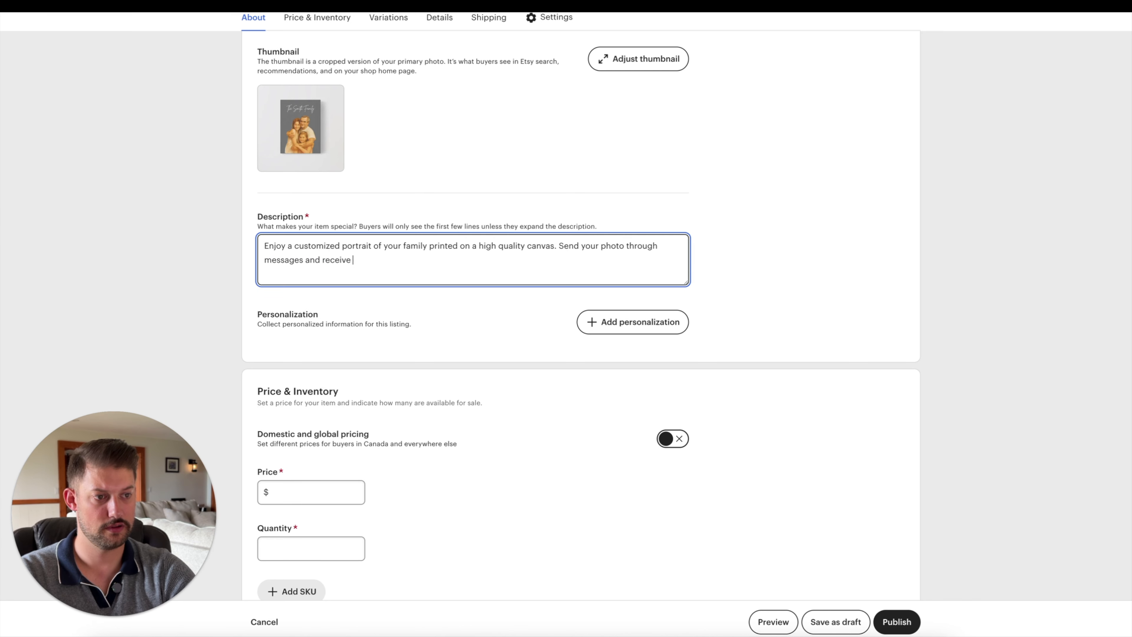
{"action": "type", "text": "a watercolro"}
{"action": "key", "text": "BackSpace"}
{"action": "key", "text": "BackSpace"}
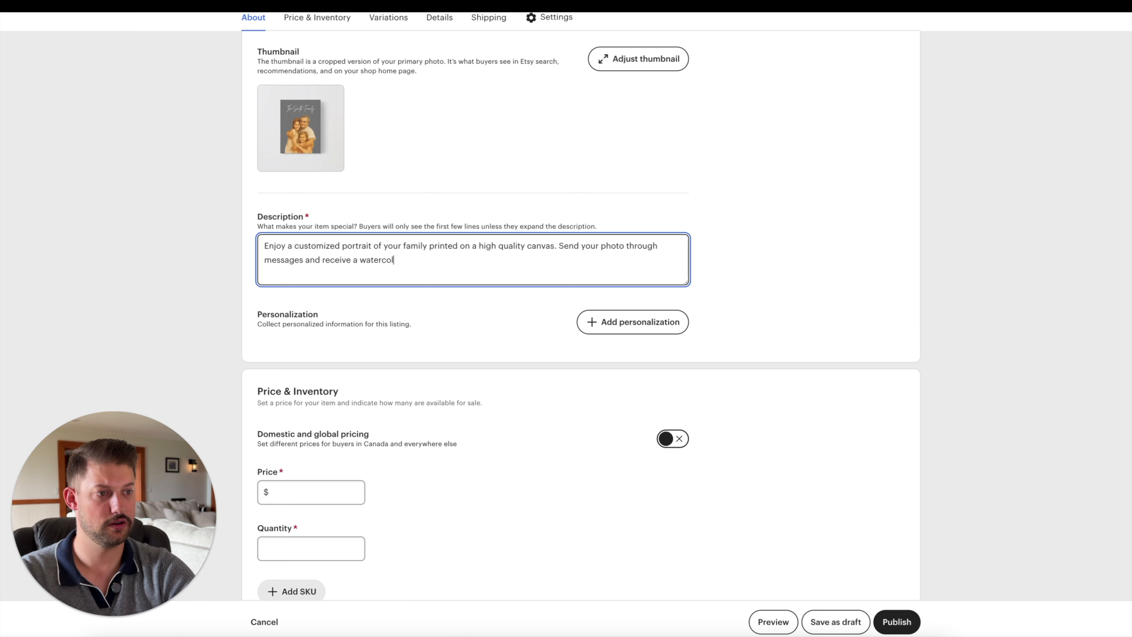
{"action": "type", "text": "or style "}
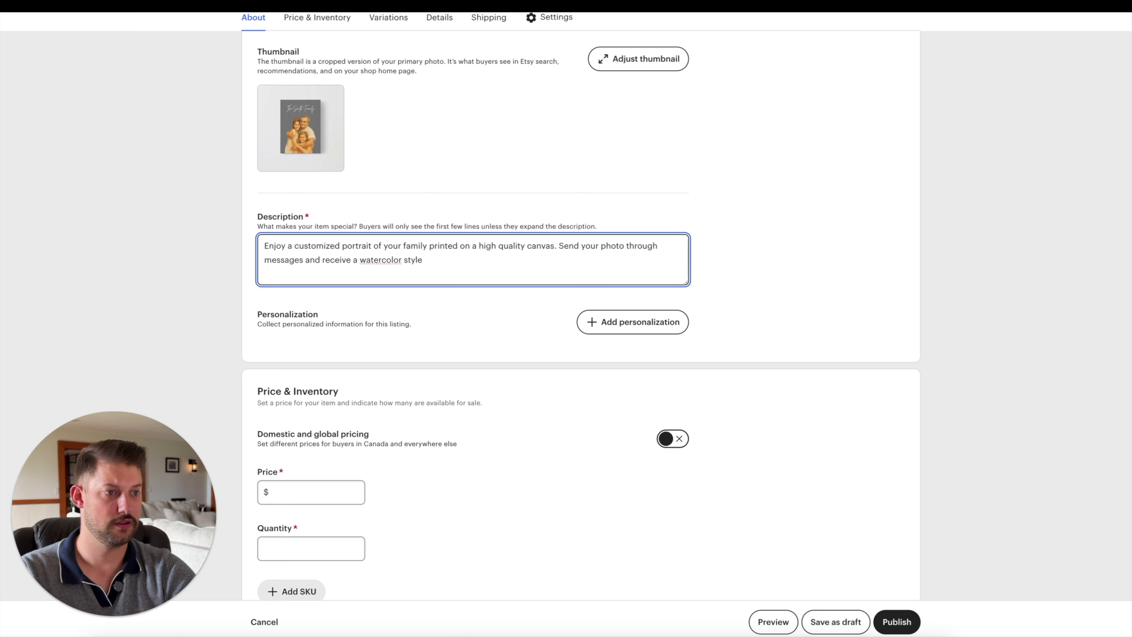
- Continue the description's second sentence with "family photo you"
{"action": "type", "text": "gfam"}
{"action": "key", "text": "BackSpace"}
{"action": "key", "text": "BackSpace"}
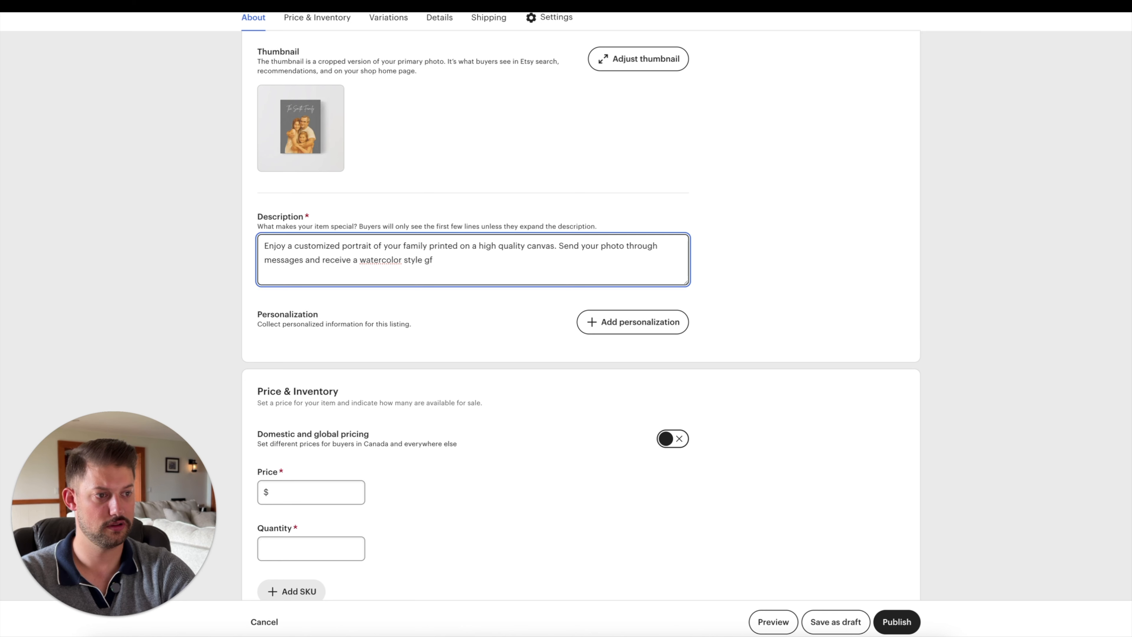
{"action": "key", "text": "BackSpace"}
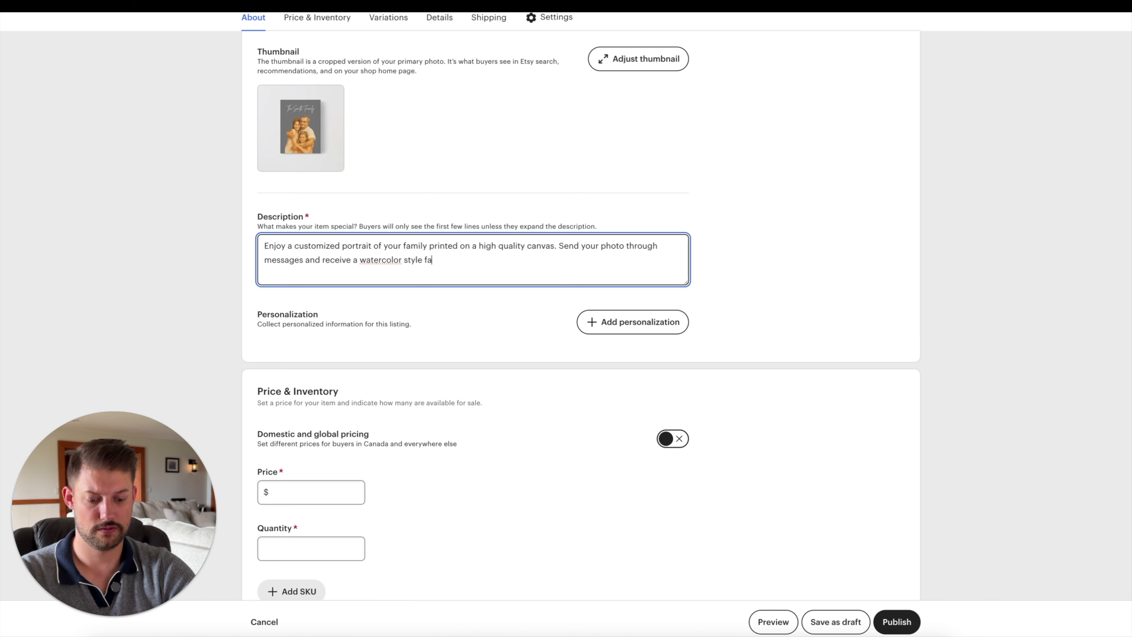
{"action": "type", "text": "amiluy"}
{"action": "key", "text": "BackSpace"}
{"action": "key", "text": "BackSpace"}
{"action": "key", "text": "BackSpace"}
{"action": "type", "text": "y photo you"}
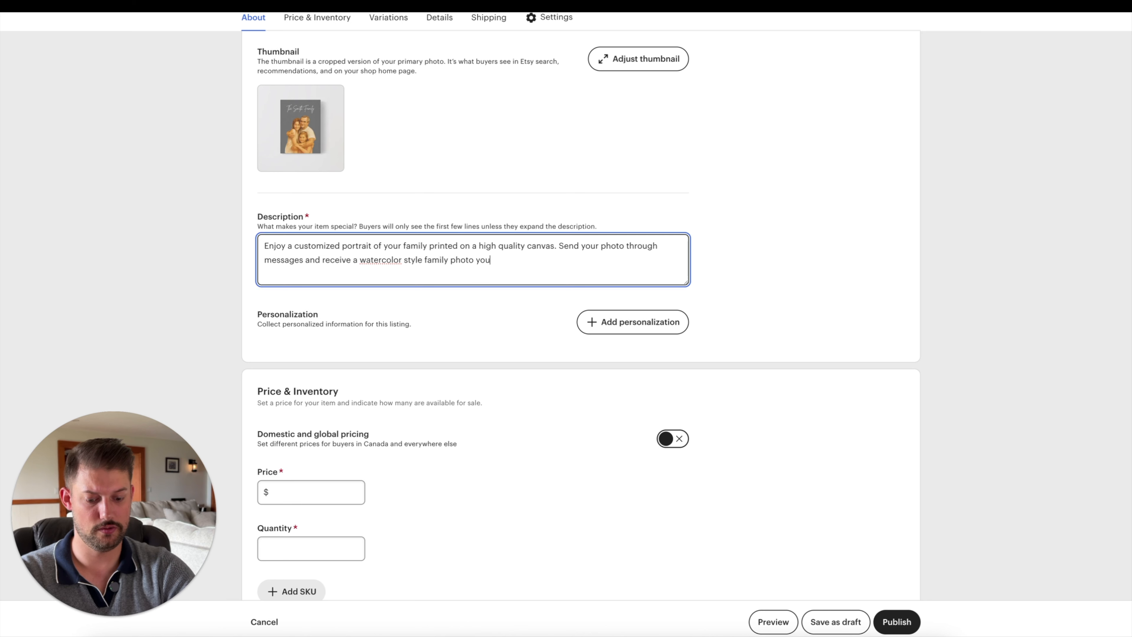
- Finish the description's second sentence with "can enjoy for years to come."
{"action": "type", "text": " can enjoy "}
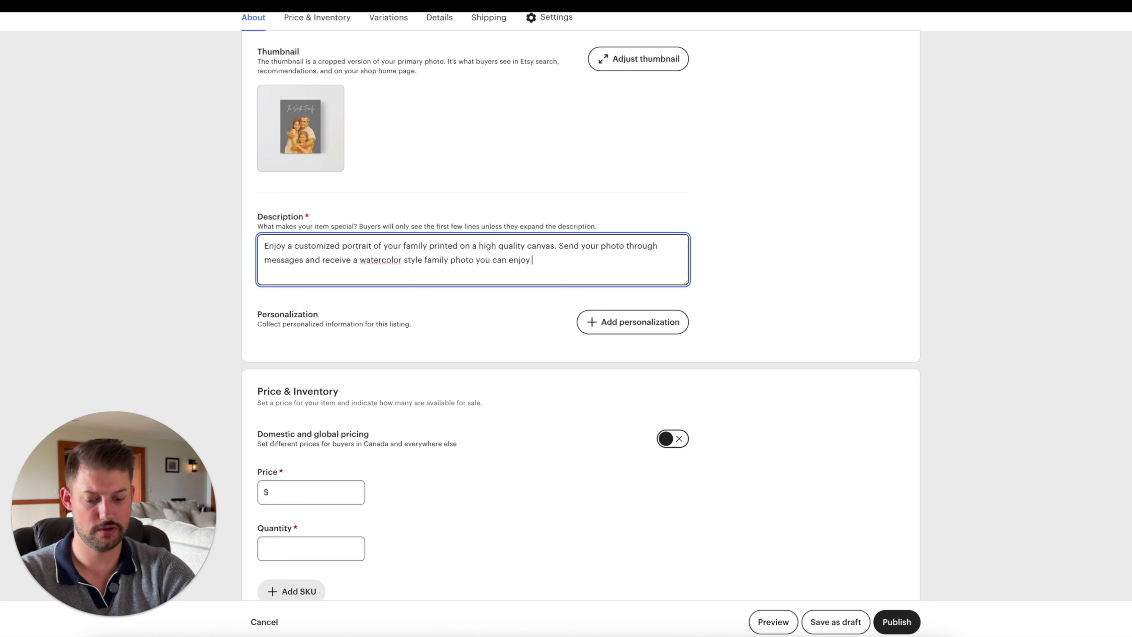
{"action": "type", "text": "for years to"}
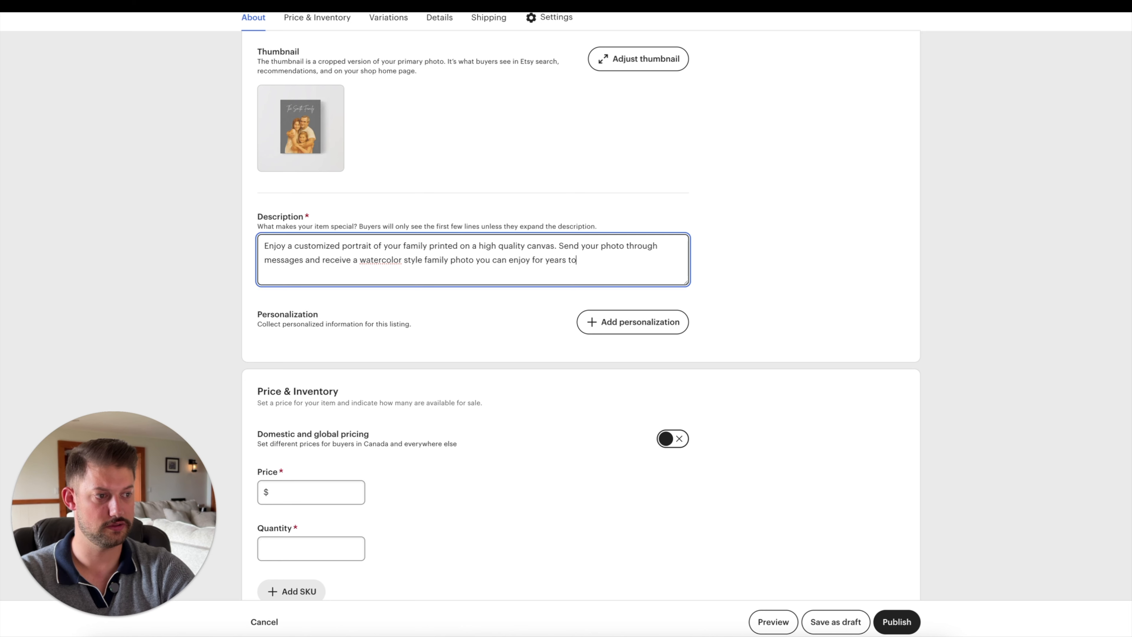
{"action": "type", "text": " xom"}
{"action": "key", "text": "BackSpace"}
{"action": "key", "text": "BackSpace"}
{"action": "key", "text": "BackSpace"}
{"action": "type", "text": "co"}
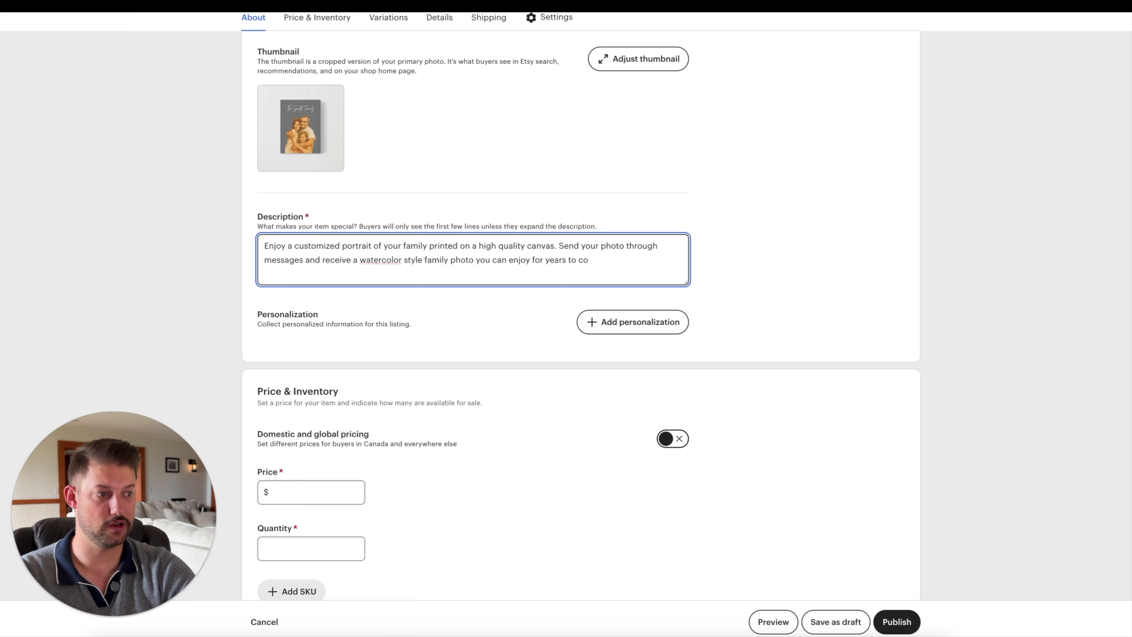
{"action": "type", "text": "emme."}
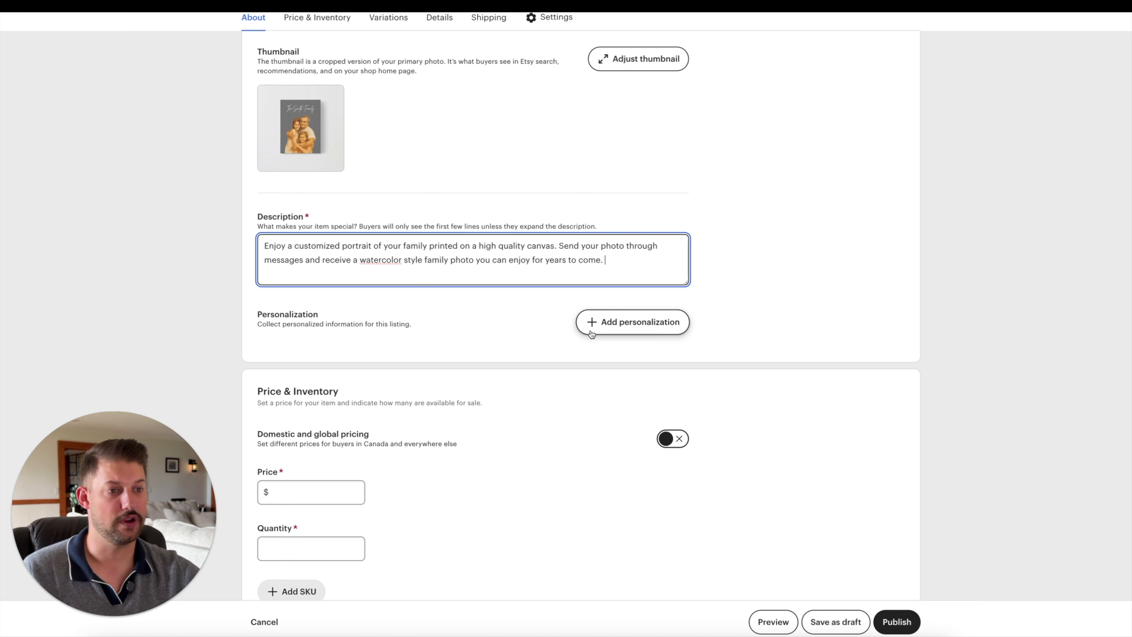
- Add personalization to the listing and replace the default buyer instructions with the opening words "Please write the"
{"action": "left_click", "coordinate": [673, 322]}
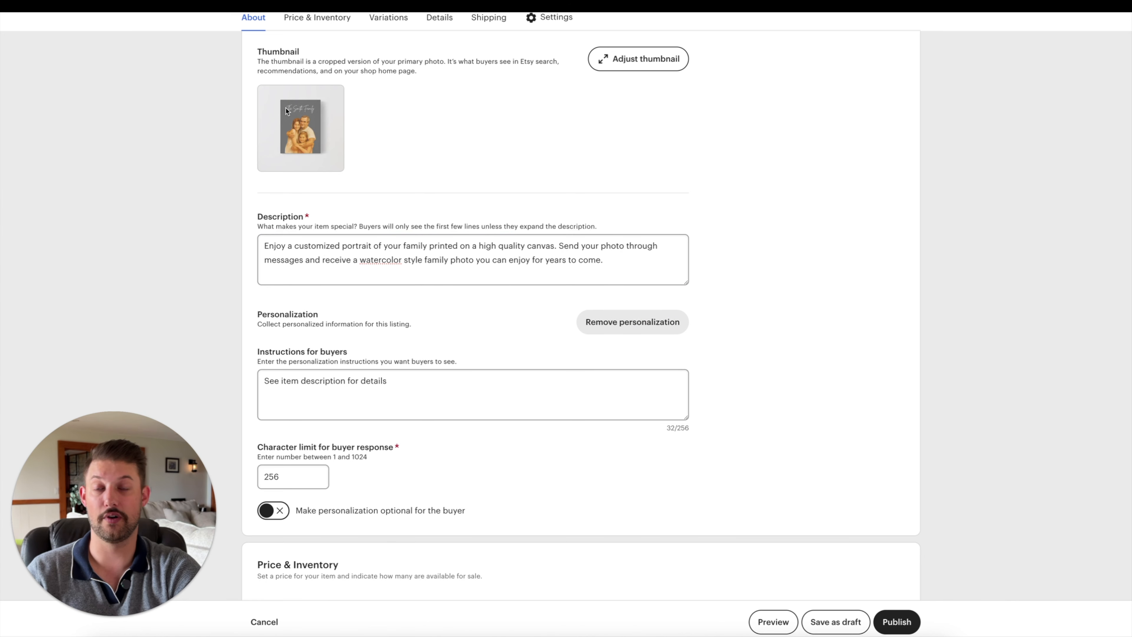
{"action": "left_click", "coordinate": [354, 389]}
{"action": "double_click", "coordinate": [353, 382]}
{"action": "left_click_drag", "start_coordinate": [397, 381], "coordinate": [208, 371]}
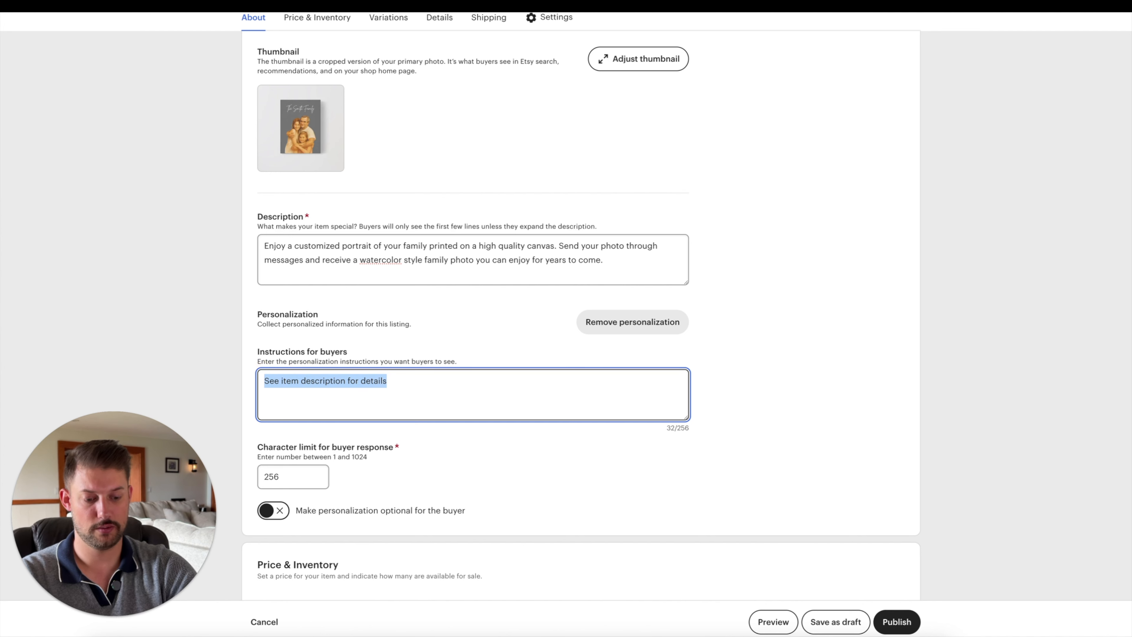
{"action": "type", "text": "Please "}
{"action": "type", "text": "wfrite"}
{"action": "key", "text": "BackSpace"}
{"action": "key", "text": "BackSpace"}
{"action": "key", "text": "BackSpace"}
{"action": "type", "text": "te"}
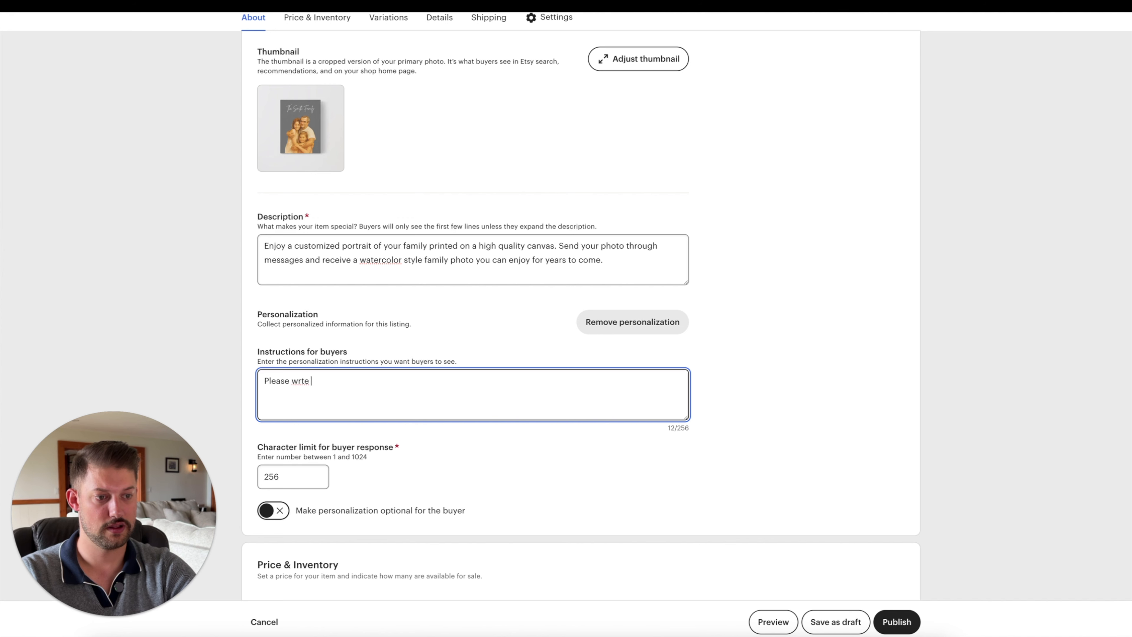
{"action": "key", "text": "BackSpace"}
{"action": "key", "text": "BackSpace"}
{"action": "key", "text": "BackSpace"}
{"action": "type", "text": "ite the "}
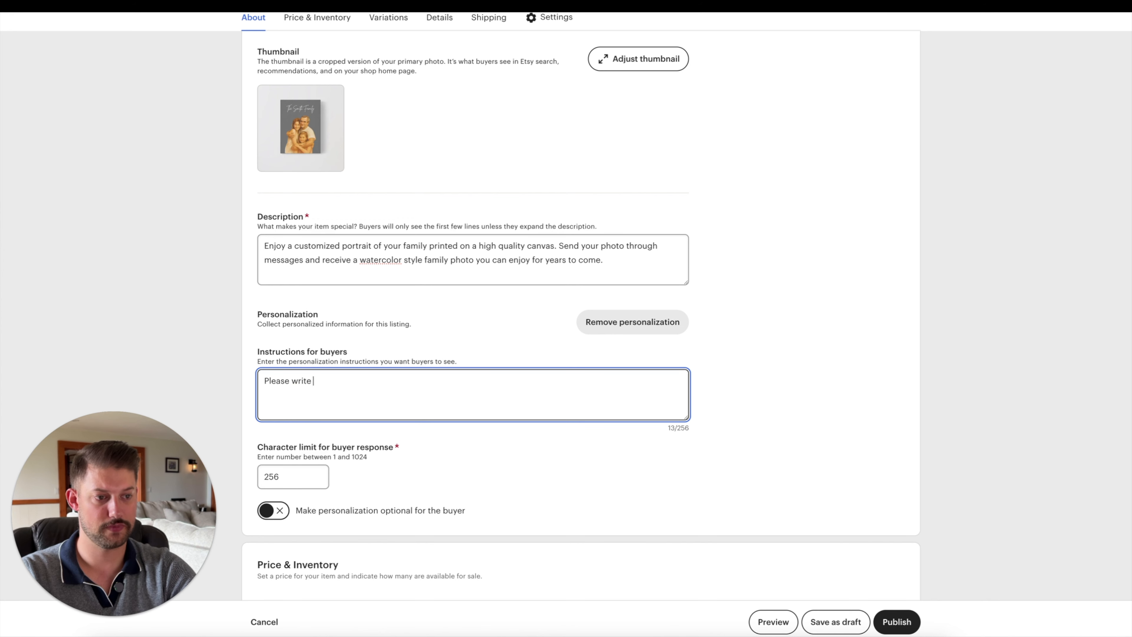
- Complete the buyer instruction sentence with "family name you wish printed on the canvas below."
{"action": "type", "text": "family "}
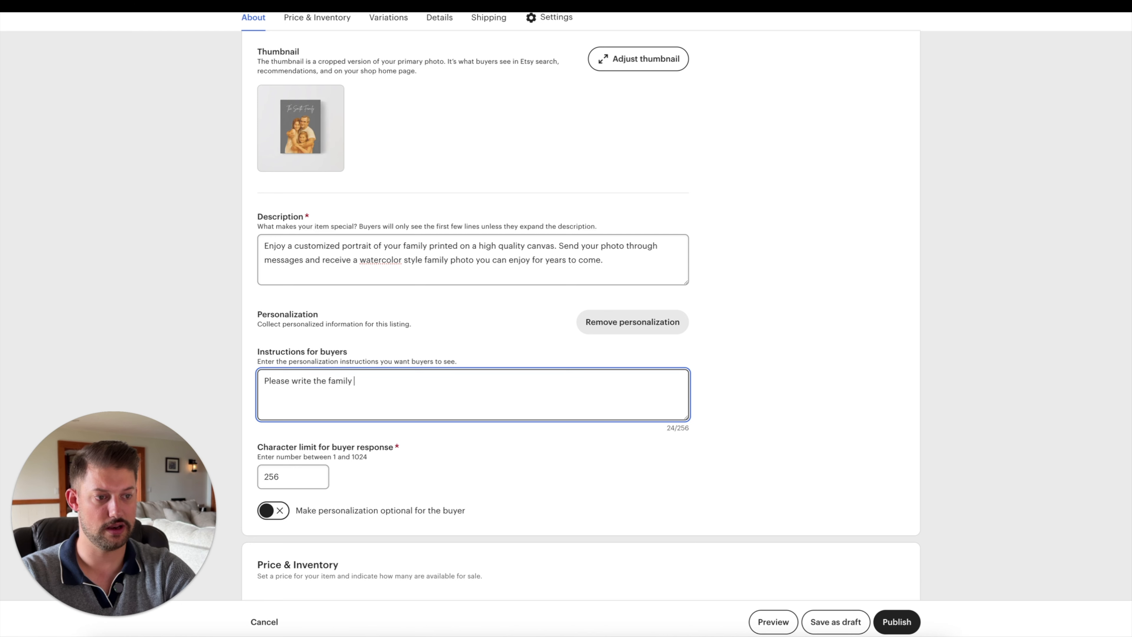
{"action": "type", "text": "name you "}
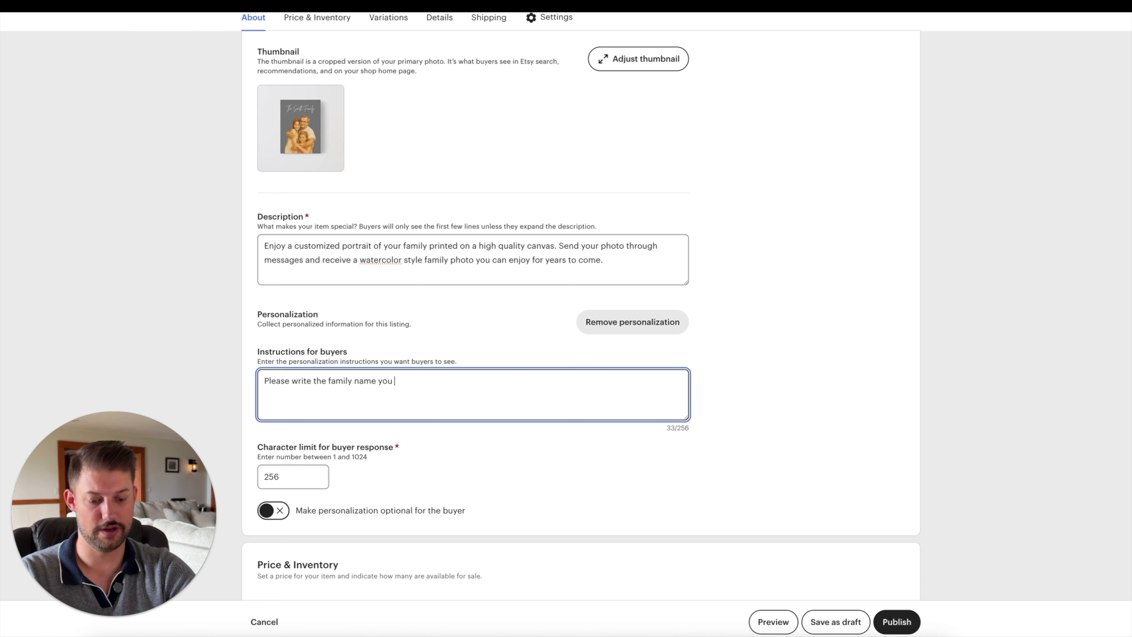
{"action": "type", "text": "wish pri"}
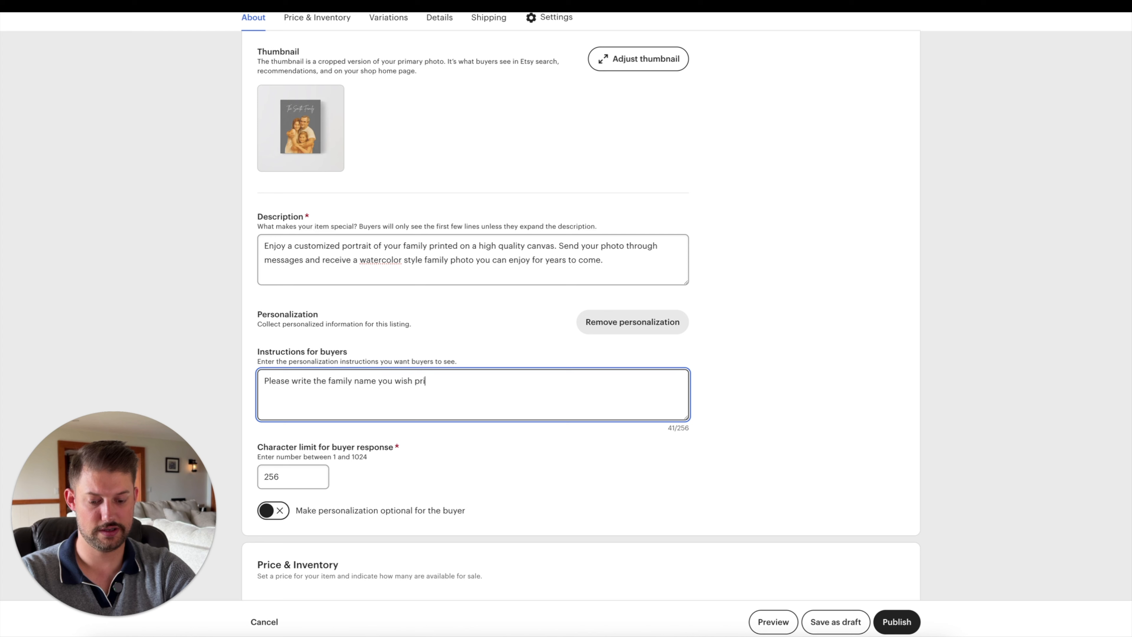
{"action": "type", "text": "nted on the "}
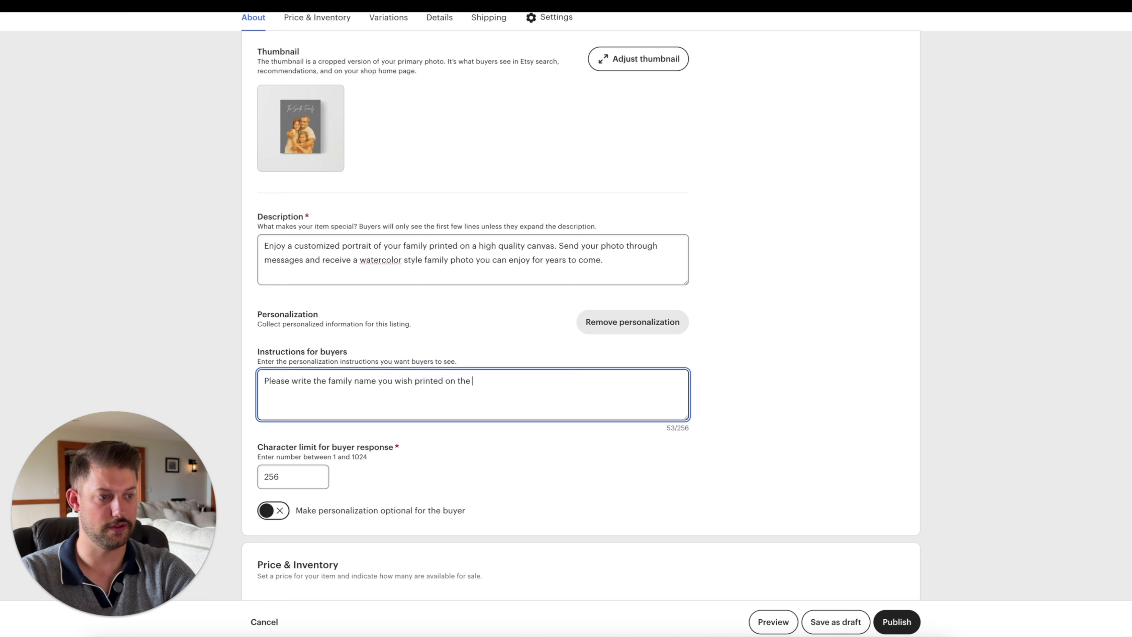
{"action": "type", "text": "canvas below."}
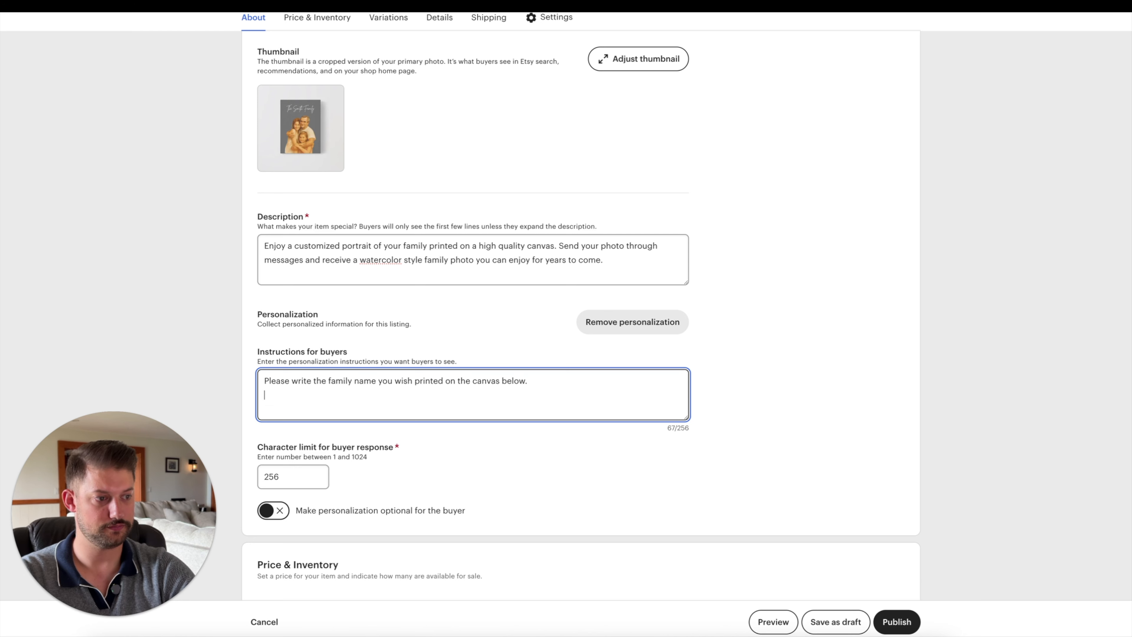
- Below a blank line in the buyer instructions, add "Eg." followed by the sample family name shown on the canvas
{"action": "key", "text": "Return"}
{"action": "type", "text": "E"}
{"action": "type", "text": "g, "}
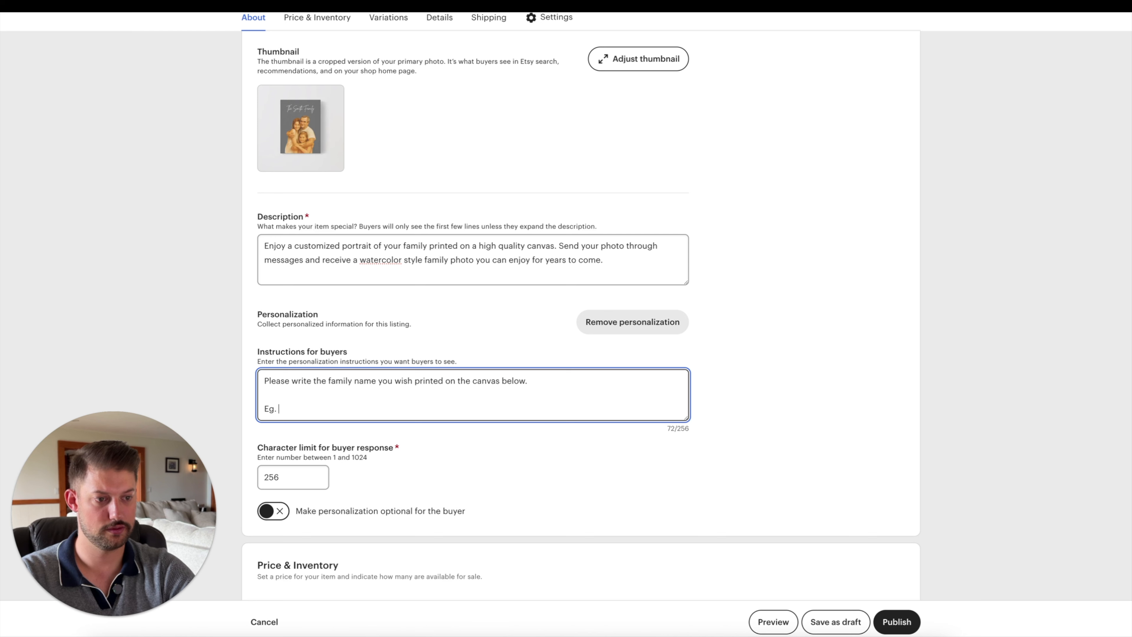
{"action": "type", "text": "The Smith Fami"}
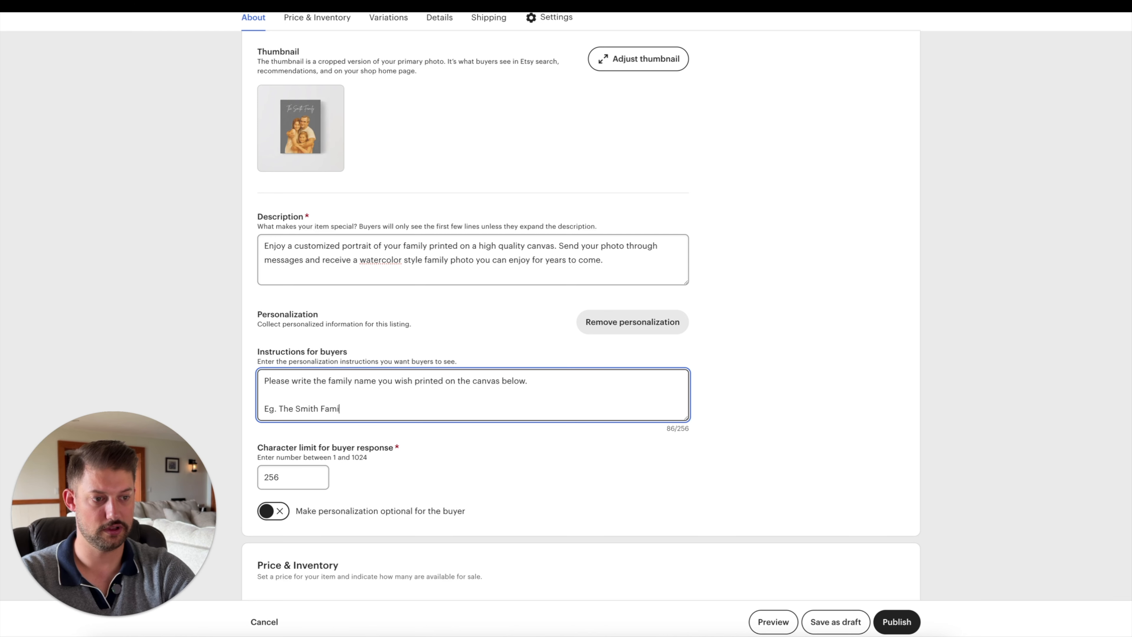
{"action": "type", "text": "ly"}
{"action": "scroll", "coordinate": [573, 434], "scroll_direction": "down", "scroll_amount": 3}
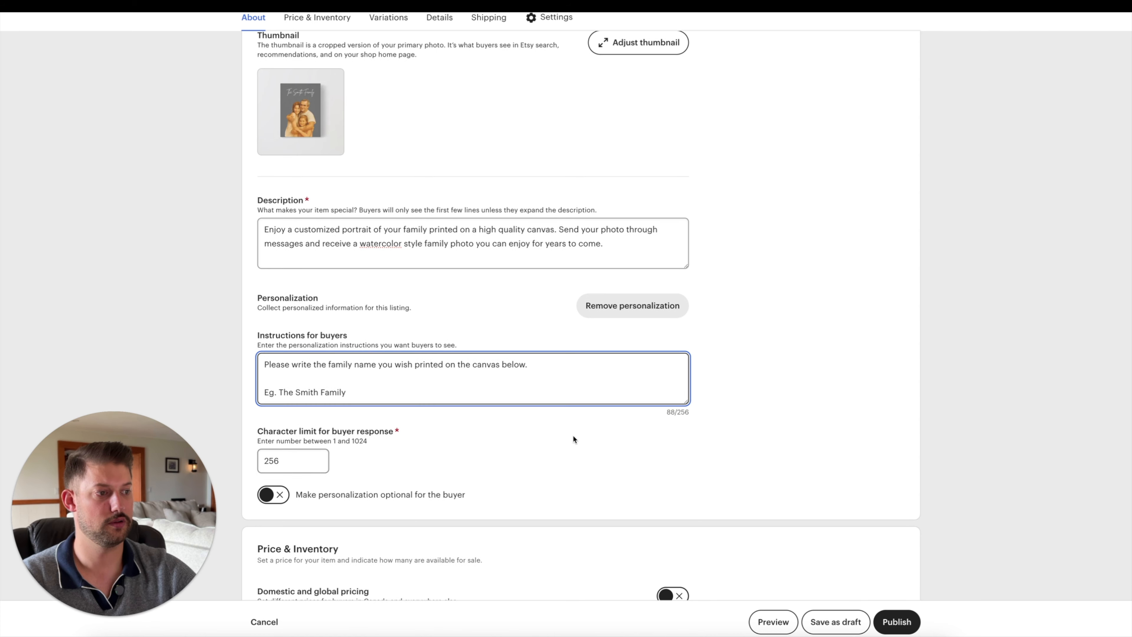
{"action": "scroll", "coordinate": [557, 433], "scroll_direction": "up", "scroll_amount": 3}
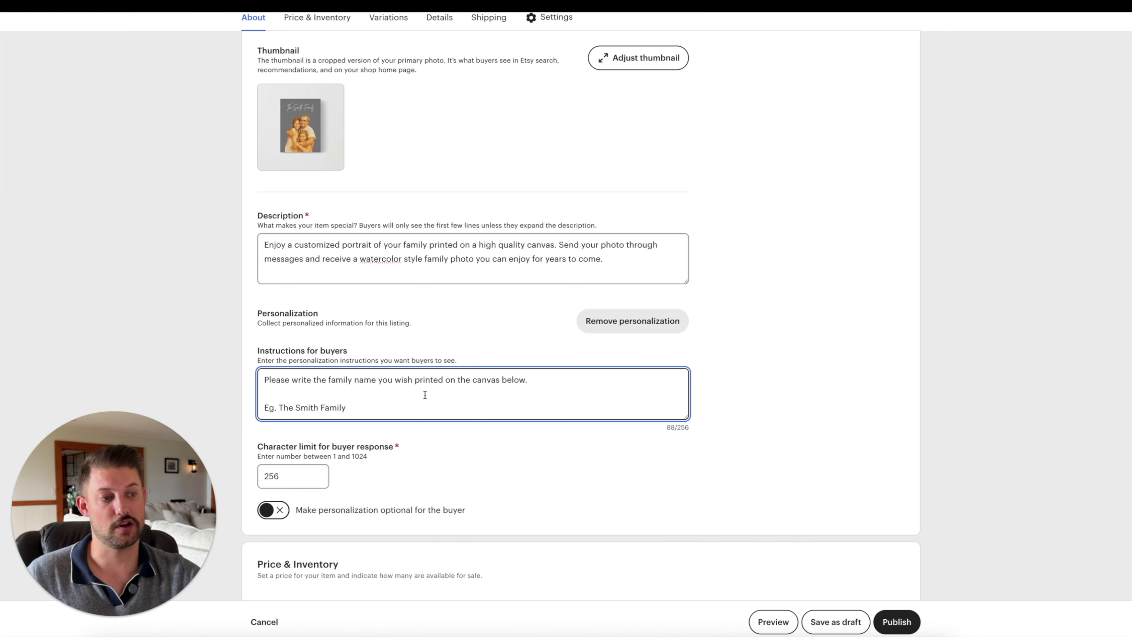
{"action": "scroll", "coordinate": [427, 388], "scroll_direction": "down", "scroll_amount": 1}
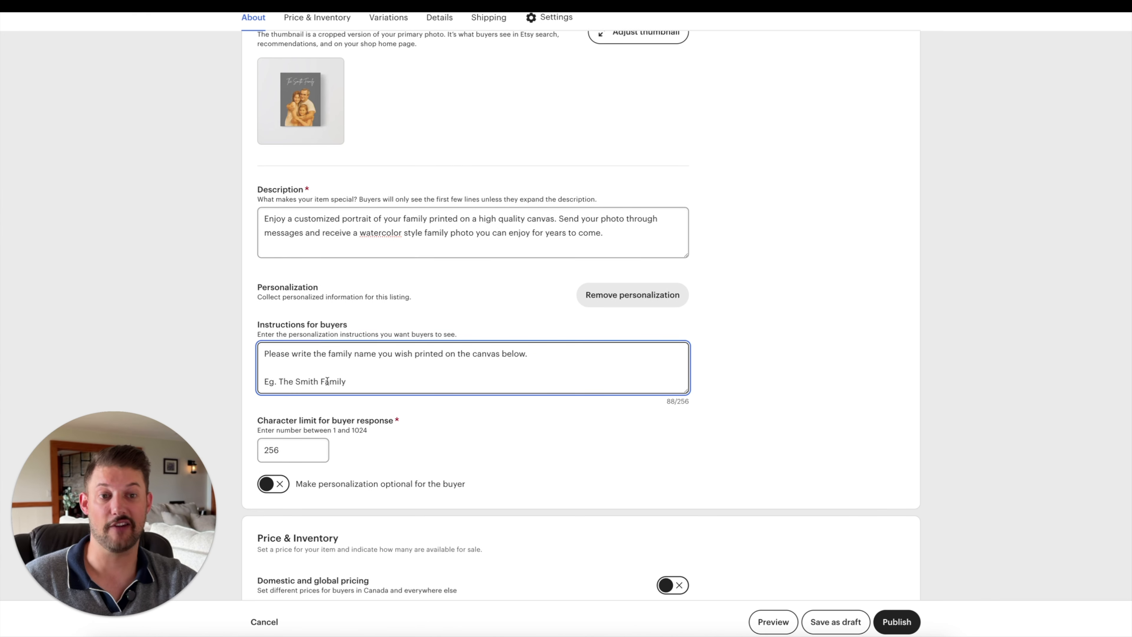
{"action": "scroll", "coordinate": [367, 417], "scroll_direction": "down", "scroll_amount": 2}
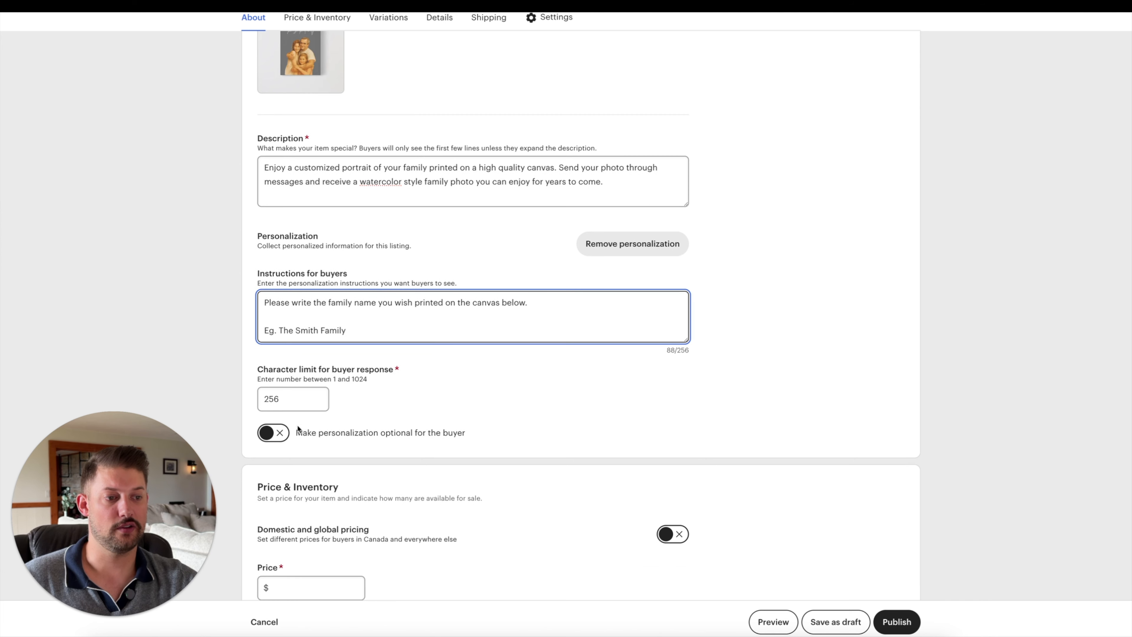
{"action": "left_click", "coordinate": [279, 434]}
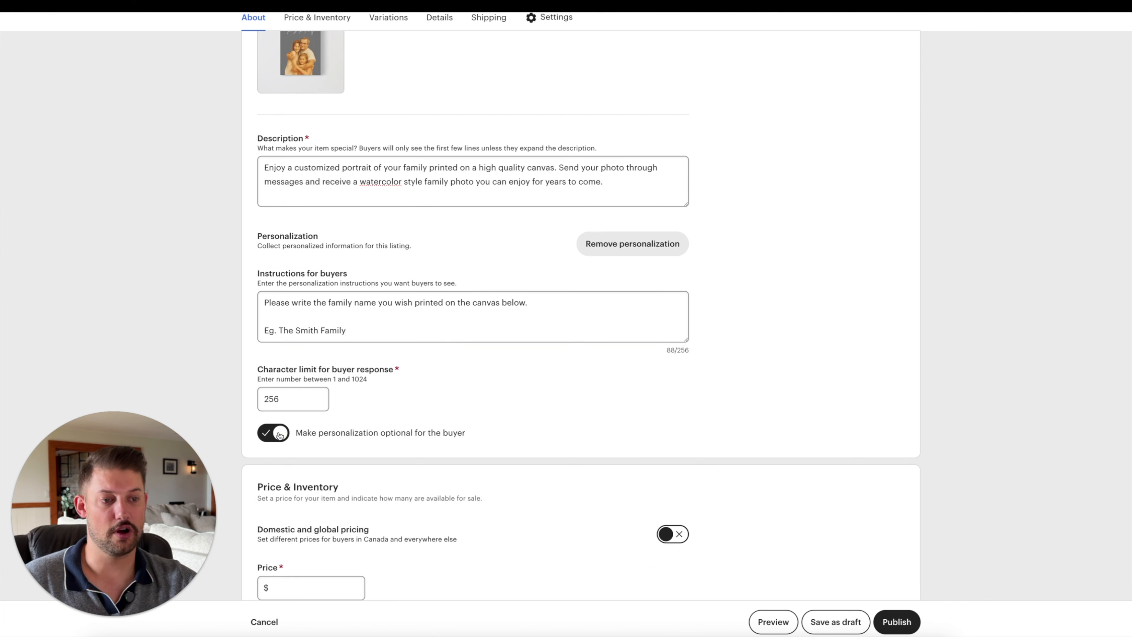
{"action": "left_click", "coordinate": [280, 435]}
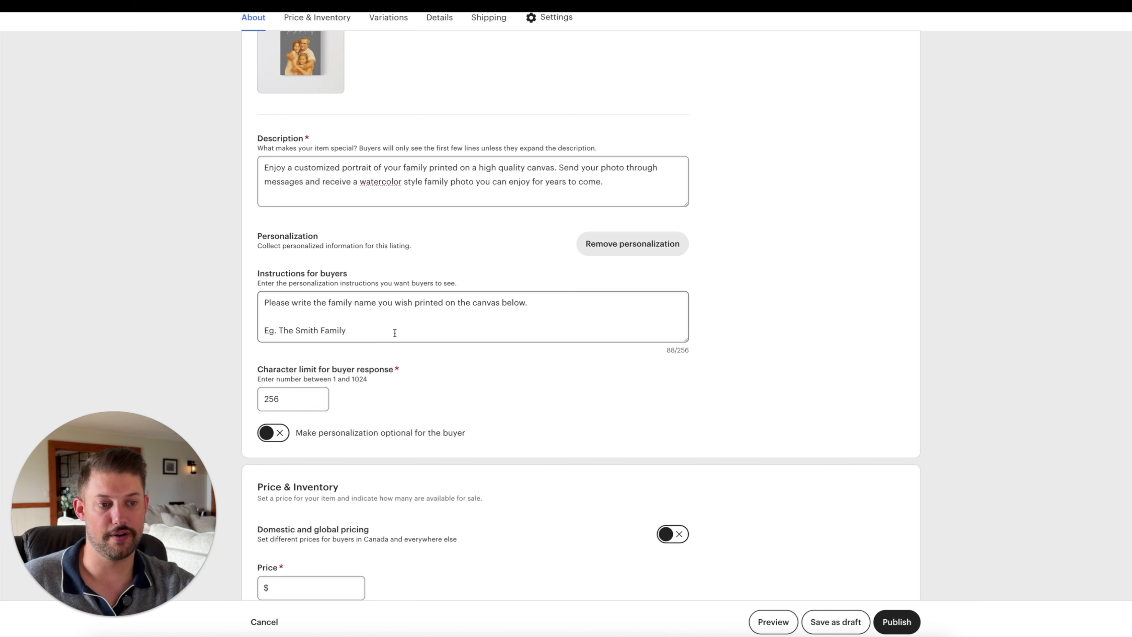
- Set the listing's quantity to 999 and its price to $41.00
{"action": "scroll", "coordinate": [503, 486], "scroll_direction": "down", "scroll_amount": 5}
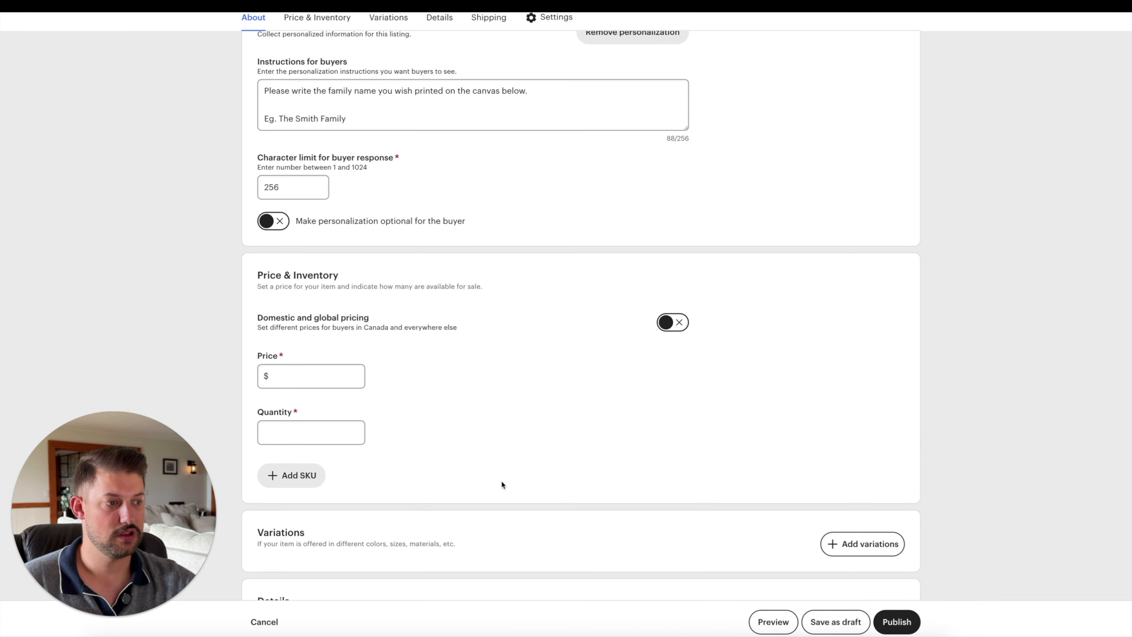
{"action": "left_click", "coordinate": [338, 434]}
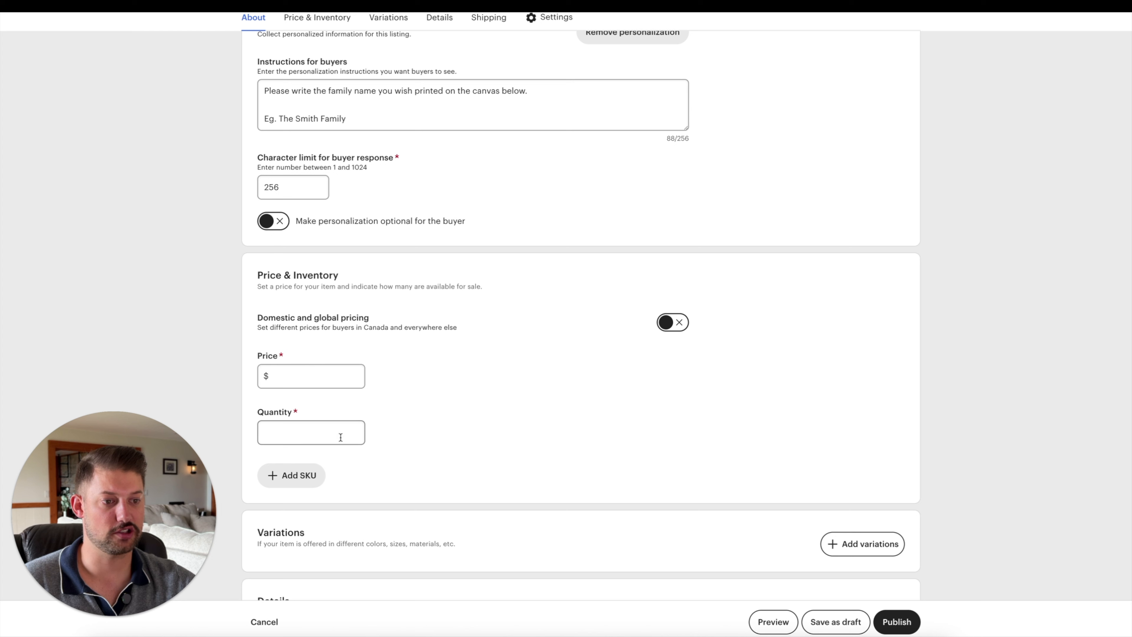
{"action": "type", "text": "999"}
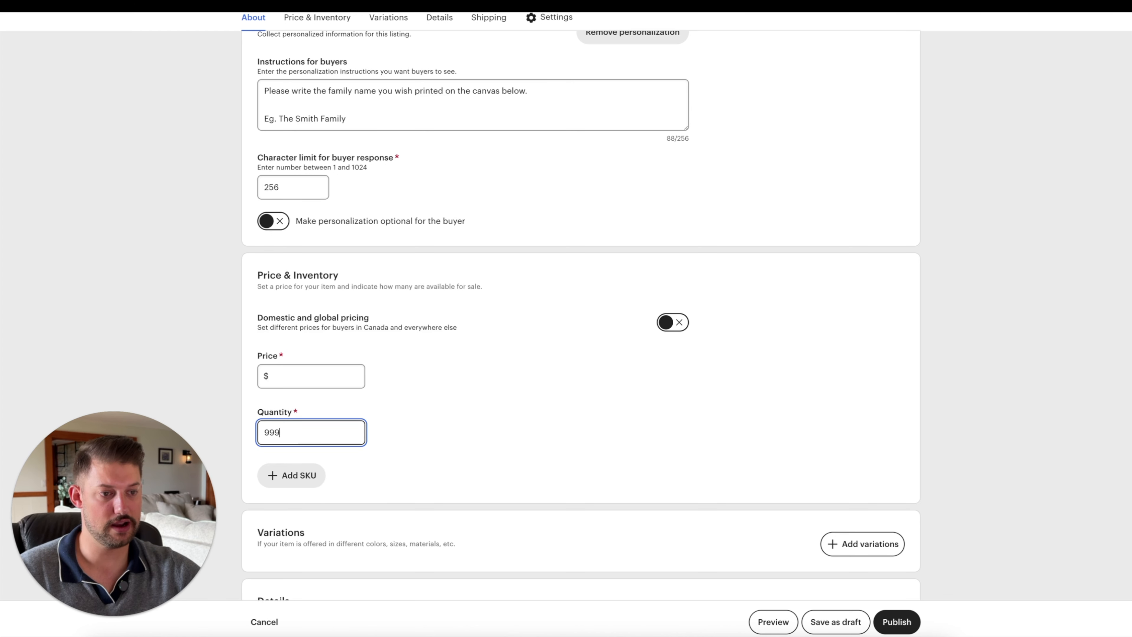
{"action": "left_click", "coordinate": [296, 381]}
{"action": "type", "text": "41.00"}
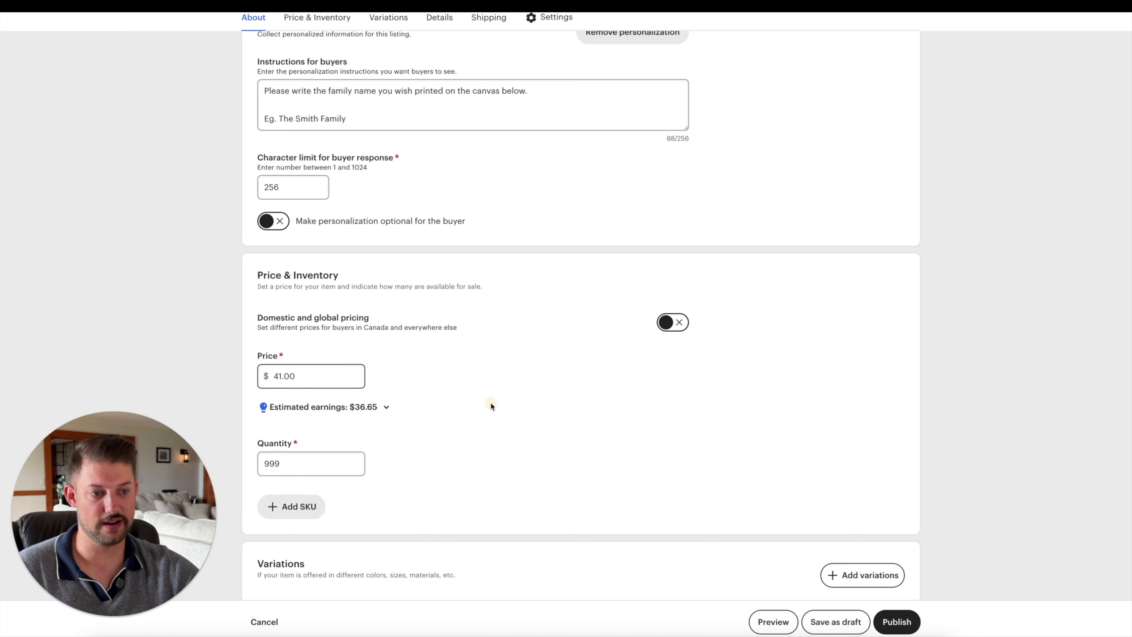
- Create a custom variation for the listing and name it "Size"
{"action": "scroll", "coordinate": [486, 403], "scroll_direction": "down", "scroll_amount": 2}
{"action": "scroll", "coordinate": [483, 405], "scroll_direction": "down", "scroll_amount": 3}
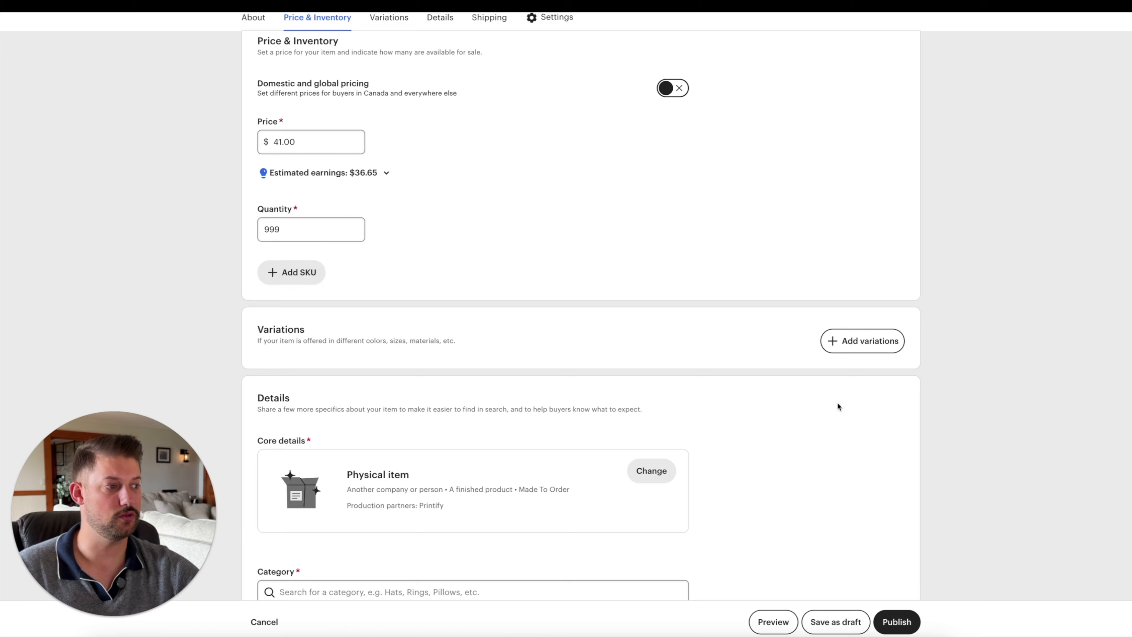
{"action": "left_click", "coordinate": [884, 353]}
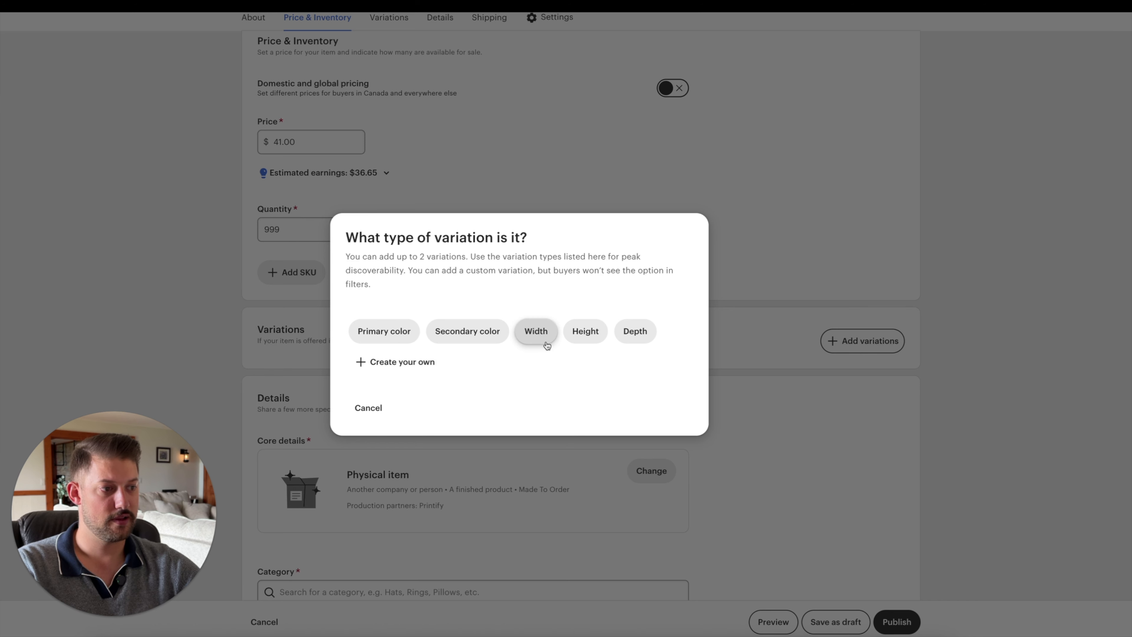
{"action": "left_click", "coordinate": [403, 362]}
{"action": "left_click", "coordinate": [414, 239]}
{"action": "type", "text": "Size"}
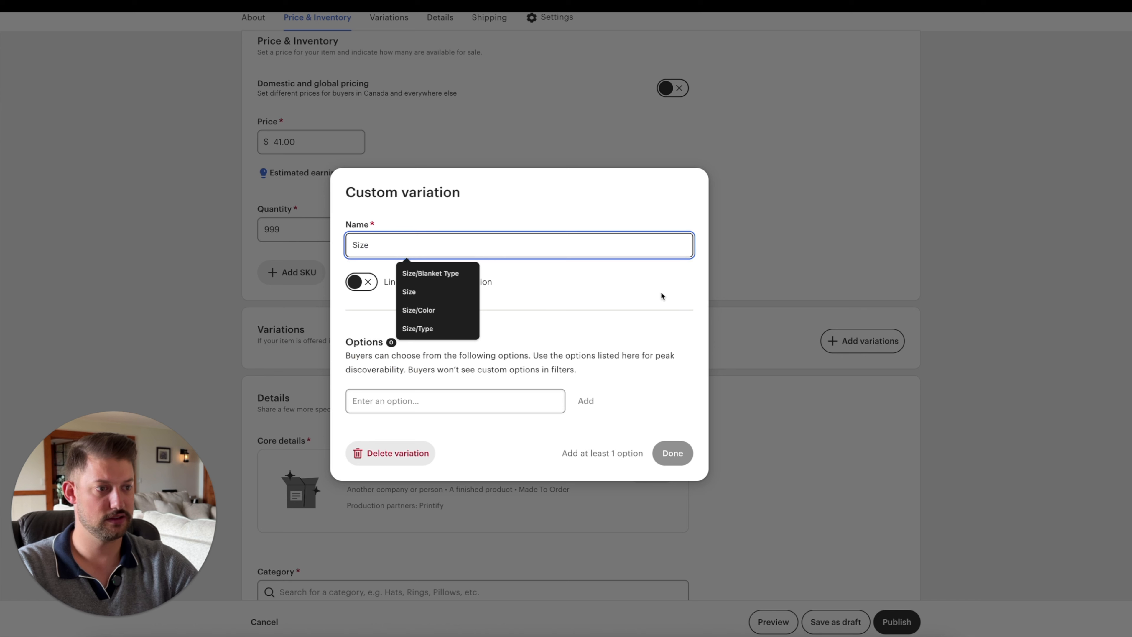
- Add the options 8x10 and 9x12 to the Size variation
{"action": "left_click", "coordinate": [452, 401]}
{"action": "type", "text": "8"}
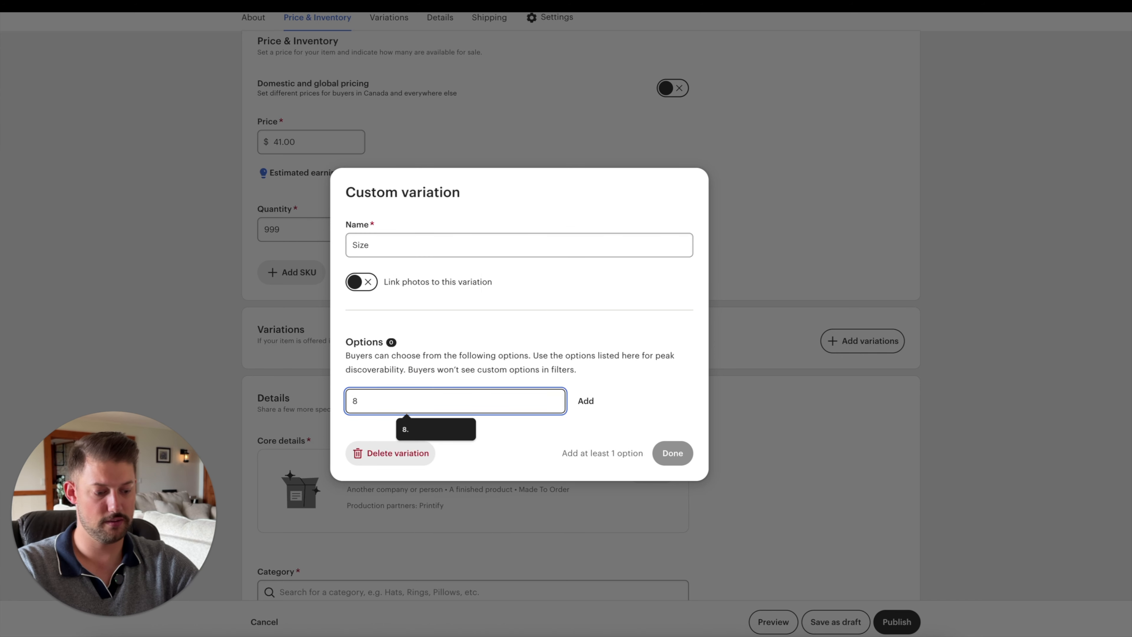
{"action": "type", "text": "x10"}
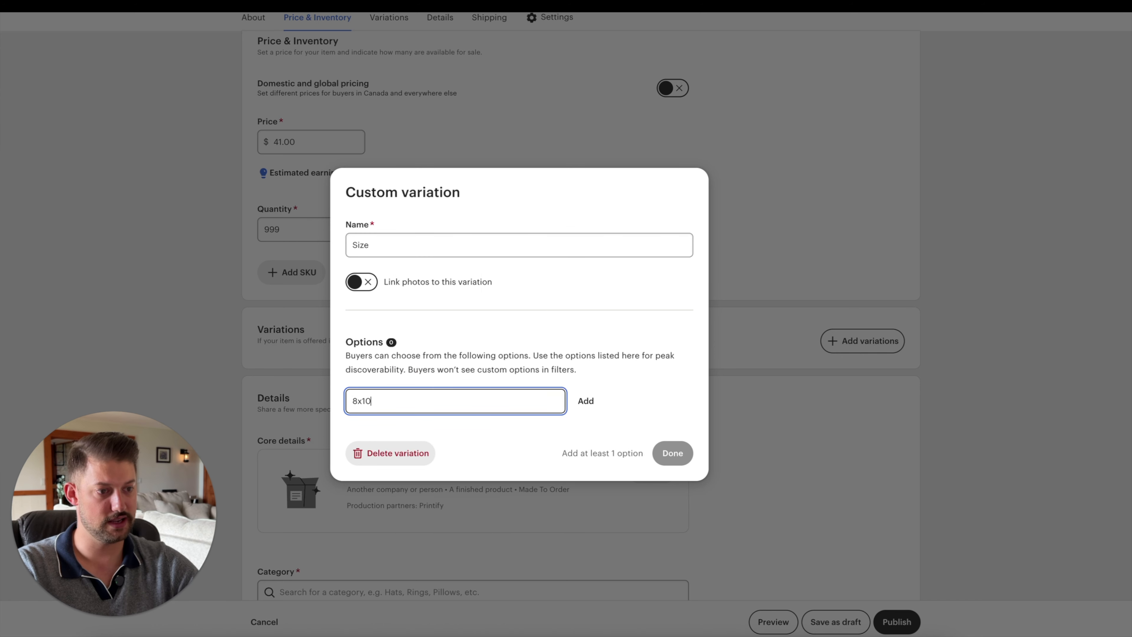
{"action": "left_click", "coordinate": [604, 395]}
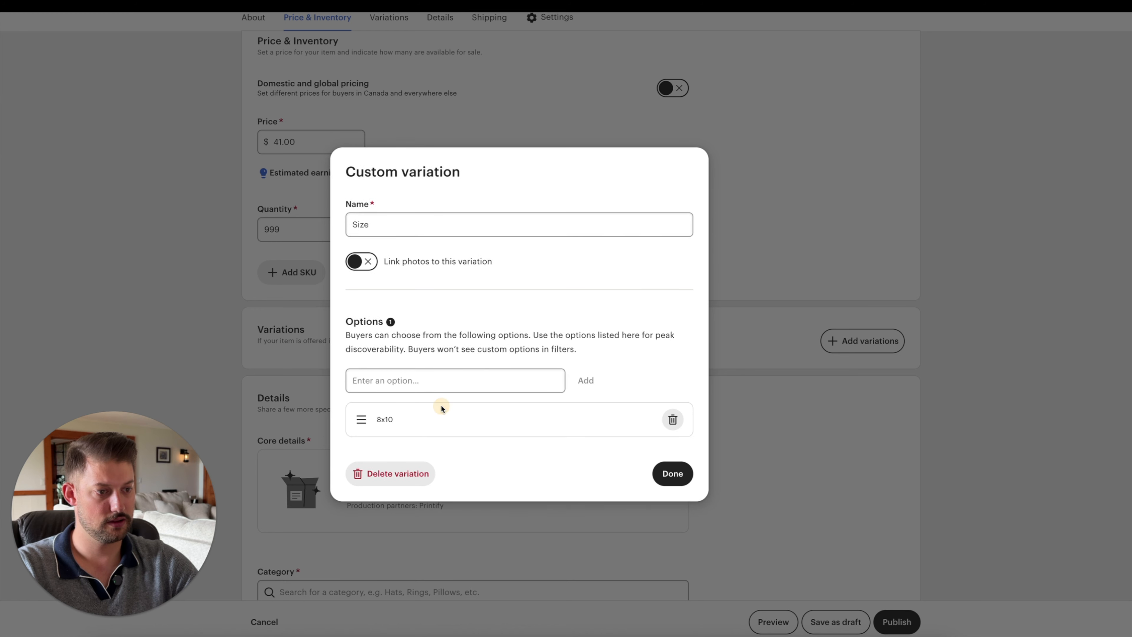
{"action": "left_click", "coordinate": [440, 388]}
{"action": "type", "text": "9x12"}
{"action": "key", "text": "Return"}
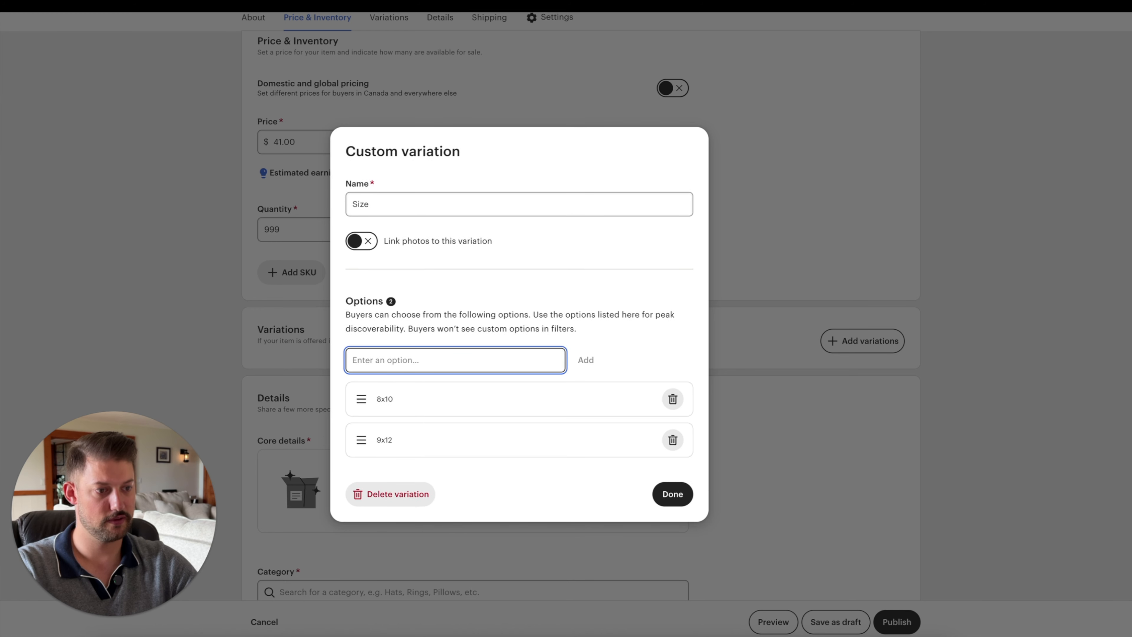
- Finish the Size variation and apply it with prices and SKUs set to vary for each size
{"action": "left_click", "coordinate": [690, 500]}
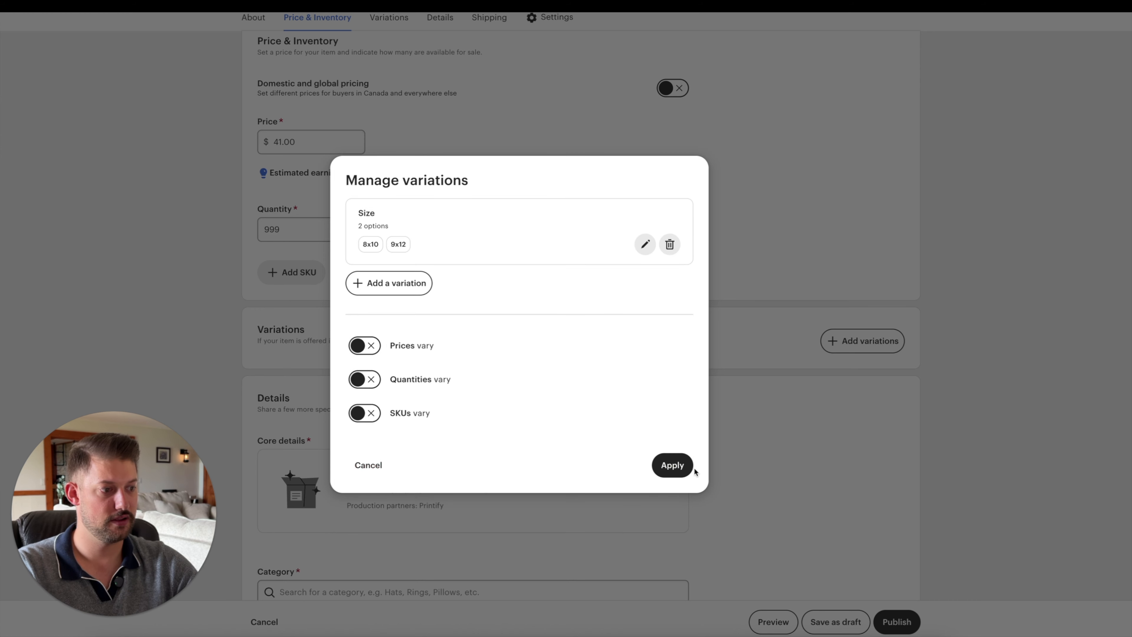
{"action": "left_click", "coordinate": [487, 411]}
{"action": "left_click", "coordinate": [361, 344]}
{"action": "left_click", "coordinate": [663, 468]}
{"action": "scroll", "coordinate": [529, 441], "scroll_direction": "down", "scroll_amount": 1}
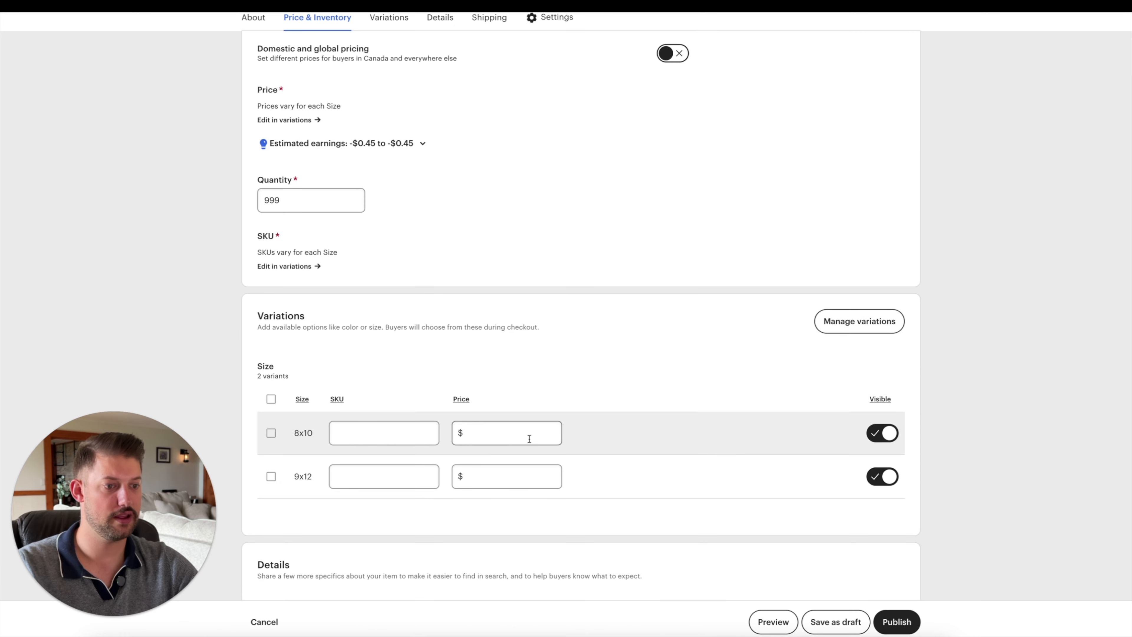
{"action": "scroll", "coordinate": [361, 351], "scroll_direction": "down", "scroll_amount": 1}
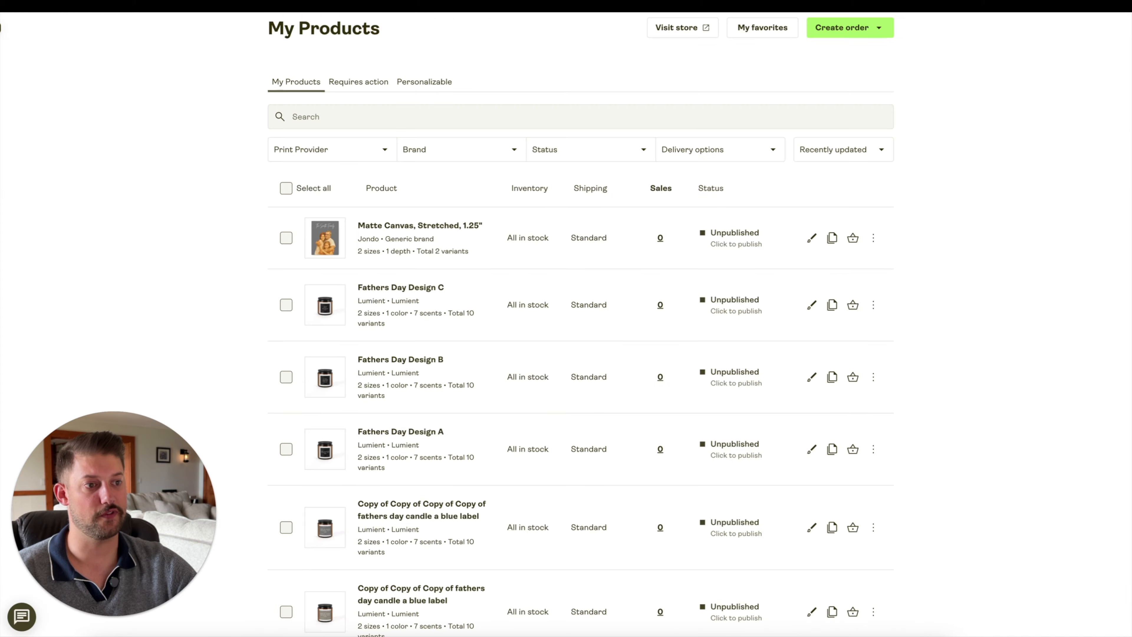
- Switch to Printify, open the Matte Canvas, Stretched product, and copy its 8" x 10" SKU into the Etsy listing's 8x10 variant
{"action": "left_click", "coordinate": [402, 223]}
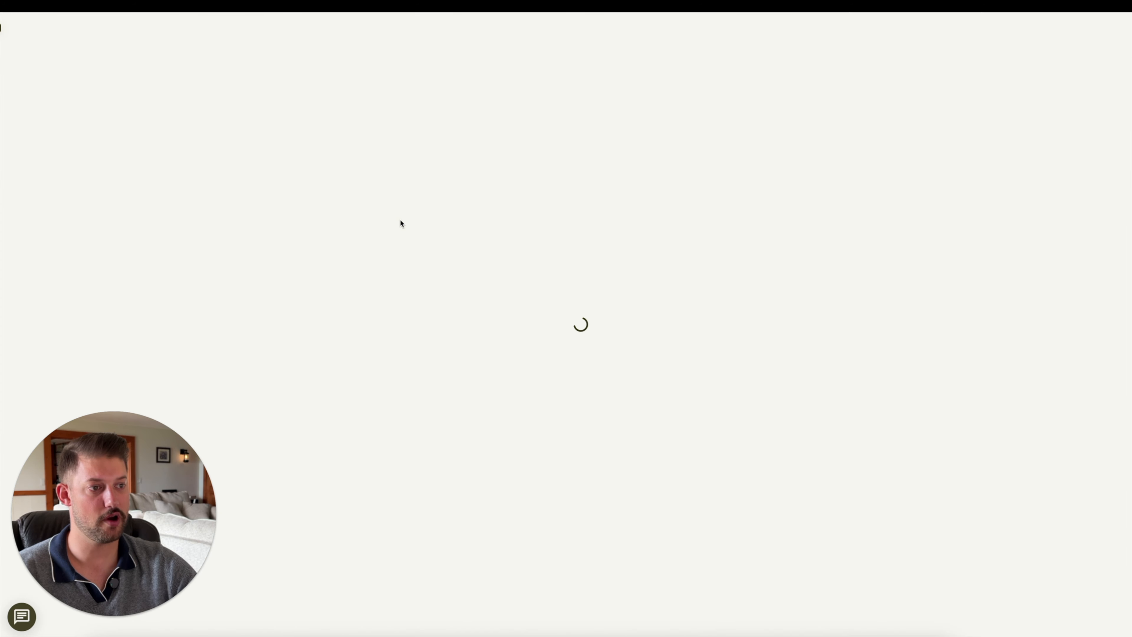
{"action": "scroll", "coordinate": [305, 396], "scroll_direction": "down", "scroll_amount": 10}
{"action": "scroll", "coordinate": [306, 397], "scroll_direction": "down", "scroll_amount": 12}
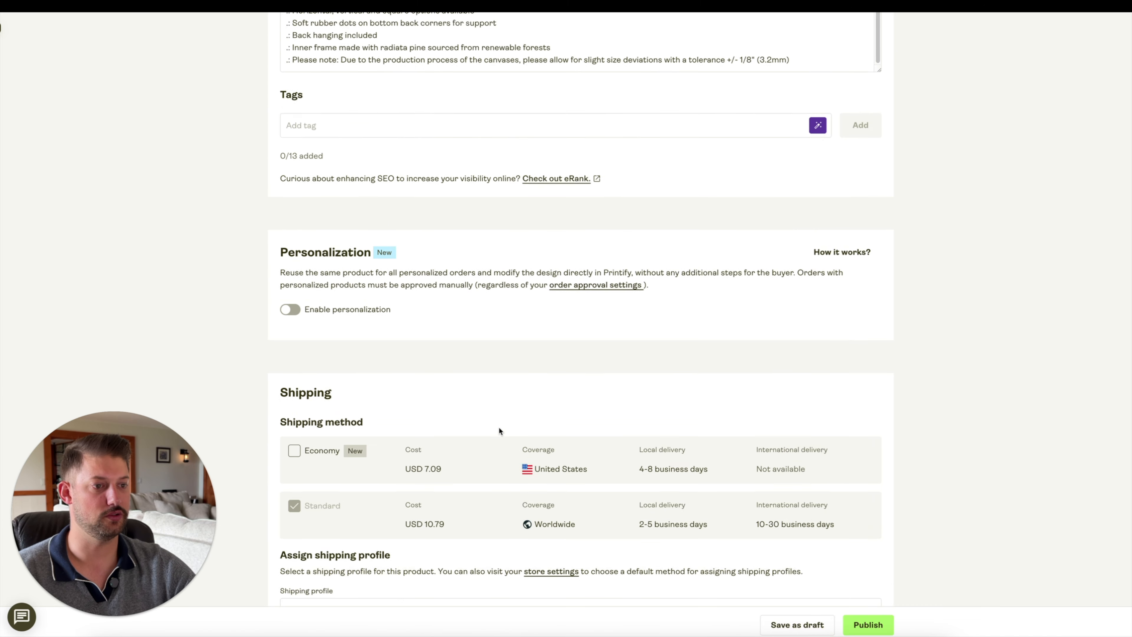
{"action": "scroll", "coordinate": [499, 431], "scroll_direction": "down", "scroll_amount": 7}
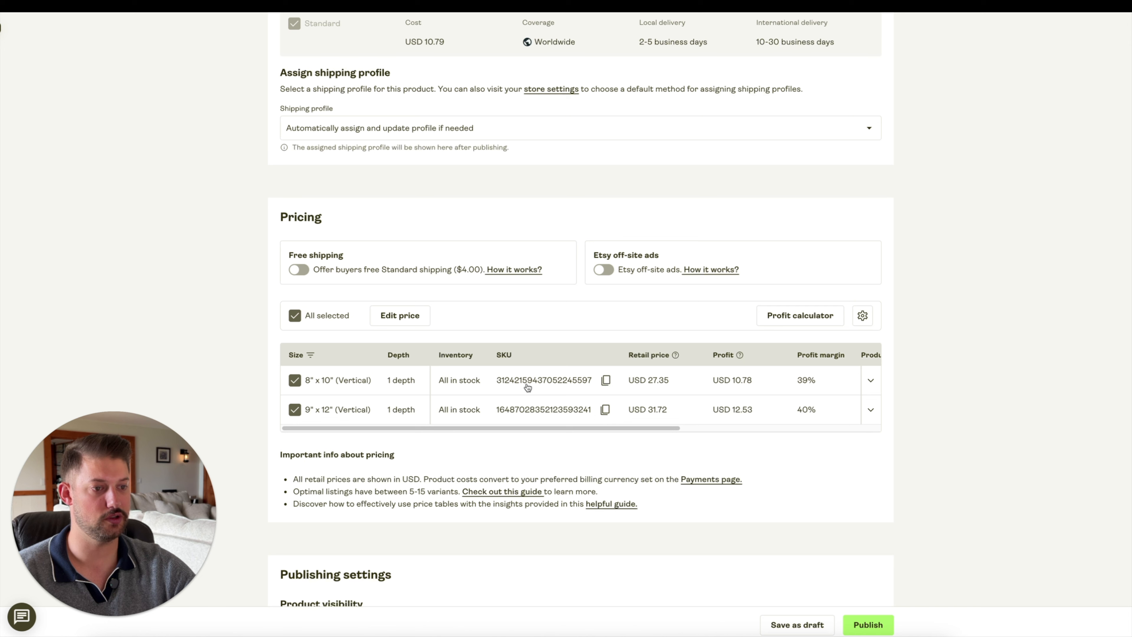
{"action": "left_click", "coordinate": [606, 380]}
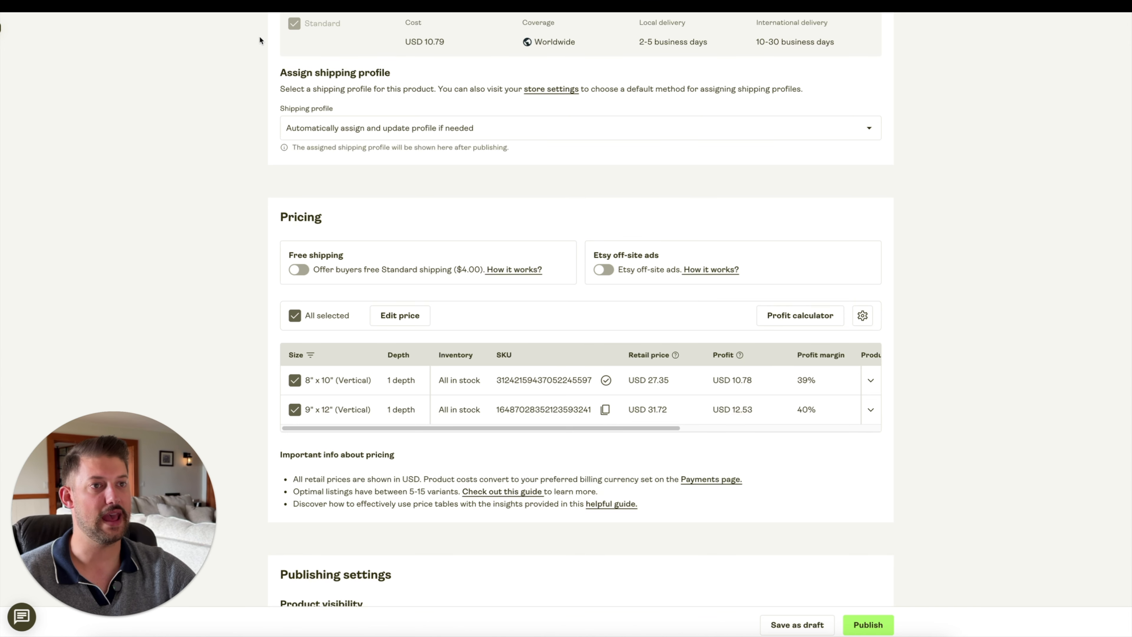
{"action": "key", "text": "ctrl+Tab"}
{"action": "left_click", "coordinate": [381, 397]}
{"action": "key", "text": "ctrl+v"}
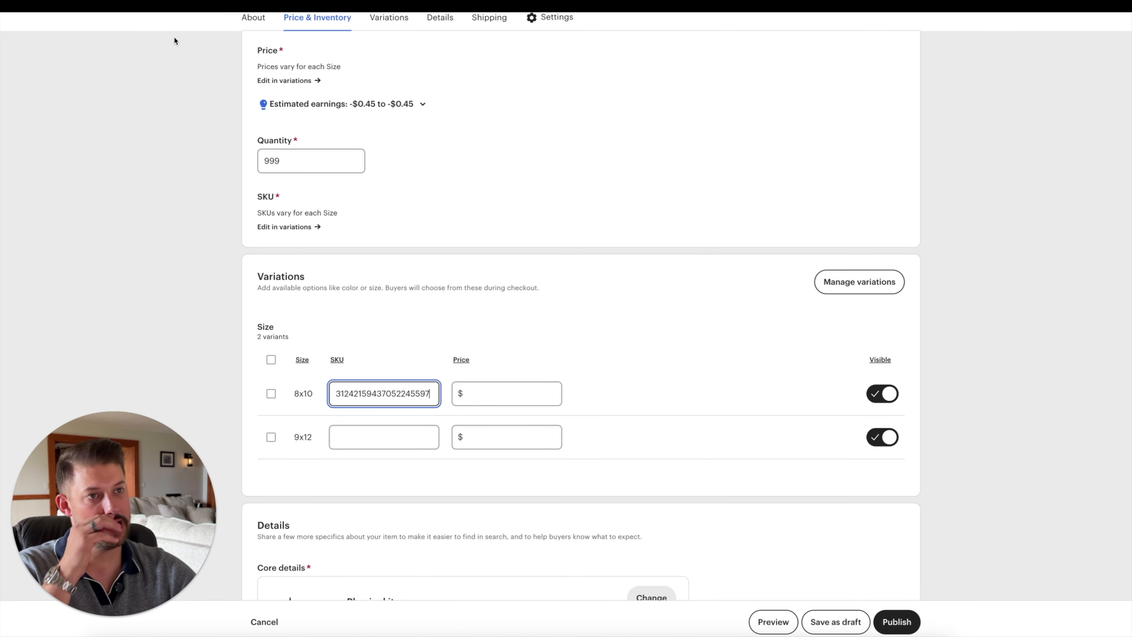
- Copy the 9" x 12" SKU from the Printify product into the SKU of the Etsy listing's 9x12 variant
{"action": "key", "text": "ctrl+Tab"}
{"action": "left_click", "coordinate": [605, 408]}
{"action": "key", "text": "ctrl+Tab"}
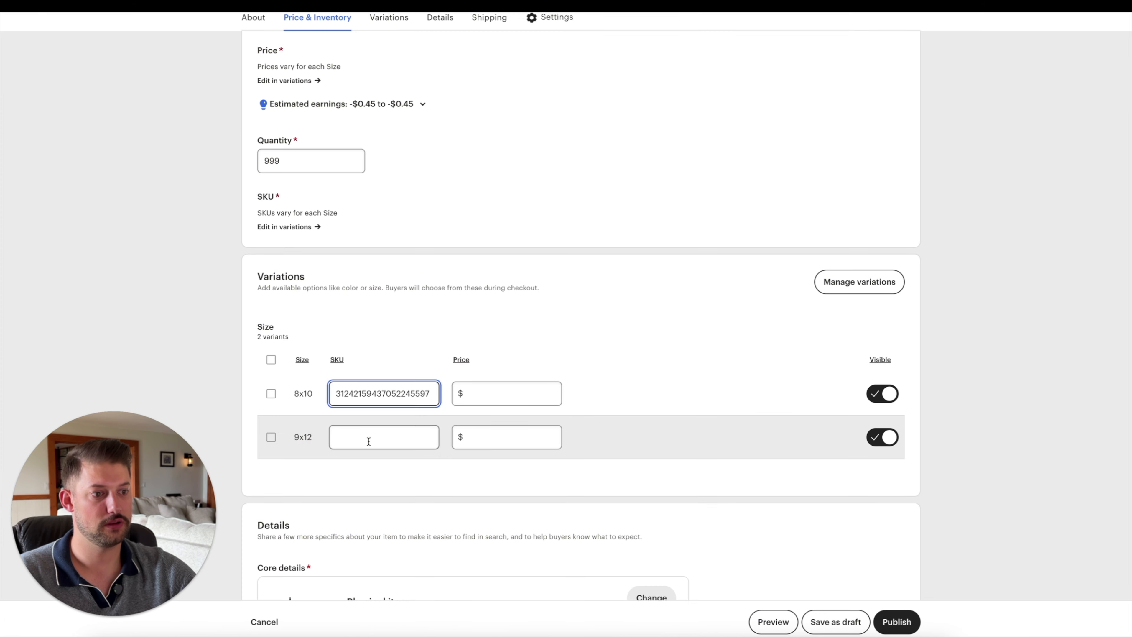
{"action": "left_click", "coordinate": [387, 439]}
{"action": "key", "text": "ctrl+v"}
- Set the price of the 8x10 variant to $45.99 and the 9x12 variant to $55.99
{"action": "left_click", "coordinate": [492, 389]}
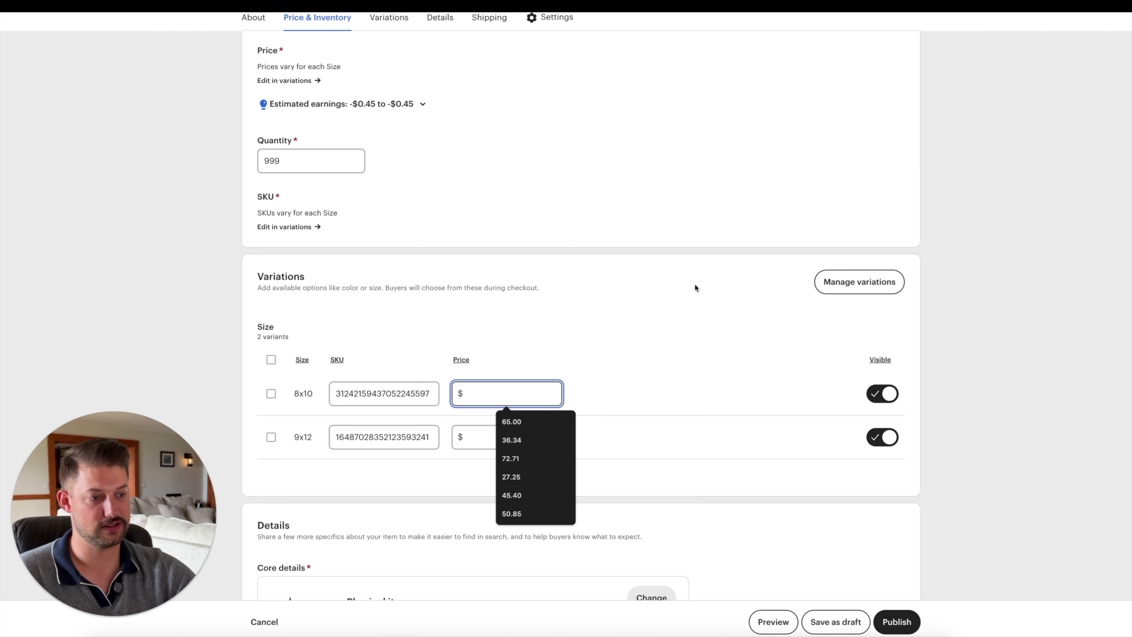
{"action": "type", "text": "45"}
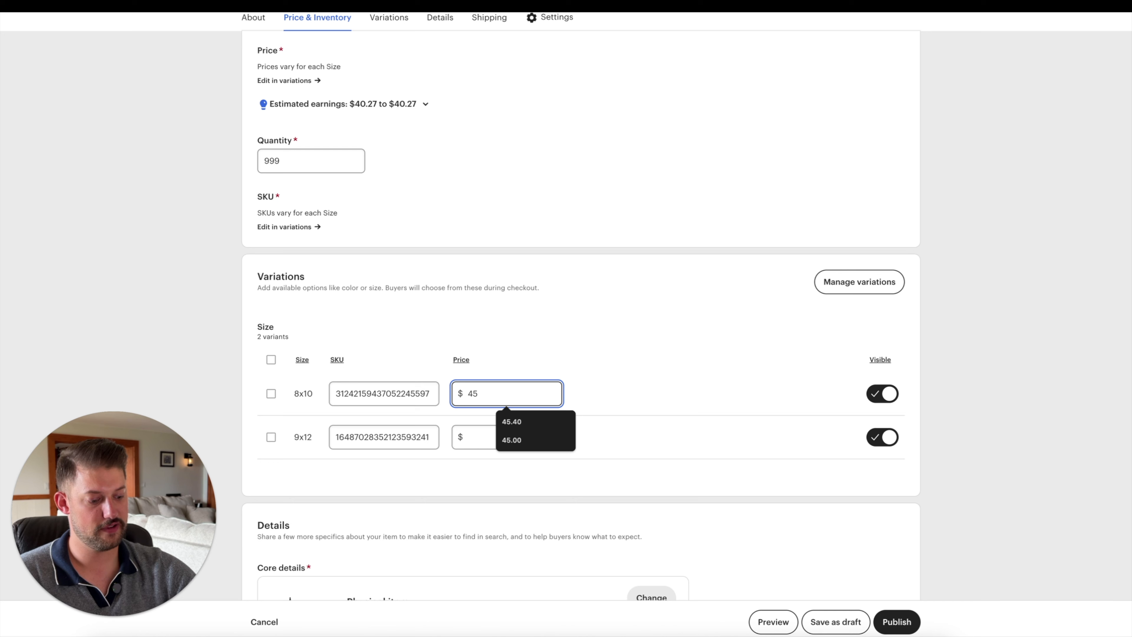
{"action": "type", "text": ".99"}
{"action": "left_click", "coordinate": [506, 439]}
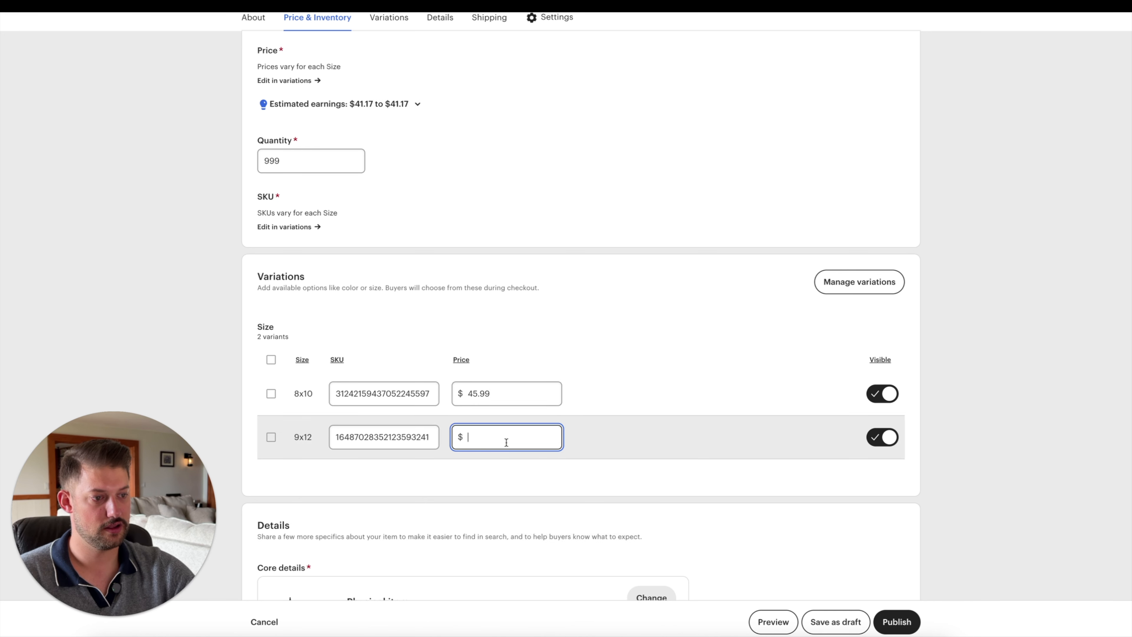
{"action": "type", "text": ".99"}
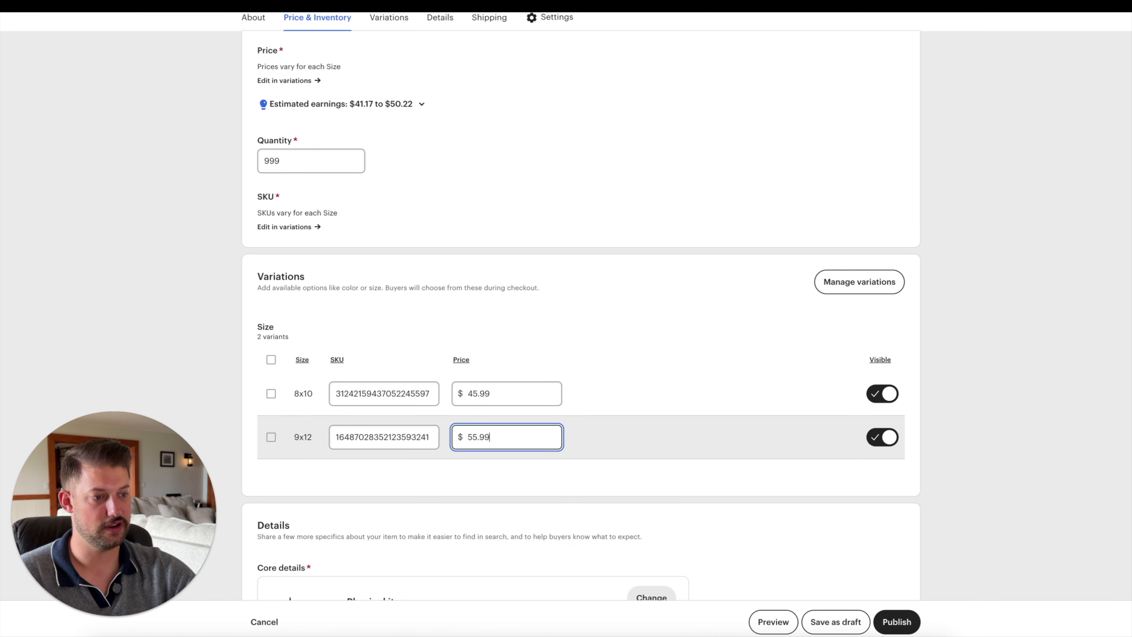
{"action": "left_click", "coordinate": [606, 421]}
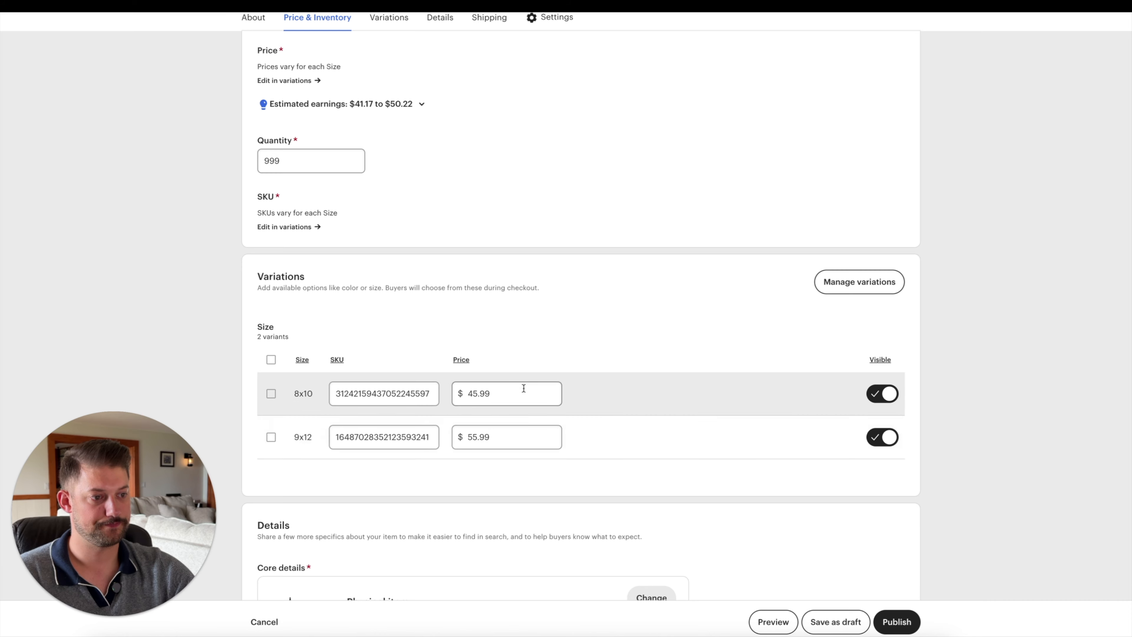
- Show all available attributes for the Wall Hangings category in the listing's details
{"action": "scroll", "coordinate": [524, 387], "scroll_direction": "down", "scroll_amount": 2}
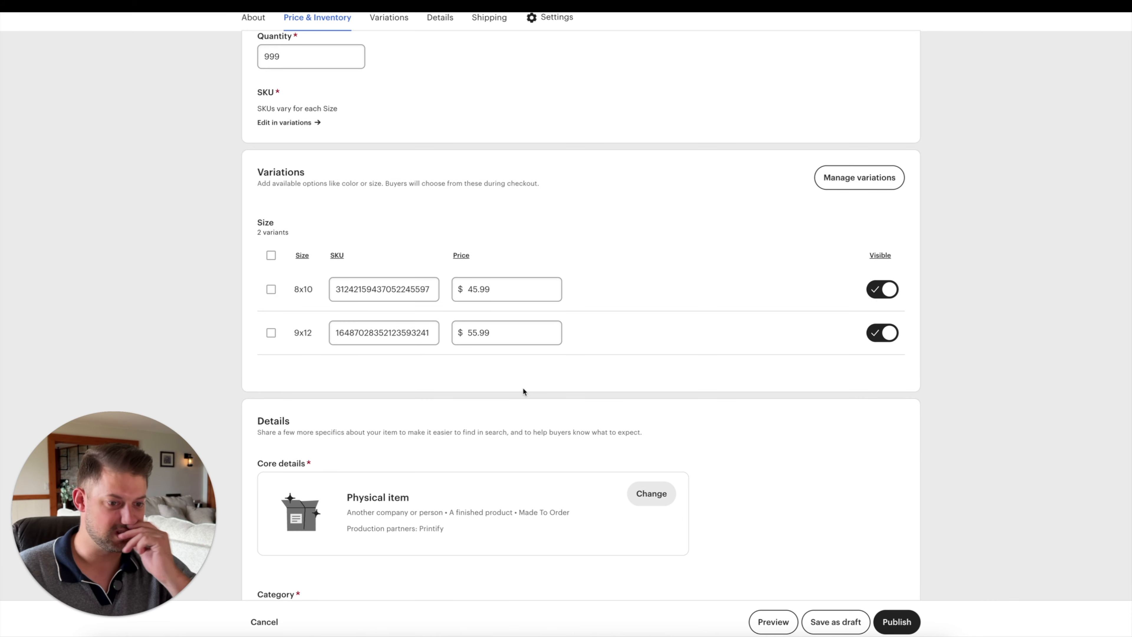
{"action": "scroll", "coordinate": [521, 386], "scroll_direction": "down", "scroll_amount": 1}
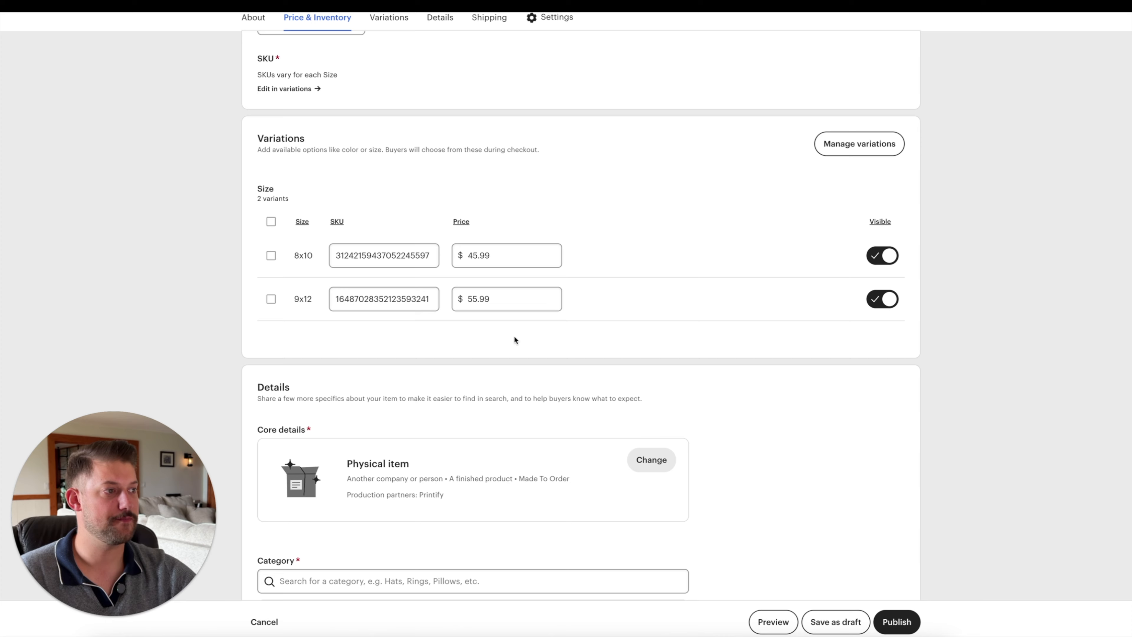
{"action": "scroll", "coordinate": [516, 321], "scroll_direction": "up", "scroll_amount": 4}
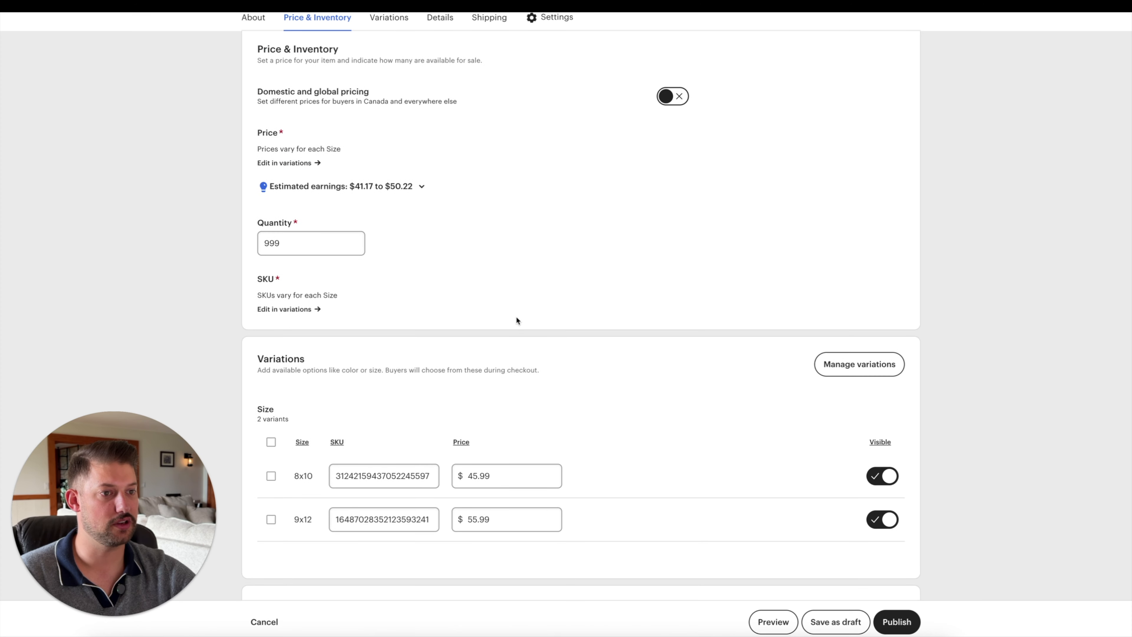
{"action": "scroll", "coordinate": [516, 319], "scroll_direction": "up", "scroll_amount": 1}
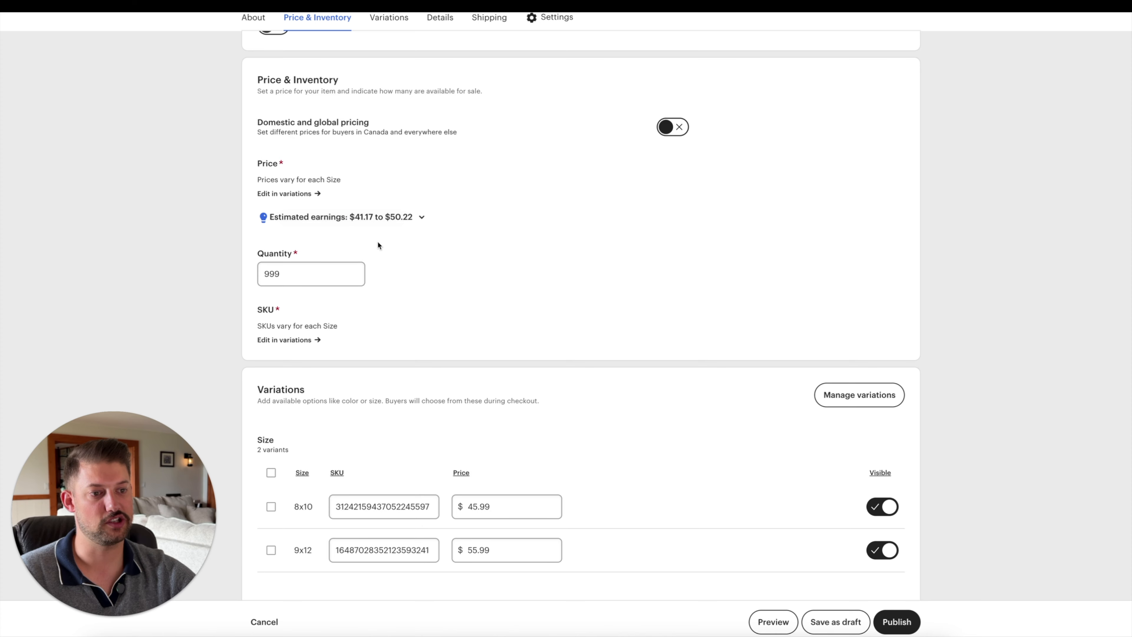
{"action": "scroll", "coordinate": [377, 240], "scroll_direction": "down", "scroll_amount": 4}
{"action": "scroll", "coordinate": [378, 249], "scroll_direction": "down", "scroll_amount": 5}
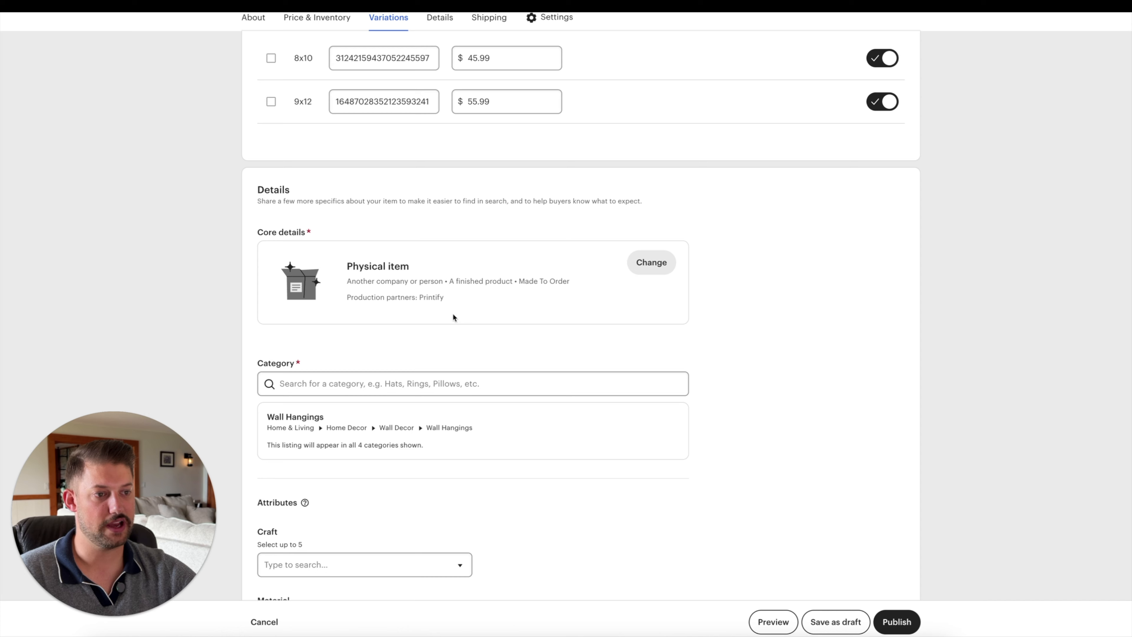
{"action": "scroll", "coordinate": [382, 412], "scroll_direction": "down", "scroll_amount": 2}
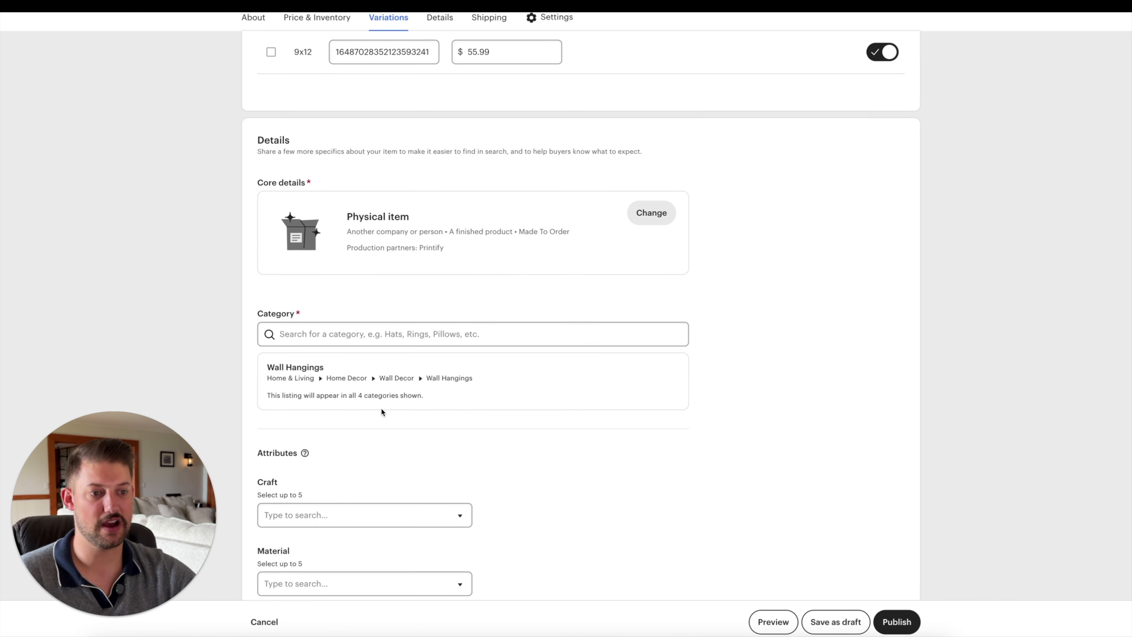
{"action": "scroll", "coordinate": [373, 333], "scroll_direction": "down", "scroll_amount": 2}
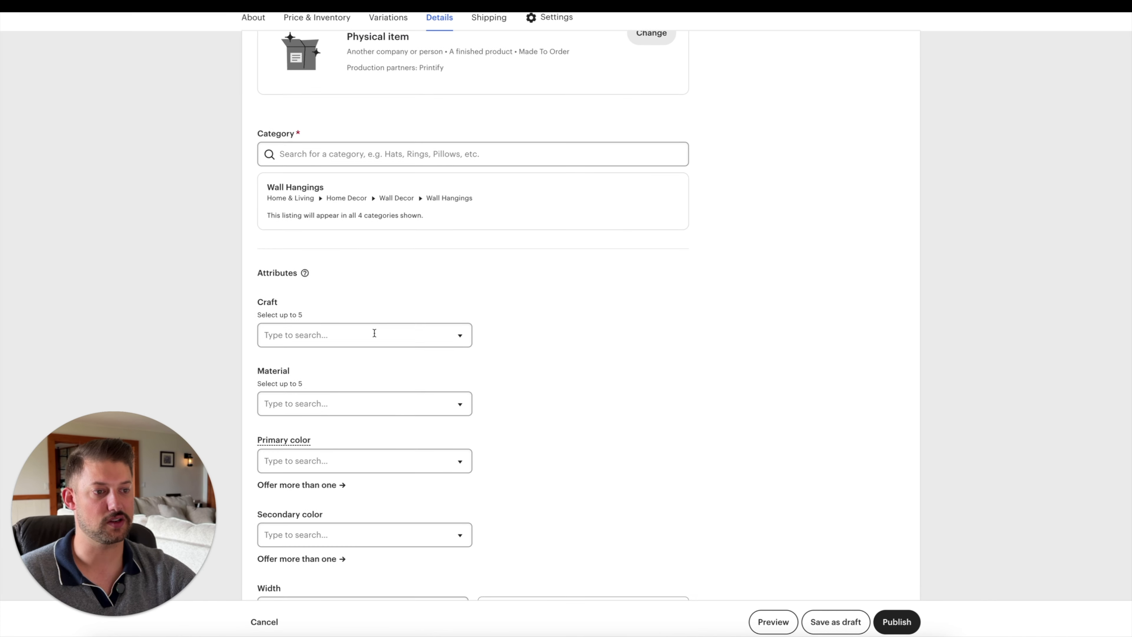
{"action": "scroll", "coordinate": [374, 333], "scroll_direction": "down", "scroll_amount": 1}
{"action": "scroll", "coordinate": [409, 274], "scroll_direction": "down", "scroll_amount": 2}
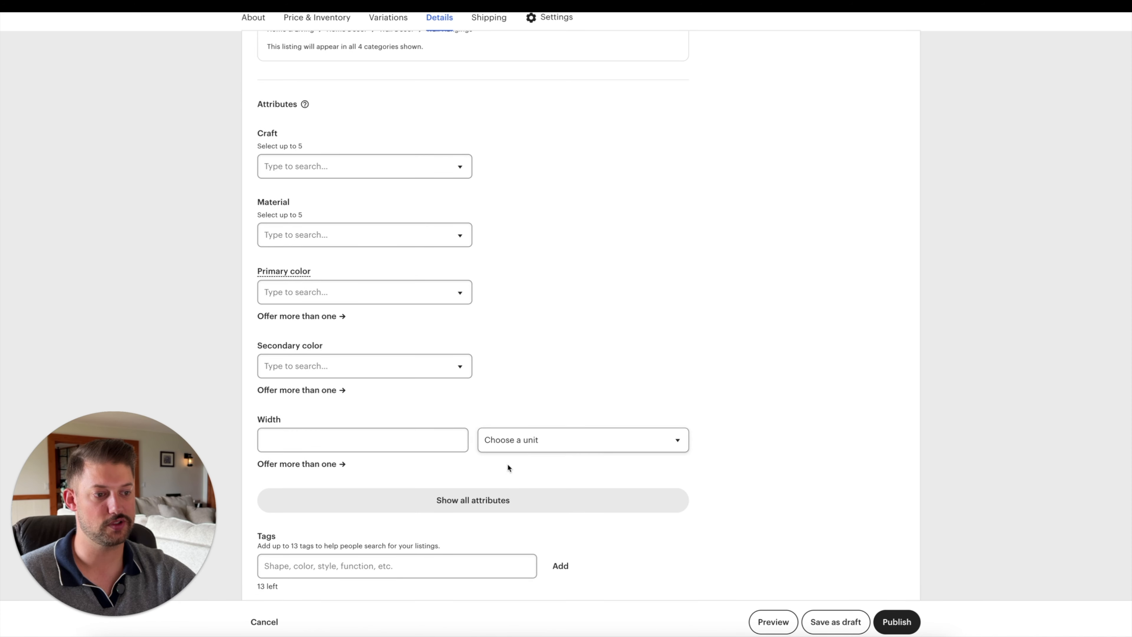
{"action": "left_click", "coordinate": [505, 495]}
{"action": "scroll", "coordinate": [485, 465], "scroll_direction": "up", "scroll_amount": 2}
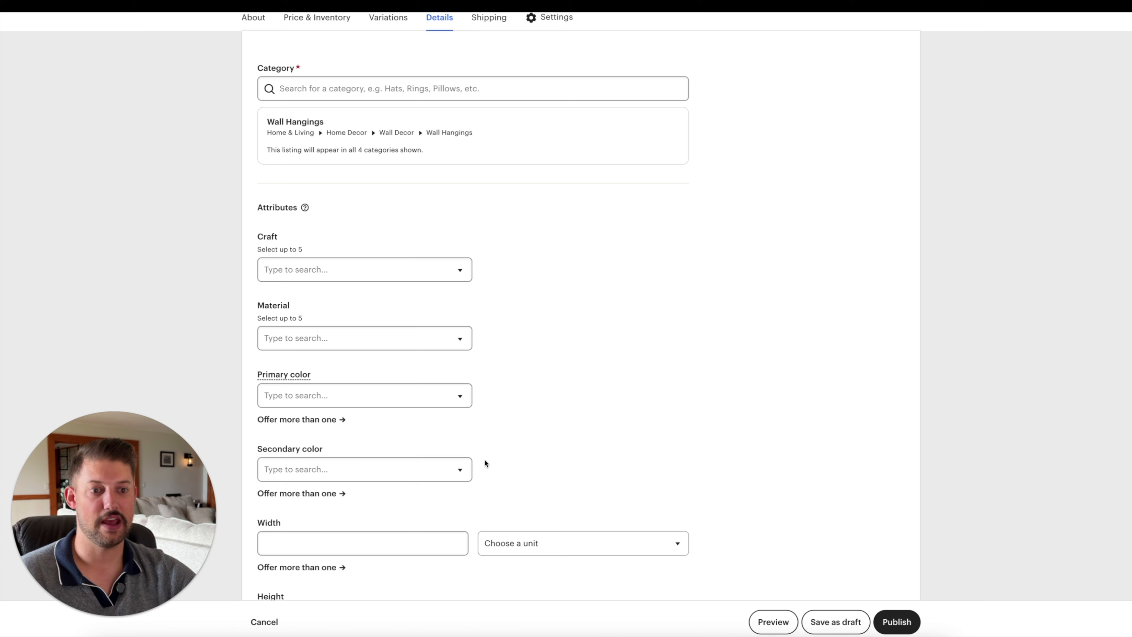
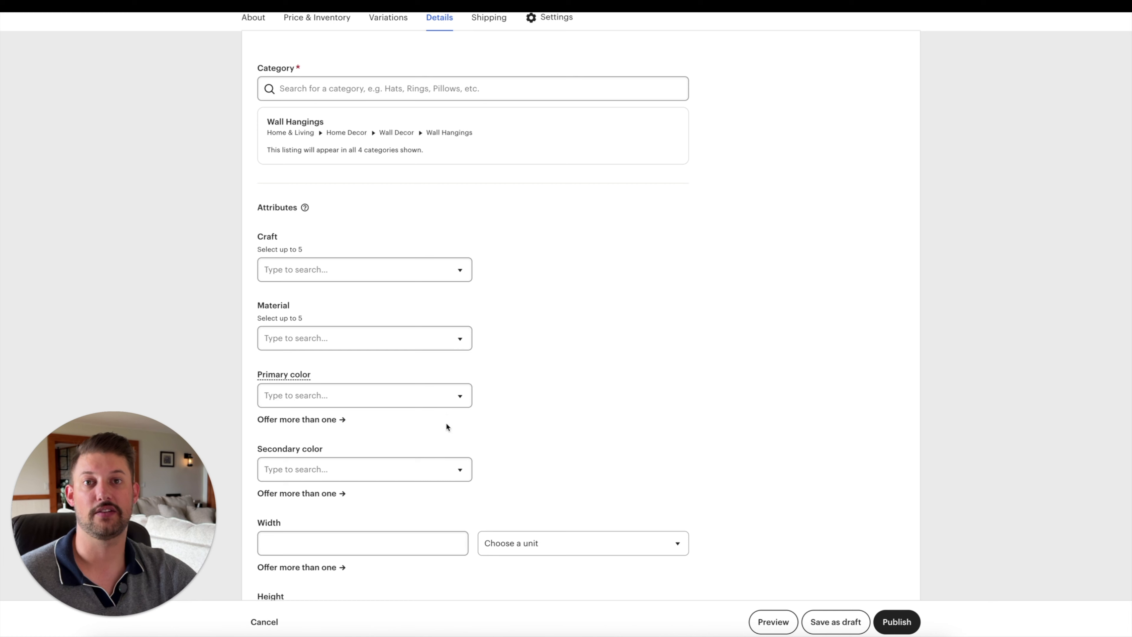
- Look through the full list of Craft attribute options for one that suits the canvas
{"action": "left_click", "coordinate": [400, 272]}
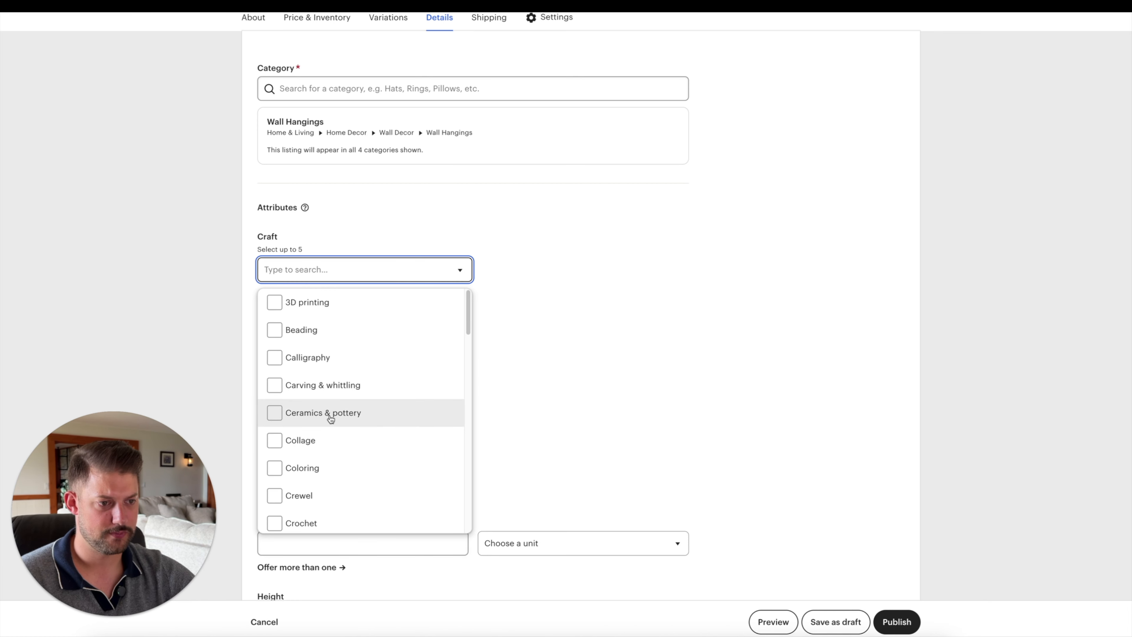
{"action": "scroll", "coordinate": [331, 459], "scroll_direction": "down", "scroll_amount": 3}
{"action": "scroll", "coordinate": [331, 459], "scroll_direction": "down", "scroll_amount": 1}
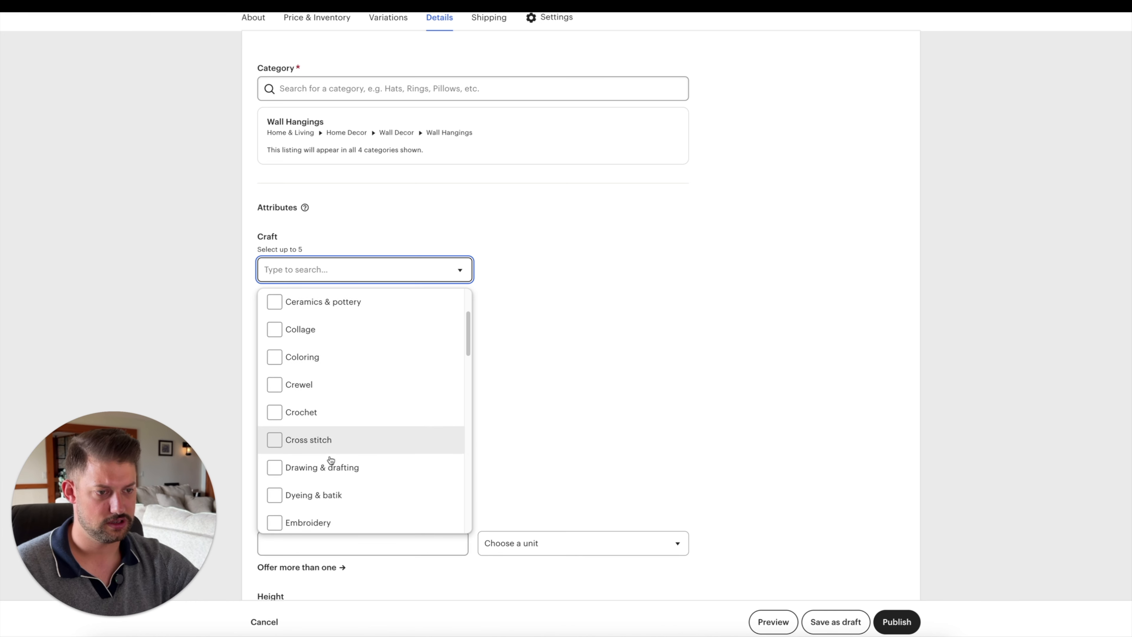
{"action": "scroll", "coordinate": [331, 460], "scroll_direction": "down", "scroll_amount": 3}
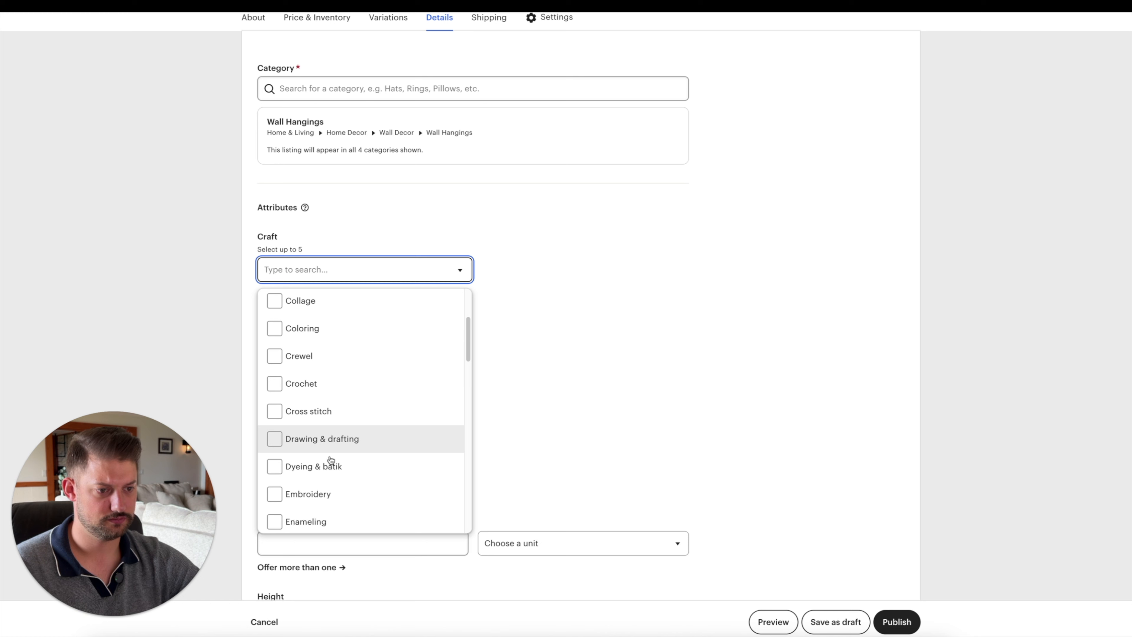
{"action": "scroll", "coordinate": [331, 460], "scroll_direction": "down", "scroll_amount": 5}
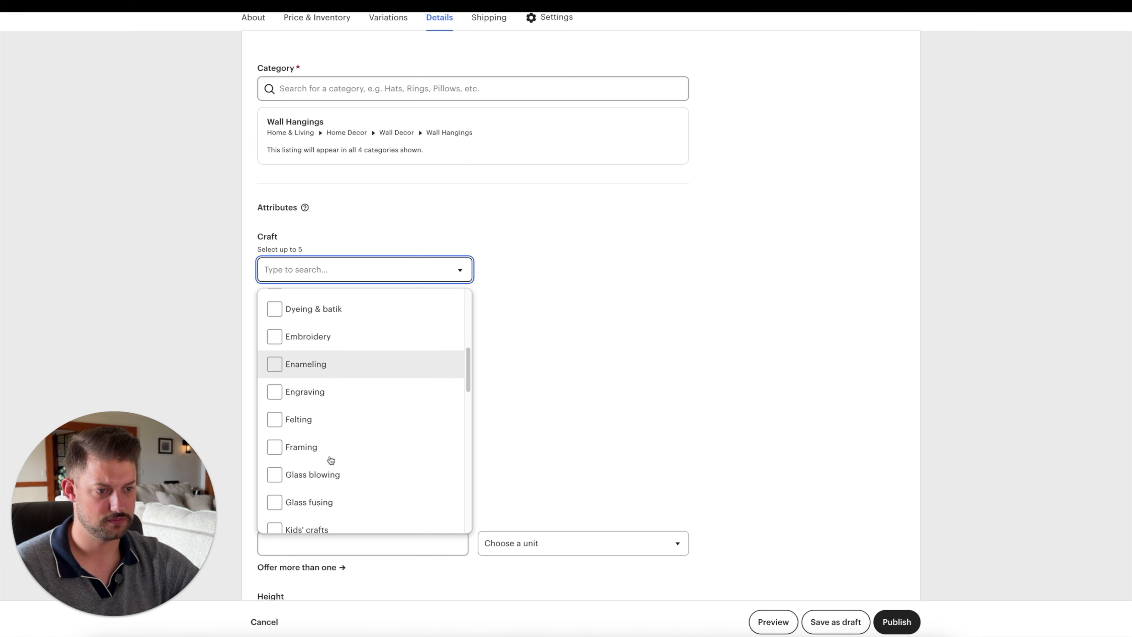
{"action": "scroll", "coordinate": [330, 461], "scroll_direction": "down", "scroll_amount": 5}
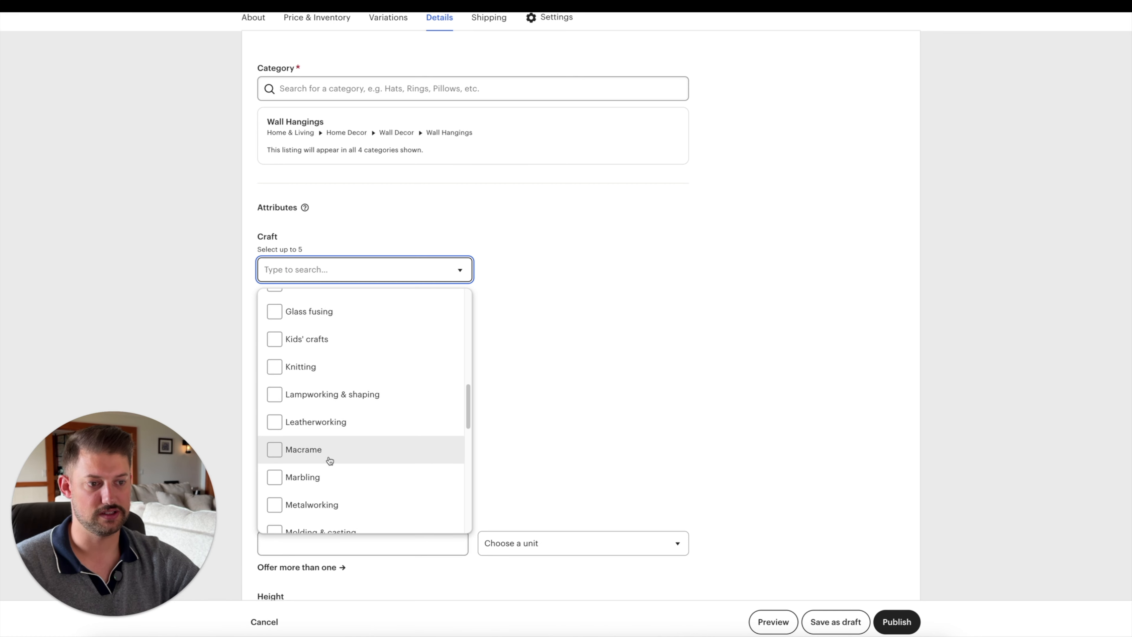
{"action": "scroll", "coordinate": [330, 460], "scroll_direction": "down", "scroll_amount": 1}
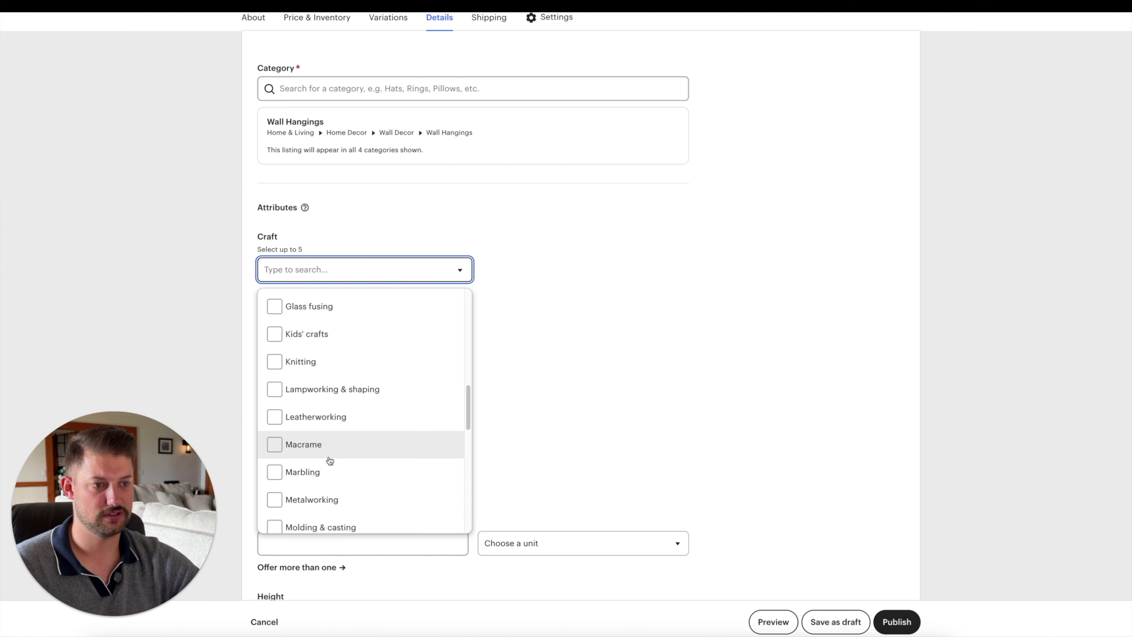
{"action": "scroll", "coordinate": [330, 460], "scroll_direction": "down", "scroll_amount": 3}
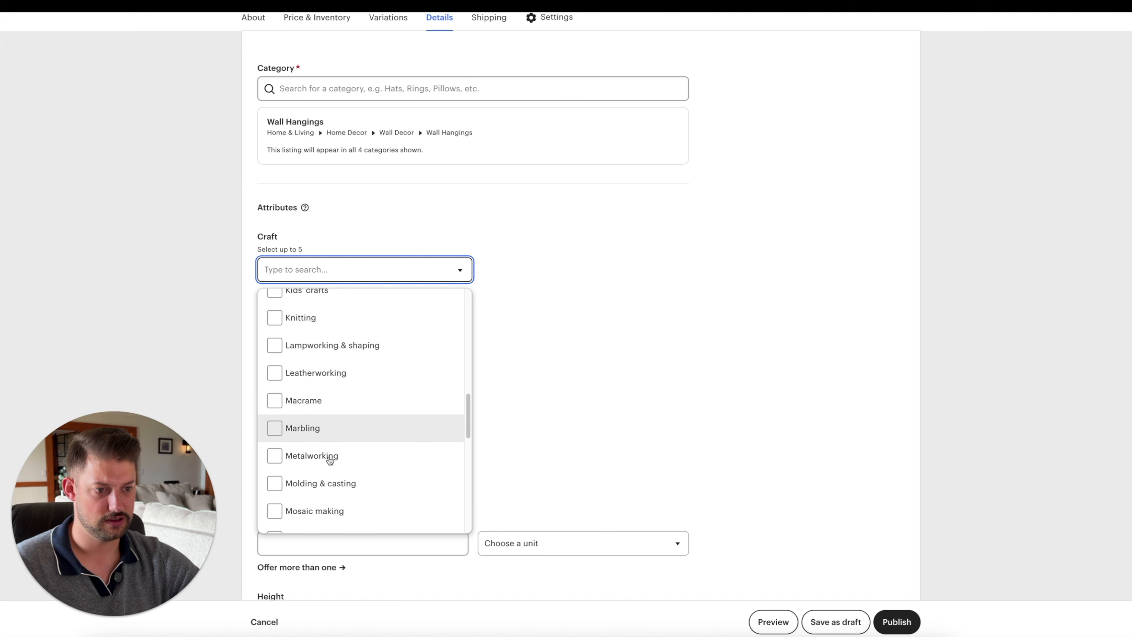
{"action": "scroll", "coordinate": [330, 460], "scroll_direction": "down", "scroll_amount": 3}
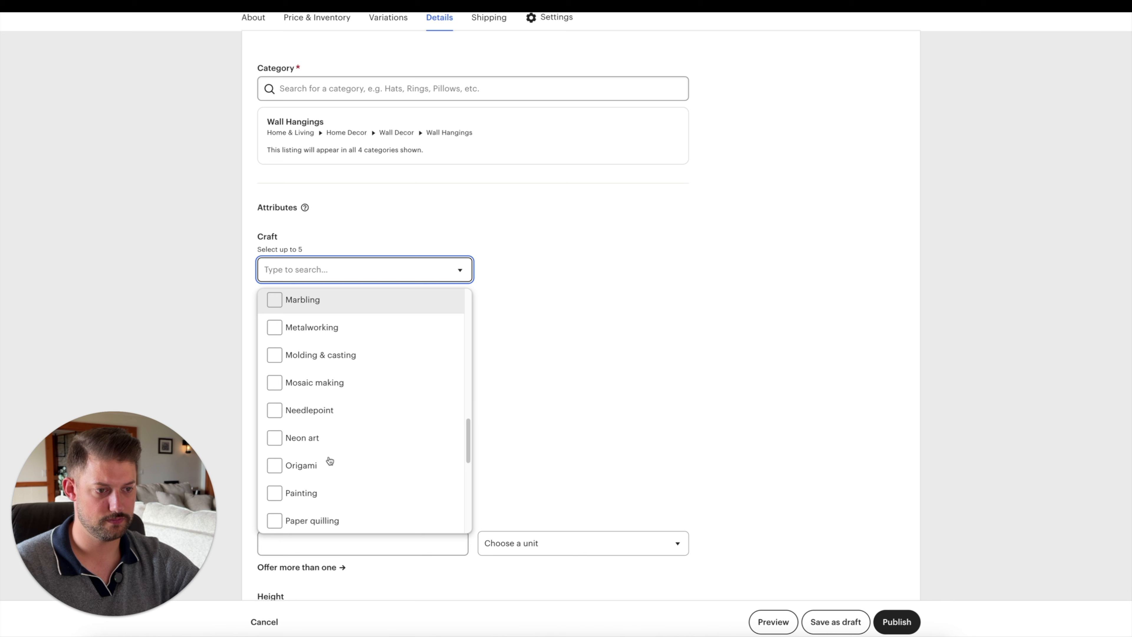
{"action": "scroll", "coordinate": [330, 460], "scroll_direction": "down", "scroll_amount": 2}
{"action": "scroll", "coordinate": [329, 460], "scroll_direction": "down", "scroll_amount": 2}
{"action": "scroll", "coordinate": [330, 460], "scroll_direction": "down", "scroll_amount": 2}
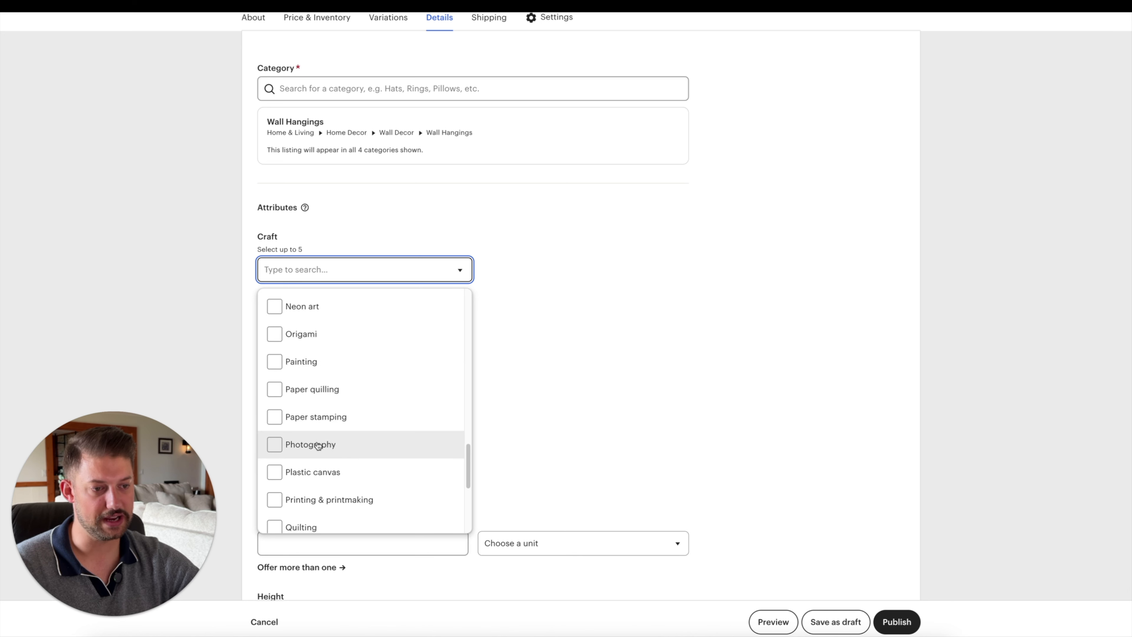
{"action": "scroll", "coordinate": [313, 473], "scroll_direction": "down", "scroll_amount": 3}
{"action": "scroll", "coordinate": [314, 475], "scroll_direction": "down", "scroll_amount": 6}
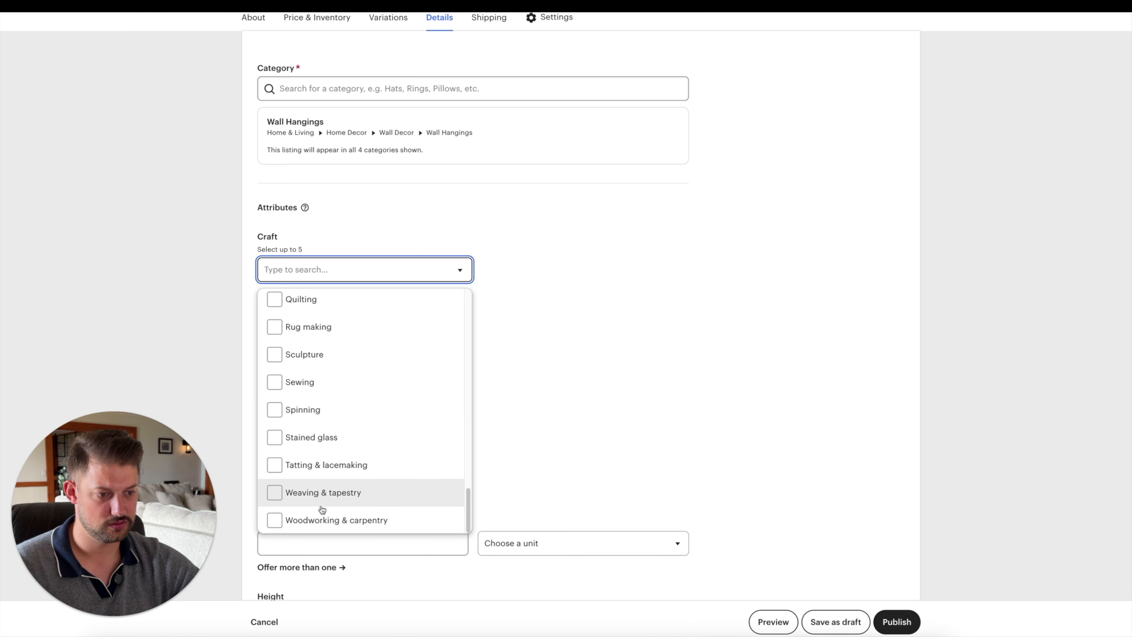
{"action": "scroll", "coordinate": [339, 482], "scroll_direction": "down", "scroll_amount": 1}
{"action": "left_click", "coordinate": [500, 309]}
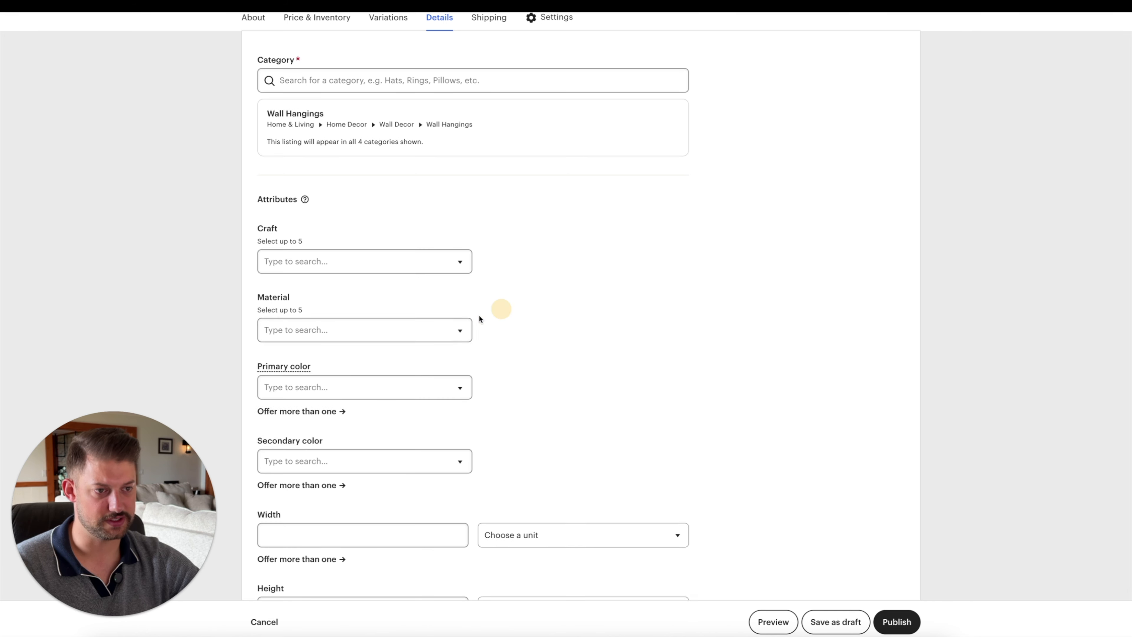
- Add Canvas as the Material attribute of the listing
{"action": "left_click", "coordinate": [422, 327]}
{"action": "left_click", "coordinate": [271, 364]}
{"action": "left_click", "coordinate": [538, 341]}
- Set the listing's primary color attribute to Gray
{"action": "scroll", "coordinate": [538, 345], "scroll_direction": "down", "scroll_amount": 1}
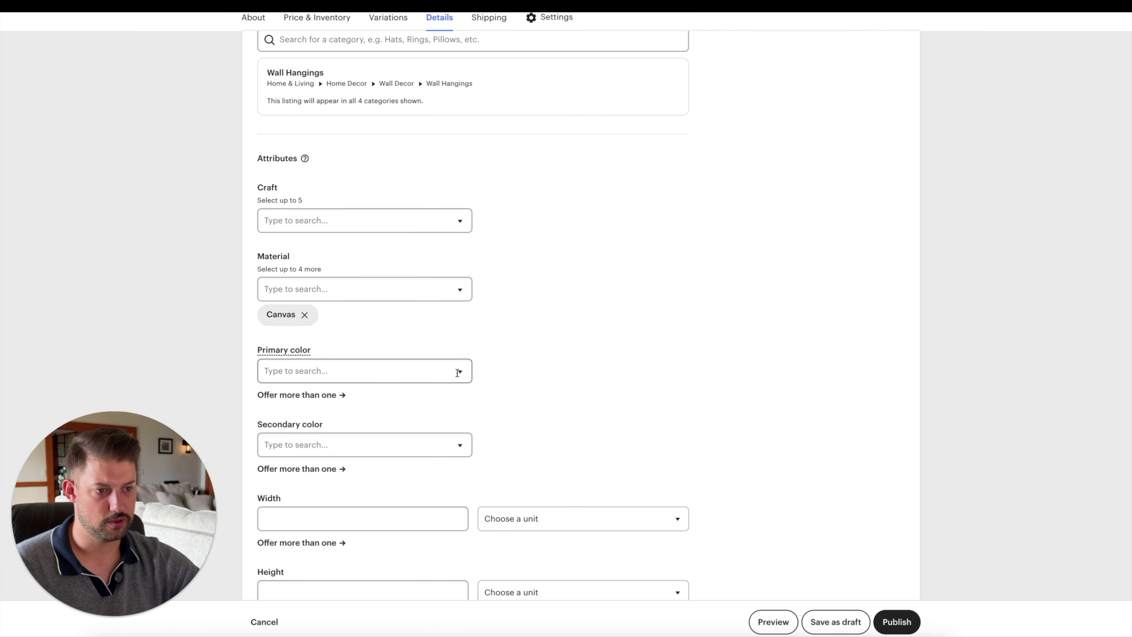
{"action": "scroll", "coordinate": [457, 373], "scroll_direction": "down", "scroll_amount": 1}
{"action": "left_click", "coordinate": [457, 351]}
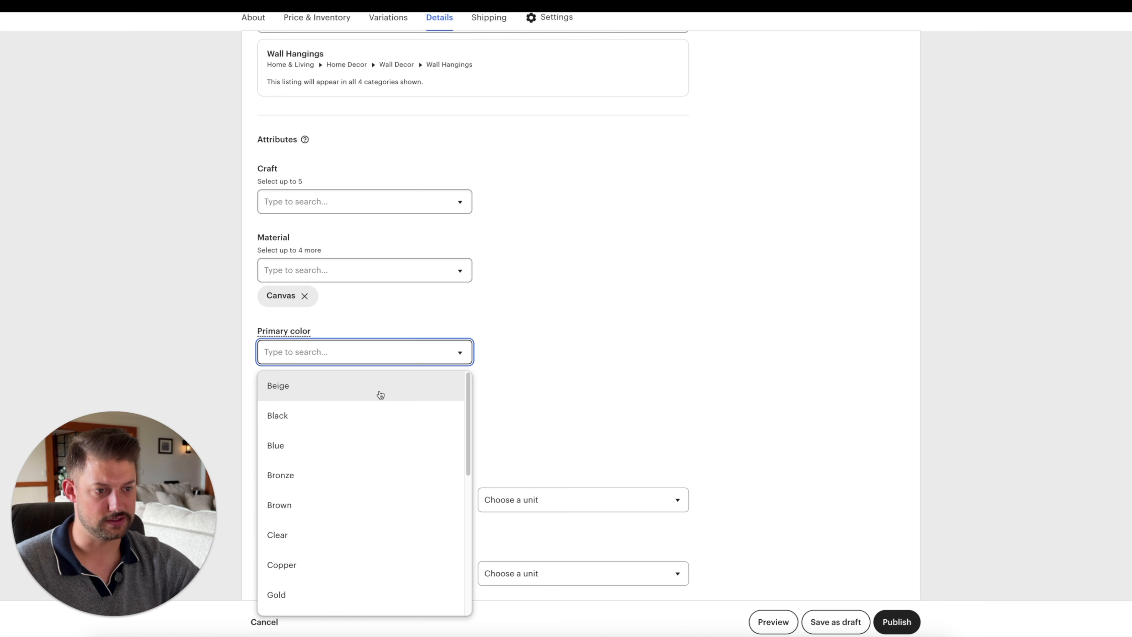
{"action": "type", "text": "grey"}
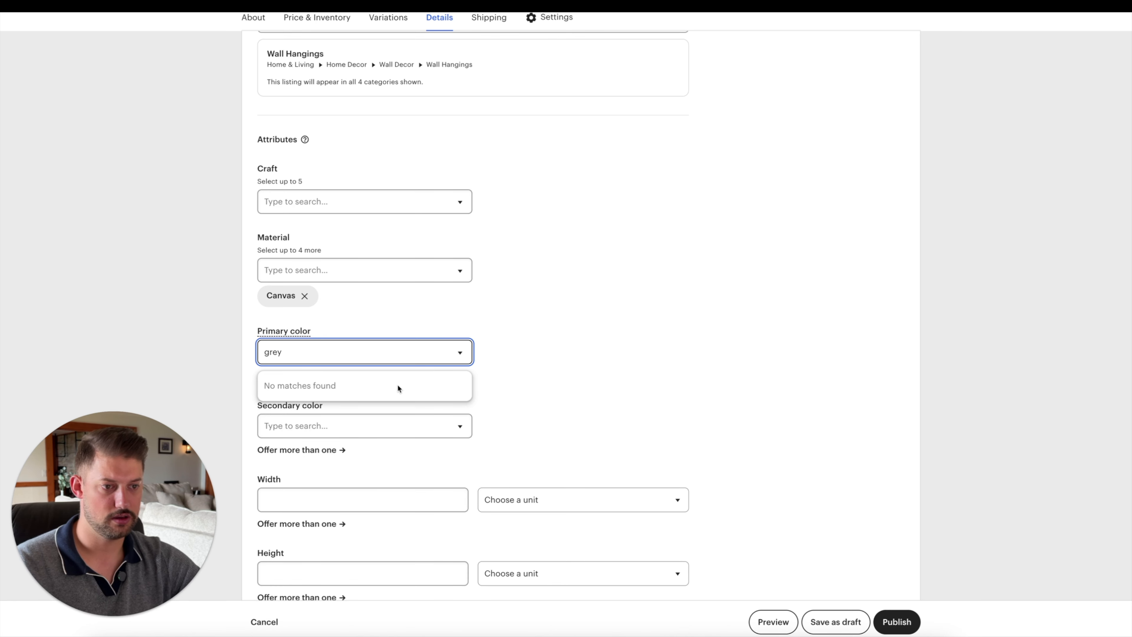
{"action": "key", "text": "BackSpace"}
{"action": "key", "text": "BackSpace"}
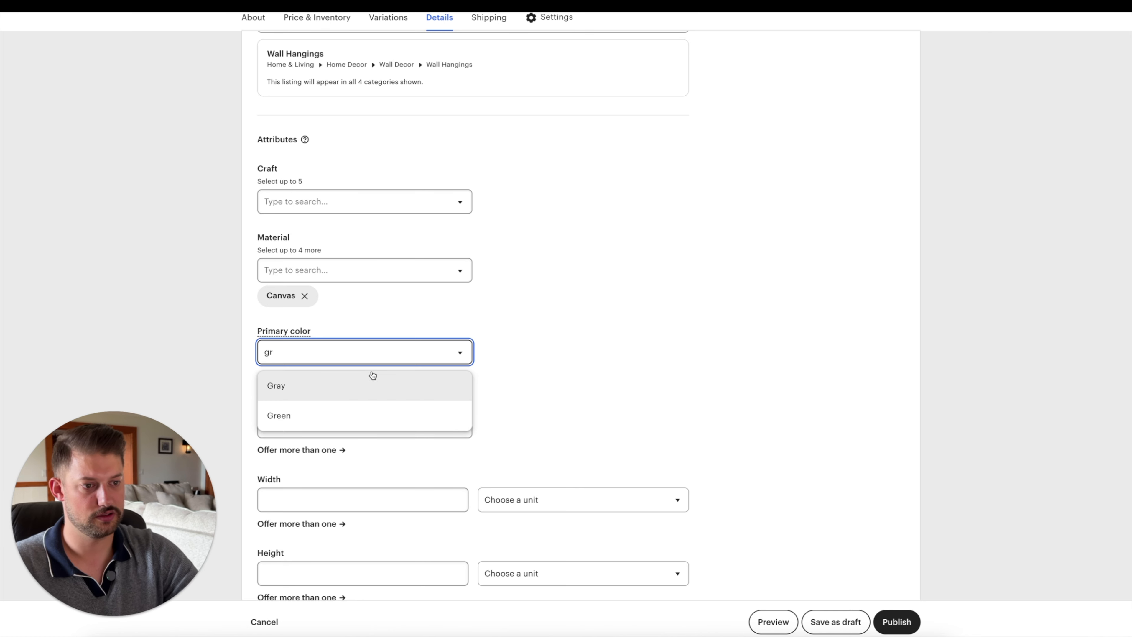
{"action": "left_click", "coordinate": [359, 382]}
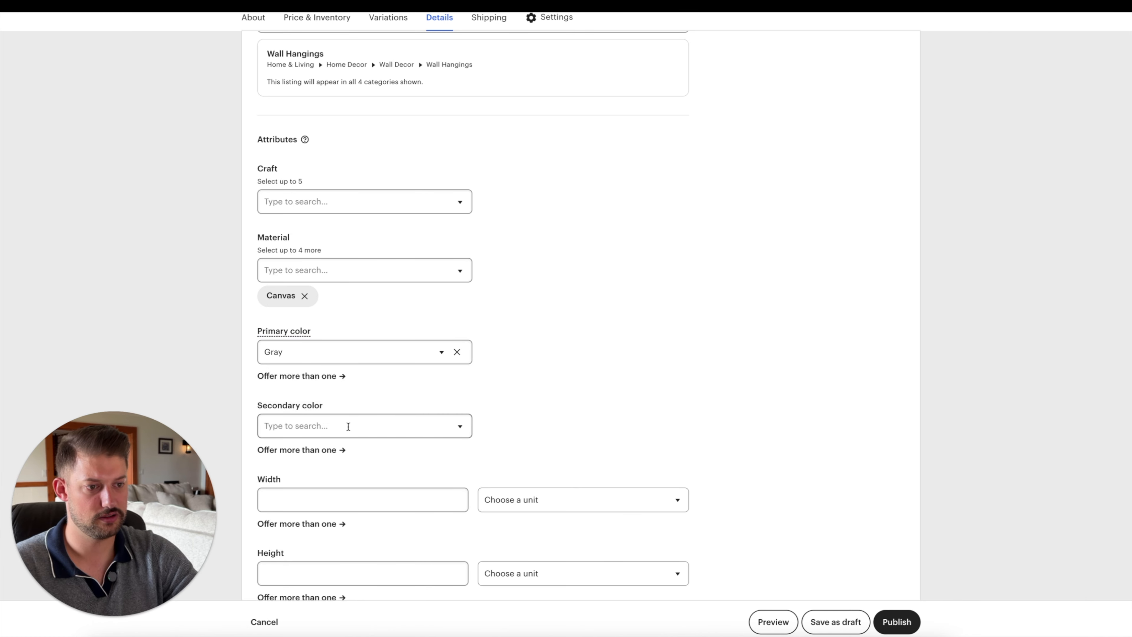
{"action": "scroll", "coordinate": [348, 426], "scroll_direction": "down", "scroll_amount": 1}
{"action": "left_click", "coordinate": [361, 374]}
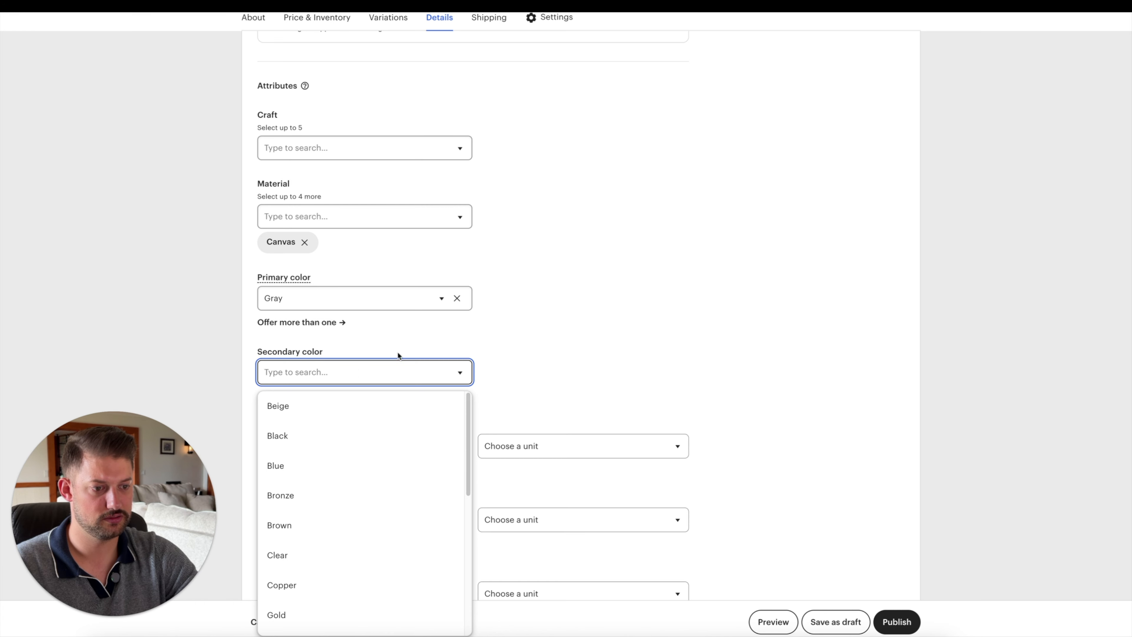
{"action": "left_click", "coordinate": [438, 372]}
- Set the canvas's width attribute to 8 with inches as the unit
{"action": "scroll", "coordinate": [438, 371], "scroll_direction": "down", "scroll_amount": 1}
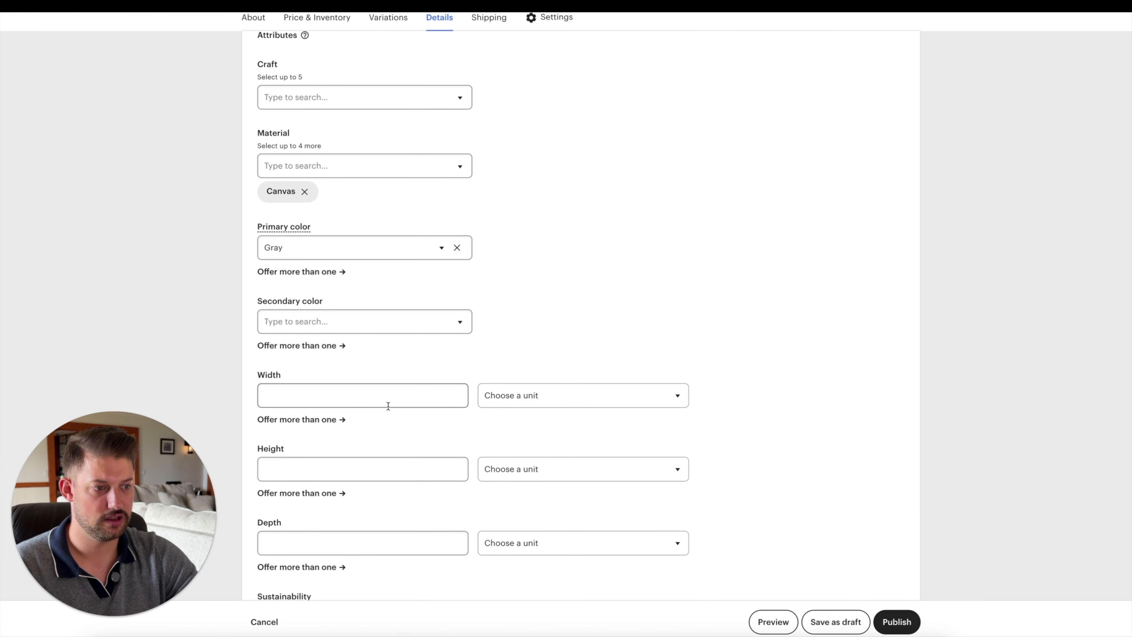
{"action": "left_click", "coordinate": [515, 398]}
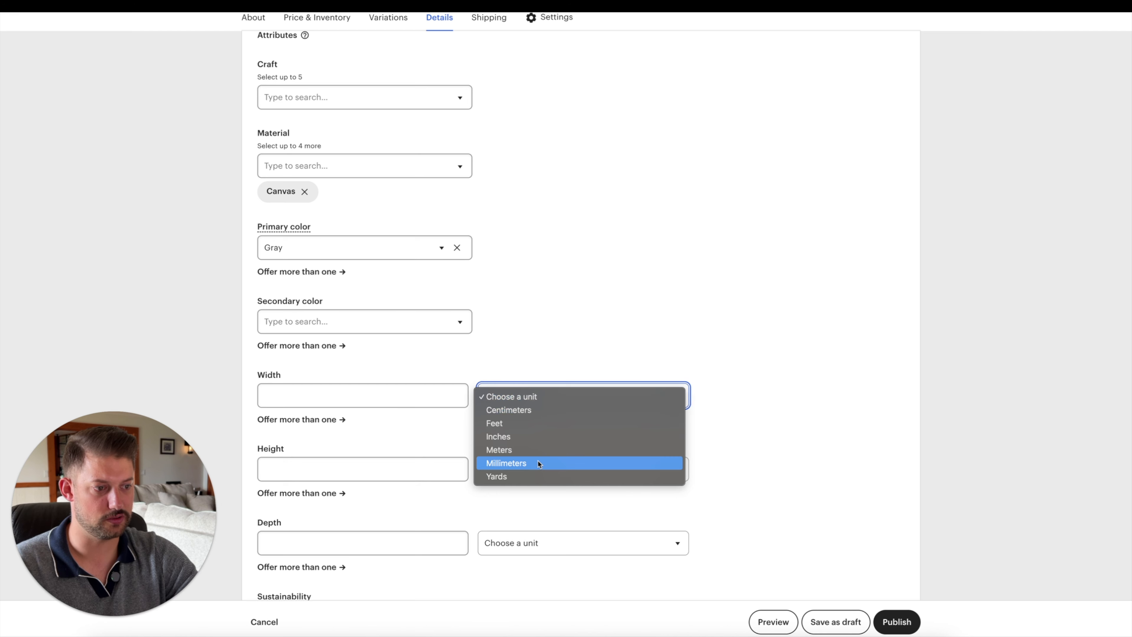
{"action": "left_click", "coordinate": [526, 443]}
{"action": "left_click", "coordinate": [298, 392]}
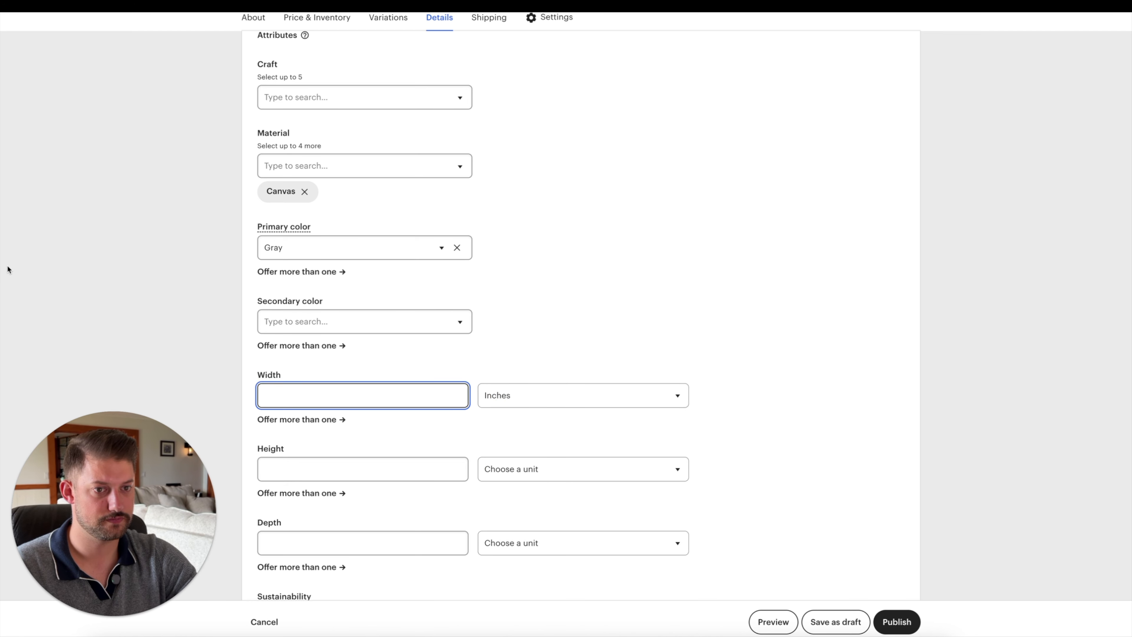
{"action": "left_click", "coordinate": [123, 345]}
{"action": "left_click", "coordinate": [303, 395]}
{"action": "type", "text": "8"}
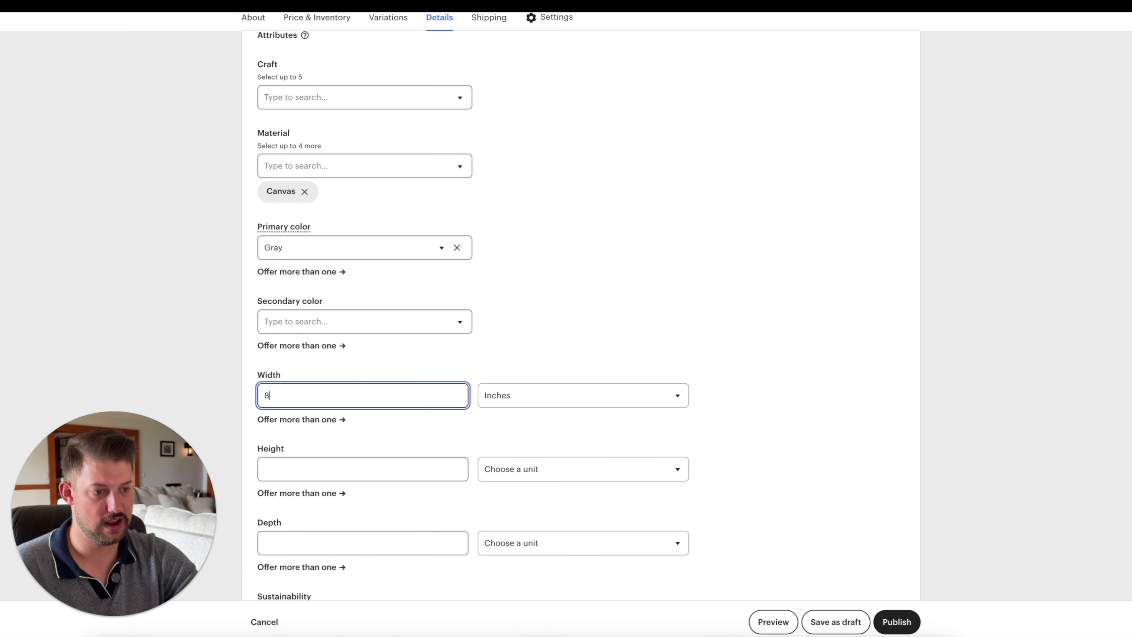
- Set the canvas's height attribute to 10 with inches as the unit
{"action": "left_click", "coordinate": [298, 460]}
{"action": "type", "text": "10"}
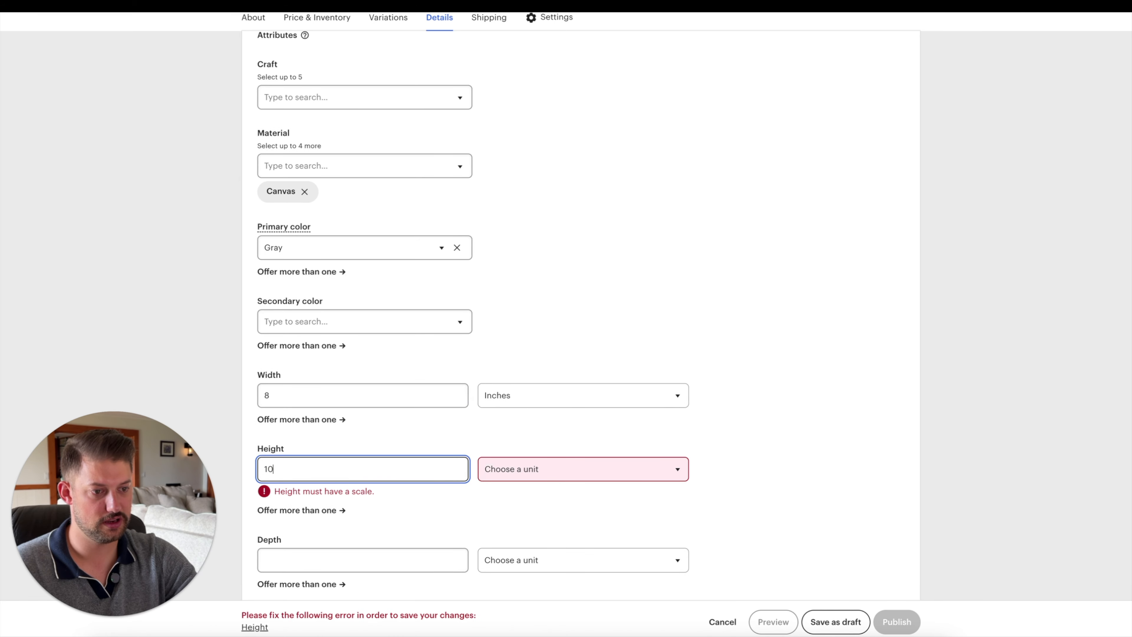
{"action": "left_click", "coordinate": [567, 477]}
{"action": "left_click", "coordinate": [585, 488]}
- Look through the Sustainability attribute options for one that applies to the canvas
{"action": "scroll", "coordinate": [633, 446], "scroll_direction": "down", "scroll_amount": 3}
{"action": "left_click", "coordinate": [495, 400]}
{"action": "left_click", "coordinate": [436, 401]}
{"action": "left_click", "coordinate": [666, 429]}
{"action": "scroll", "coordinate": [649, 425], "scroll_direction": "down", "scroll_amount": 3}
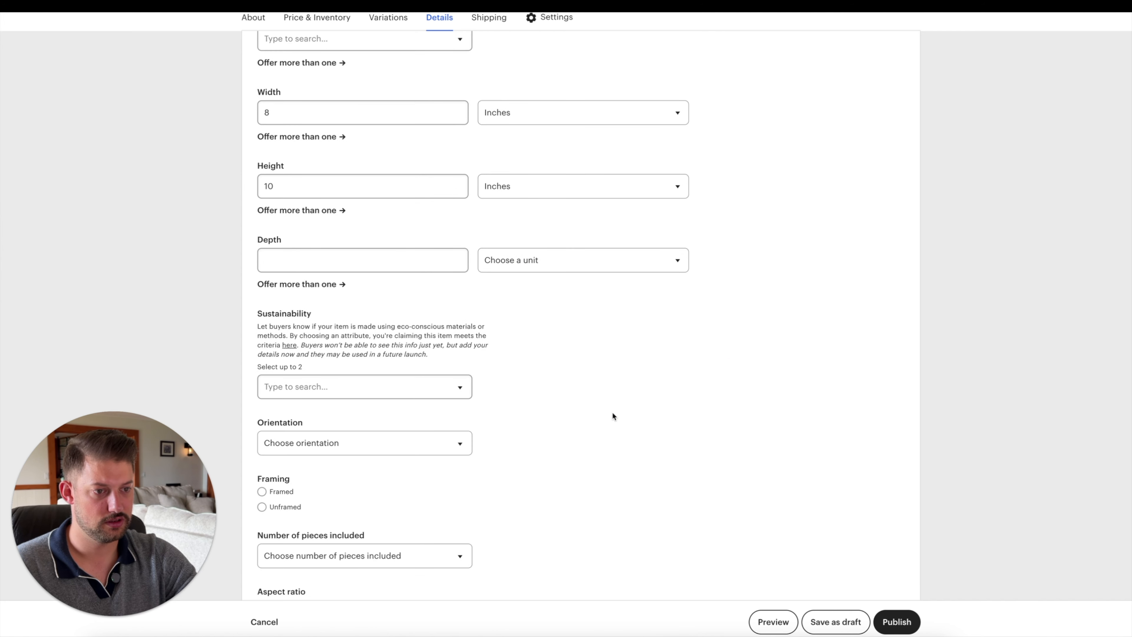
{"action": "scroll", "coordinate": [423, 355], "scroll_direction": "down", "scroll_amount": 1}
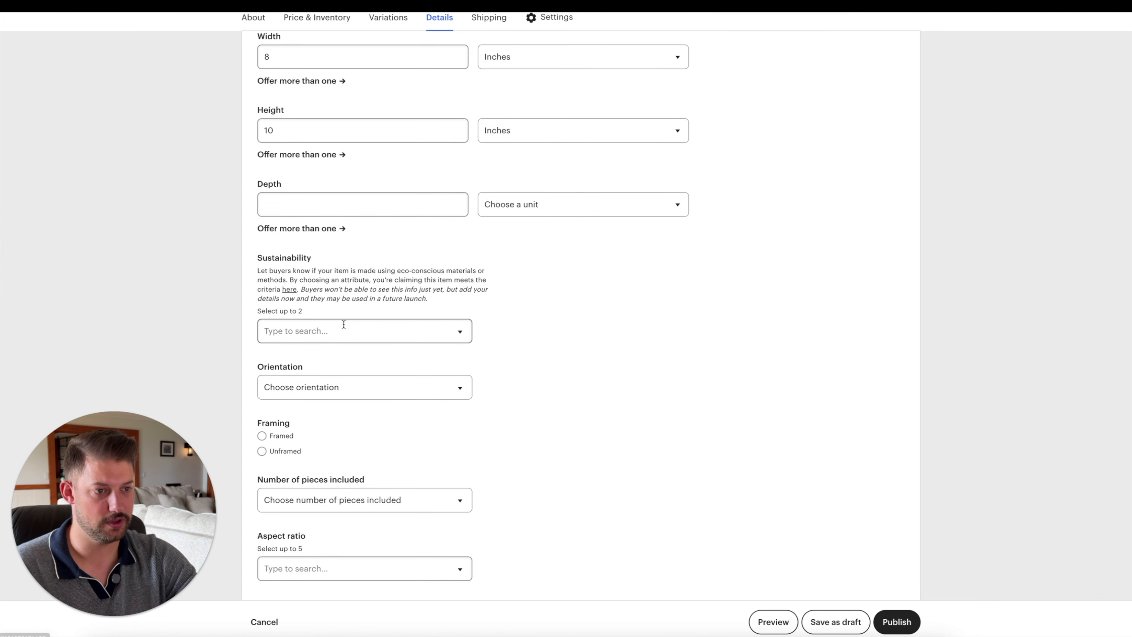
{"action": "left_click", "coordinate": [345, 327]}
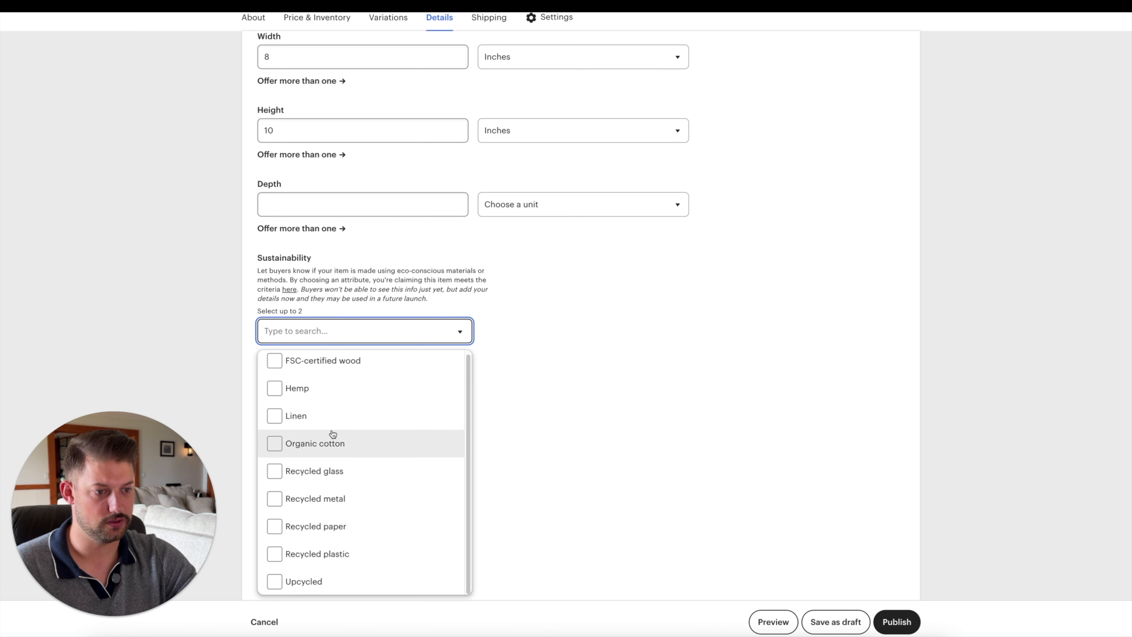
{"action": "left_click", "coordinate": [570, 333]}
- Set the canvas's orientation to Vertical and its framing to Unframed
{"action": "scroll", "coordinate": [571, 335], "scroll_direction": "down", "scroll_amount": 2}
{"action": "left_click", "coordinate": [365, 300]}
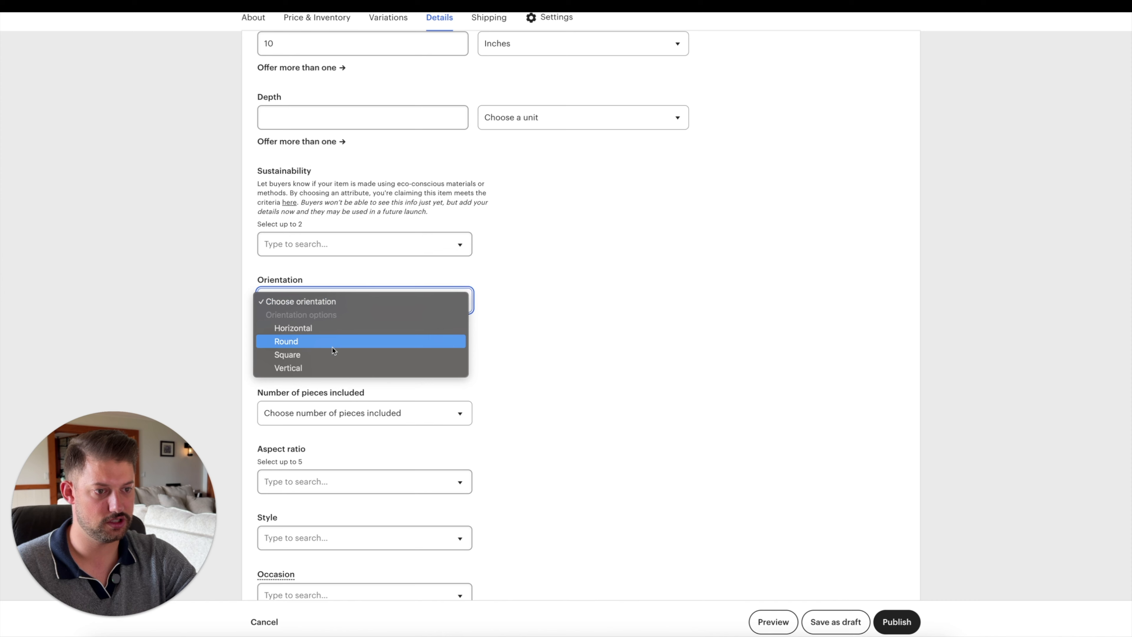
{"action": "left_click", "coordinate": [381, 367]}
{"action": "scroll", "coordinate": [295, 314], "scroll_direction": "down", "scroll_amount": 3}
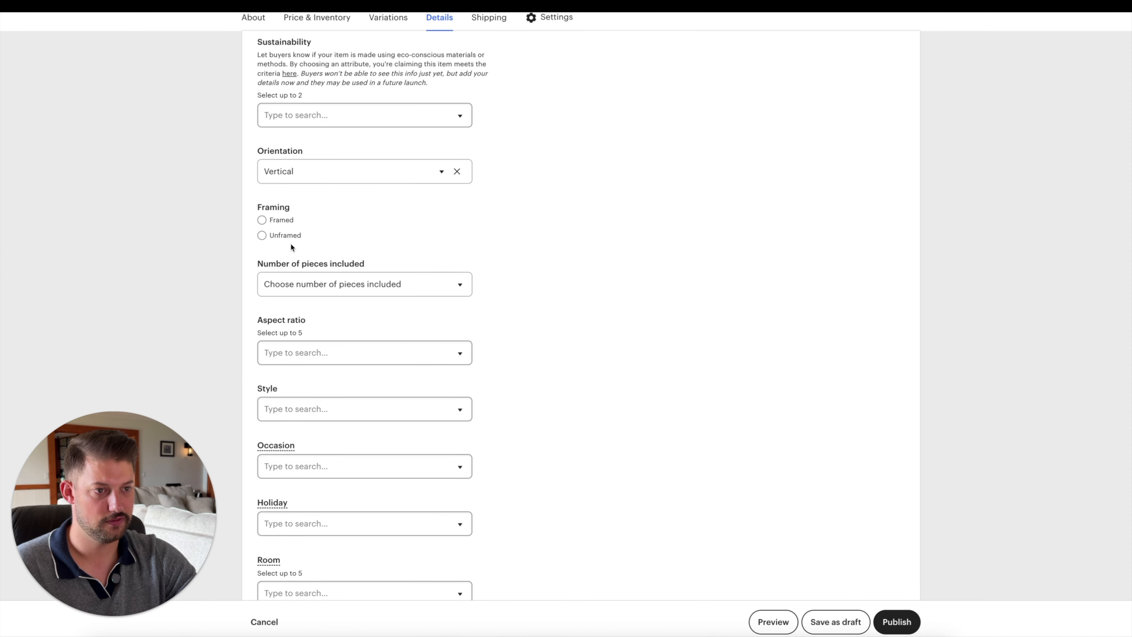
{"action": "left_click", "coordinate": [286, 235]}
- Set the number of pieces included in the listing to 1
{"action": "scroll", "coordinate": [479, 287], "scroll_direction": "down", "scroll_amount": 1}
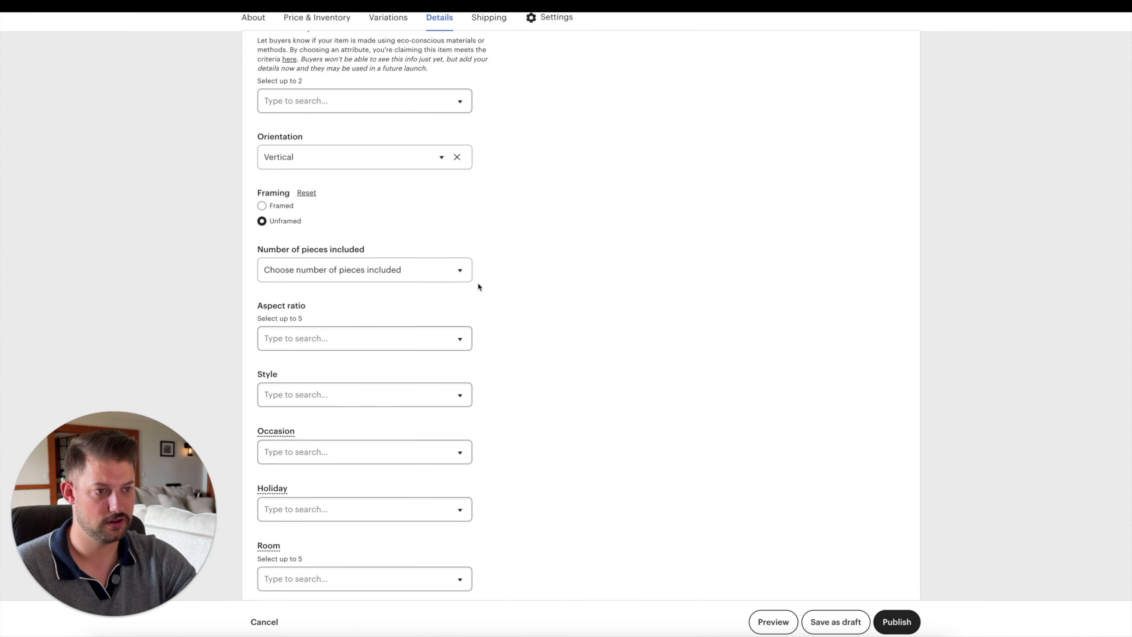
{"action": "left_click", "coordinate": [429, 263]}
{"action": "left_click", "coordinate": [400, 296]}
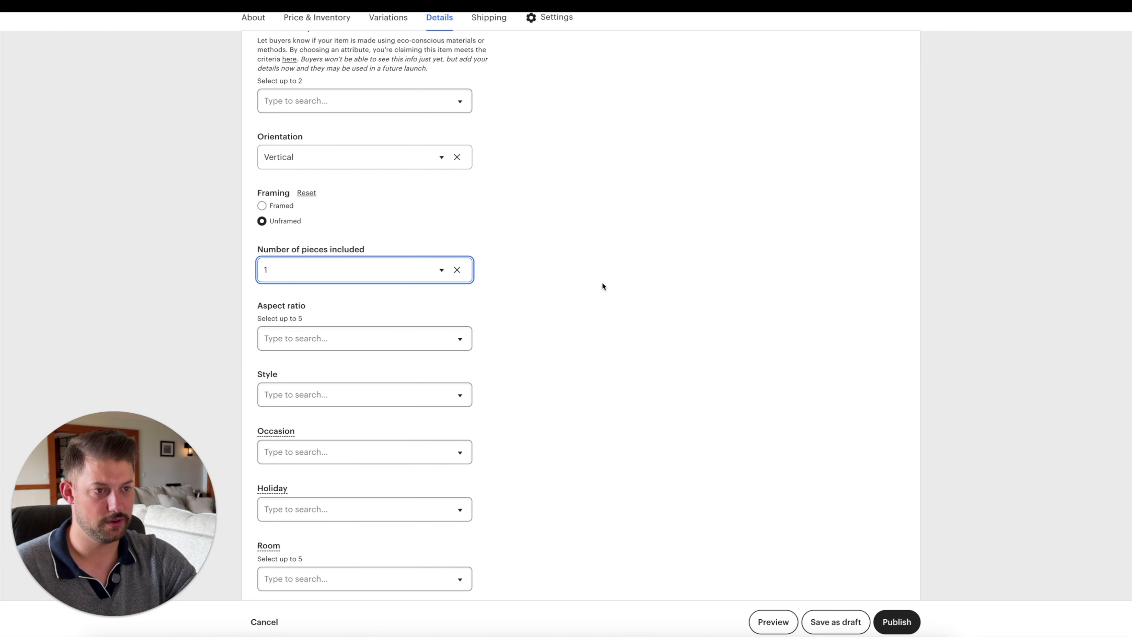
- Look through the Aspect ratio and Style attribute options for ones that suit the canvas
{"action": "scroll", "coordinate": [602, 286], "scroll_direction": "down", "scroll_amount": 1}
{"action": "left_click", "coordinate": [369, 279]}
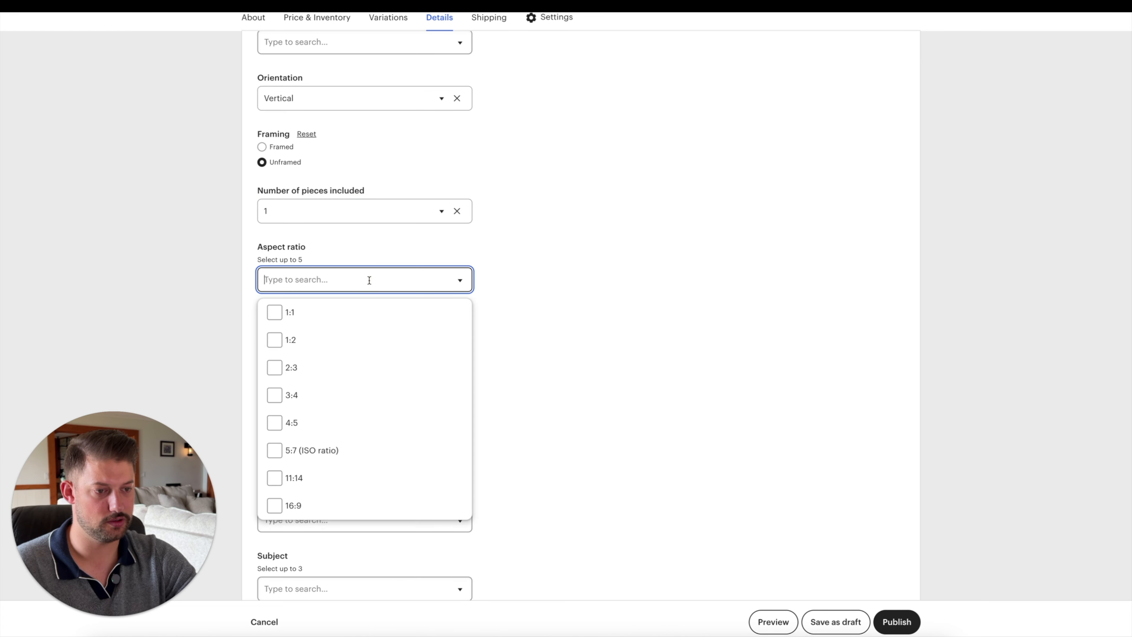
{"action": "left_click", "coordinate": [540, 259]}
{"action": "scroll", "coordinate": [490, 267], "scroll_direction": "down", "scroll_amount": 1}
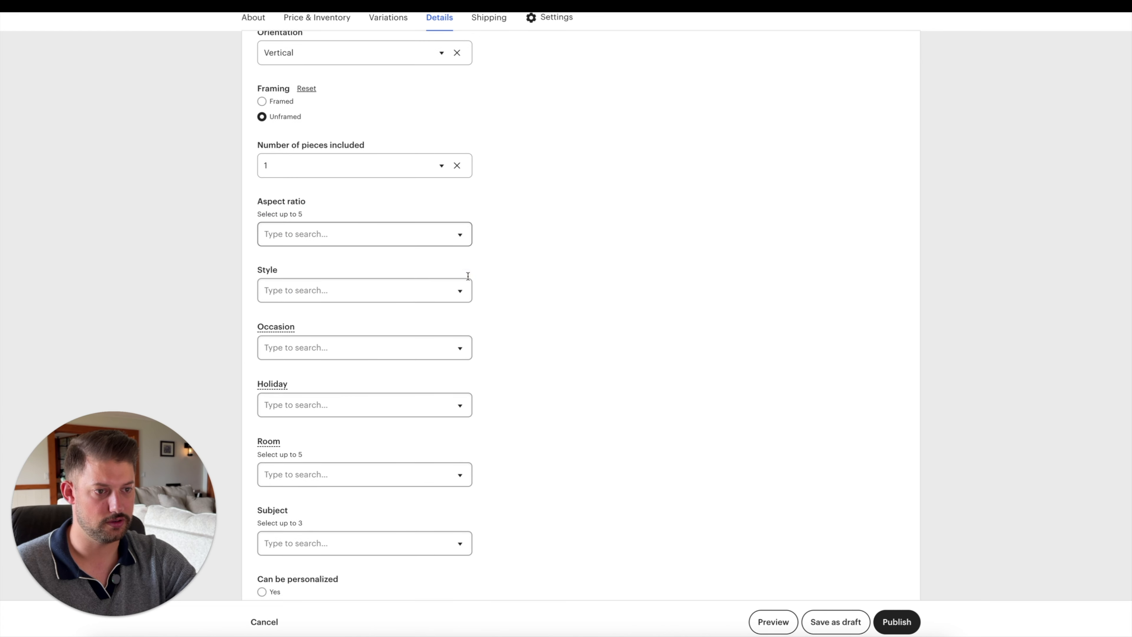
{"action": "left_click", "coordinate": [438, 291]}
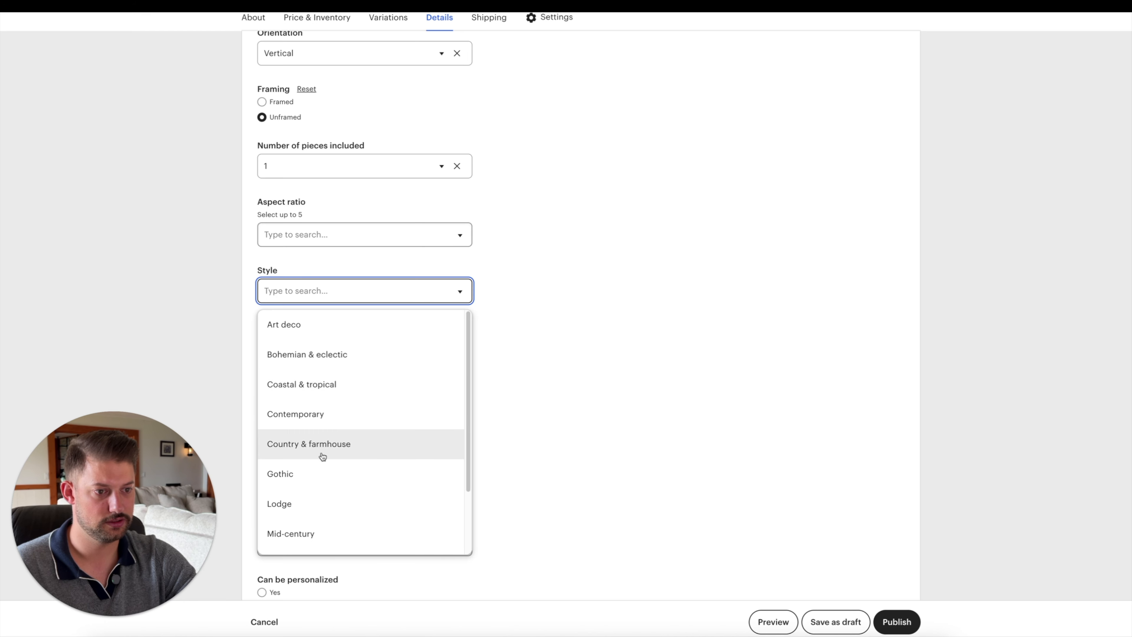
{"action": "scroll", "coordinate": [323, 456], "scroll_direction": "down", "scroll_amount": 3}
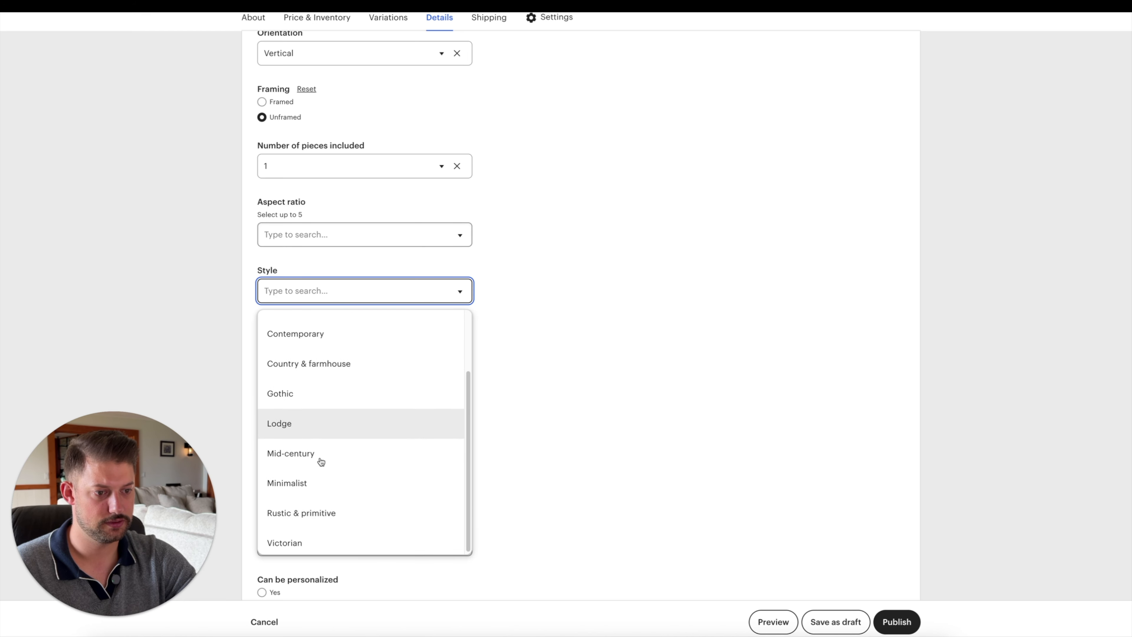
{"action": "left_click", "coordinate": [593, 395]}
{"action": "scroll", "coordinate": [548, 399], "scroll_direction": "down", "scroll_amount": 1}
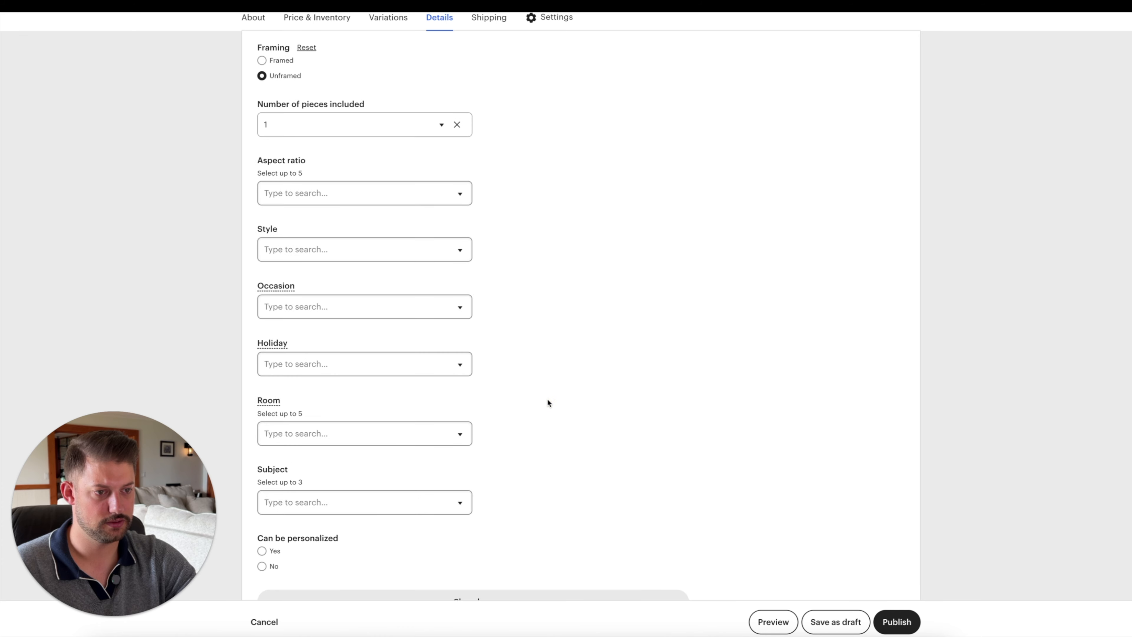
- Look through the Occasion and Holiday attribute options for ones that suit the family portrait canvas
{"action": "left_click", "coordinate": [388, 302]}
{"action": "scroll", "coordinate": [361, 397], "scroll_direction": "up", "scroll_amount": 1}
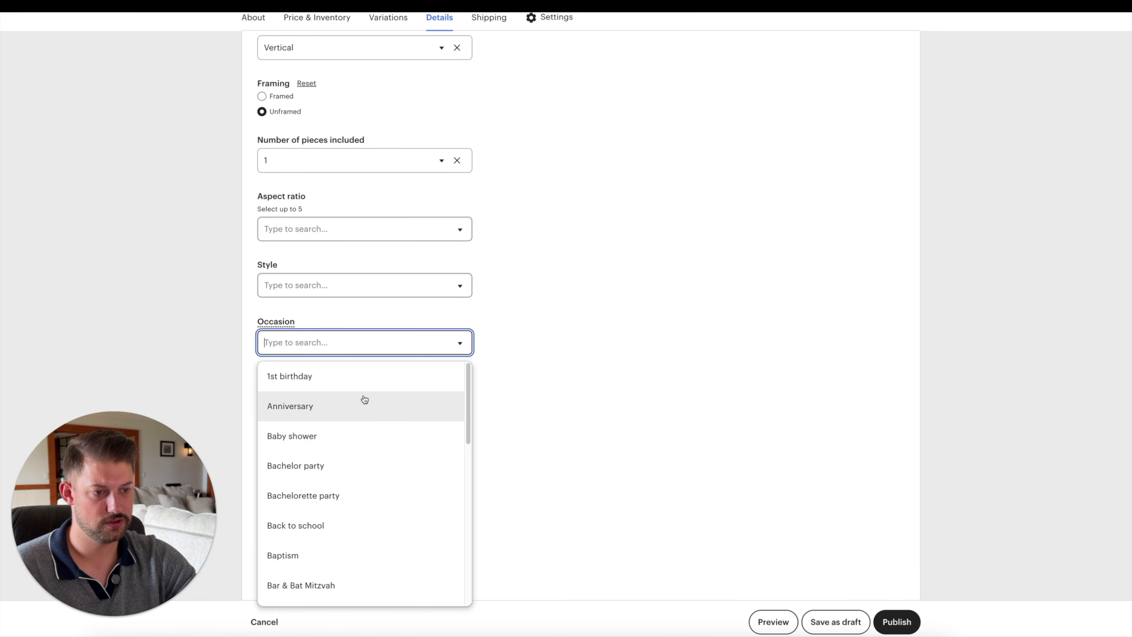
{"action": "scroll", "coordinate": [360, 427], "scroll_direction": "down", "scroll_amount": 5}
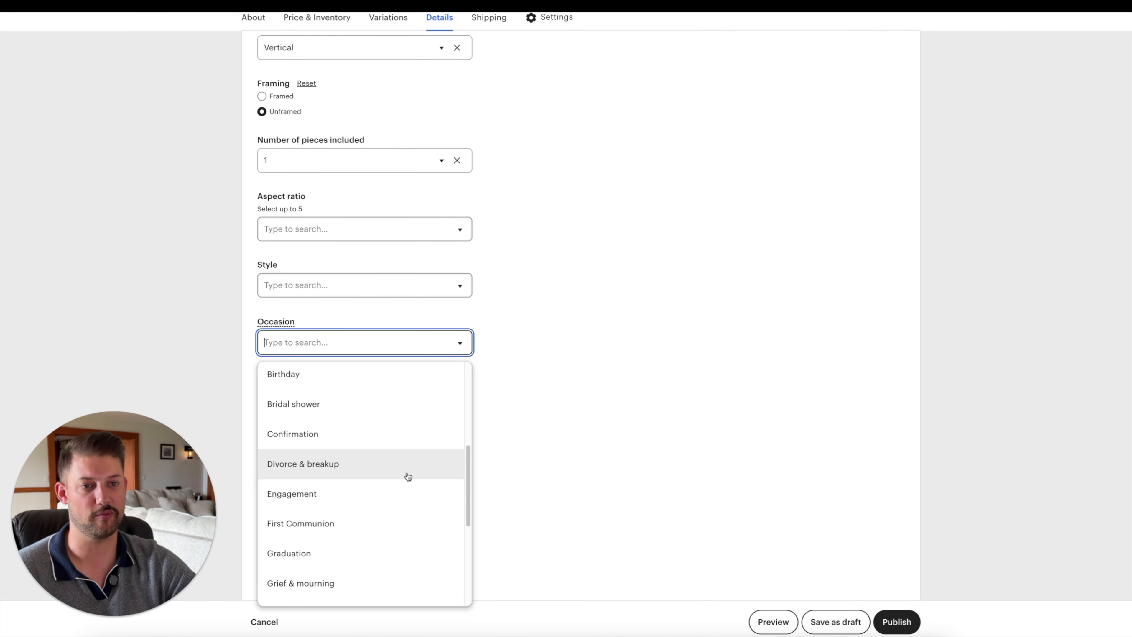
{"action": "scroll", "coordinate": [404, 473], "scroll_direction": "down", "scroll_amount": 5}
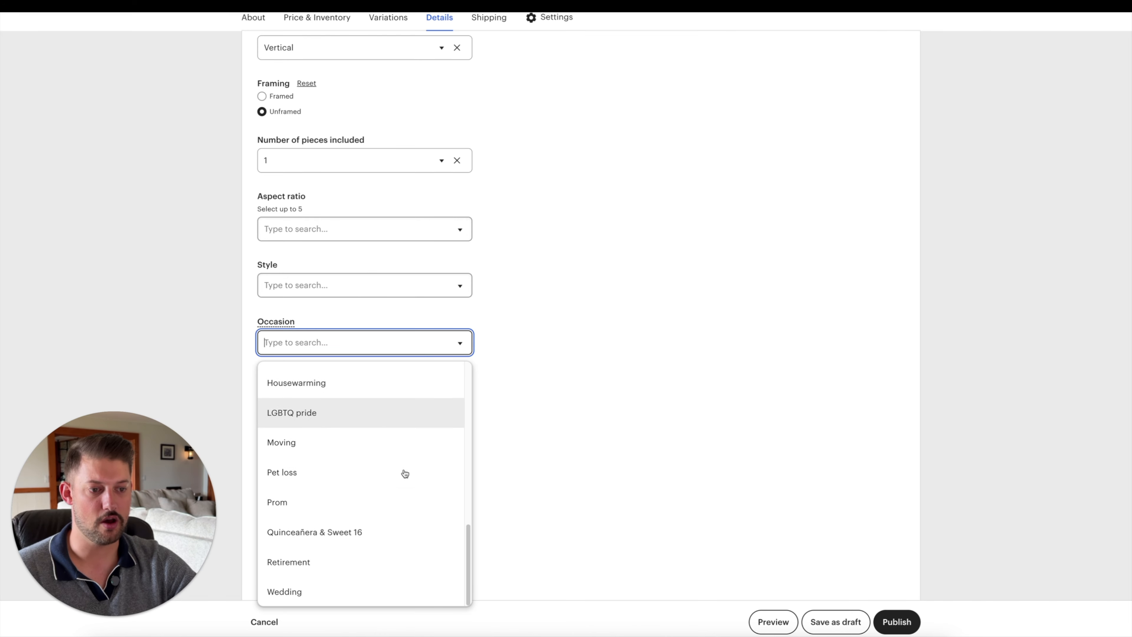
{"action": "left_click", "coordinate": [556, 410]}
{"action": "scroll", "coordinate": [552, 410], "scroll_direction": "down", "scroll_amount": 1}
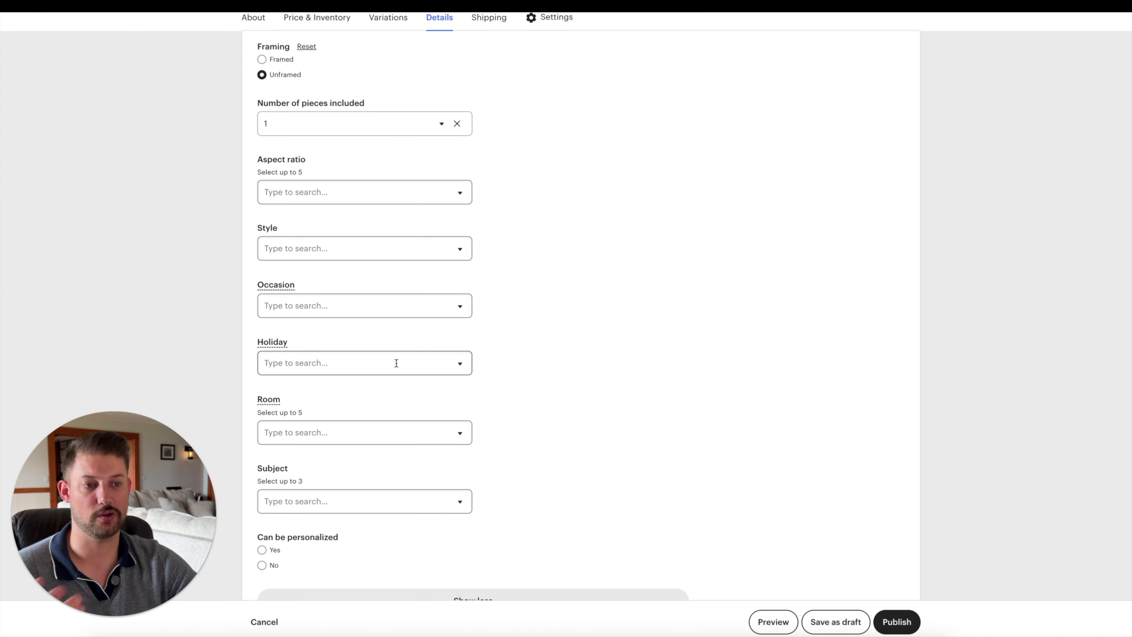
{"action": "left_click", "coordinate": [379, 357]}
{"action": "left_click", "coordinate": [529, 384]}
{"action": "scroll", "coordinate": [529, 385], "scroll_direction": "down", "scroll_amount": 1}
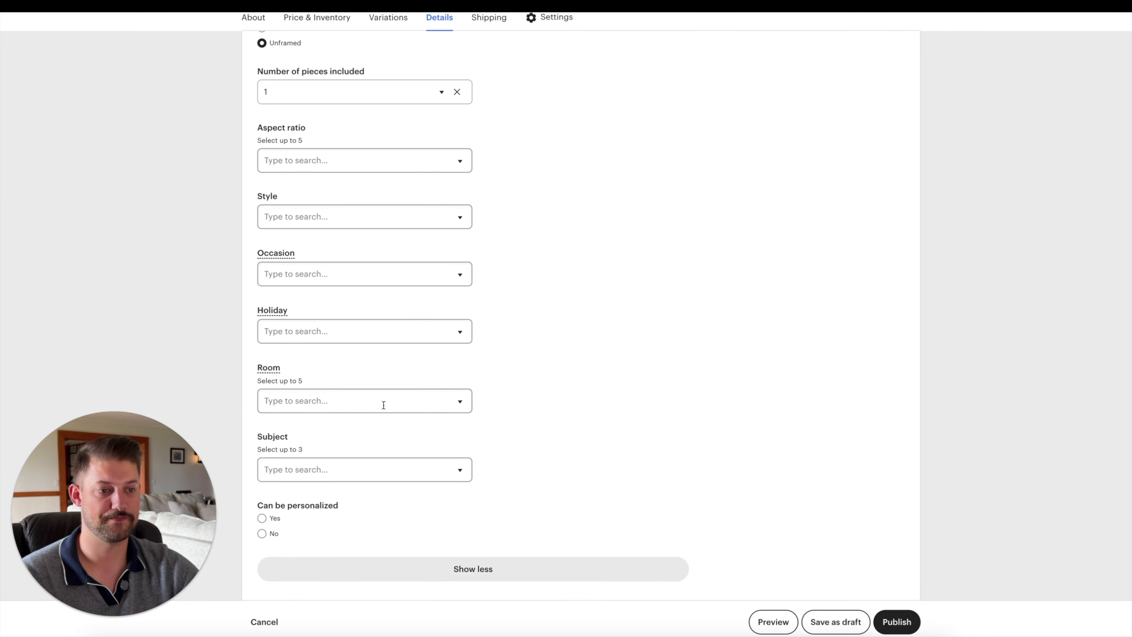
- Select Entryway and Bedroom as Room attributes for the canvas listing
{"action": "left_click", "coordinate": [339, 396]}
{"action": "scroll", "coordinate": [357, 467], "scroll_direction": "down", "scroll_amount": 1}
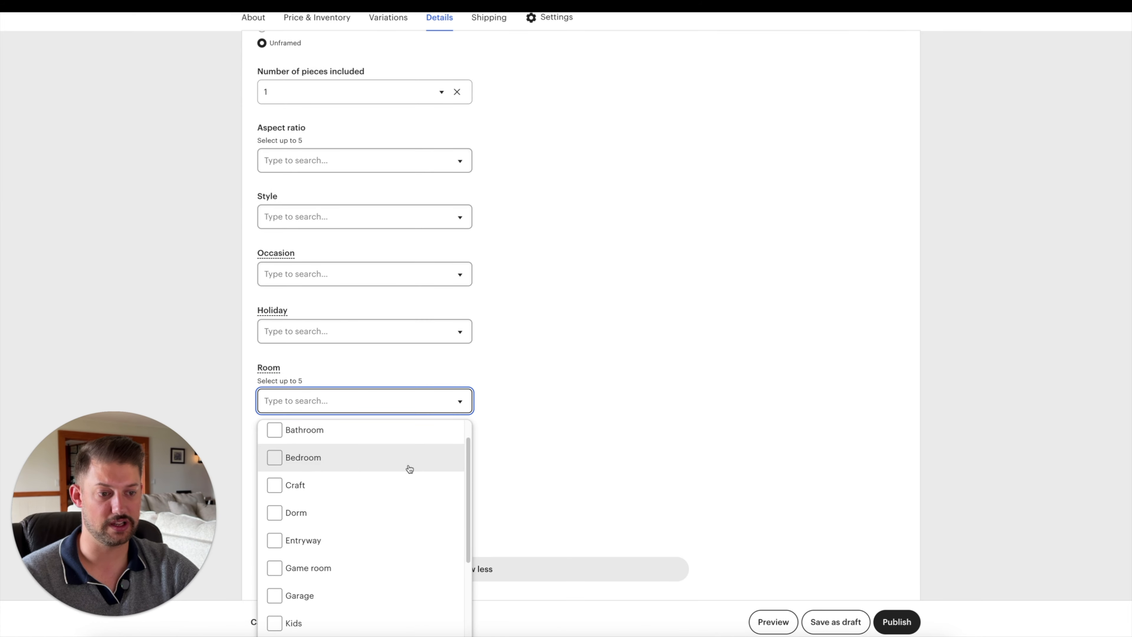
{"action": "scroll", "coordinate": [555, 435], "scroll_direction": "down", "scroll_amount": 1}
{"action": "scroll", "coordinate": [554, 435], "scroll_direction": "down", "scroll_amount": 2}
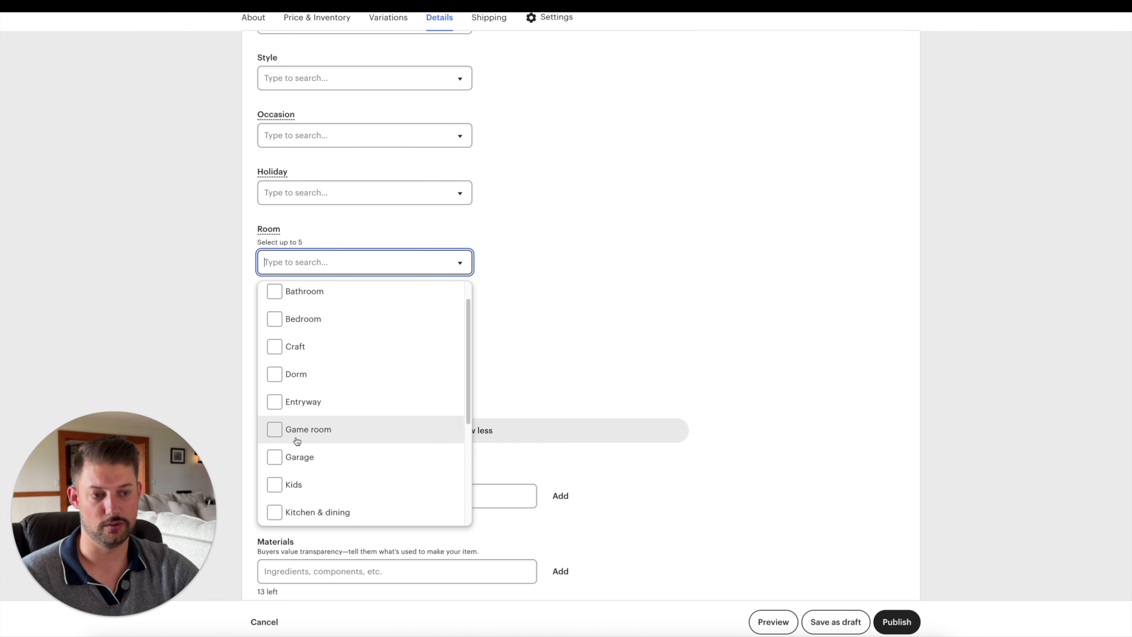
{"action": "left_click", "coordinate": [274, 402]}
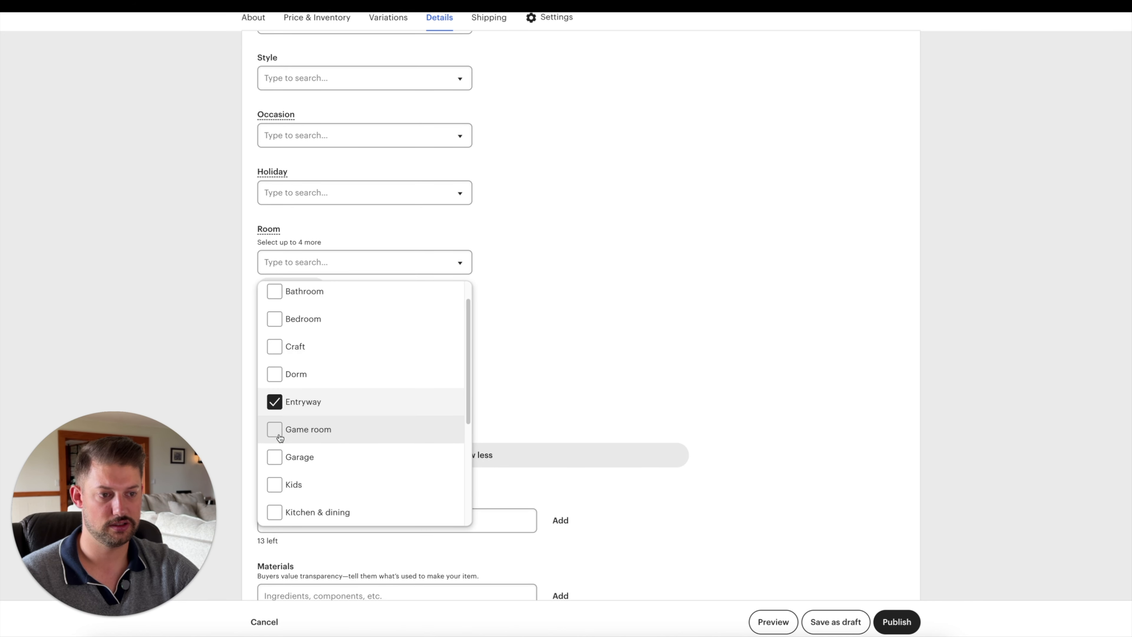
{"action": "scroll", "coordinate": [279, 435], "scroll_direction": "up", "scroll_amount": 1}
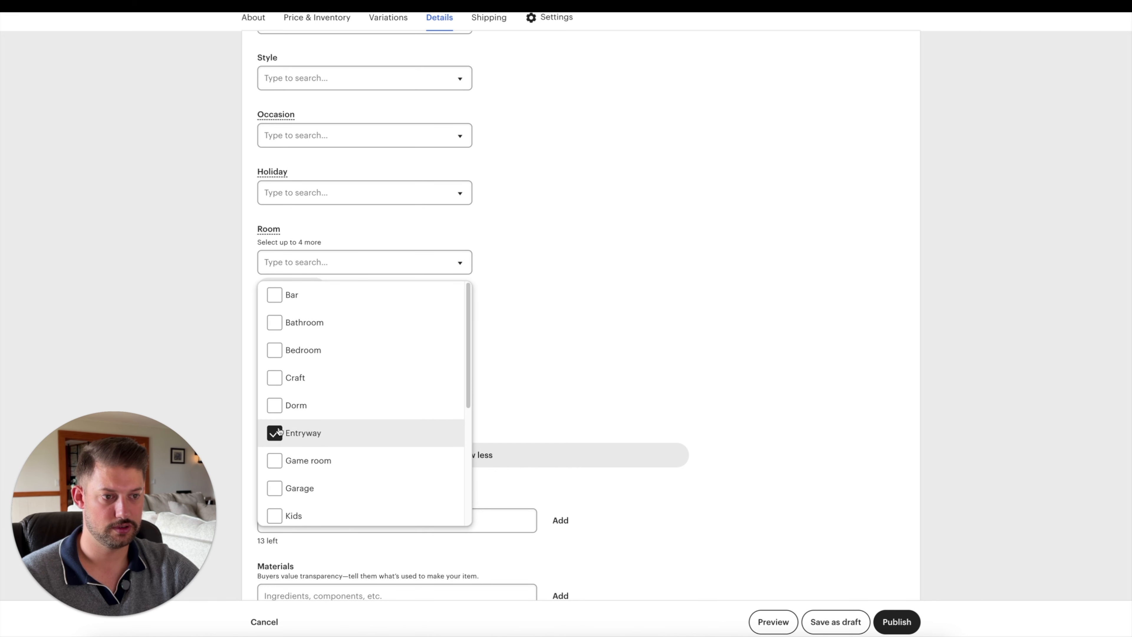
{"action": "left_click", "coordinate": [274, 349]}
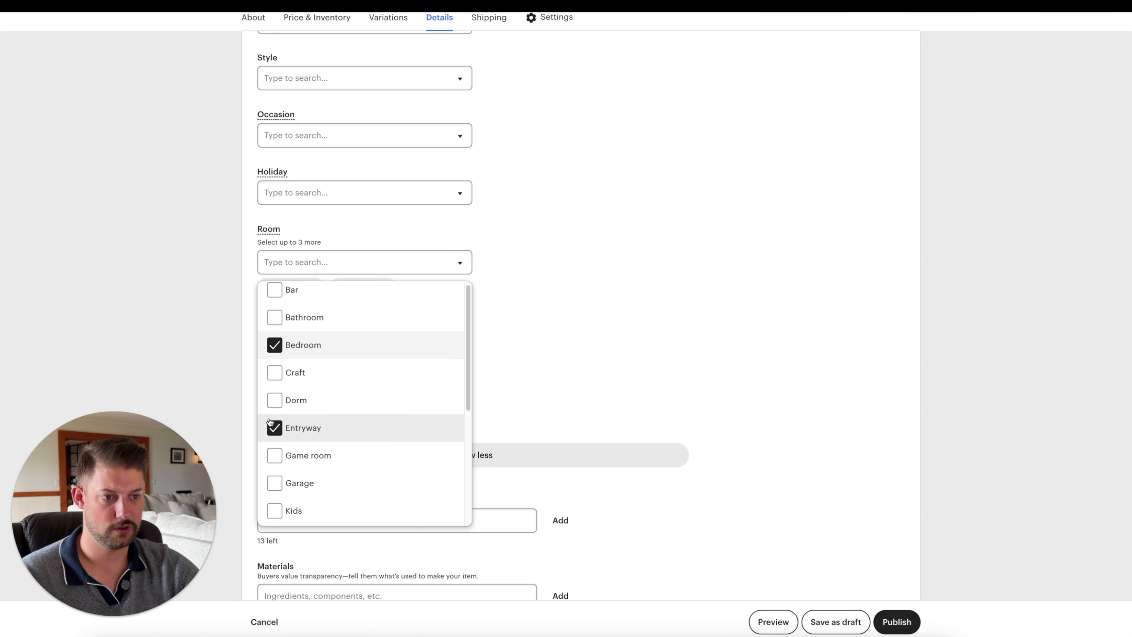
- Add Kitchen & dining, Living room and Office to the listing's Room attributes
{"action": "scroll", "coordinate": [271, 428], "scroll_direction": "down", "scroll_amount": 2}
{"action": "scroll", "coordinate": [274, 441], "scroll_direction": "down", "scroll_amount": 1}
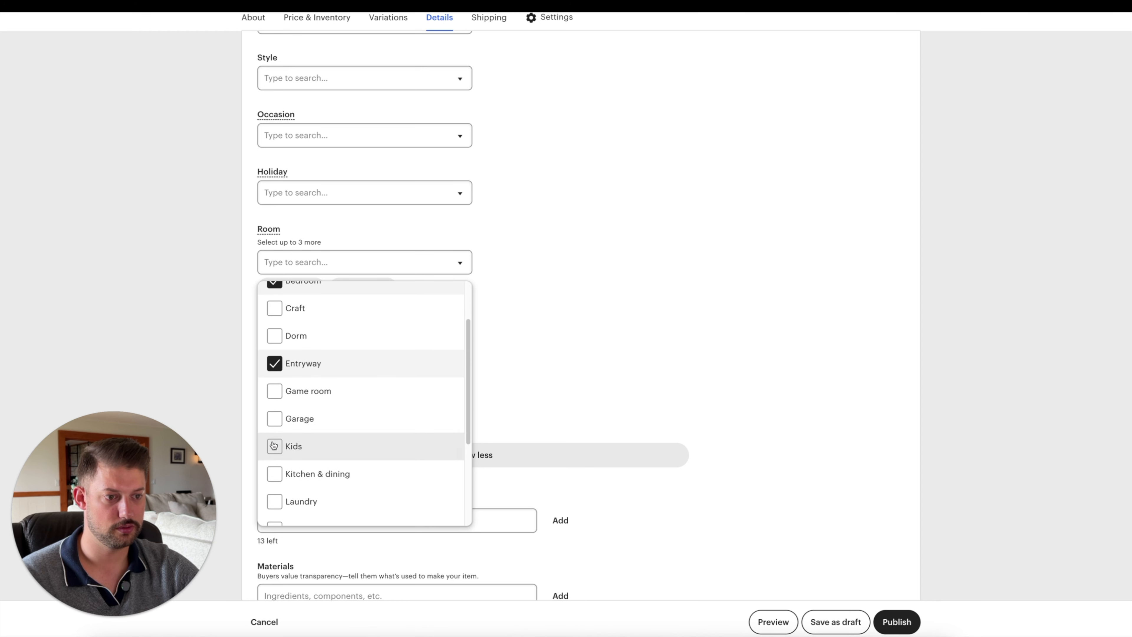
{"action": "left_click", "coordinate": [273, 481]}
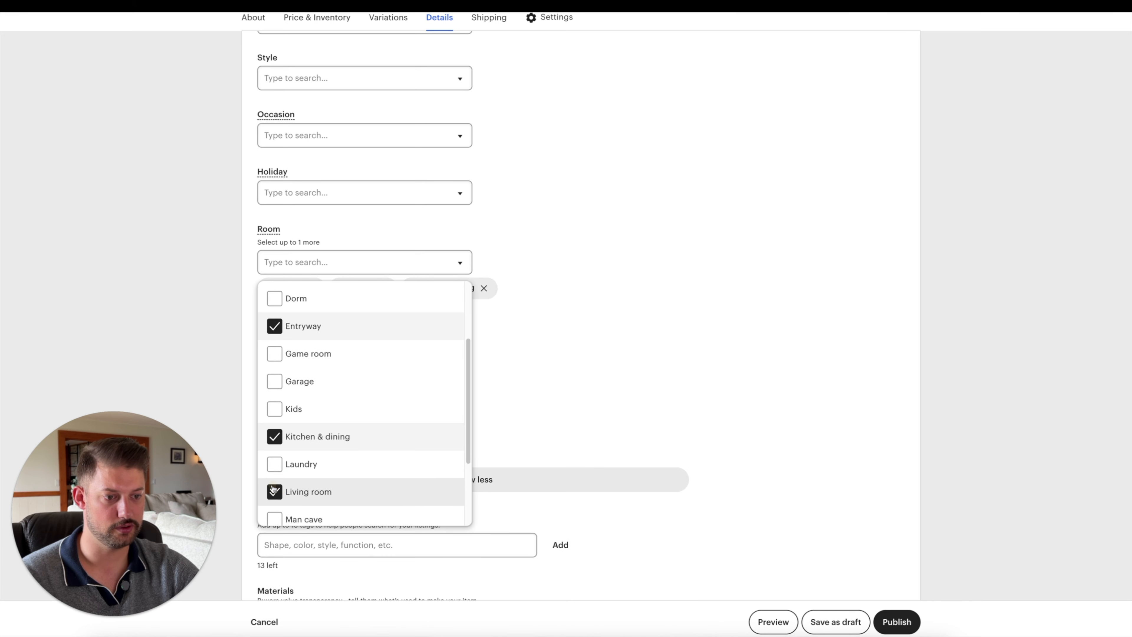
{"action": "left_click", "coordinate": [274, 494]}
{"action": "scroll", "coordinate": [274, 492], "scroll_direction": "down", "scroll_amount": 1}
{"action": "scroll", "coordinate": [275, 492], "scroll_direction": "down", "scroll_amount": 3}
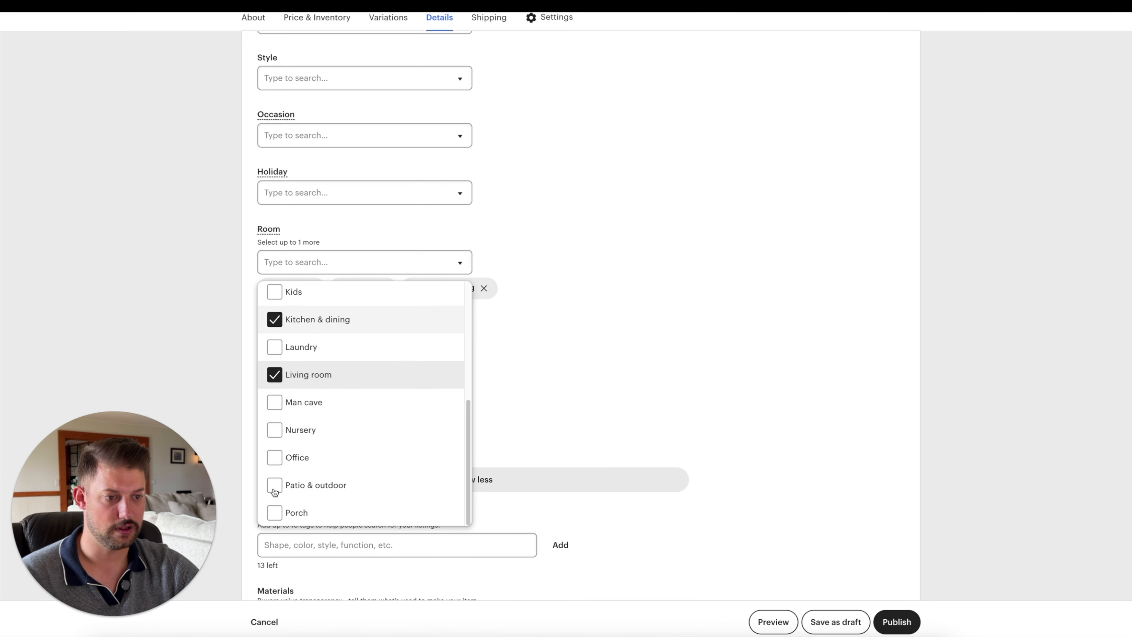
{"action": "left_click", "coordinate": [274, 439]}
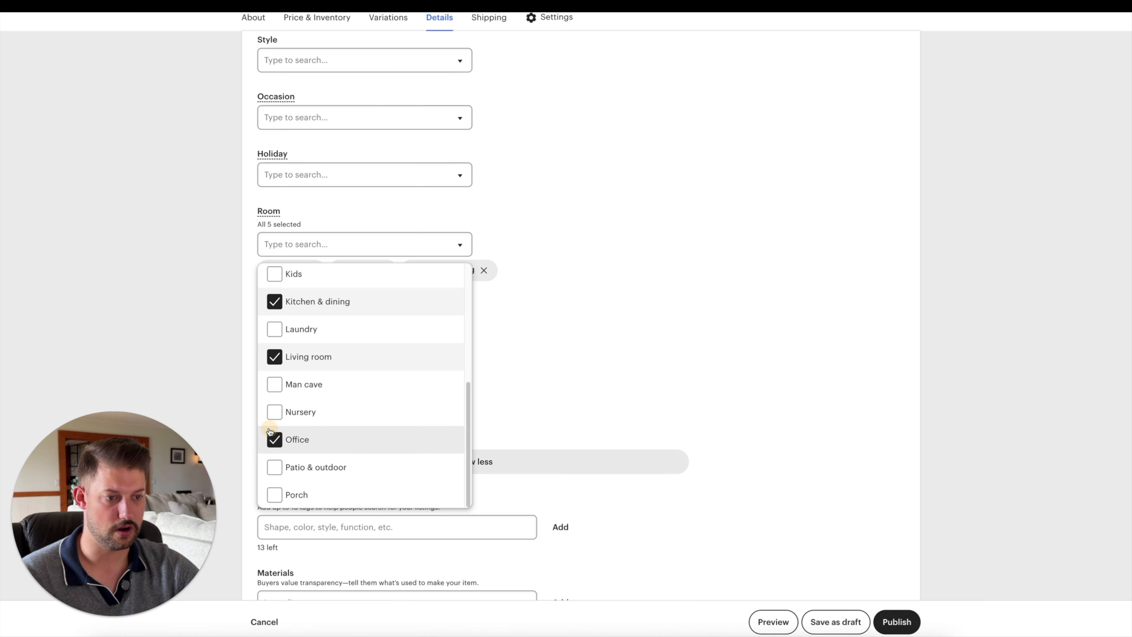
{"action": "left_click", "coordinate": [506, 339]}
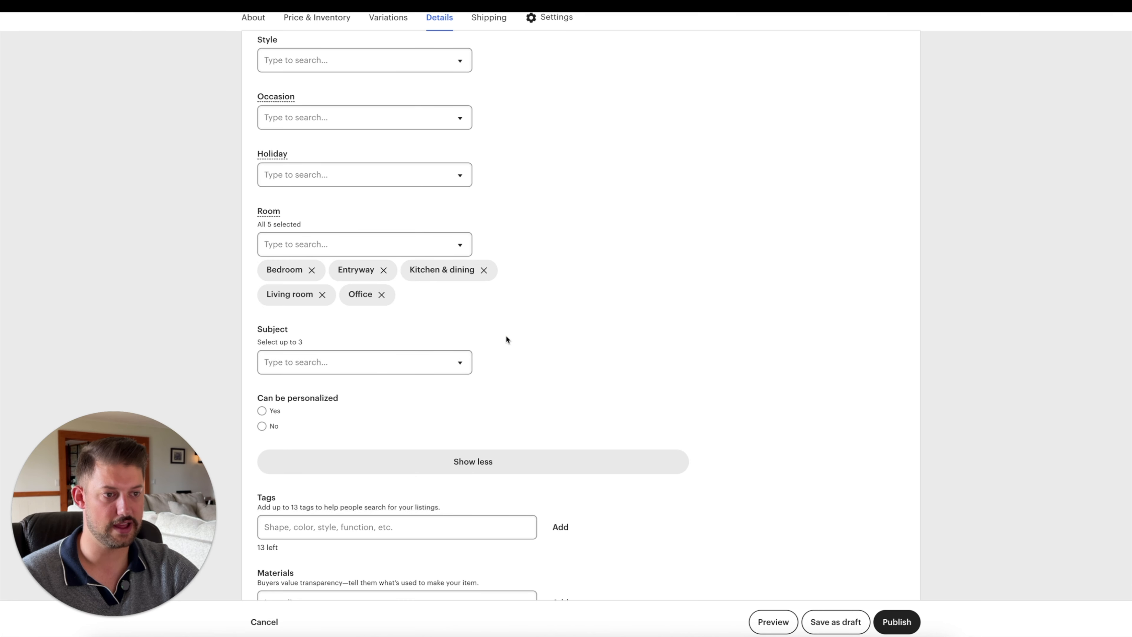
- Look through the Subject attribute options and select People & portrait
{"action": "left_click", "coordinate": [406, 360]}
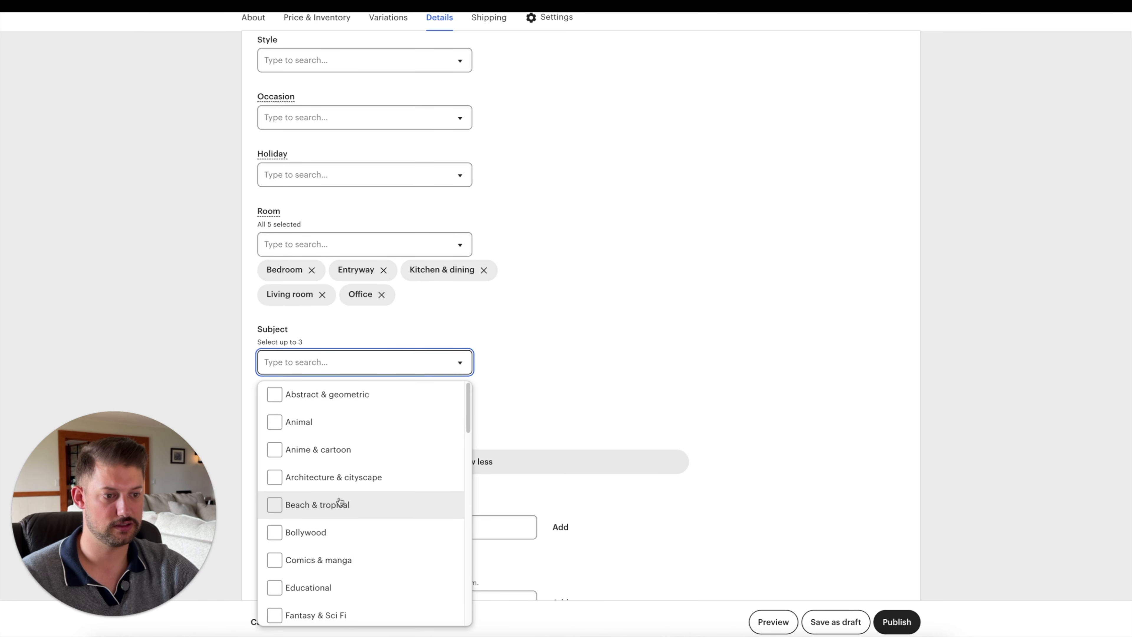
{"action": "scroll", "coordinate": [340, 502], "scroll_direction": "down", "scroll_amount": 1}
{"action": "scroll", "coordinate": [340, 502], "scroll_direction": "down", "scroll_amount": 5}
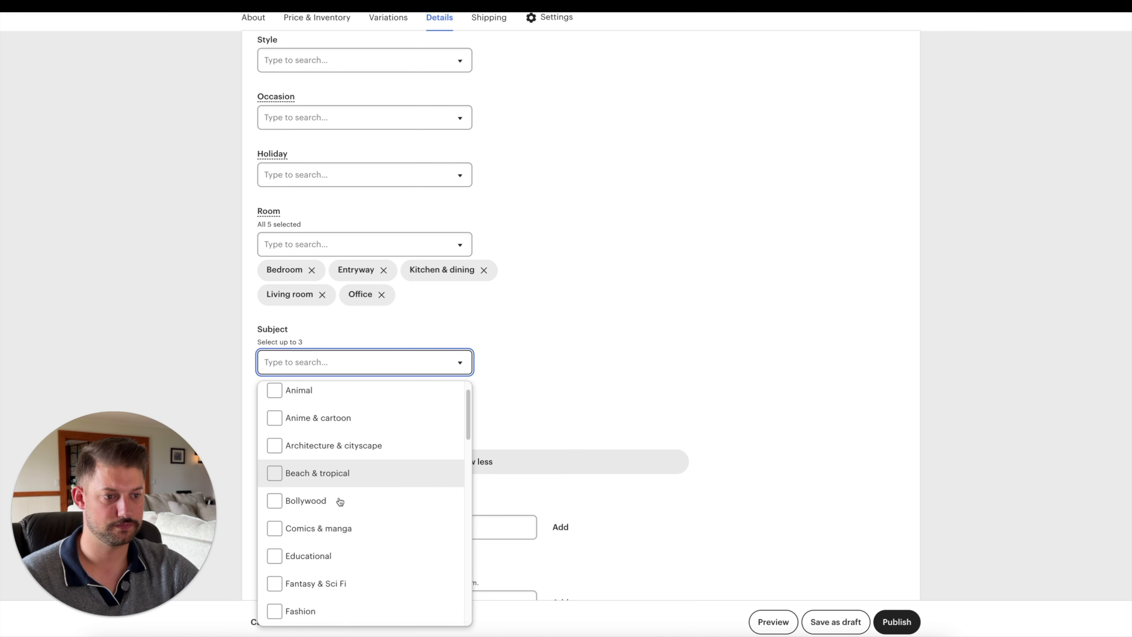
{"action": "scroll", "coordinate": [340, 502], "scroll_direction": "down", "scroll_amount": 8}
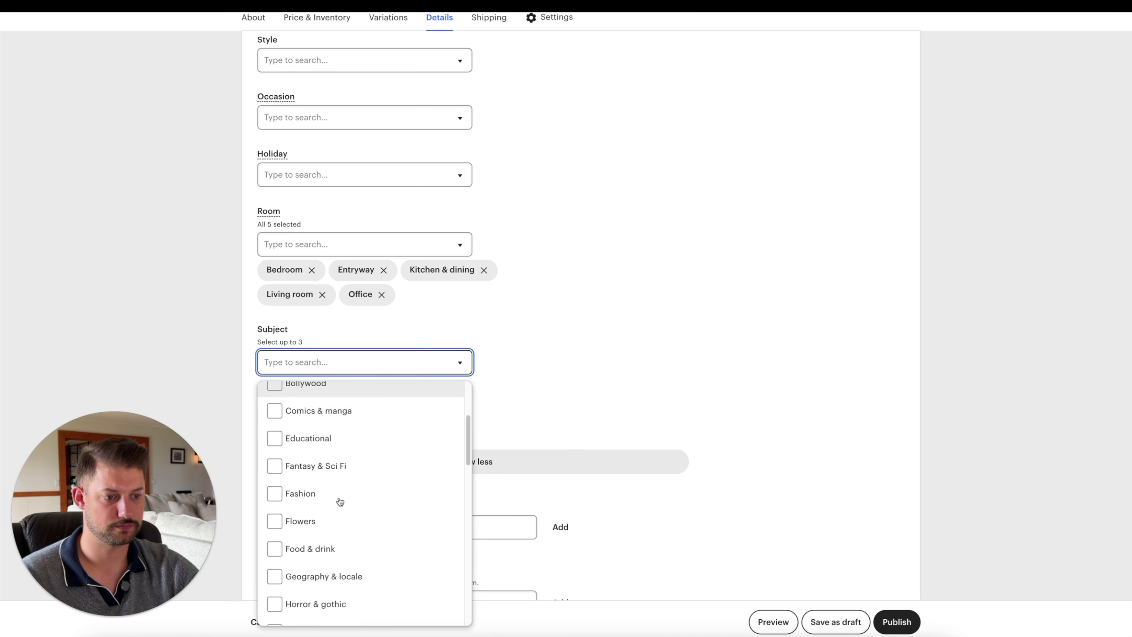
{"action": "scroll", "coordinate": [340, 501], "scroll_direction": "down", "scroll_amount": 7}
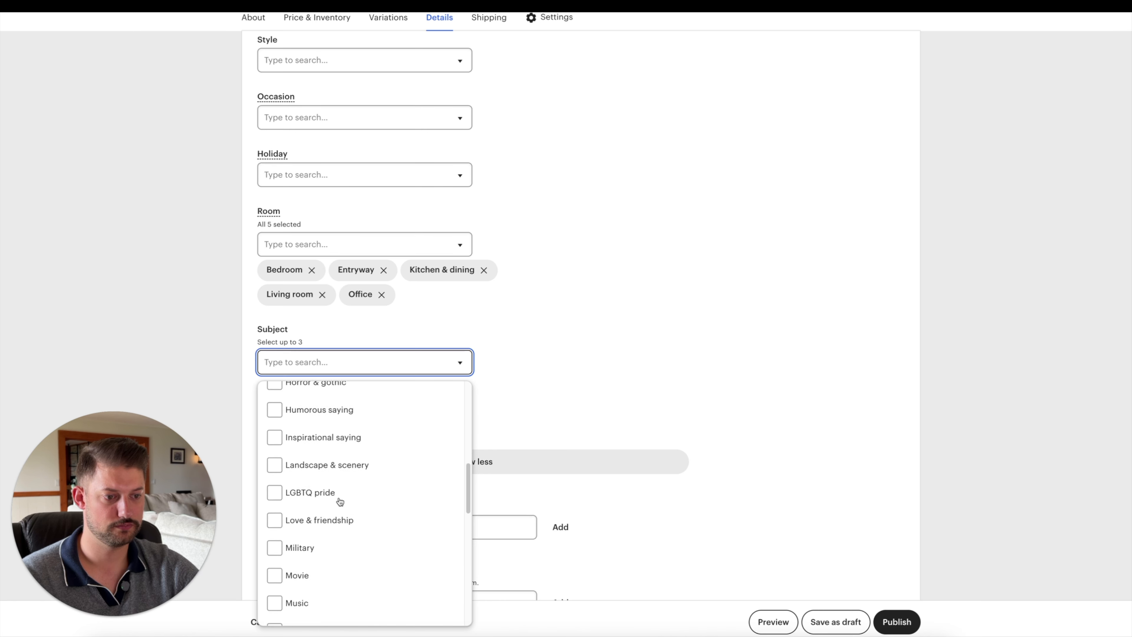
{"action": "left_click", "coordinate": [513, 383]}
{"action": "left_click", "coordinate": [419, 368]}
{"action": "scroll", "coordinate": [359, 531], "scroll_direction": "down", "scroll_amount": 9}
{"action": "scroll", "coordinate": [358, 532], "scroll_direction": "up", "scroll_amount": 2}
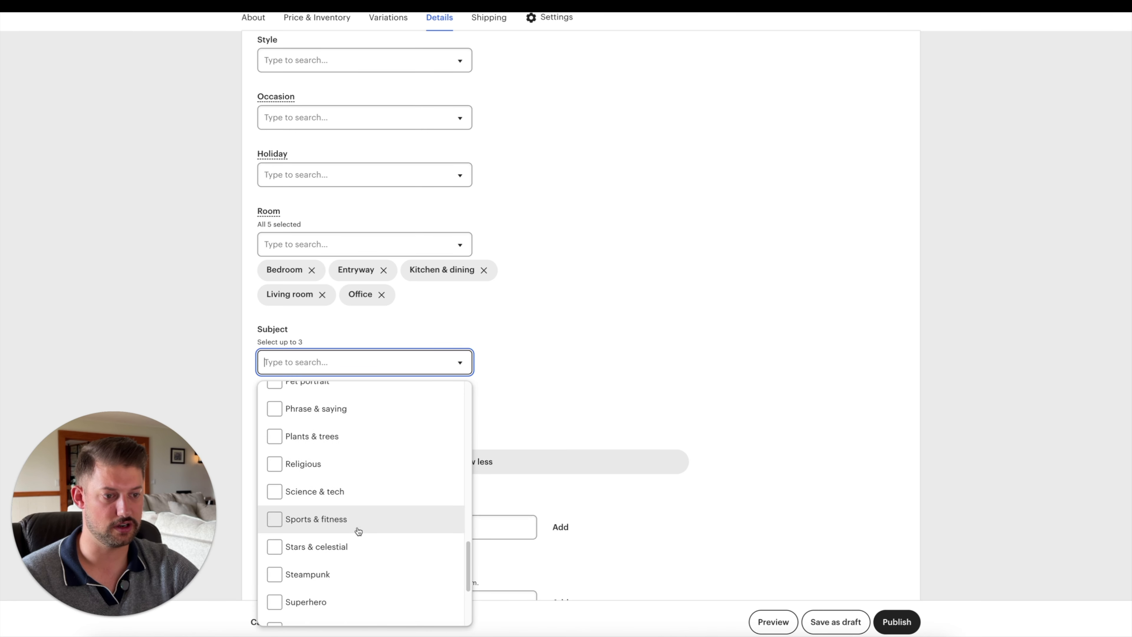
{"action": "left_click", "coordinate": [361, 395]}
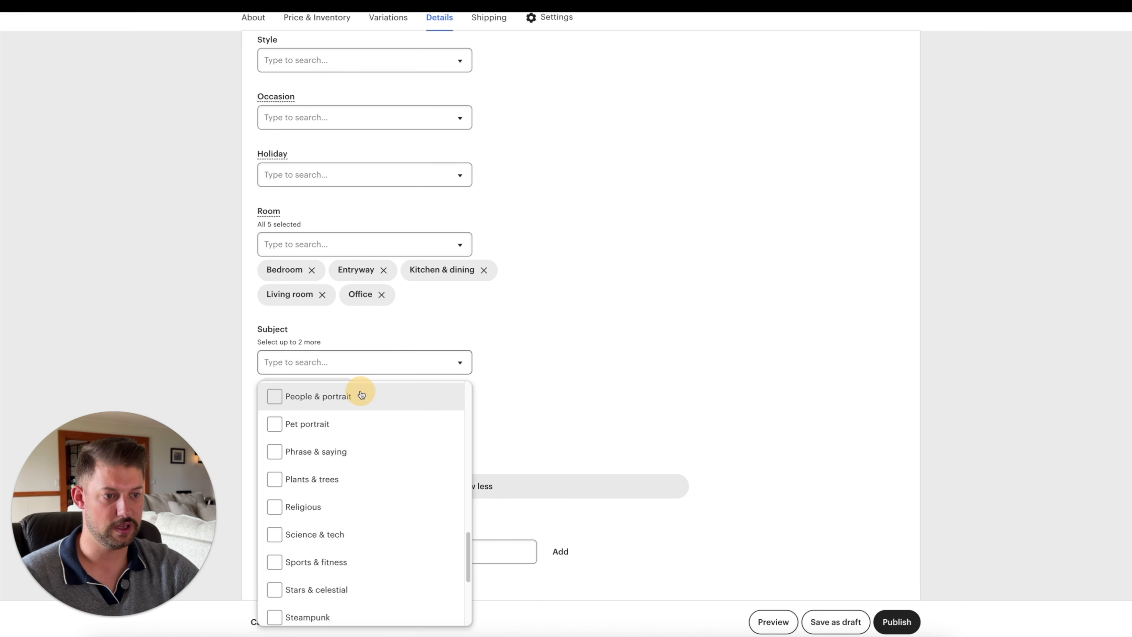
{"action": "left_click", "coordinate": [533, 349]}
- Mark the item as one that can be personalized and check over the filled-in attributes
{"action": "scroll", "coordinate": [533, 350], "scroll_direction": "down", "scroll_amount": 1}
{"action": "scroll", "coordinate": [532, 354], "scroll_direction": "down", "scroll_amount": 1}
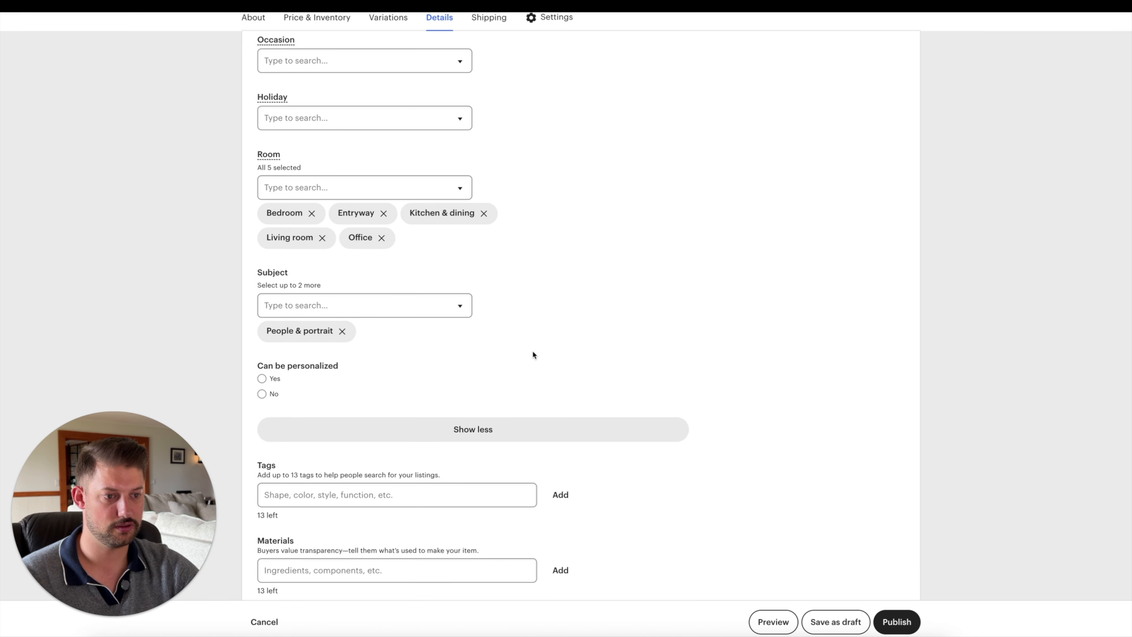
{"action": "left_click", "coordinate": [272, 383]}
{"action": "scroll", "coordinate": [446, 384], "scroll_direction": "down", "scroll_amount": 2}
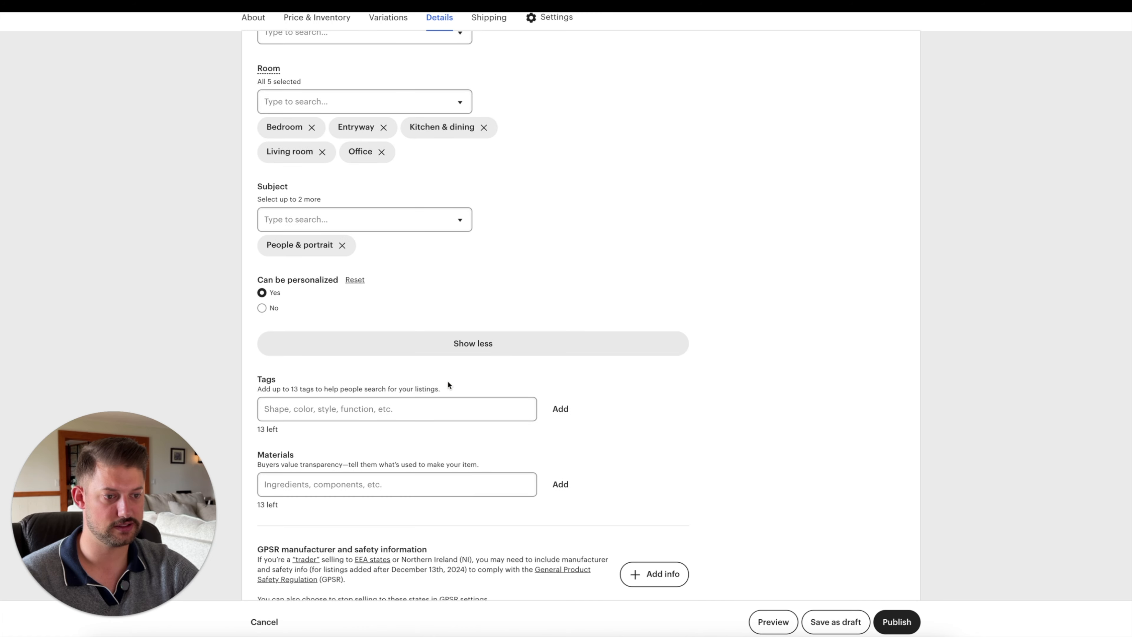
{"action": "scroll", "coordinate": [447, 382], "scroll_direction": "up", "scroll_amount": 15}
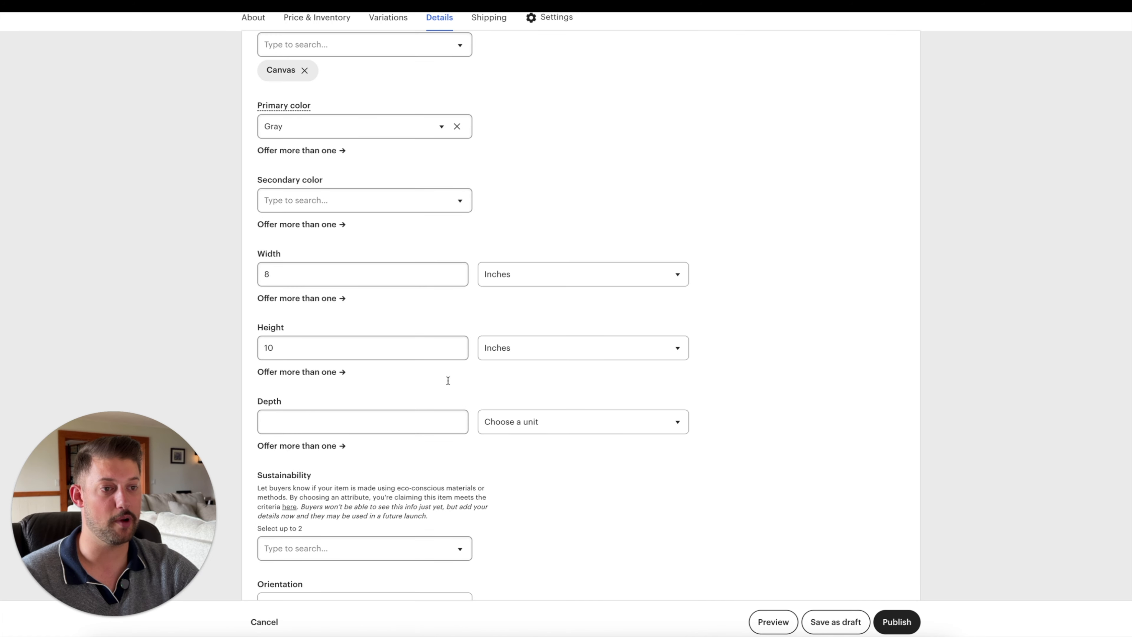
{"action": "scroll", "coordinate": [448, 380], "scroll_direction": "down", "scroll_amount": 15}
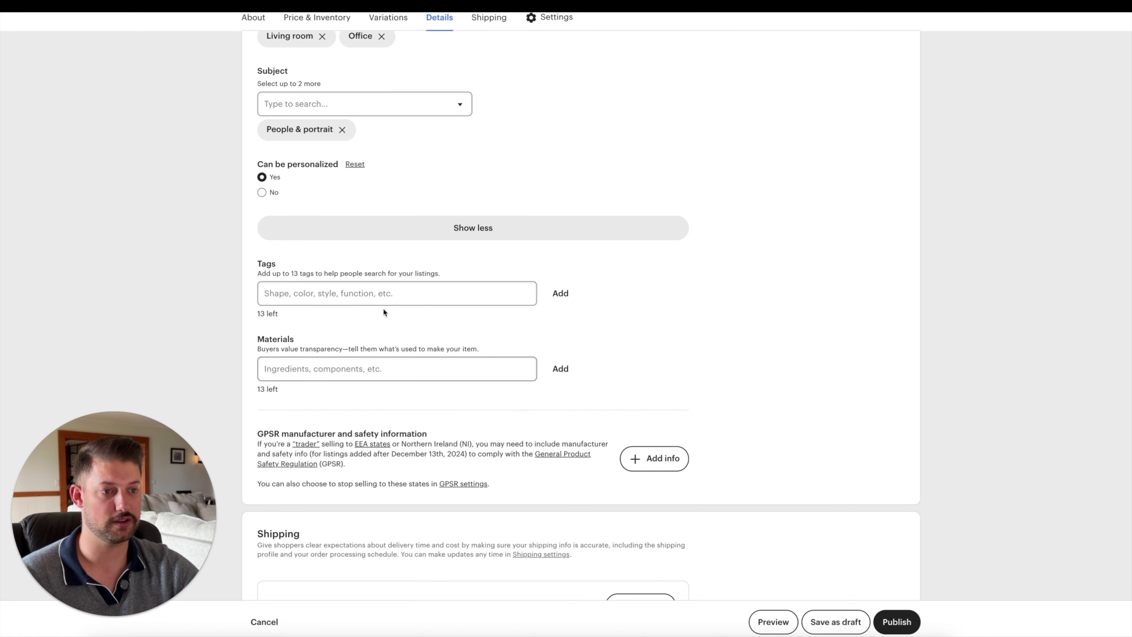
- Add the tag "family portrait" to the listing
{"action": "left_click", "coordinate": [352, 295]}
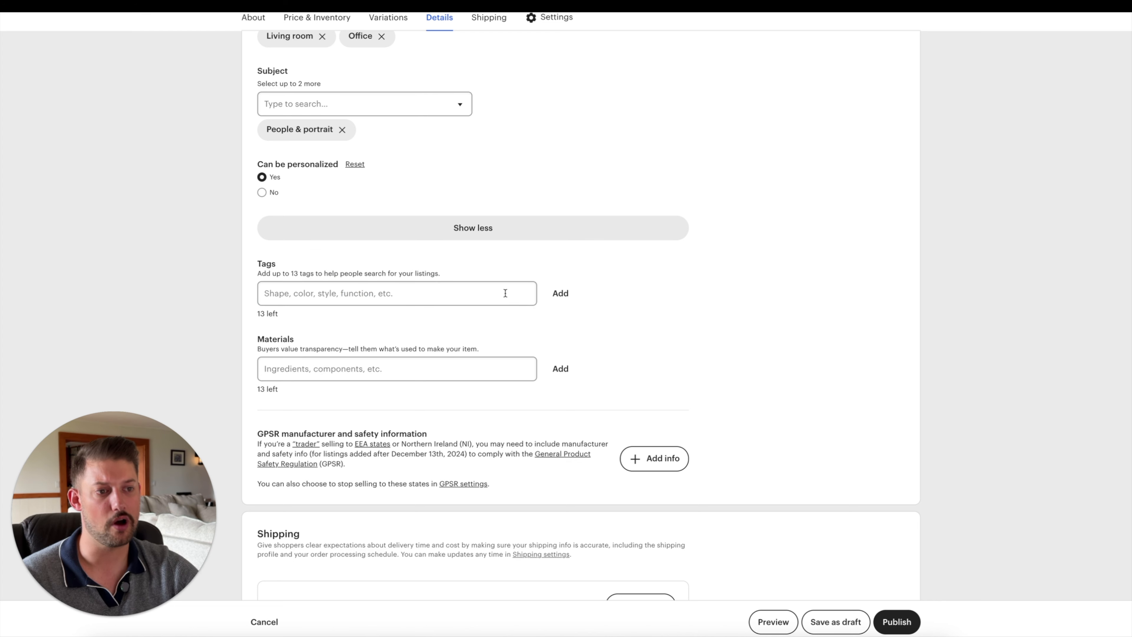
{"action": "left_click", "coordinate": [328, 295]}
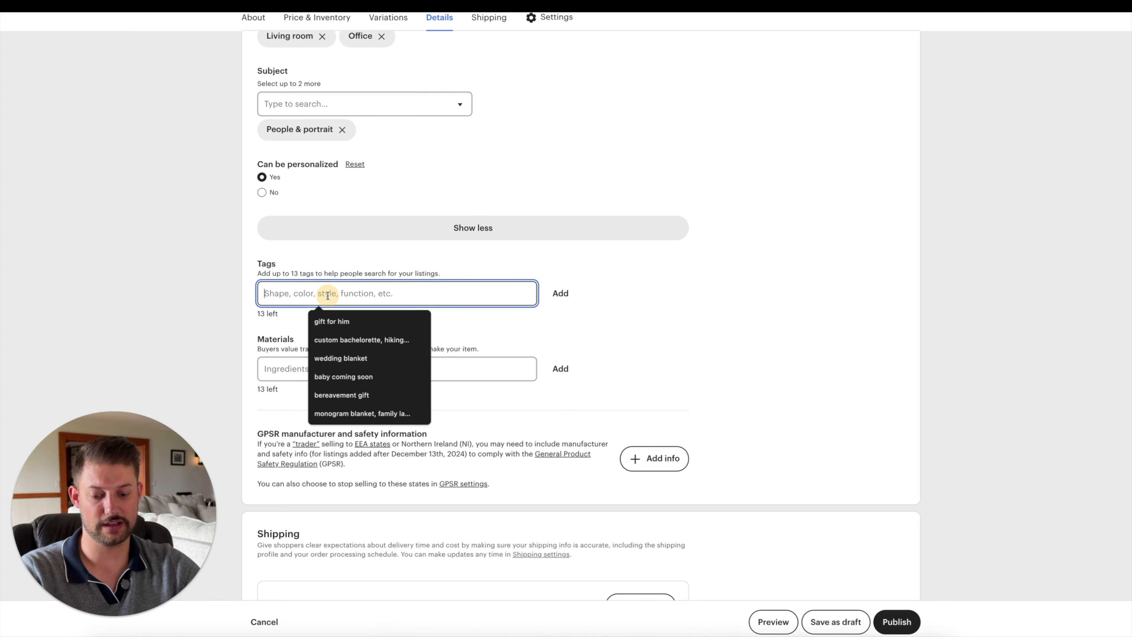
{"action": "type", "text": "family p"}
{"action": "type", "text": "rot"}
{"action": "key", "text": "BackSpace"}
{"action": "key", "text": "BackSpace"}
{"action": "key", "text": "BackSpace"}
{"action": "type", "text": "ortrait \\"}
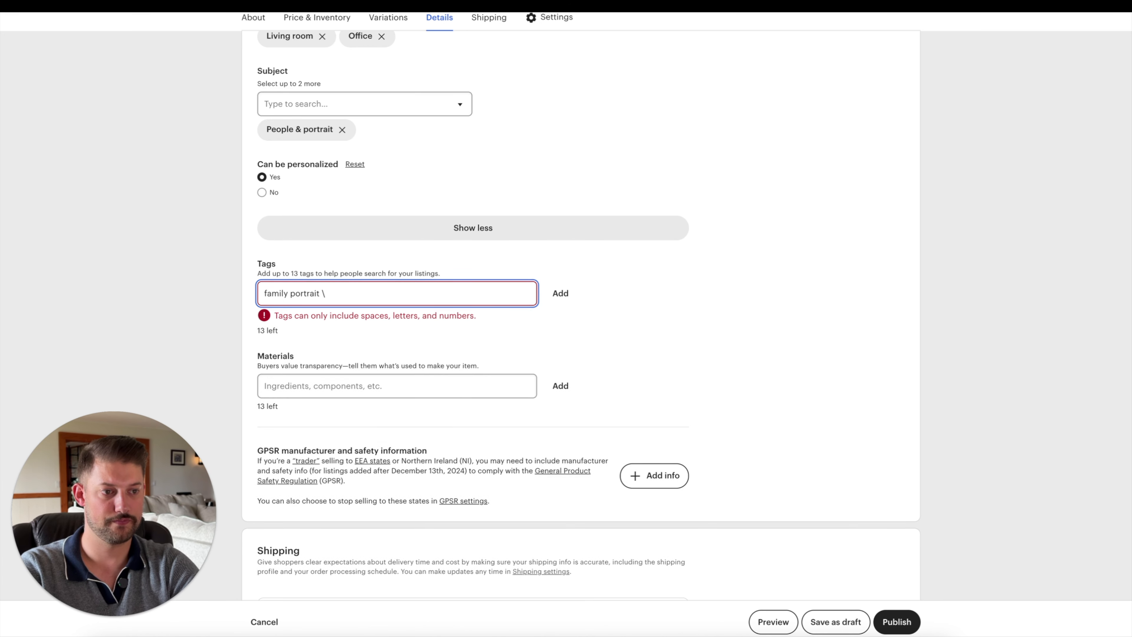
{"action": "key", "text": "BackSpace"}
{"action": "key", "text": "Return"}
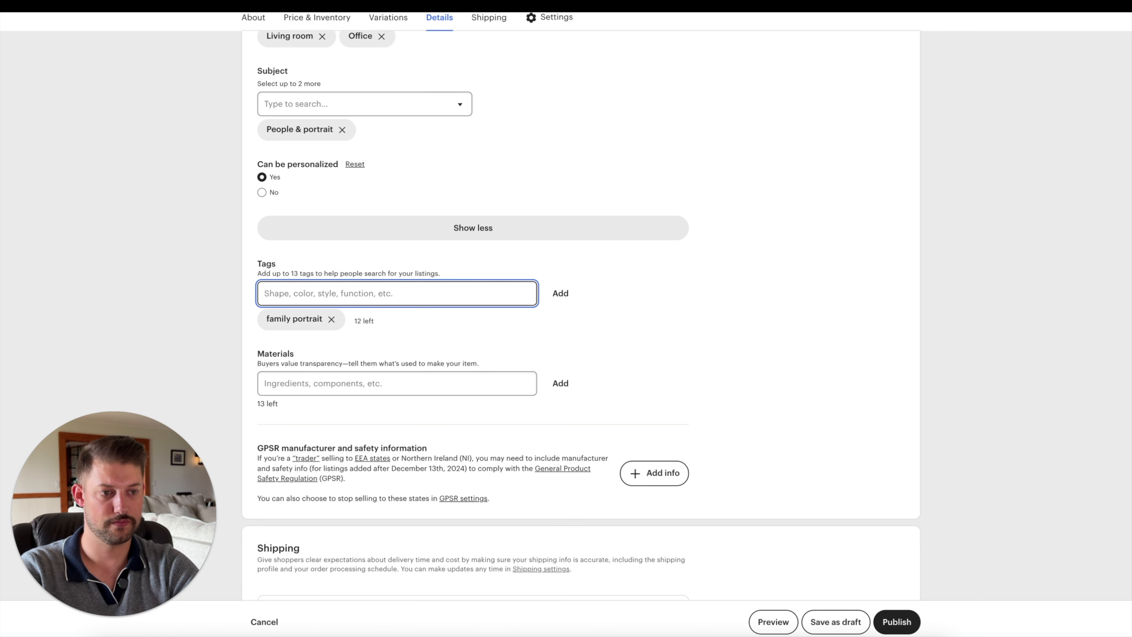
- Add the tag "family photo" to the listing
{"action": "type", "text": "famii"}
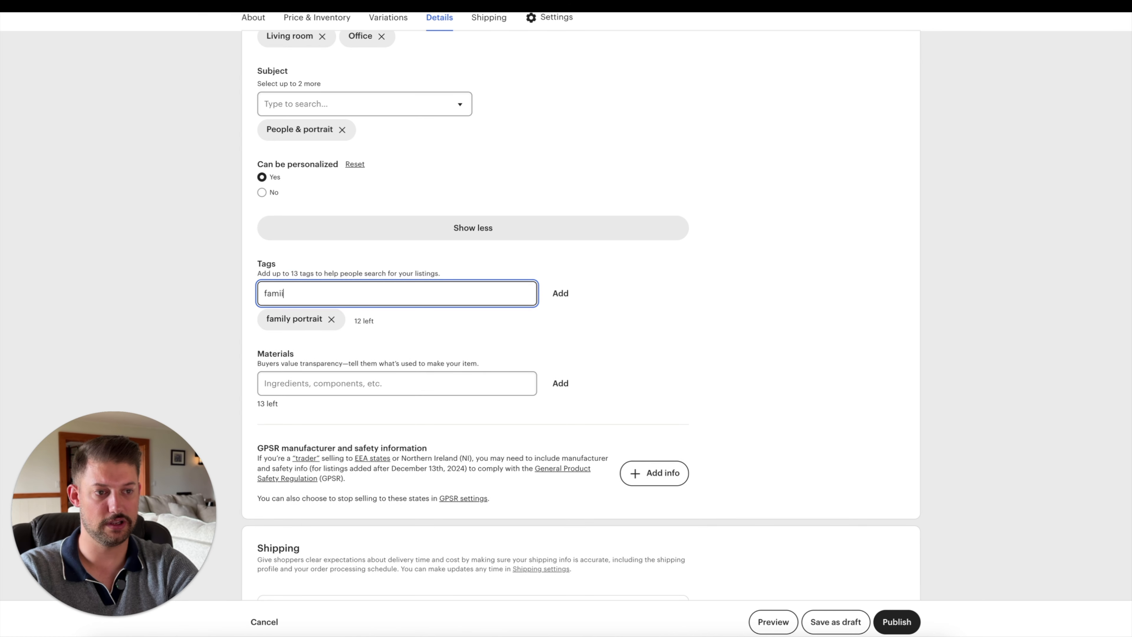
{"action": "key", "text": "BackSpace"}
{"action": "type", "text": "ly phgot"}
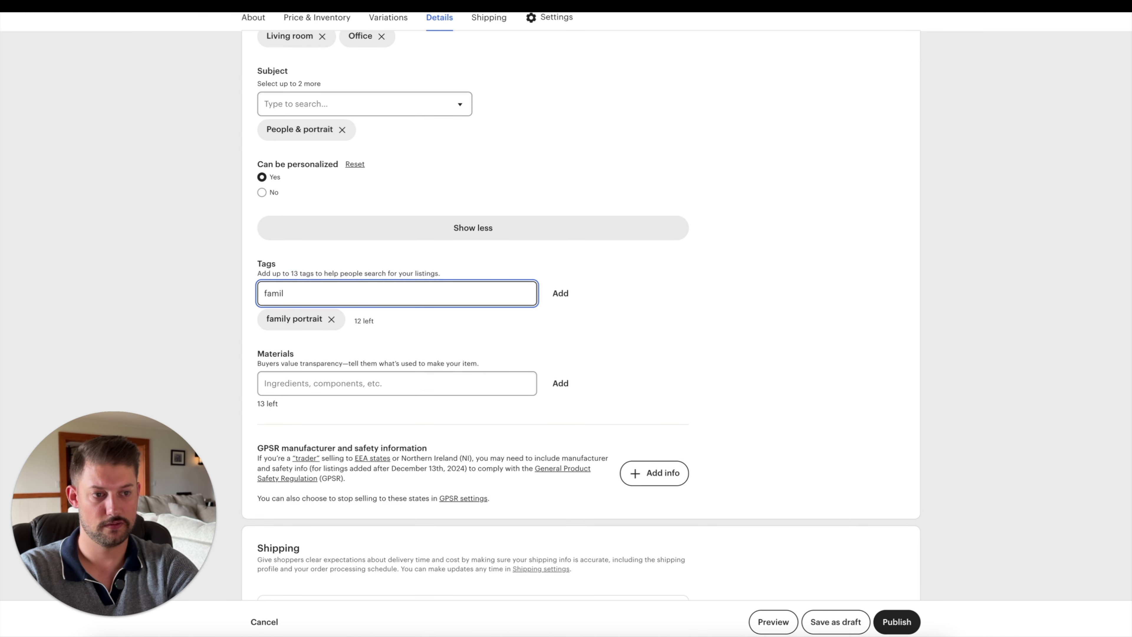
{"action": "key", "text": "BackSpace"}
{"action": "key", "text": "BackSpace"}
{"action": "key", "text": "BackSpace"}
{"action": "type", "text": "to"}
{"action": "key", "text": "Return"}
- Add the tag "custom canvas" to the listing
{"action": "type", "text": "c"}
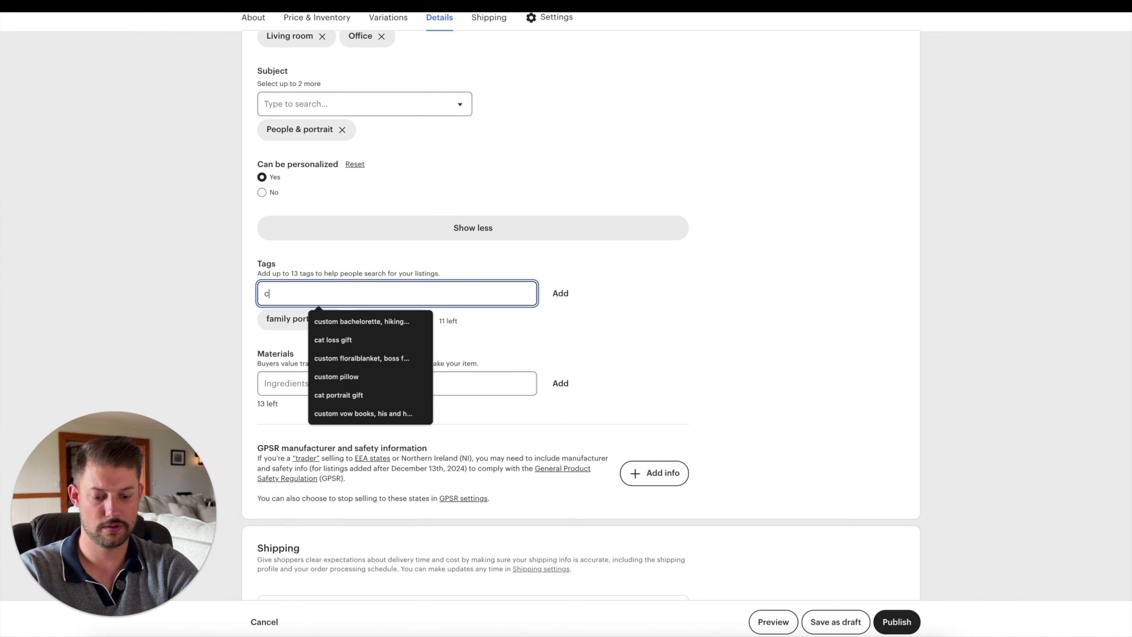
{"action": "type", "text": "ustom canvas"}
{"action": "key", "text": "Return"}
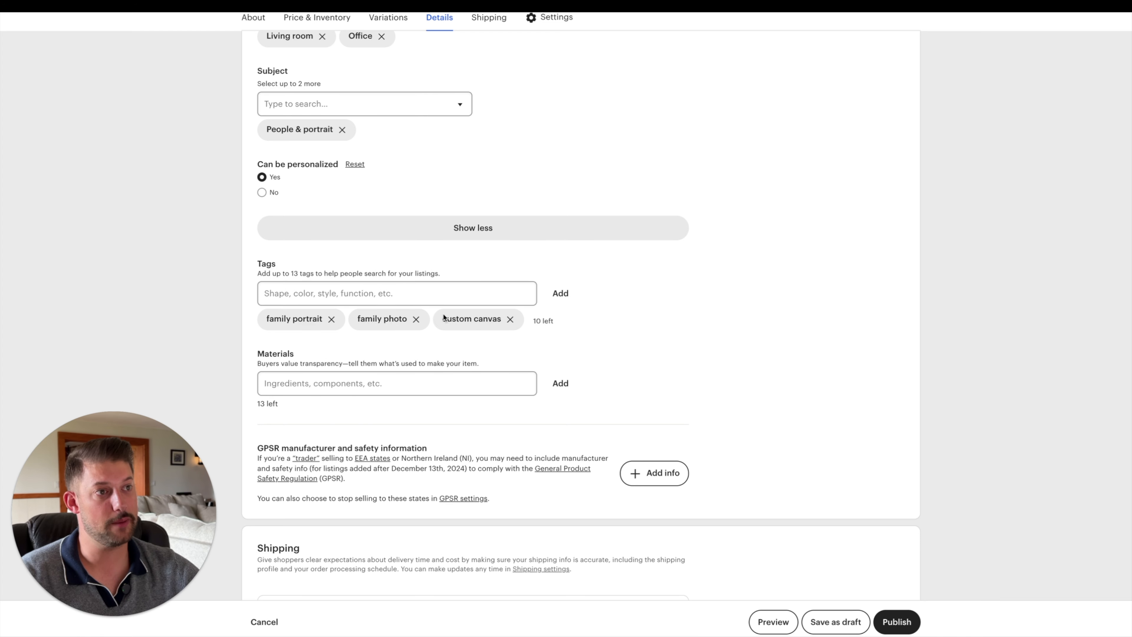
- Add "canvas" to the listing's materials
{"action": "scroll", "coordinate": [443, 313], "scroll_direction": "up", "scroll_amount": 10}
{"action": "scroll", "coordinate": [442, 311], "scroll_direction": "down", "scroll_amount": 5}
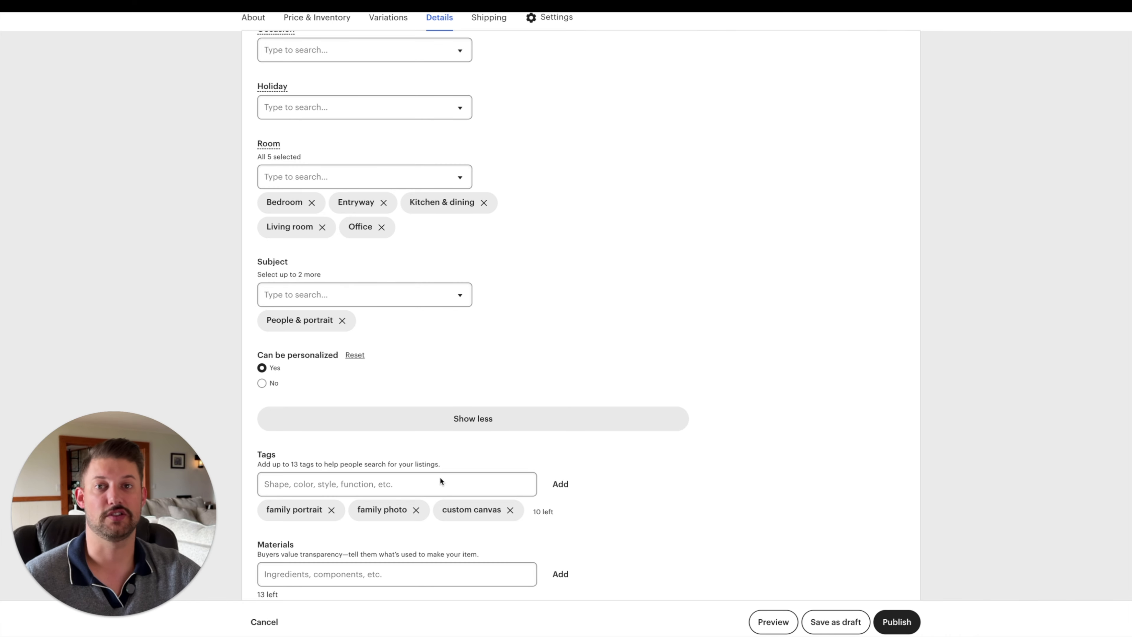
{"action": "scroll", "coordinate": [476, 481], "scroll_direction": "down", "scroll_amount": 5}
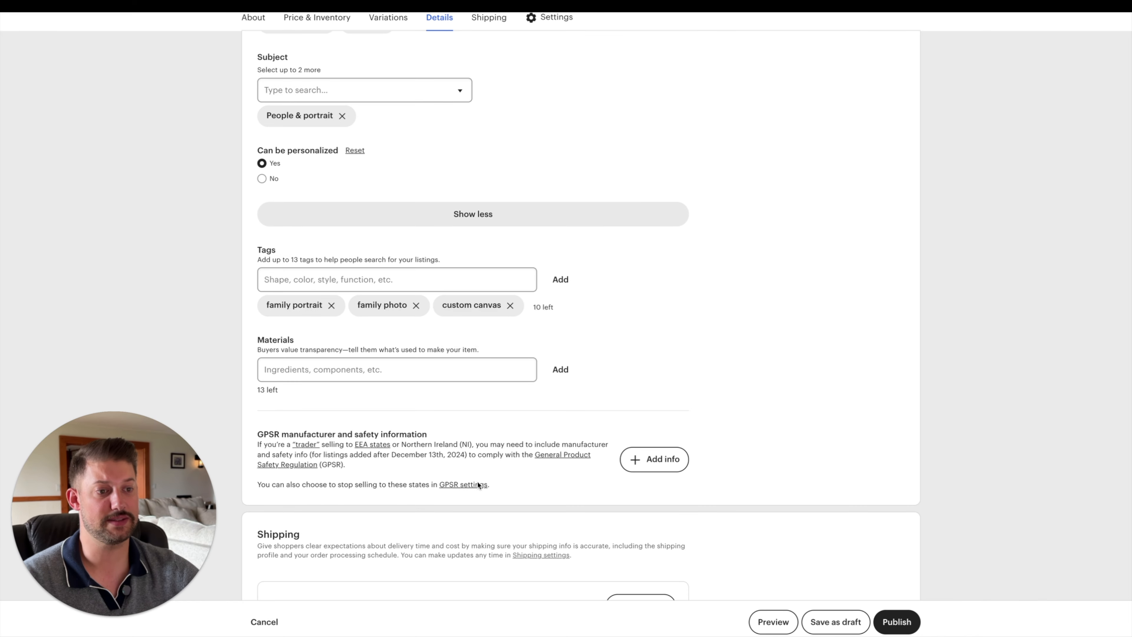
{"action": "scroll", "coordinate": [473, 479], "scroll_direction": "down", "scroll_amount": 1}
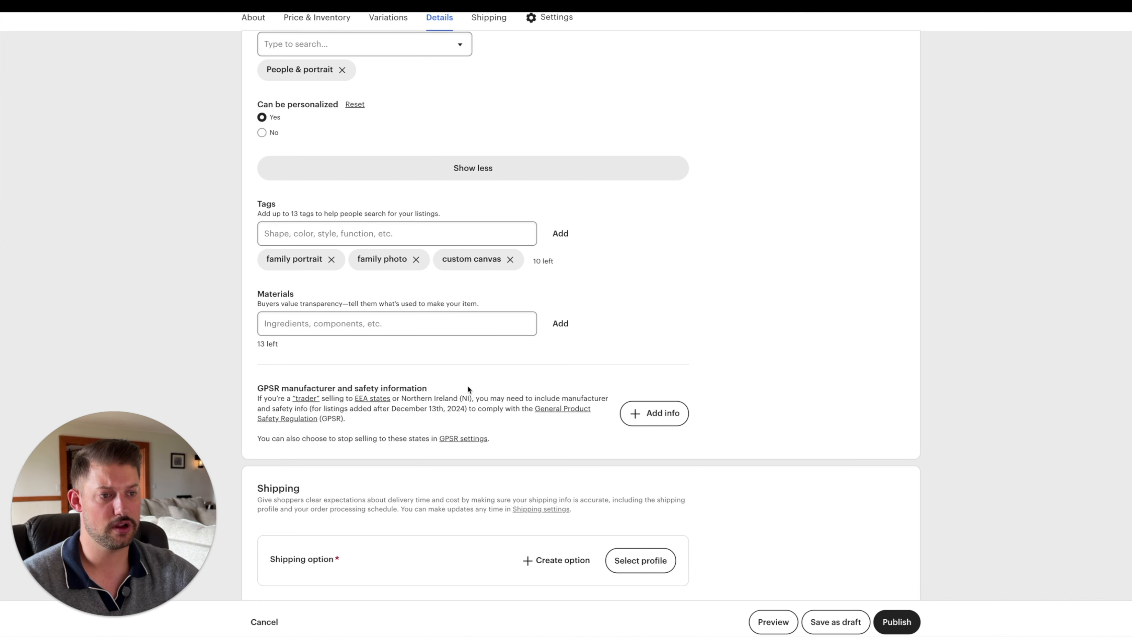
{"action": "left_click", "coordinate": [373, 320]}
{"action": "type", "text": "canvas"}
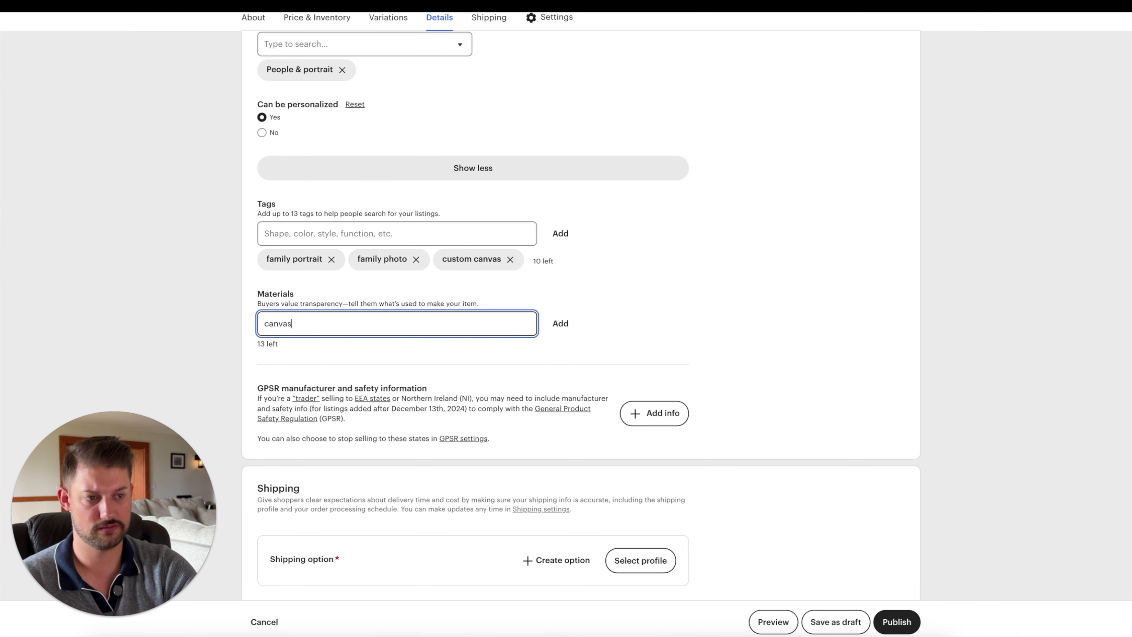
{"action": "key", "text": "Return"}
- Review the listing's shipping options, returns policy, shop section, Etsy Ads and renewal settings
{"action": "scroll", "coordinate": [590, 379], "scroll_direction": "down", "scroll_amount": 5}
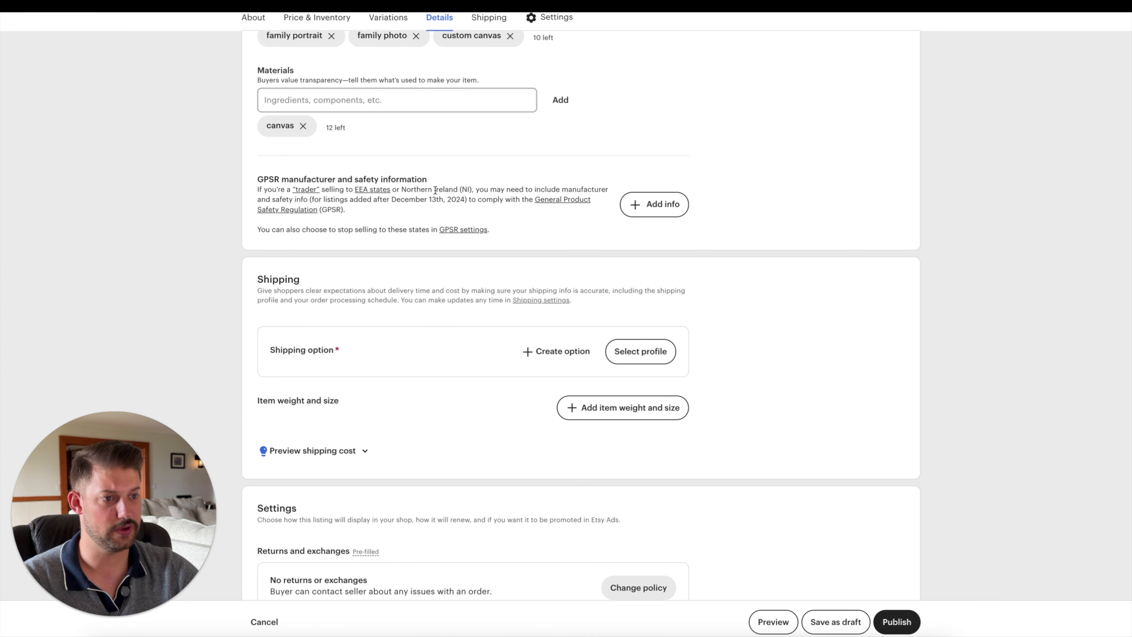
{"action": "scroll", "coordinate": [435, 190], "scroll_direction": "down", "scroll_amount": 3}
{"action": "scroll", "coordinate": [435, 192], "scroll_direction": "up", "scroll_amount": 1}
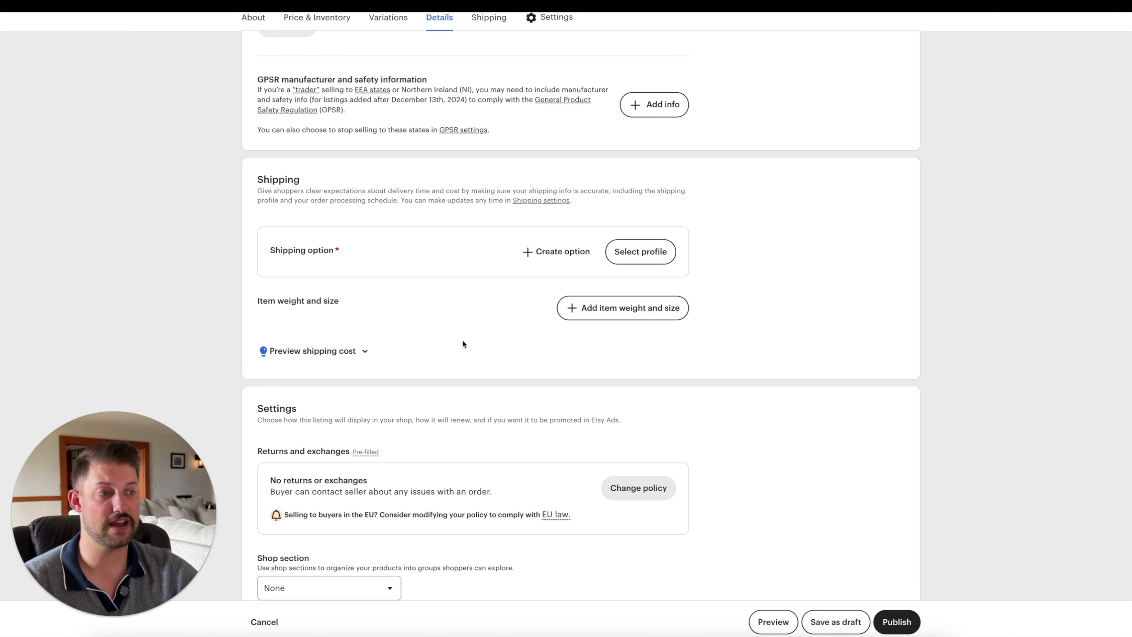
{"action": "scroll", "coordinate": [362, 308], "scroll_direction": "down", "scroll_amount": 2}
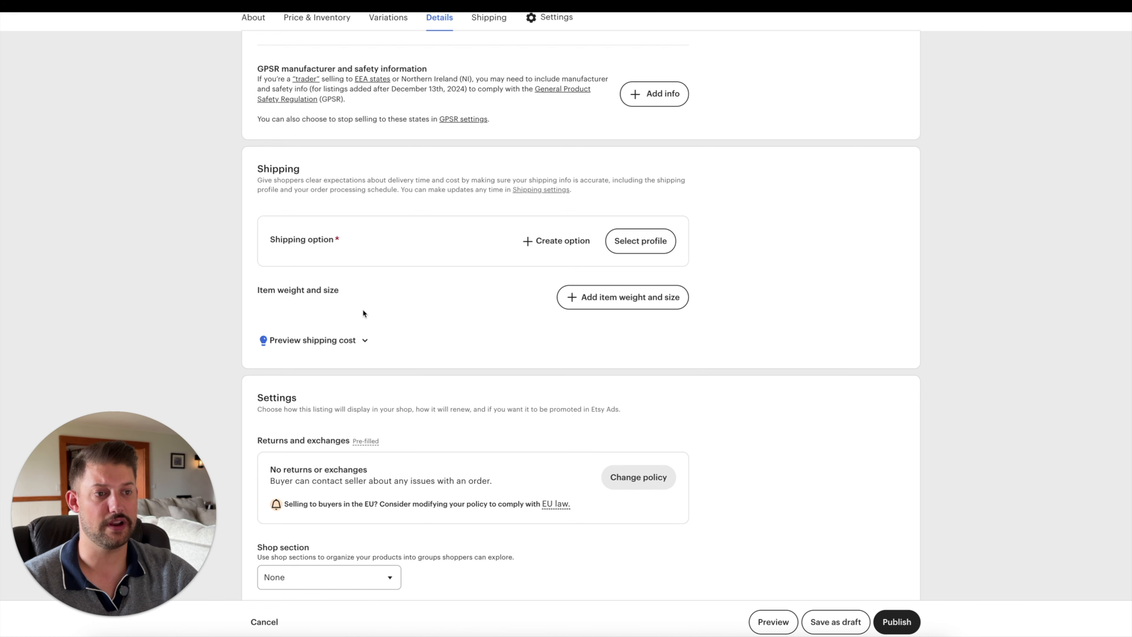
{"action": "scroll", "coordinate": [381, 273], "scroll_direction": "down", "scroll_amount": 4}
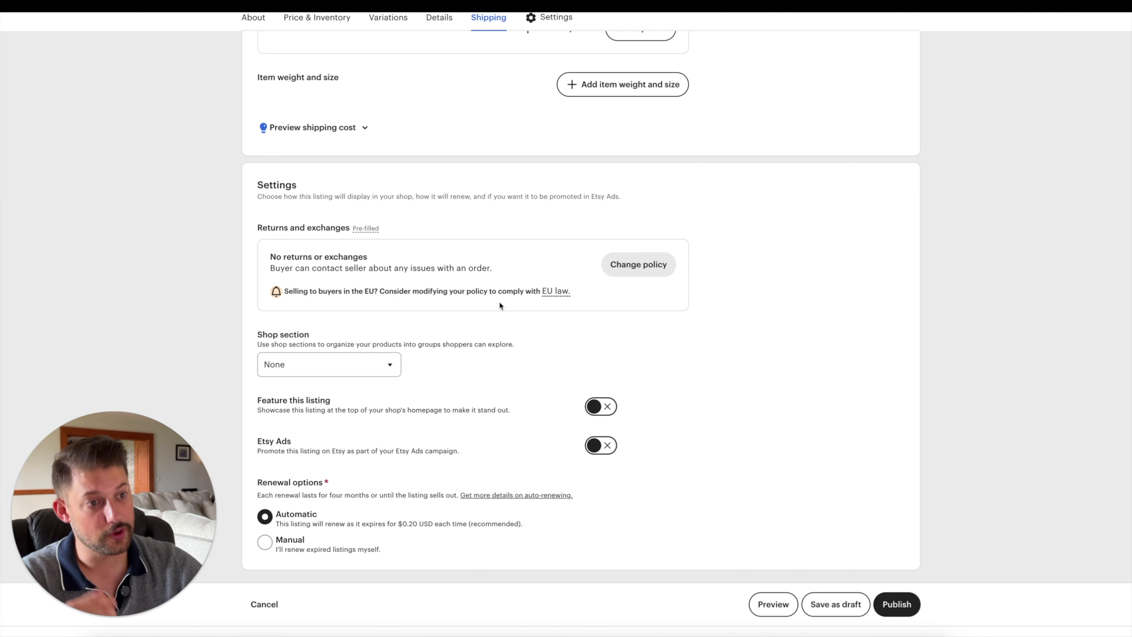
{"action": "scroll", "coordinate": [409, 329], "scroll_direction": "down", "scroll_amount": 1}
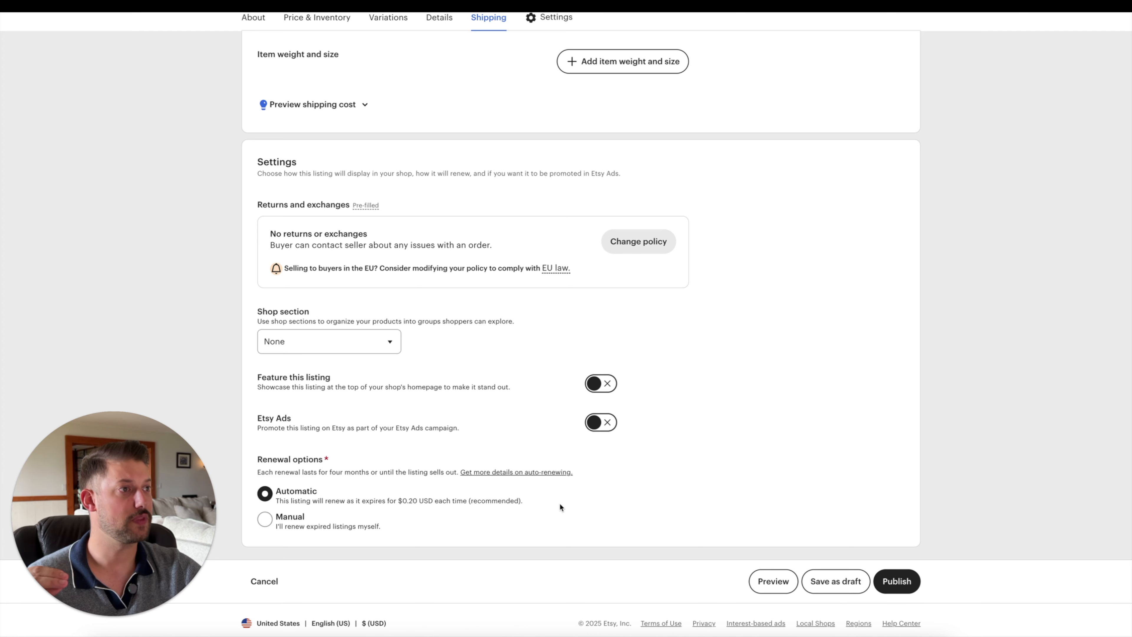
- In the listing's core details, change the item type to Digital files and set who made it to "I did"
{"action": "scroll", "coordinate": [624, 514], "scroll_direction": "up", "scroll_amount": 7}
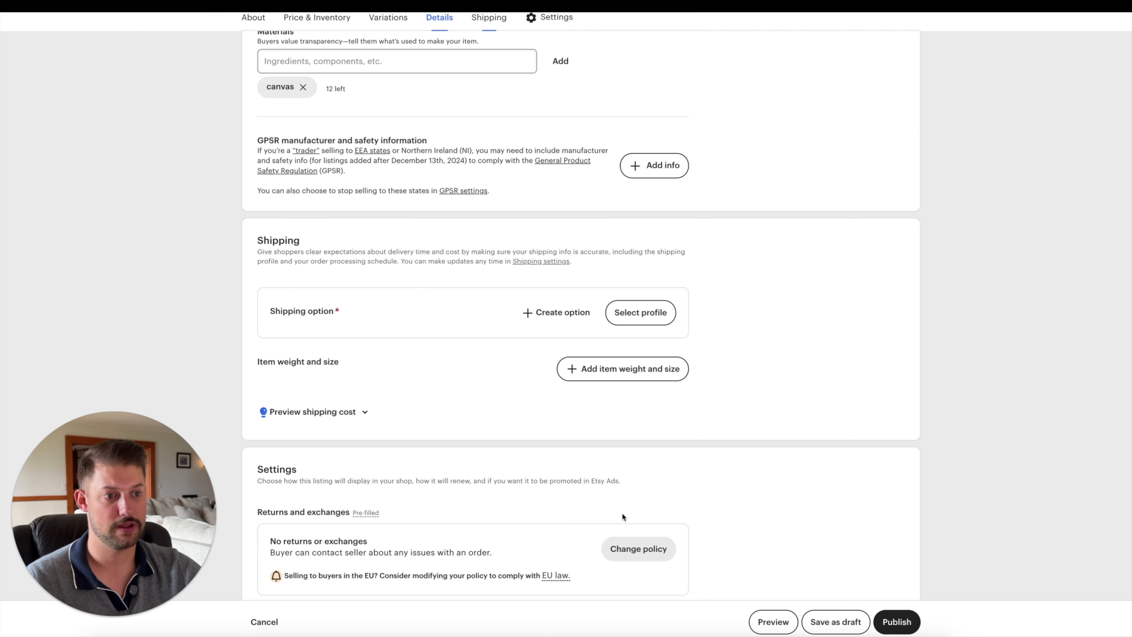
{"action": "scroll", "coordinate": [517, 314], "scroll_direction": "up", "scroll_amount": 10}
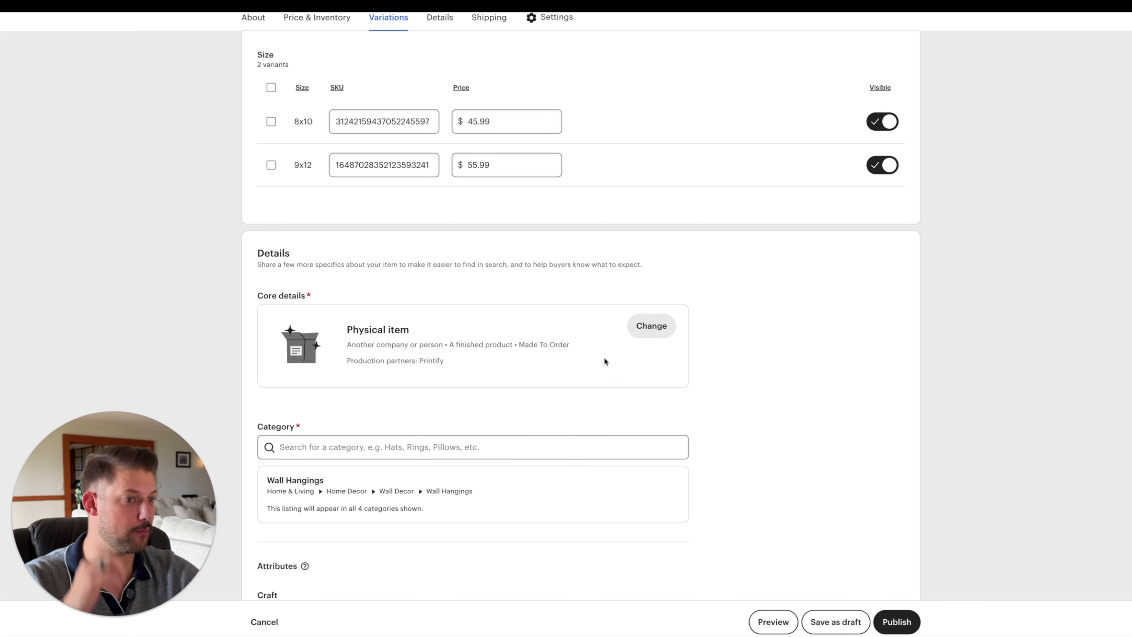
{"action": "left_click", "coordinate": [648, 330]}
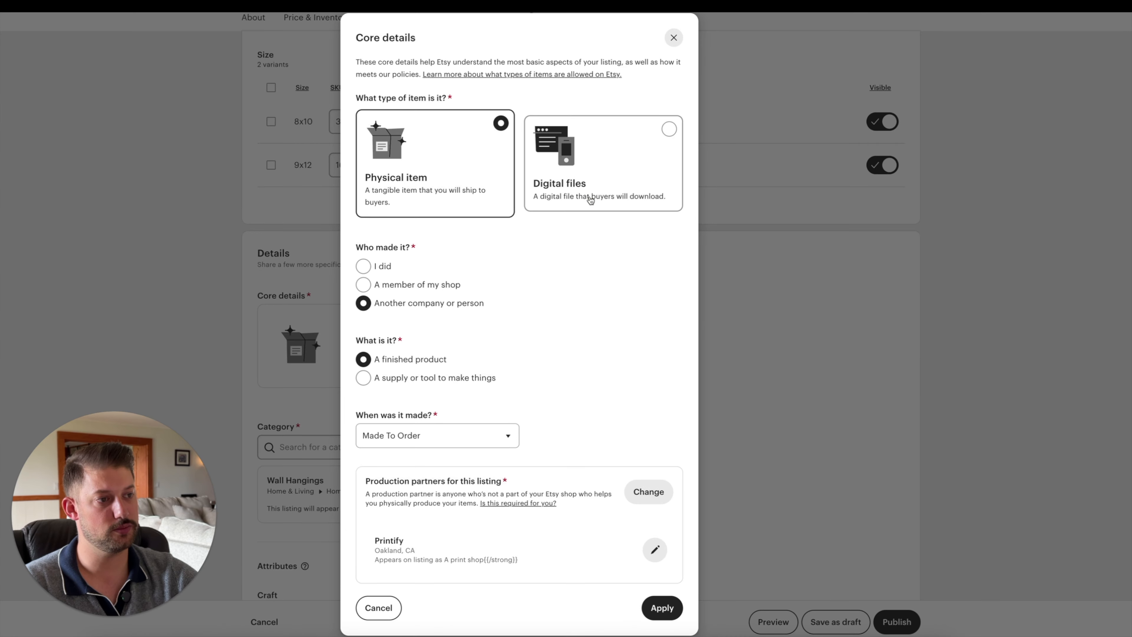
{"action": "left_click", "coordinate": [608, 174]}
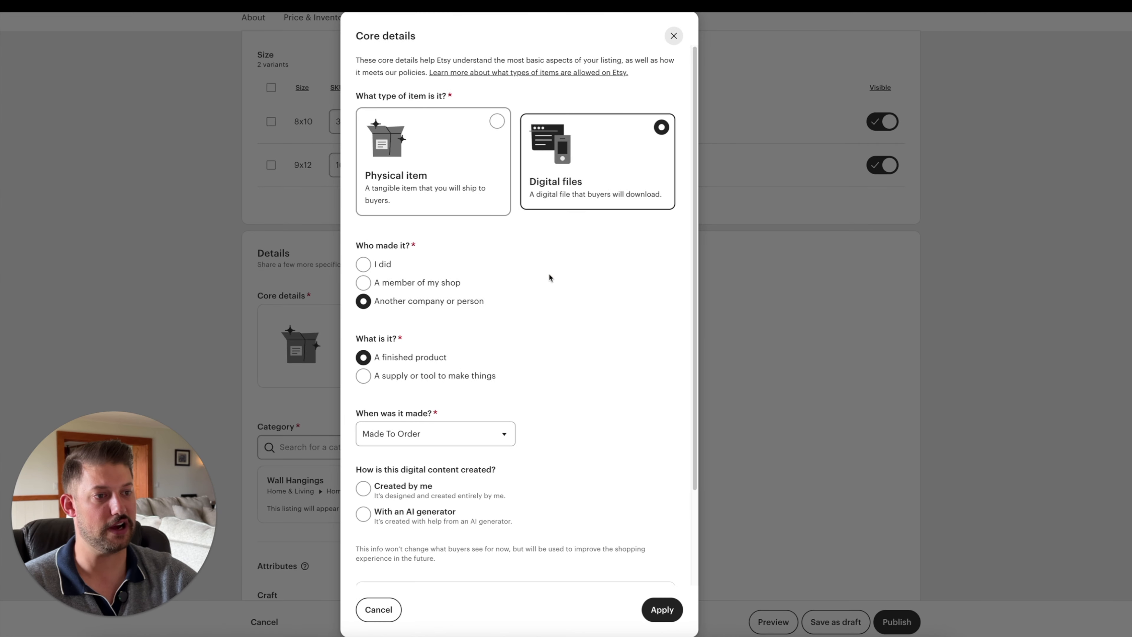
{"action": "scroll", "coordinate": [376, 265], "scroll_direction": "down", "scroll_amount": 1}
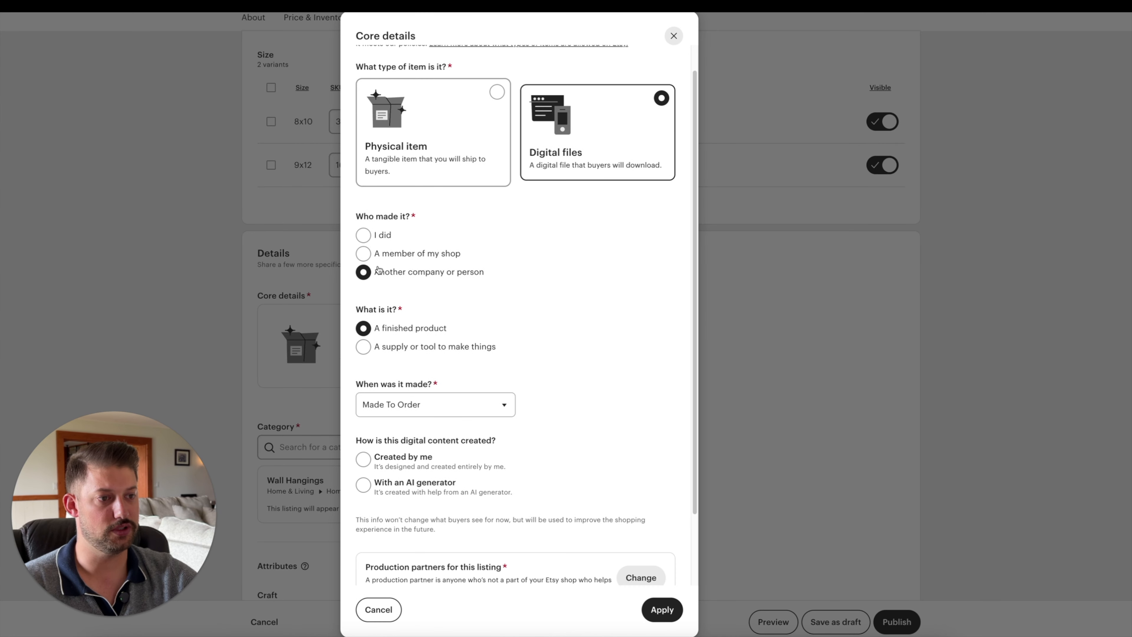
{"action": "left_click", "coordinate": [391, 240]}
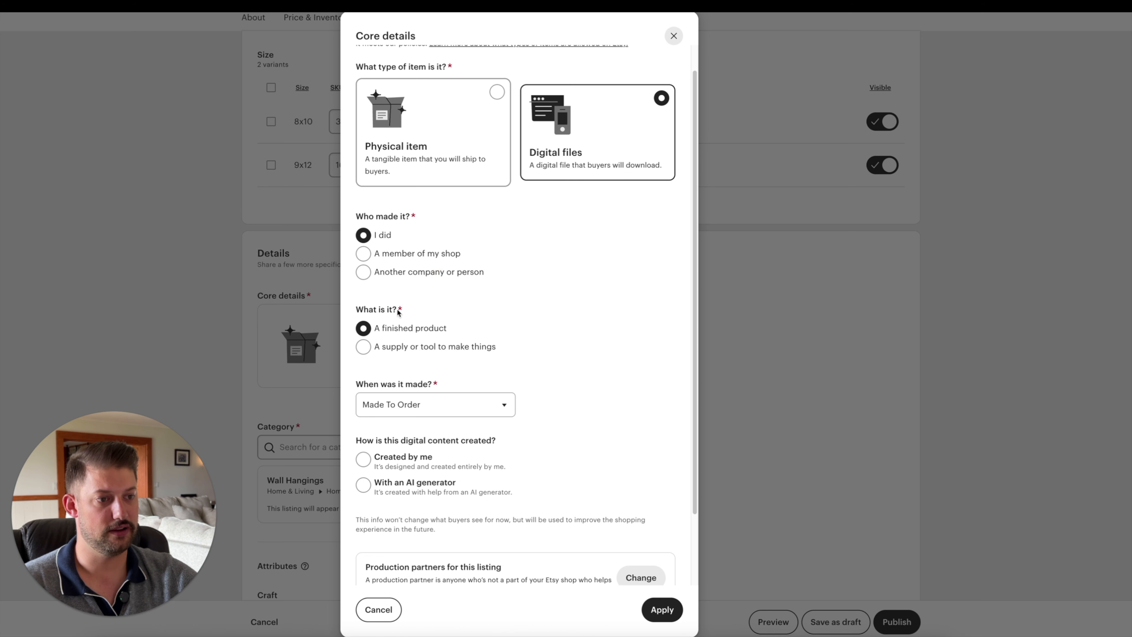
- Mark the digital content as created "With an AI generator" in the core details
{"action": "scroll", "coordinate": [398, 341], "scroll_direction": "down", "scroll_amount": 1}
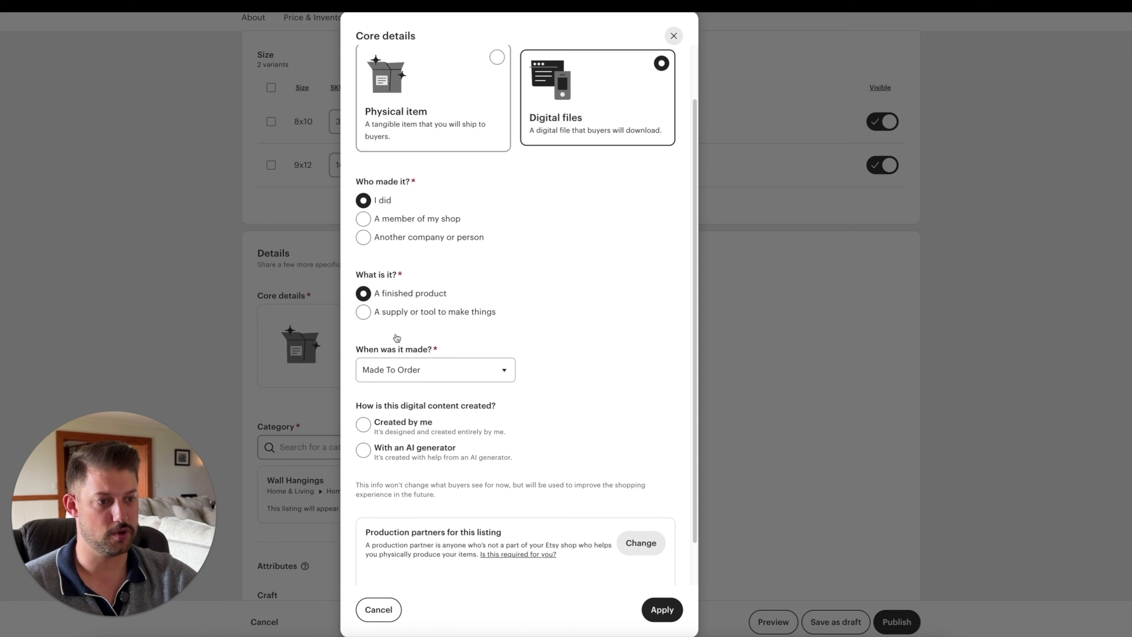
{"action": "scroll", "coordinate": [414, 359], "scroll_direction": "down", "scroll_amount": 1}
{"action": "left_click", "coordinate": [390, 409]}
{"action": "left_click", "coordinate": [417, 431]}
{"action": "scroll", "coordinate": [439, 422], "scroll_direction": "down", "scroll_amount": 1}
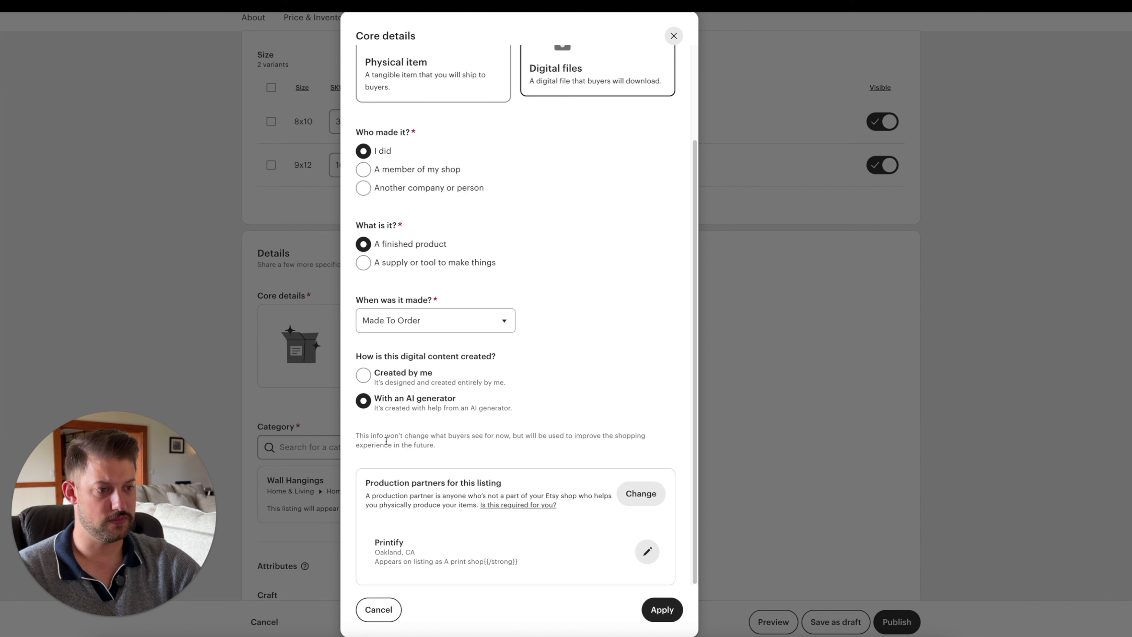
{"action": "left_click_drag", "start_coordinate": [354, 435], "coordinate": [493, 450]}
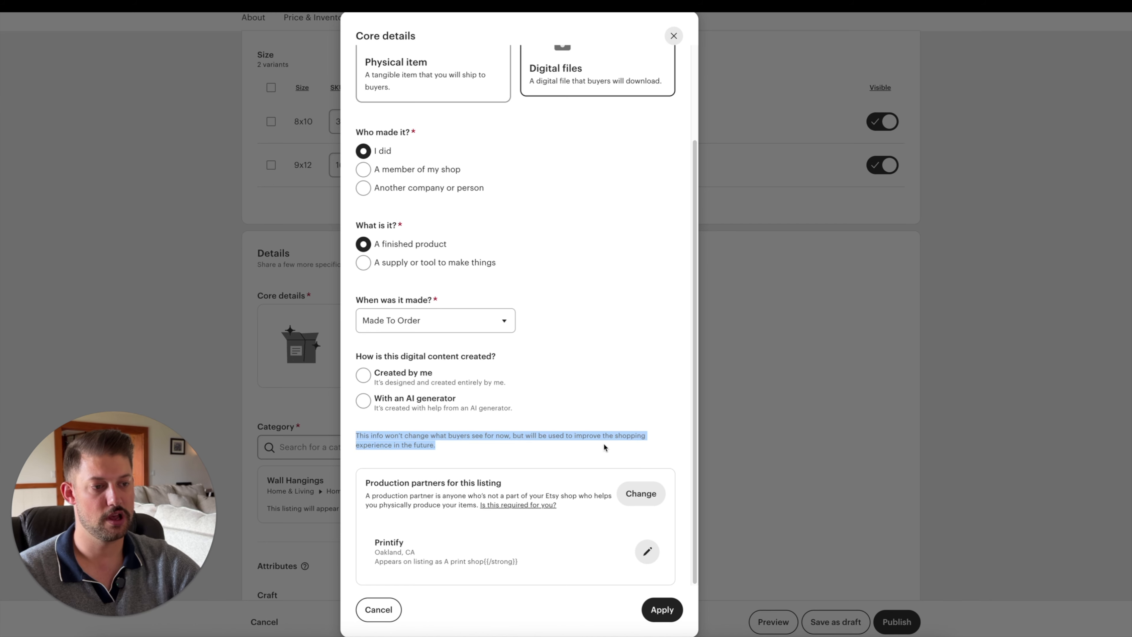
{"action": "left_click", "coordinate": [364, 402]}
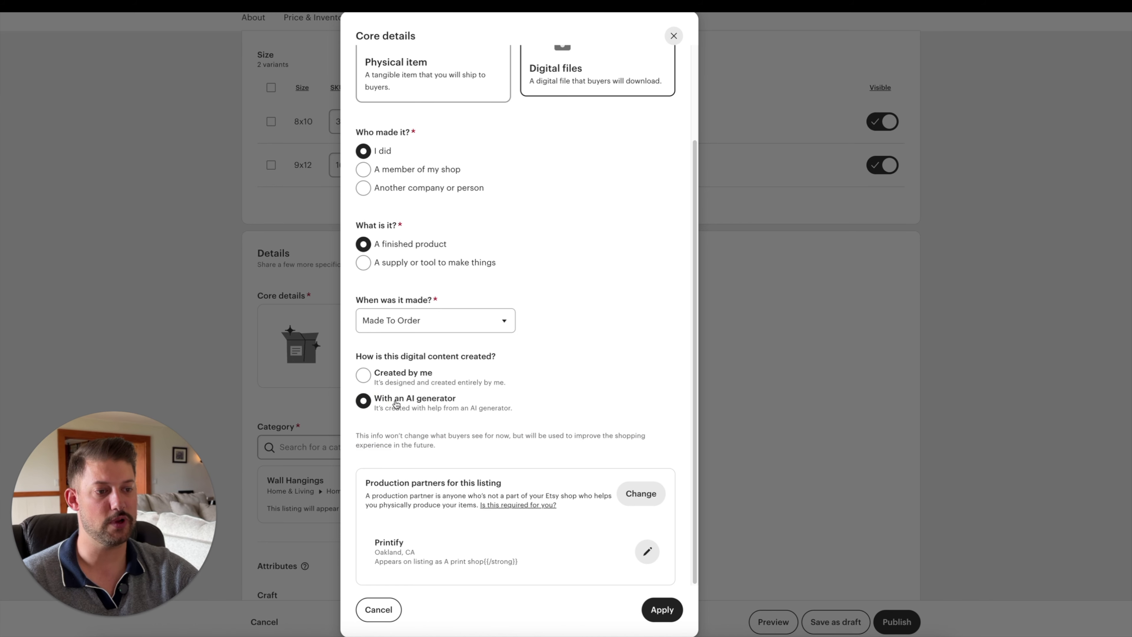
- Apply the core details and confirm the switch to a digital listing
{"action": "scroll", "coordinate": [443, 360], "scroll_direction": "up", "scroll_amount": 2}
{"action": "scroll", "coordinate": [443, 363], "scroll_direction": "down", "scroll_amount": 2}
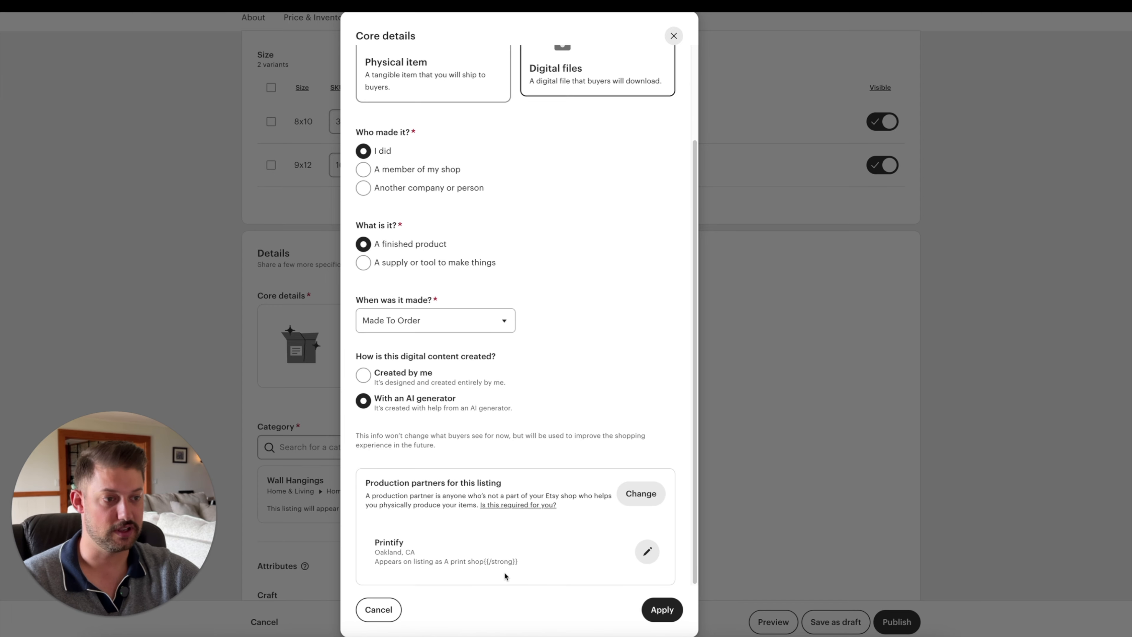
{"action": "scroll", "coordinate": [504, 571], "scroll_direction": "up", "scroll_amount": 3}
{"action": "left_click", "coordinate": [649, 609]}
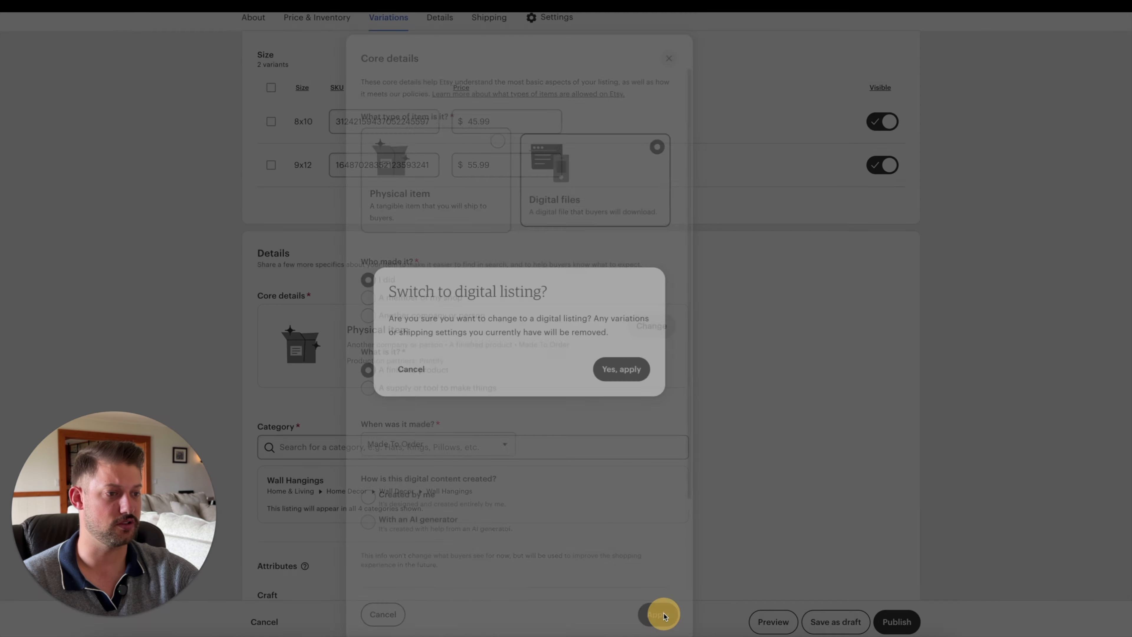
{"action": "left_click", "coordinate": [613, 364]}
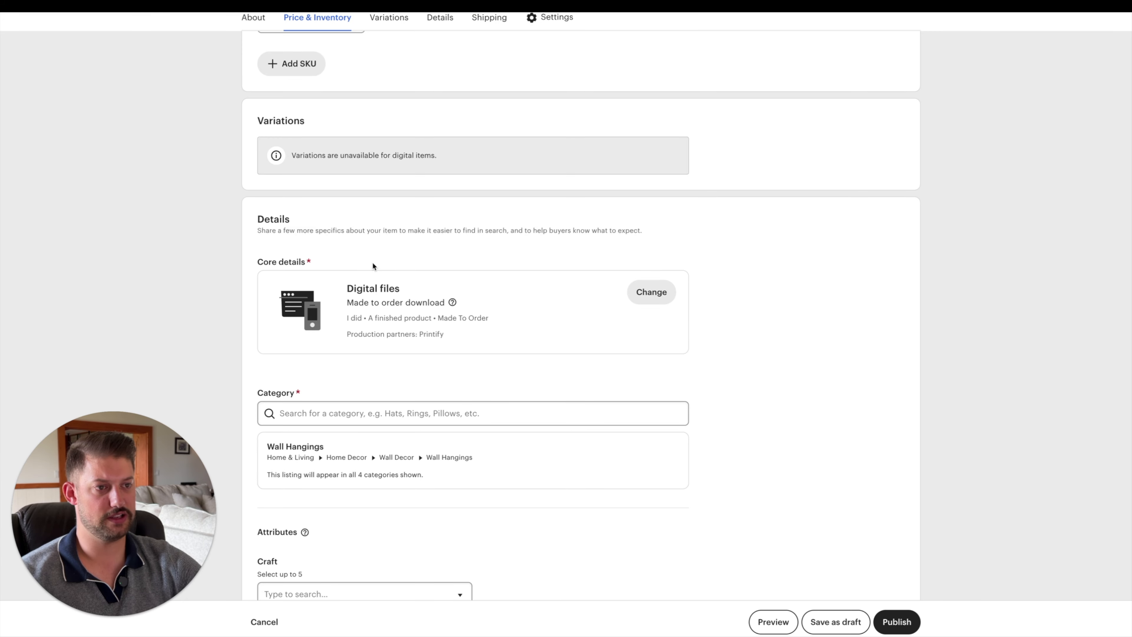
- Review the digital listing's title, photos, description, personalization, price, quantity, variations and attributes
{"action": "scroll", "coordinate": [372, 261], "scroll_direction": "up", "scroll_amount": 20}
{"action": "scroll", "coordinate": [374, 263], "scroll_direction": "up", "scroll_amount": 3}
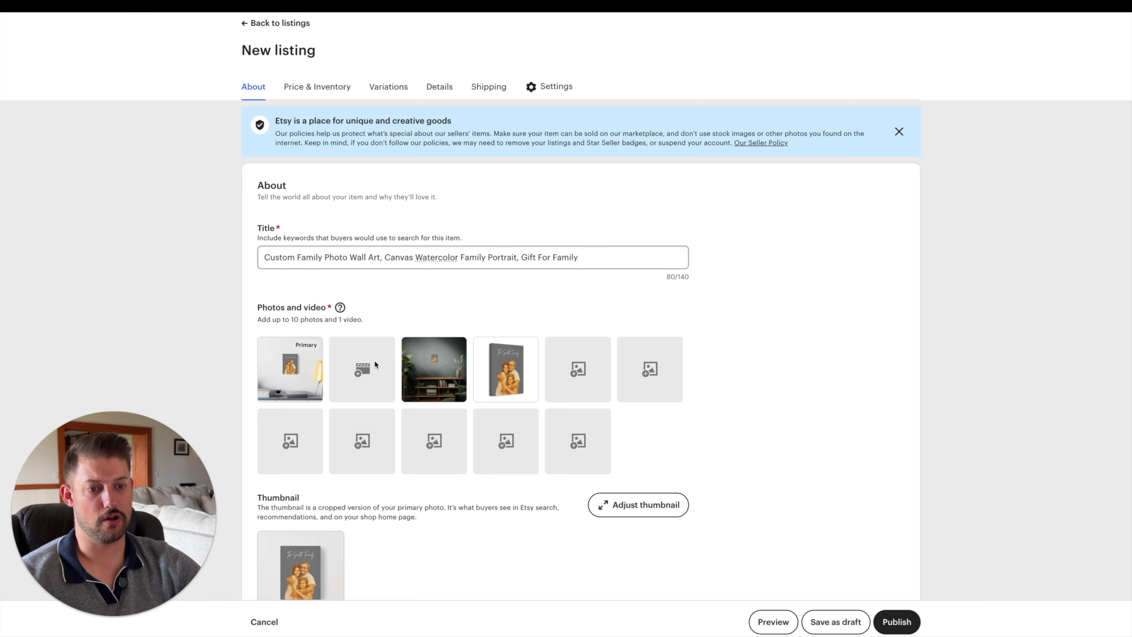
{"action": "scroll", "coordinate": [373, 361], "scroll_direction": "down", "scroll_amount": 15}
{"action": "scroll", "coordinate": [374, 359], "scroll_direction": "down", "scroll_amount": 20}
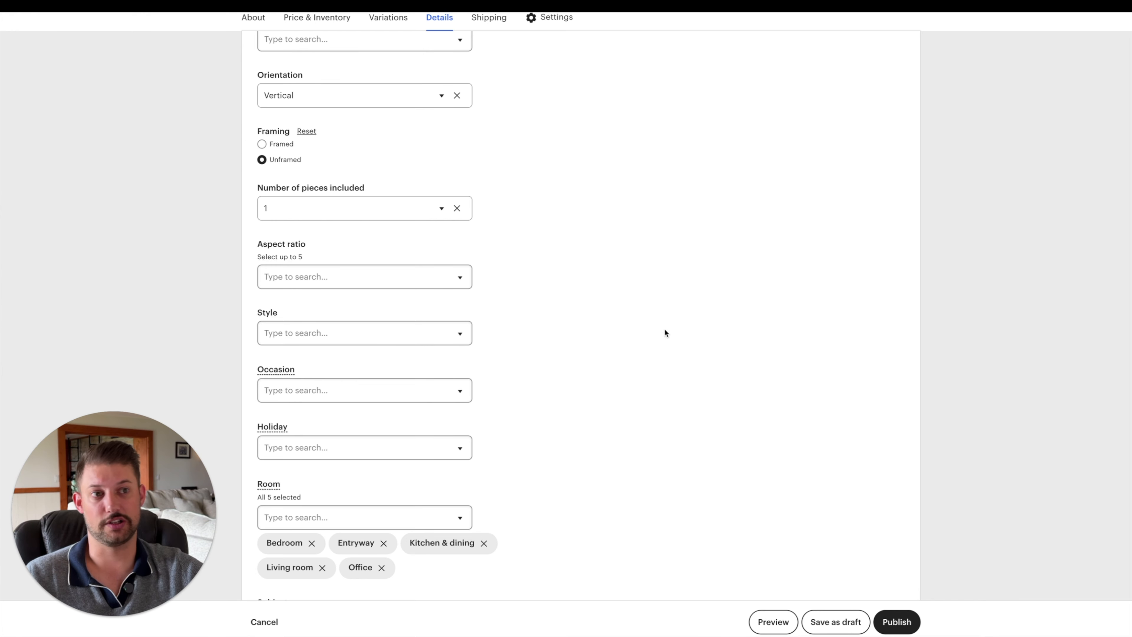
{"action": "scroll", "coordinate": [544, 312], "scroll_direction": "up", "scroll_amount": 10}
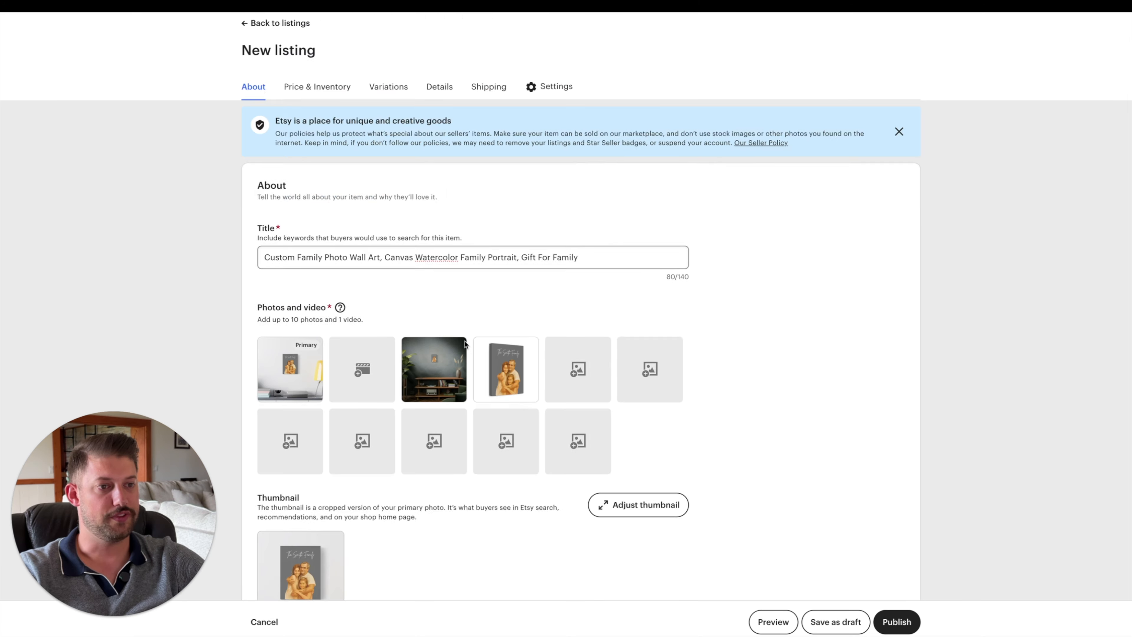
{"action": "scroll", "coordinate": [464, 342], "scroll_direction": "down", "scroll_amount": 6}
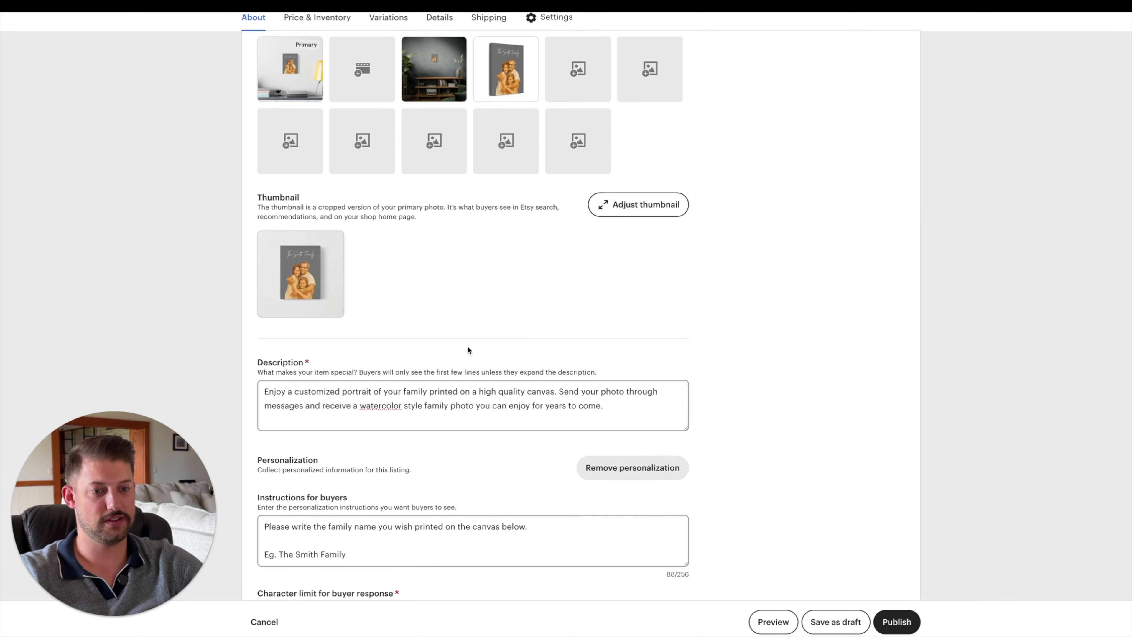
{"action": "scroll", "coordinate": [468, 348], "scroll_direction": "down", "scroll_amount": 3}
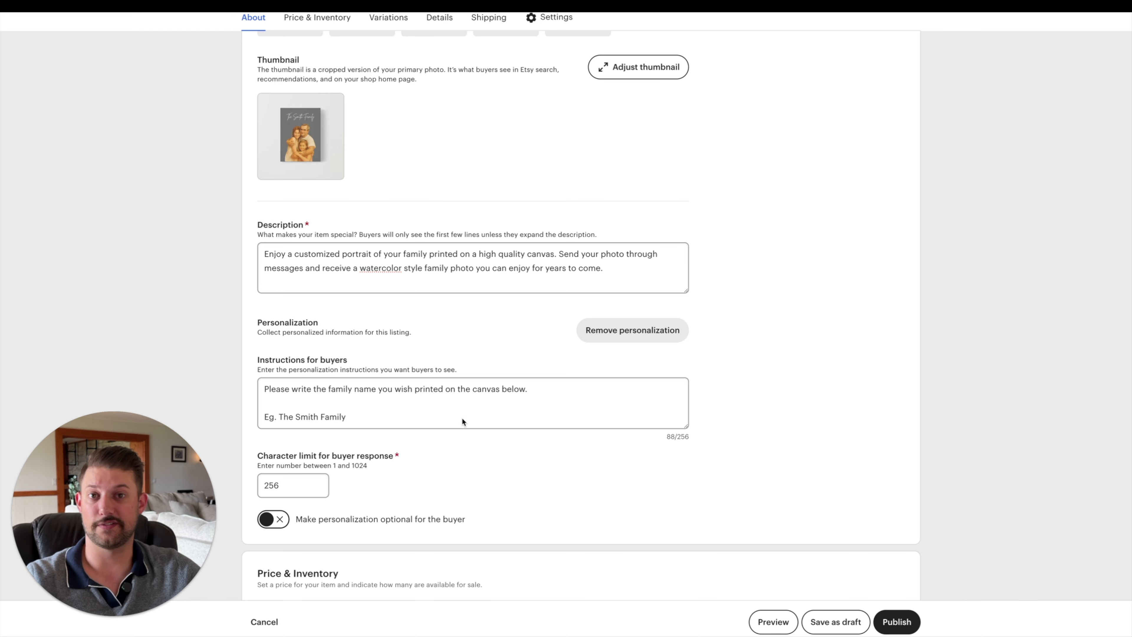
{"action": "scroll", "coordinate": [417, 401], "scroll_direction": "down", "scroll_amount": 3}
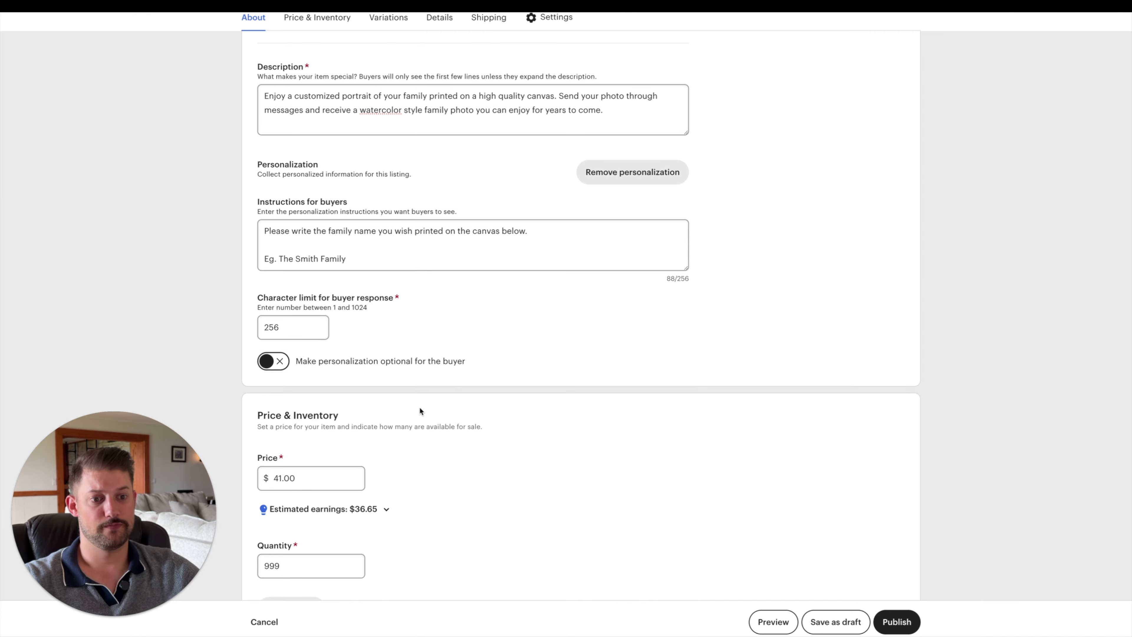
{"action": "scroll", "coordinate": [513, 484], "scroll_direction": "down", "scroll_amount": 8}
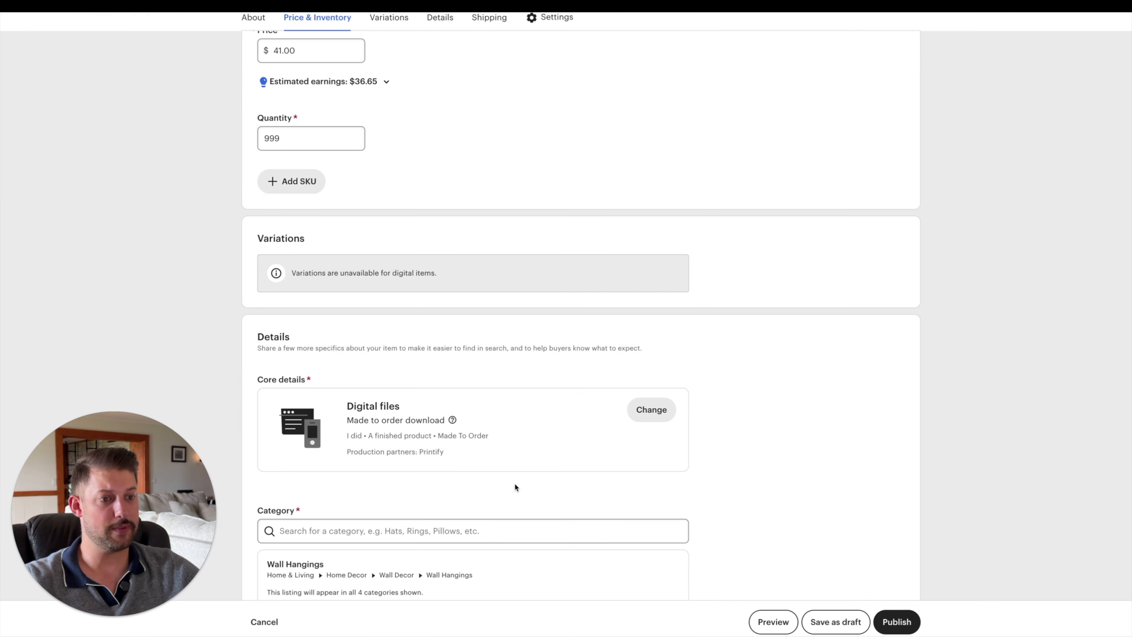